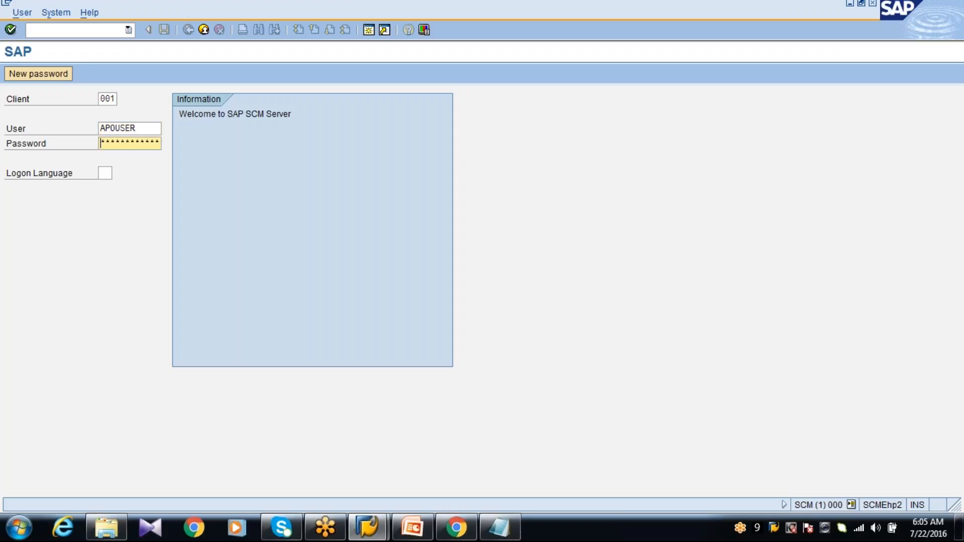
Enter the account password for the APOUSER logon in client 001 and log on to the SCM server
{"action": "key", "text": "Caps_Lock"}
{"action": "key", "text": "Caps_Lock"}
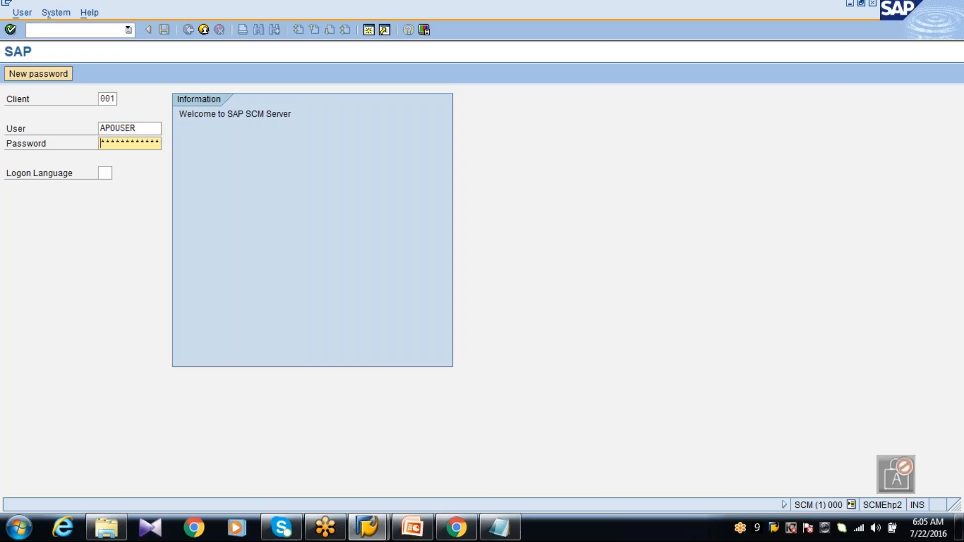
{"action": "type", "text": "*********"}
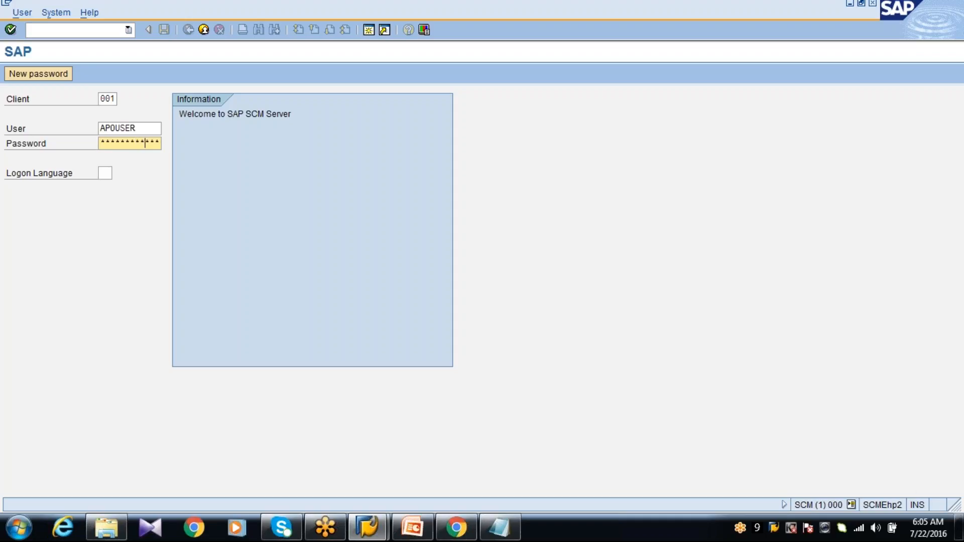
{"action": "key", "text": "Return"}
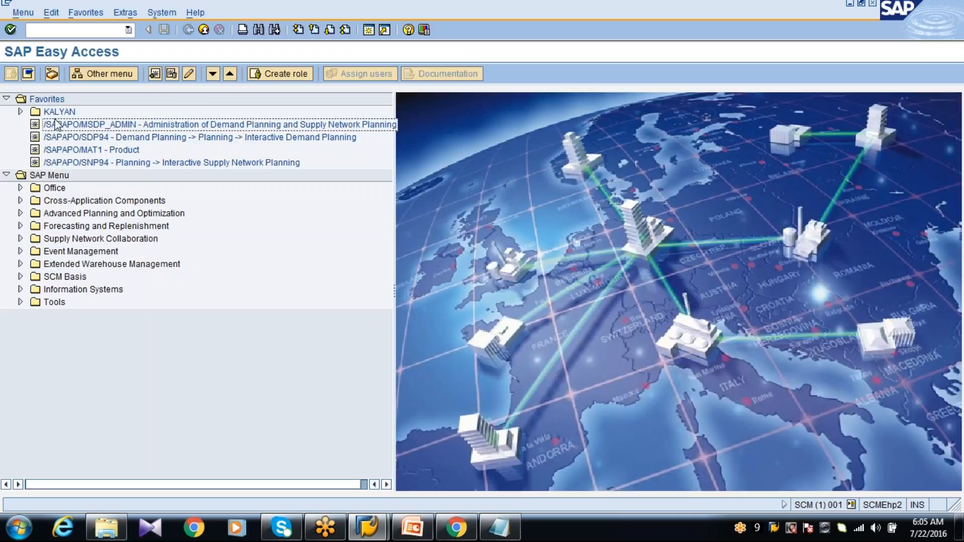
Collapse the Favorites and expand Advanced Planning and Optimization, Demand Planning, Environment down to Current Settings
{"action": "left_click", "coordinate": [6, 98]}
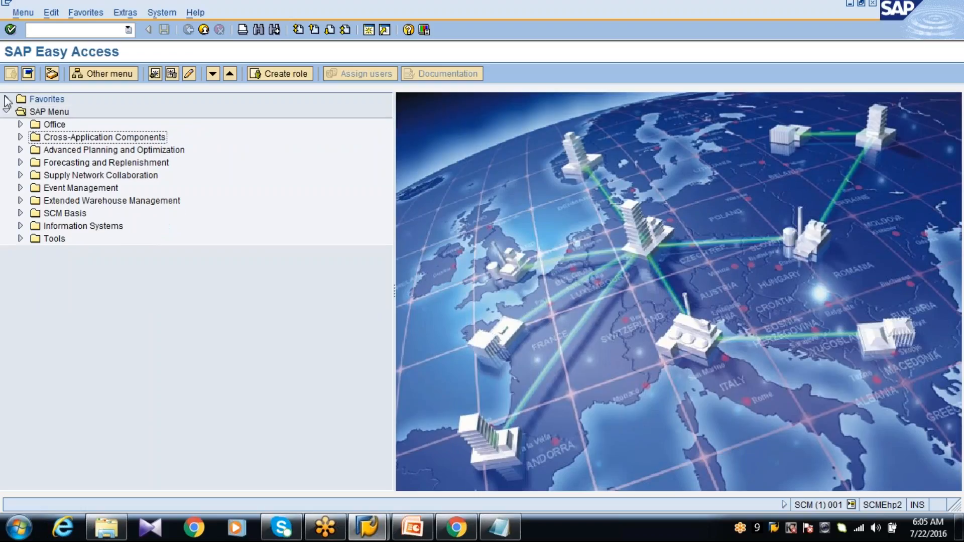
{"action": "left_click", "coordinate": [41, 150]}
{"action": "left_click", "coordinate": [20, 150]}
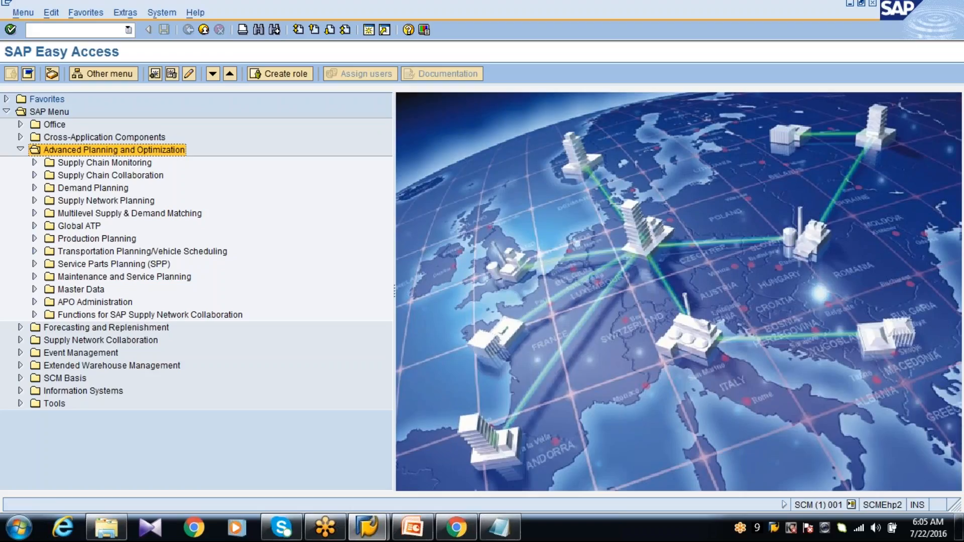
{"action": "left_click", "coordinate": [50, 189]}
{"action": "left_click", "coordinate": [34, 188]}
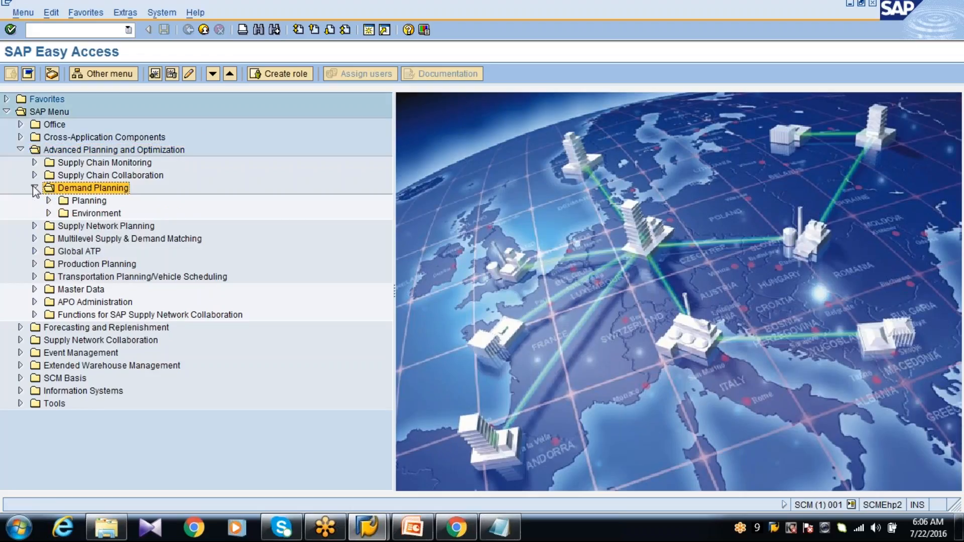
{"action": "left_click", "coordinate": [48, 213]}
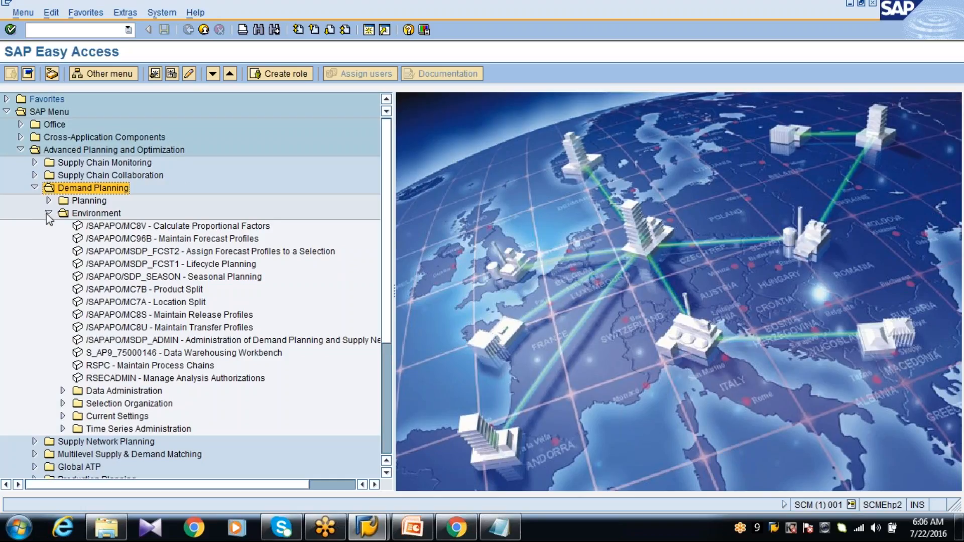
{"action": "left_click", "coordinate": [62, 416]}
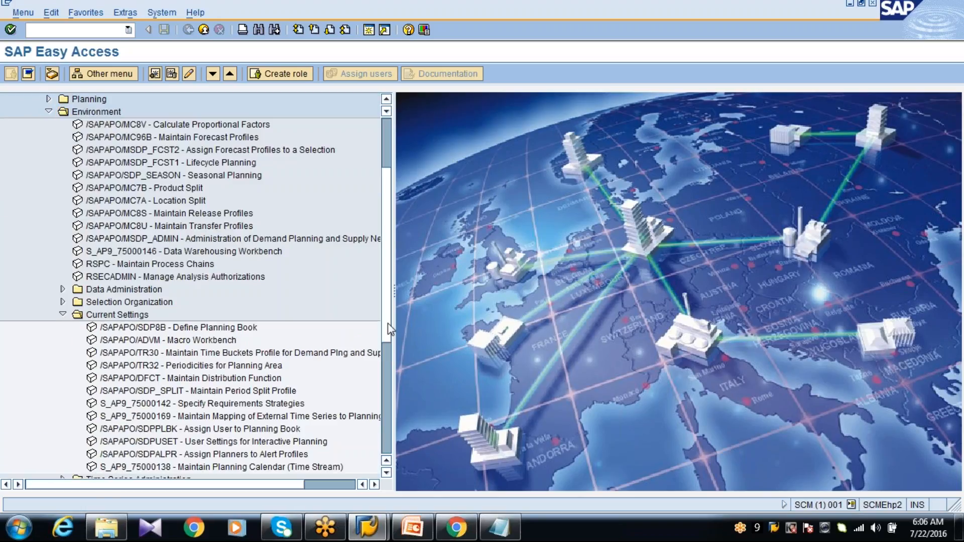
Look over the Demand Planning transactions for periodicities, time buckets profiles, administration, planning books and forecast profiles
{"action": "scroll", "coordinate": [388, 322], "scroll_direction": "down", "scroll_amount": 2}
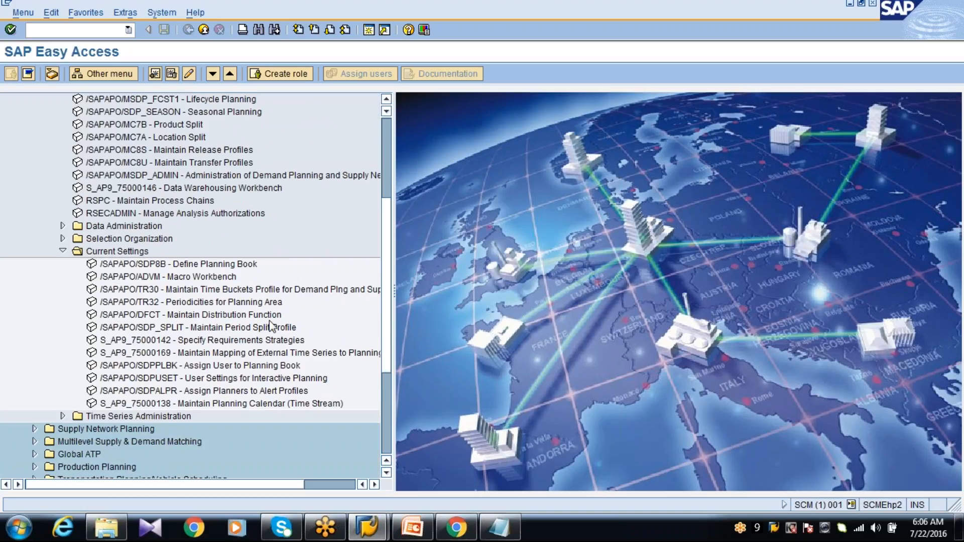
{"action": "left_click", "coordinate": [242, 302]}
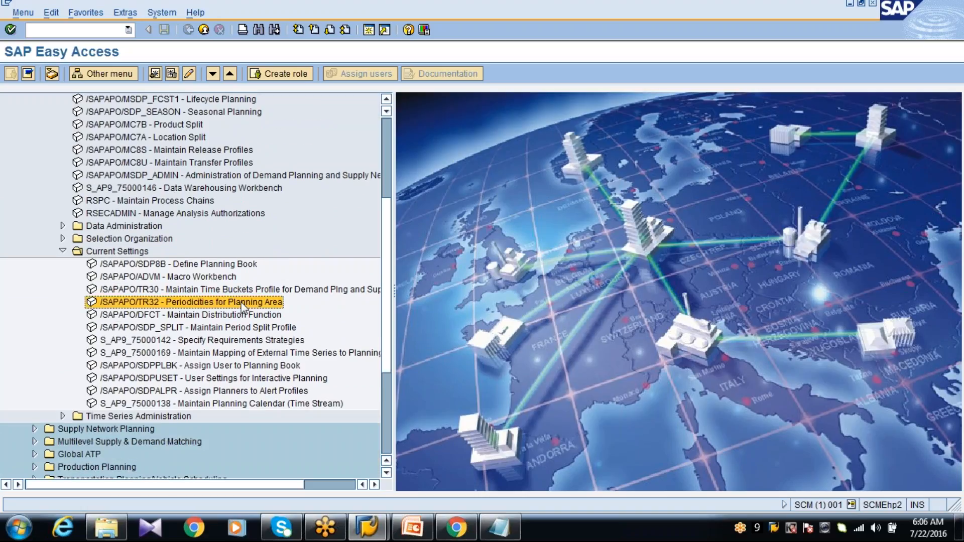
{"action": "left_click", "coordinate": [239, 293]}
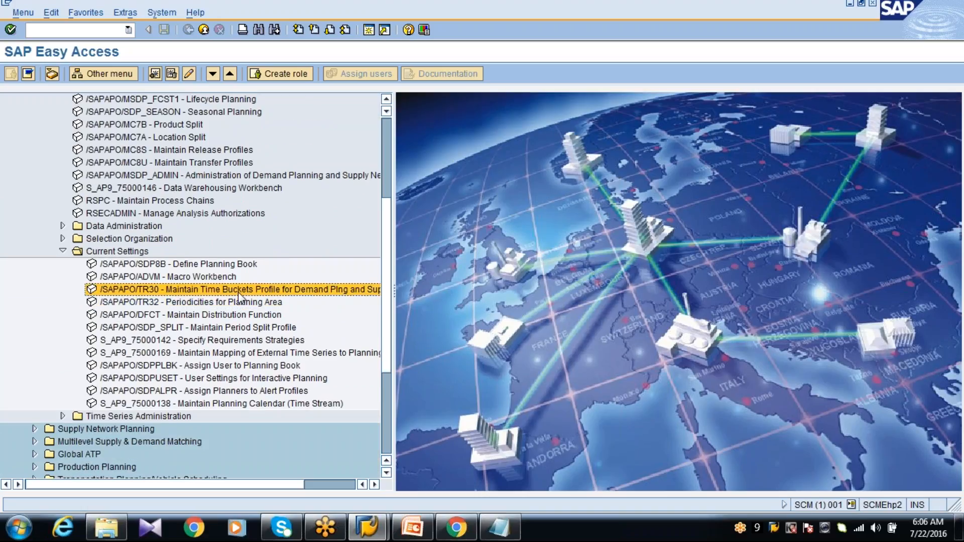
{"action": "left_click", "coordinate": [232, 176]}
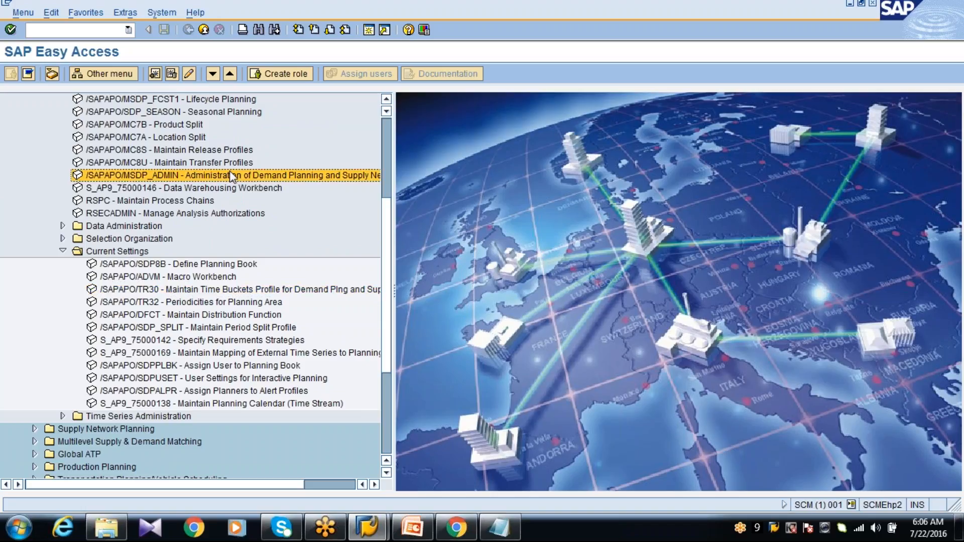
{"action": "left_click", "coordinate": [209, 264]}
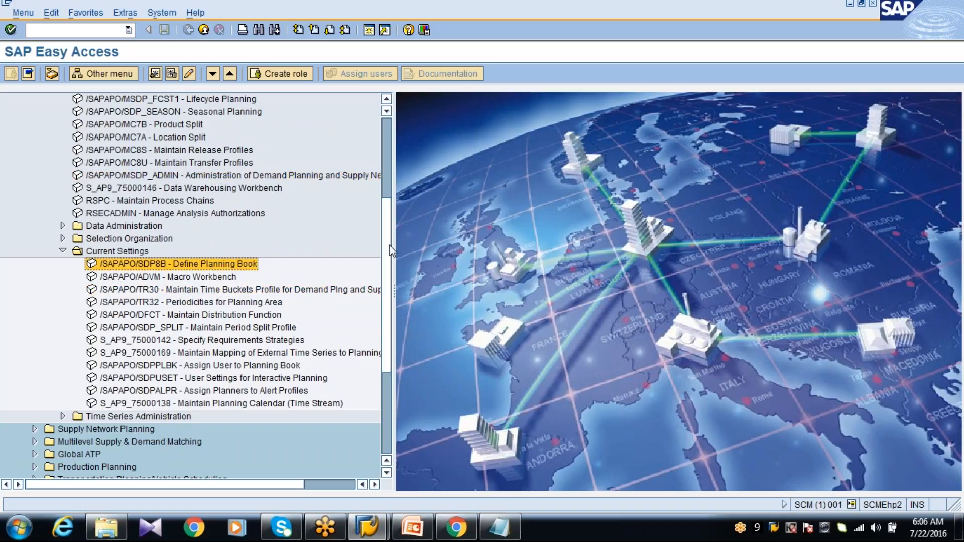
{"action": "scroll", "coordinate": [388, 247], "scroll_direction": "up", "scroll_amount": 2}
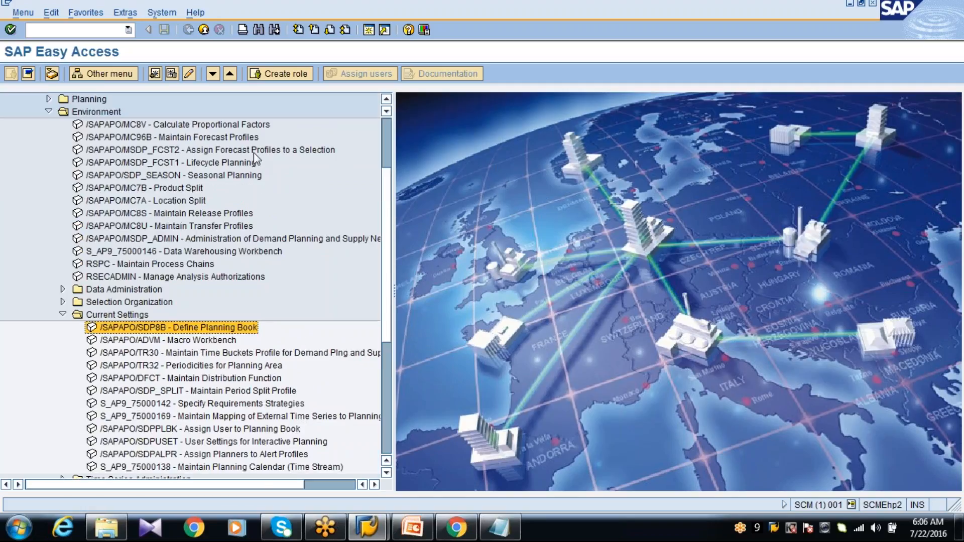
{"action": "left_click", "coordinate": [244, 139]}
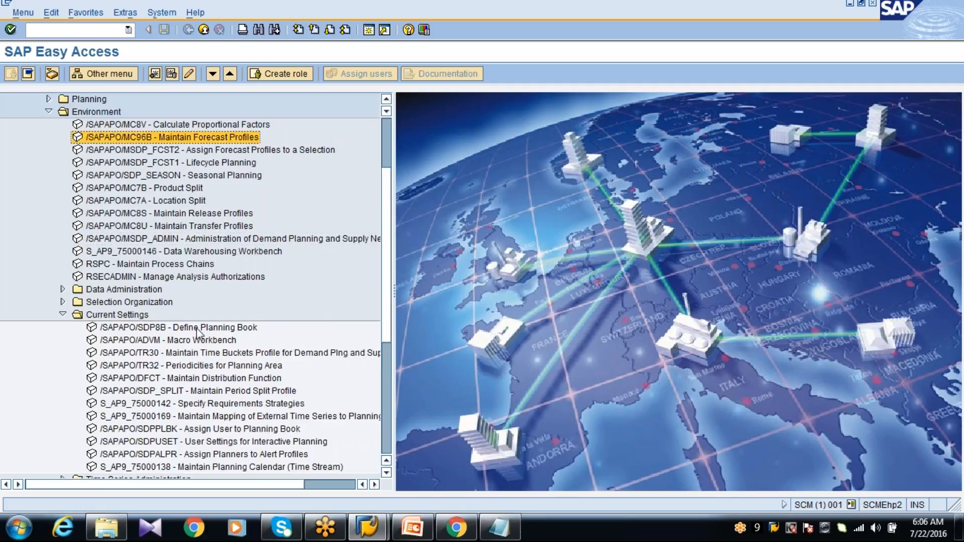
Open Periodicities for Planning Area (/SAPAPO/TR32) and display the storage bucket profile ZAPO_055
{"action": "left_click", "coordinate": [196, 367]}
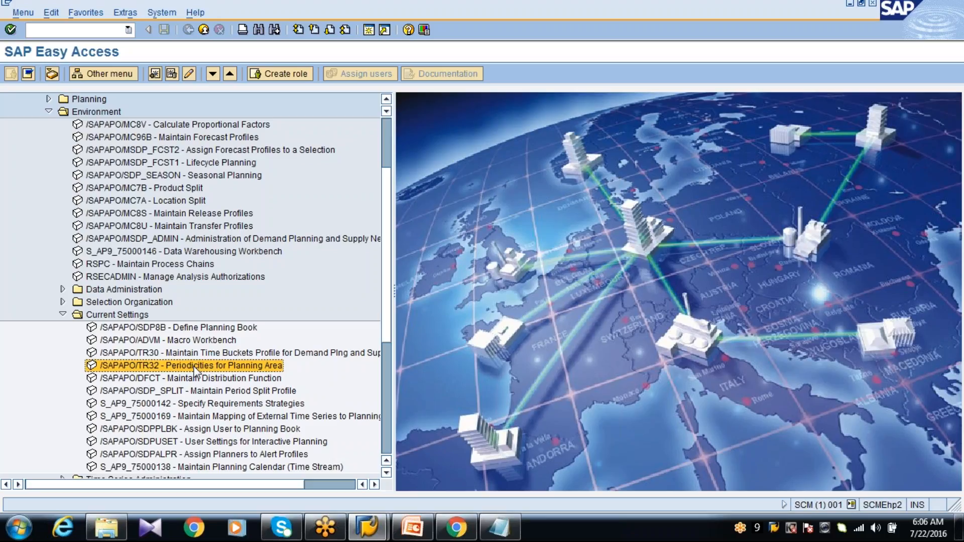
{"action": "double_click", "coordinate": [196, 367]}
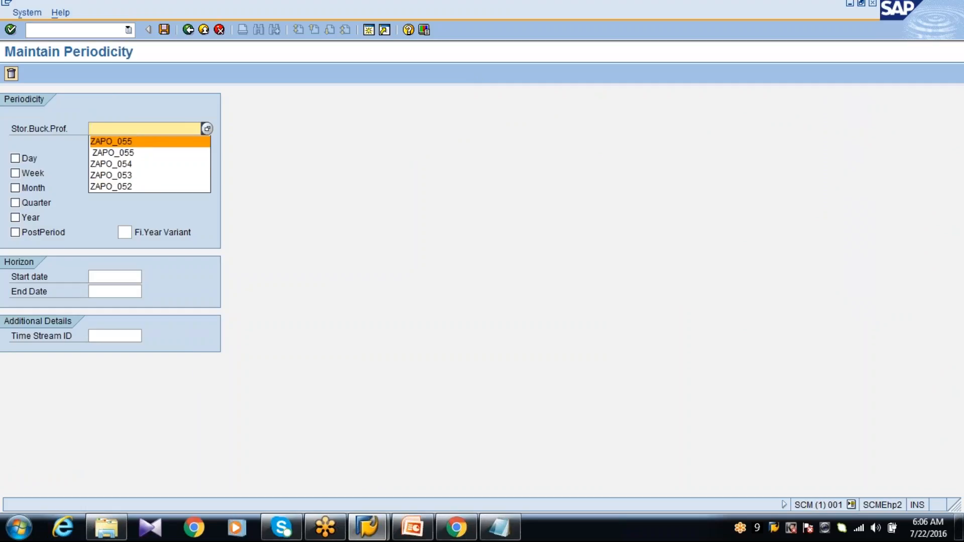
{"action": "left_click", "coordinate": [133, 141]}
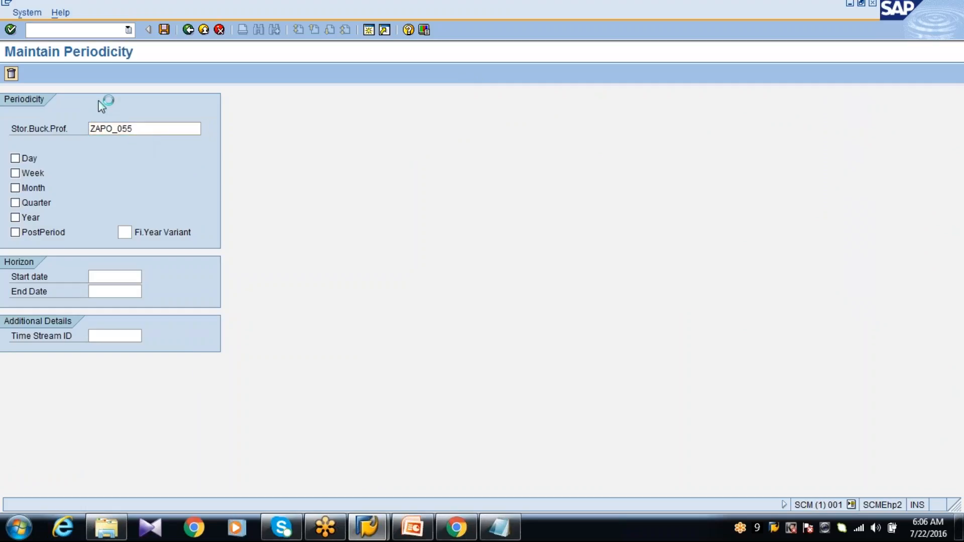
{"action": "key", "text": "Return"}
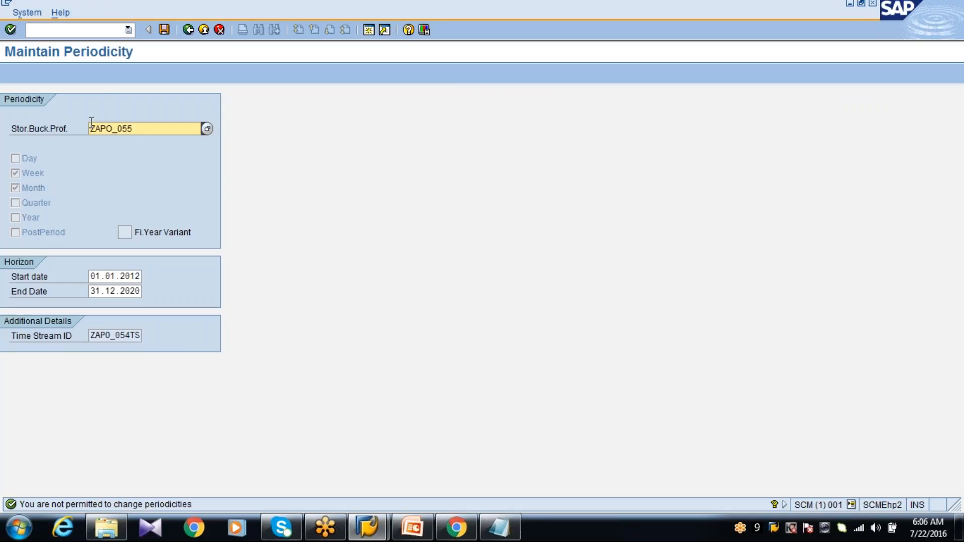
Examine the storage bucket profile's week and month periodicities, horizon dates and fiscal year variant, and return to the SAP menu
{"action": "left_click", "coordinate": [36, 175]}
{"action": "left_click", "coordinate": [35, 188]}
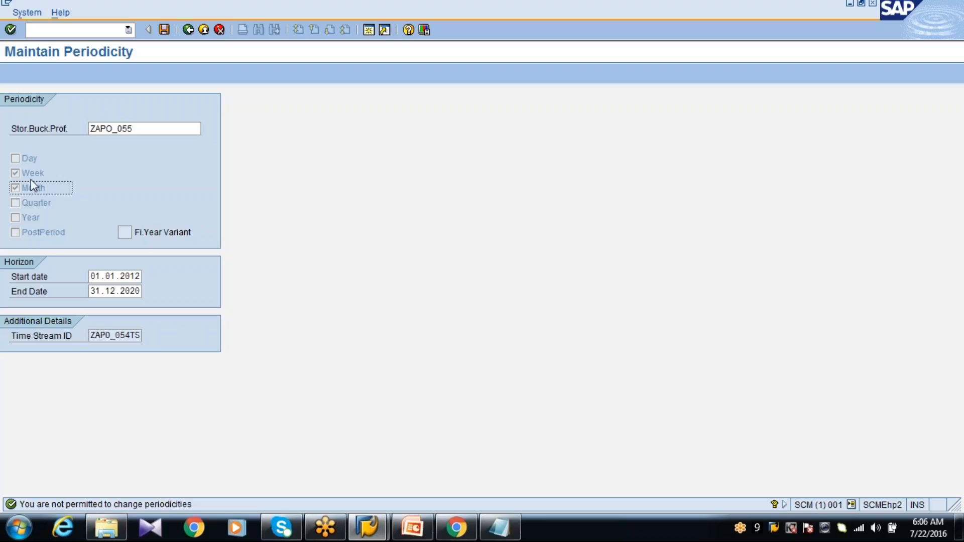
{"action": "left_click", "coordinate": [34, 173]}
{"action": "left_click", "coordinate": [102, 276]}
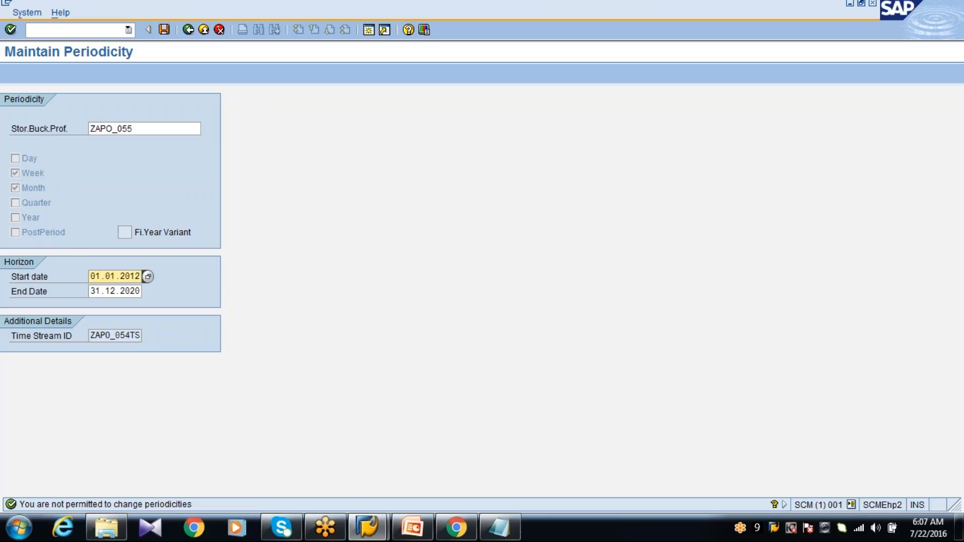
{"action": "left_click", "coordinate": [107, 291]}
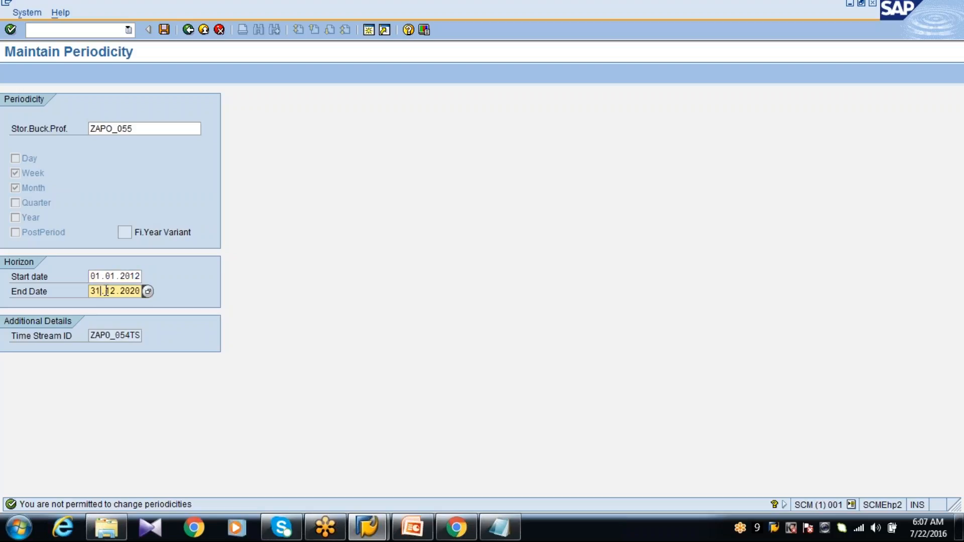
{"action": "left_click", "coordinate": [126, 233]}
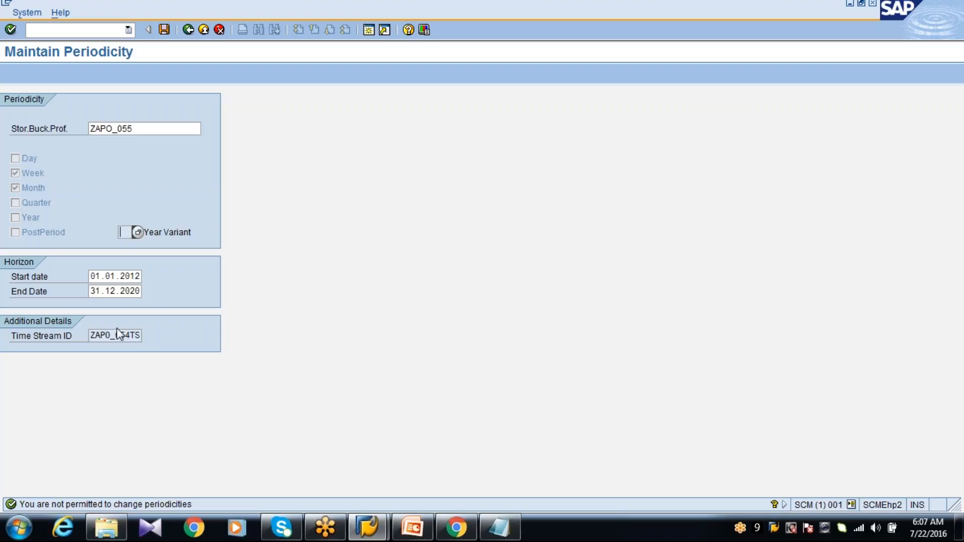
{"action": "left_click", "coordinate": [189, 31]}
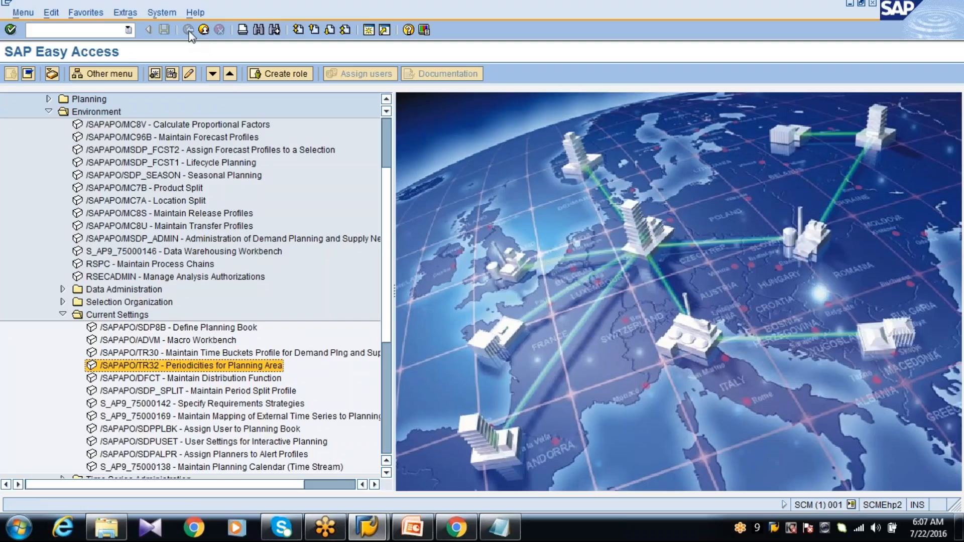
Open the time buckets profile maintenance (/SAPAPO/TR30) and display the profile ZAPO_055_24MONTHS
{"action": "left_click", "coordinate": [252, 354]}
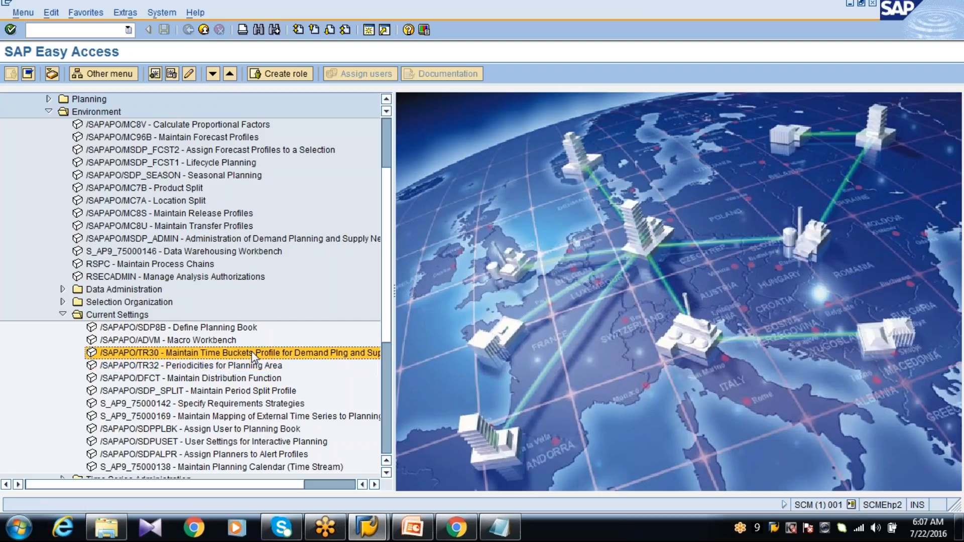
{"action": "double_click", "coordinate": [251, 352]}
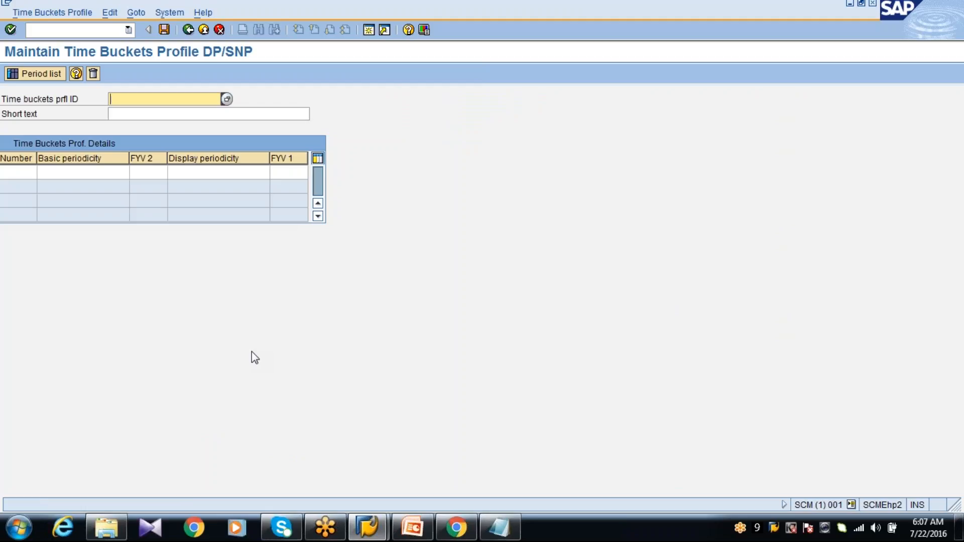
{"action": "key", "text": "BackSpace"}
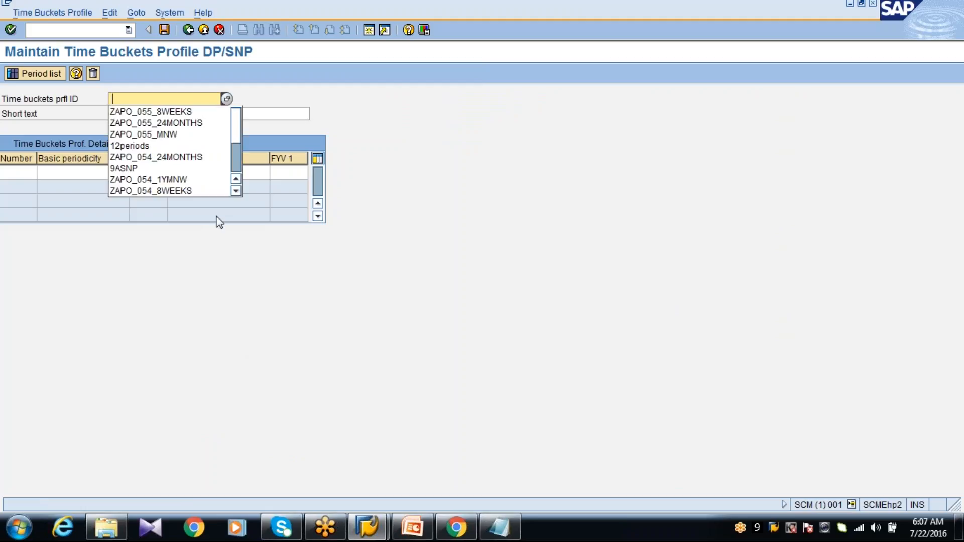
{"action": "left_click", "coordinate": [188, 124]}
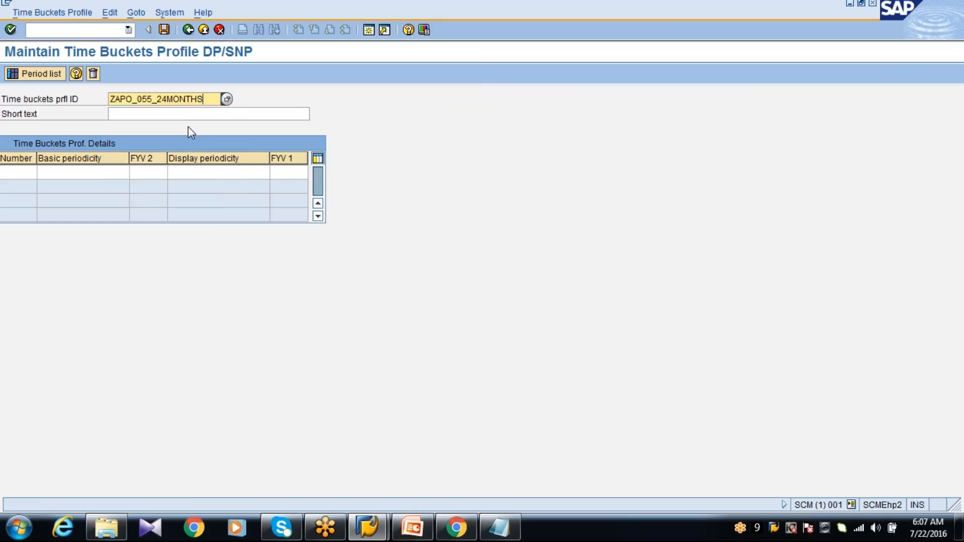
{"action": "key", "text": "Return"}
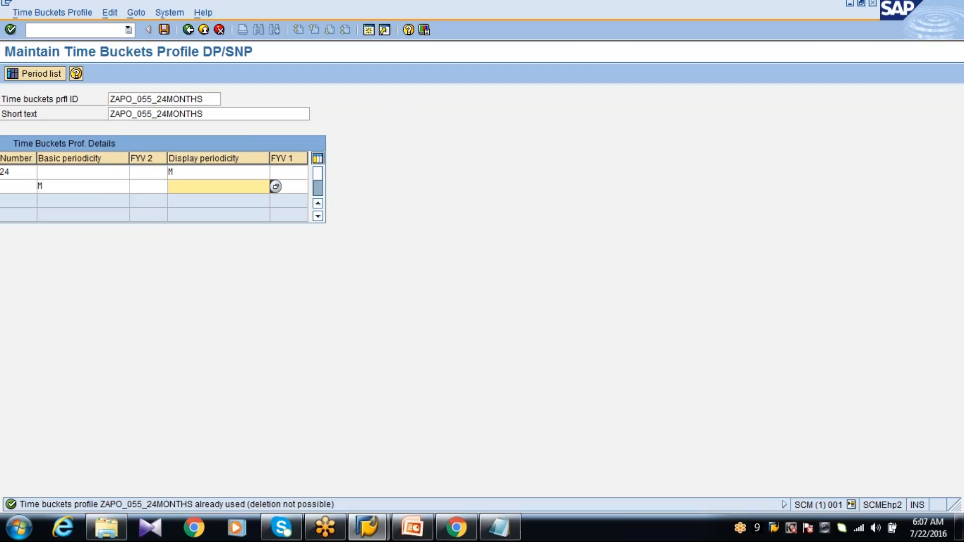
Display the details of the time buckets profile ZAPO_055_8WEEKS
{"action": "left_click", "coordinate": [211, 100]}
{"action": "key", "text": "BackSpace"}
{"action": "key", "text": "BackSpace"}
{"action": "key", "text": "BackSpace"}
{"action": "key", "text": "BackSpace"}
{"action": "key", "text": "BackSpace"}
{"action": "key", "text": "BackSpace"}
{"action": "key", "text": "BackSpace"}
{"action": "key", "text": "BackSpace"}
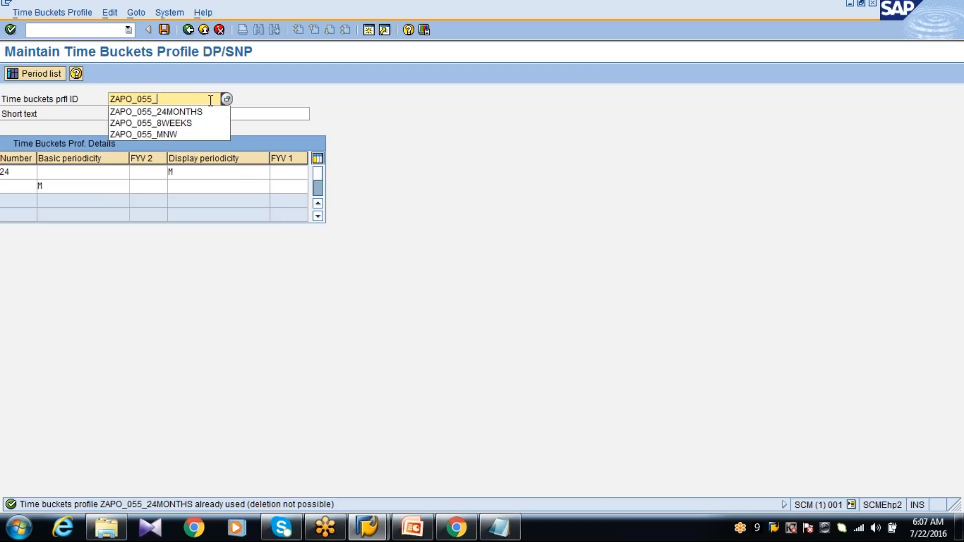
{"action": "left_click", "coordinate": [194, 123]}
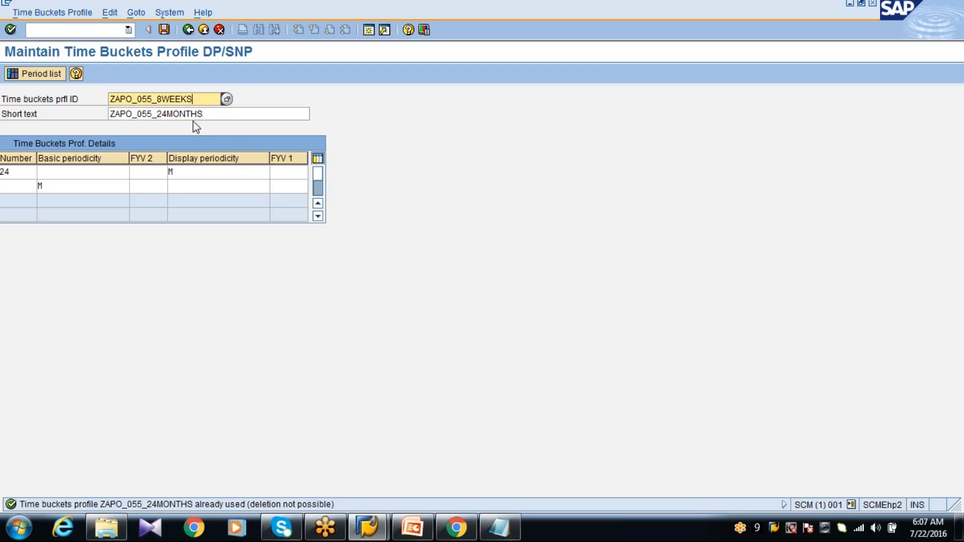
{"action": "key", "text": "Return"}
Display the time buckets profile ZAPO_055_MNW and request the possible values for the empty display periodicity in its third row
{"action": "left_click", "coordinate": [205, 102]}
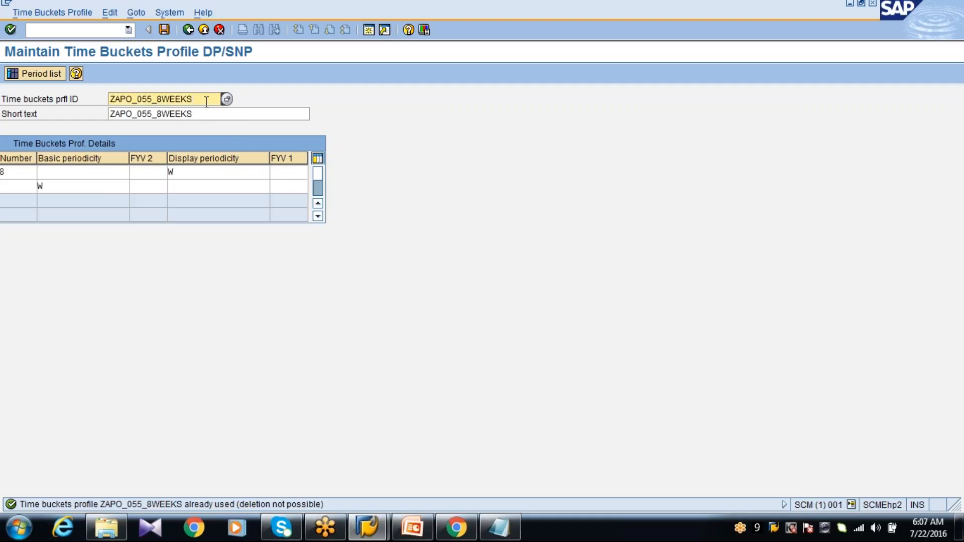
{"action": "key", "text": "BackSpace"}
{"action": "key", "text": "BackSpace"}
{"action": "key", "text": "BackSpace"}
{"action": "key", "text": "BackSpace"}
{"action": "key", "text": "BackSpace"}
{"action": "key", "text": "BackSpace"}
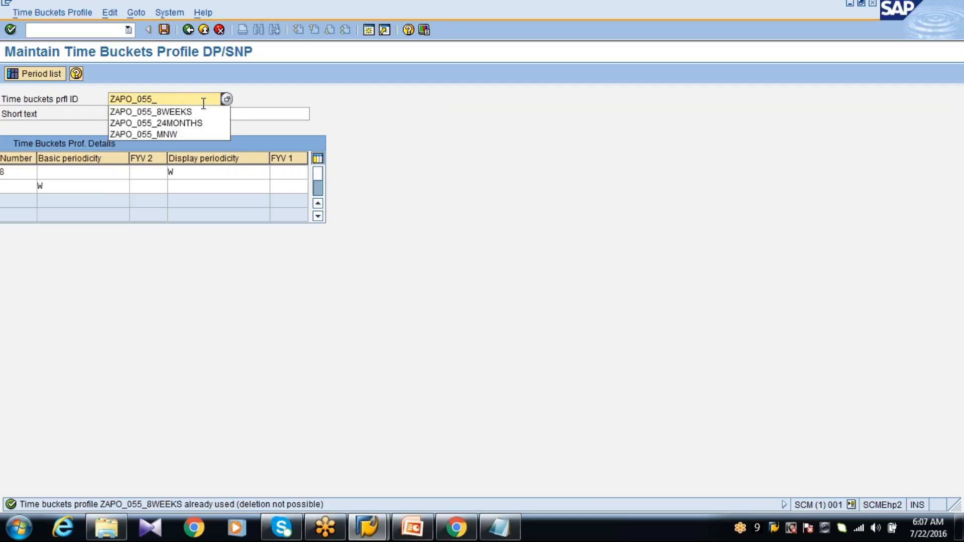
{"action": "left_click", "coordinate": [182, 131]}
{"action": "key", "text": "Return"}
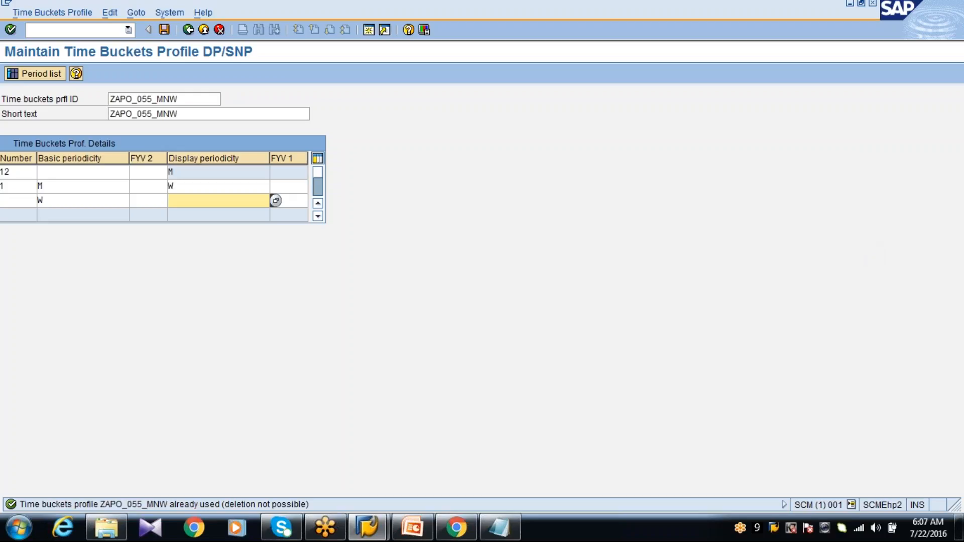
{"action": "key", "text": "F4"}
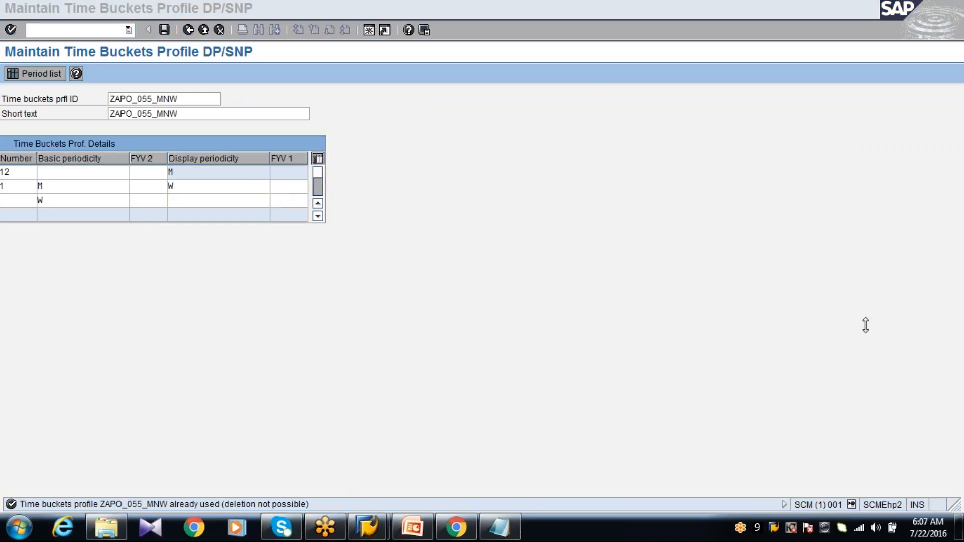
Leave the time buckets profile, open the Demand Planning administration (/SAPAPO/MSDP_ADMIN) and list the planning object structures
{"action": "left_click", "coordinate": [188, 29]}
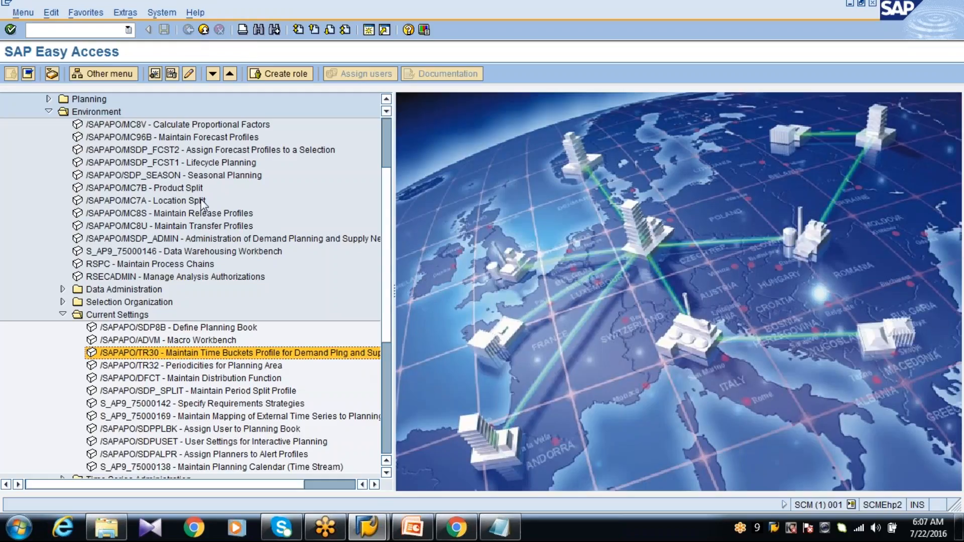
{"action": "left_click", "coordinate": [194, 238]}
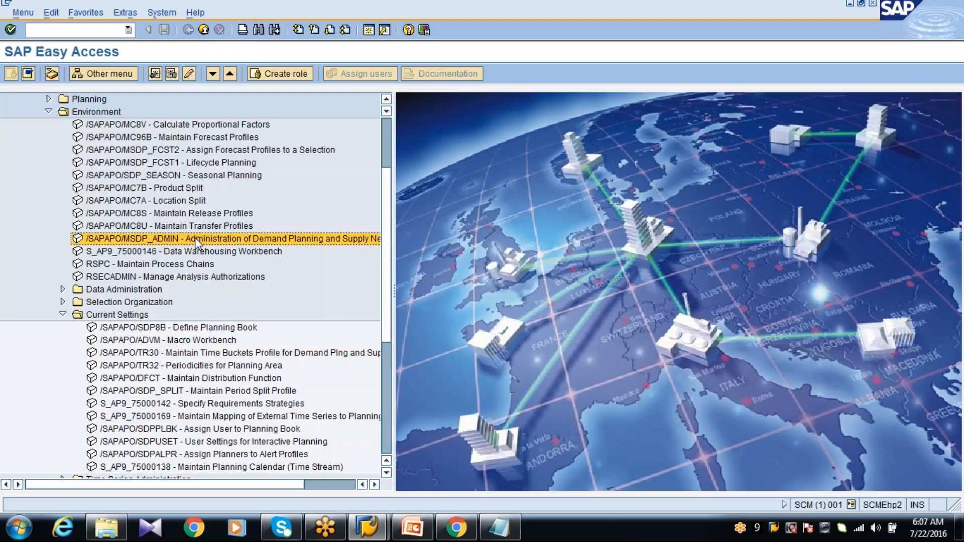
{"action": "double_click", "coordinate": [195, 238]}
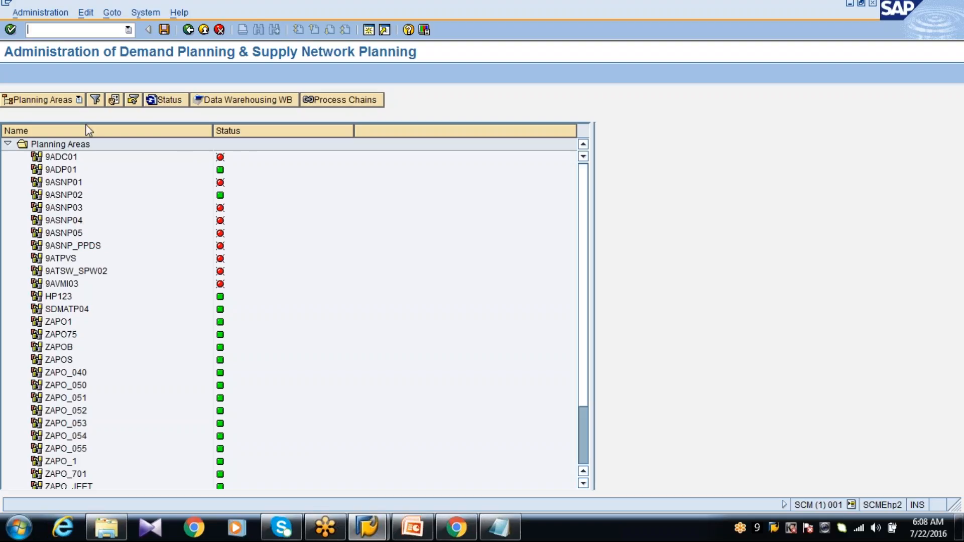
{"action": "left_click", "coordinate": [78, 99]}
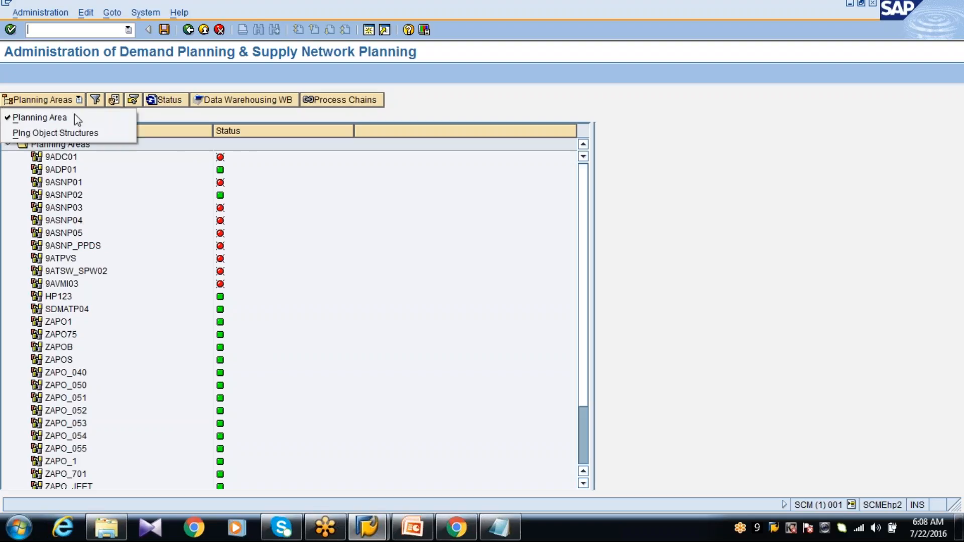
{"action": "left_click", "coordinate": [74, 134]}
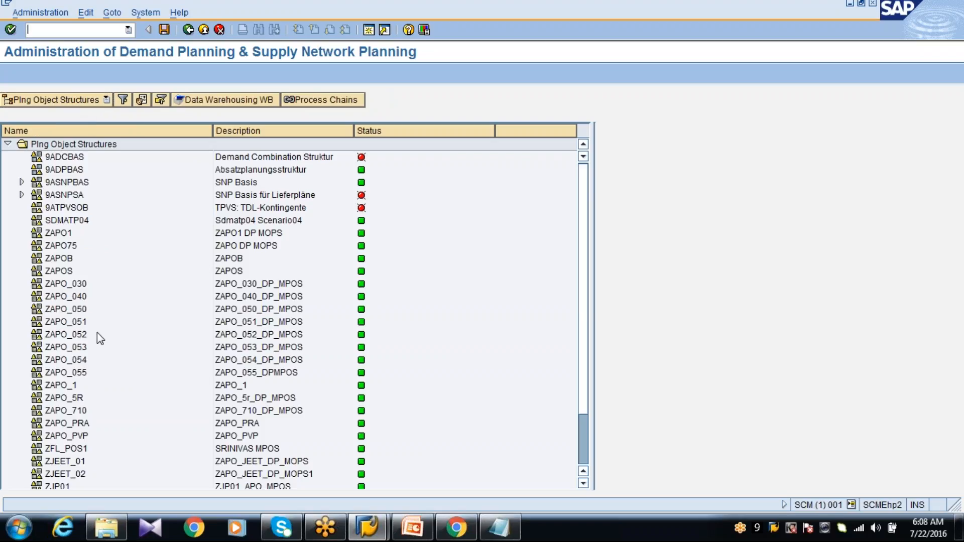
Display the characteristics of the planning object structure ZAPO_055 and return to the structure list
{"action": "left_click", "coordinate": [75, 373]}
{"action": "double_click", "coordinate": [75, 373]}
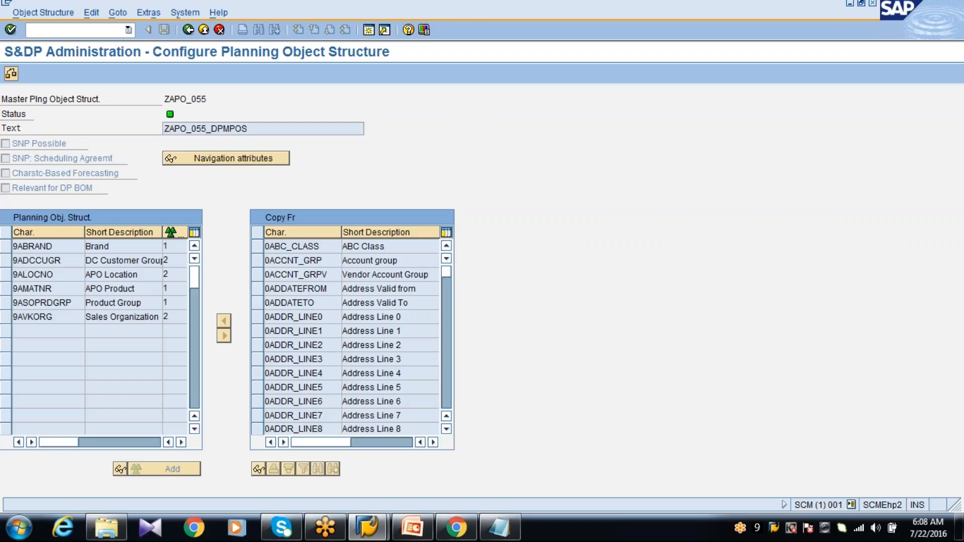
{"action": "left_click", "coordinate": [189, 31]}
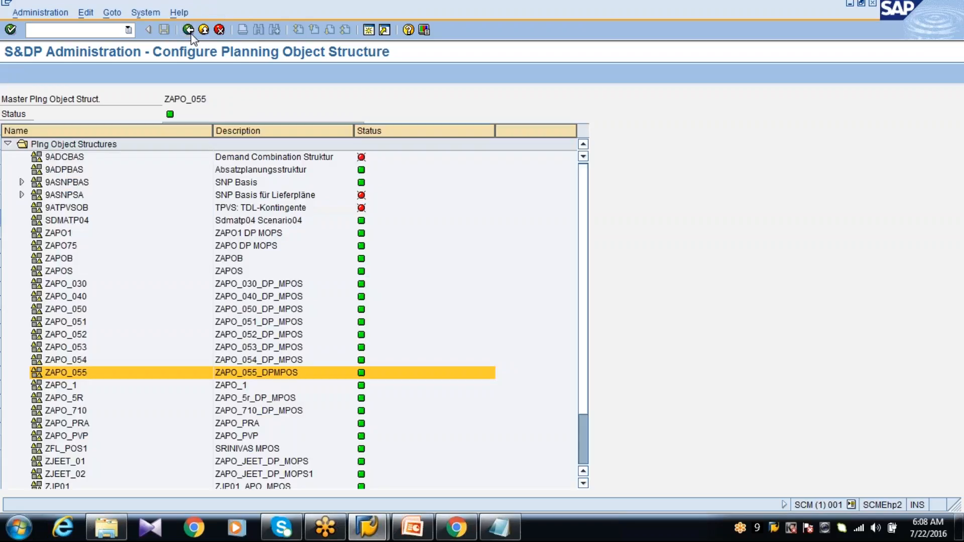
Display the existing characteristic combinations of the planning object structure ZAPO_055 and return to the structure list
{"action": "left_click", "coordinate": [61, 374]}
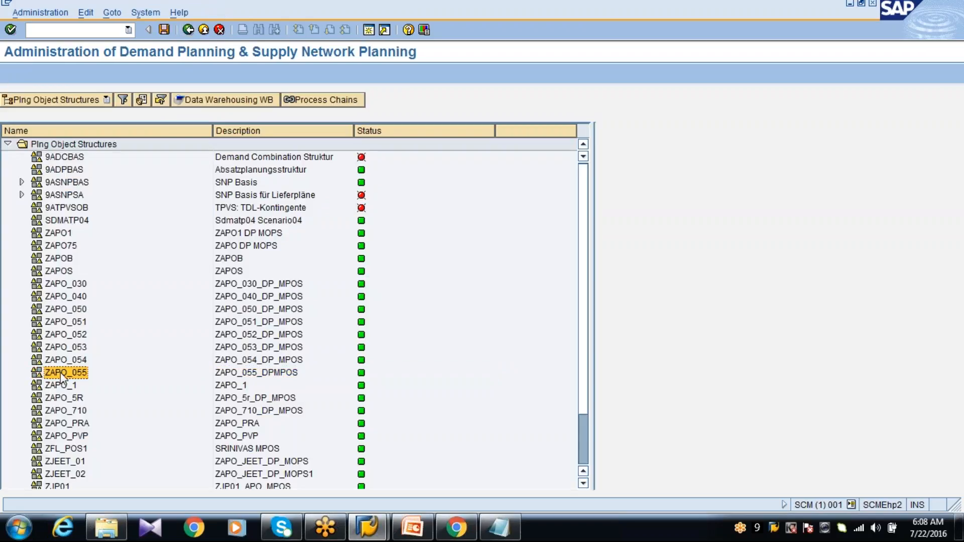
{"action": "right_click", "coordinate": [60, 376]}
{"action": "mouse_move", "coordinate": [155, 315]}
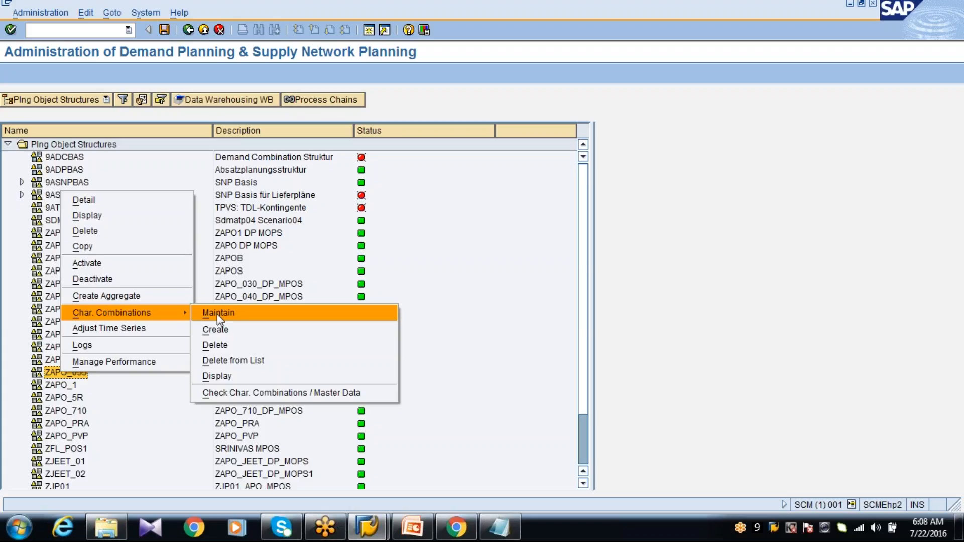
{"action": "left_click", "coordinate": [221, 377]}
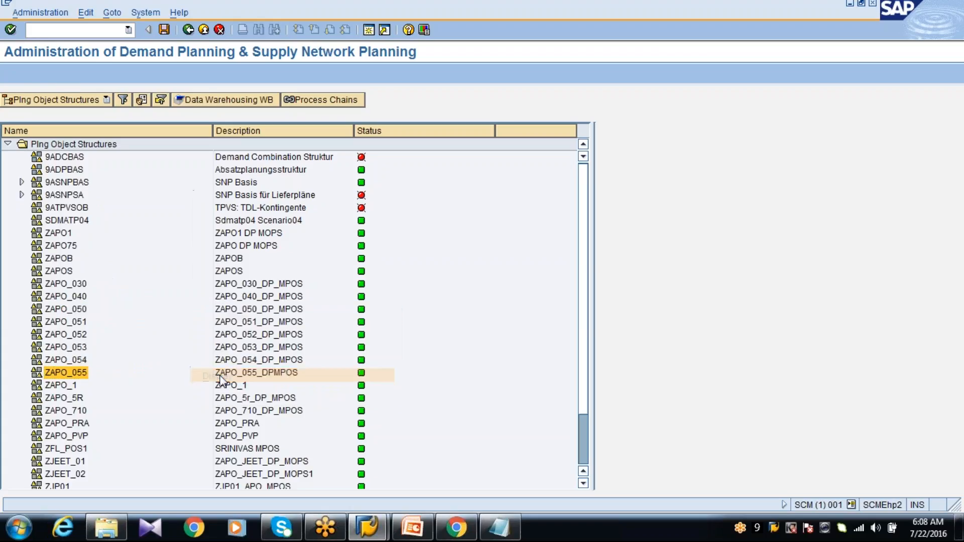
{"action": "left_click", "coordinate": [11, 75]}
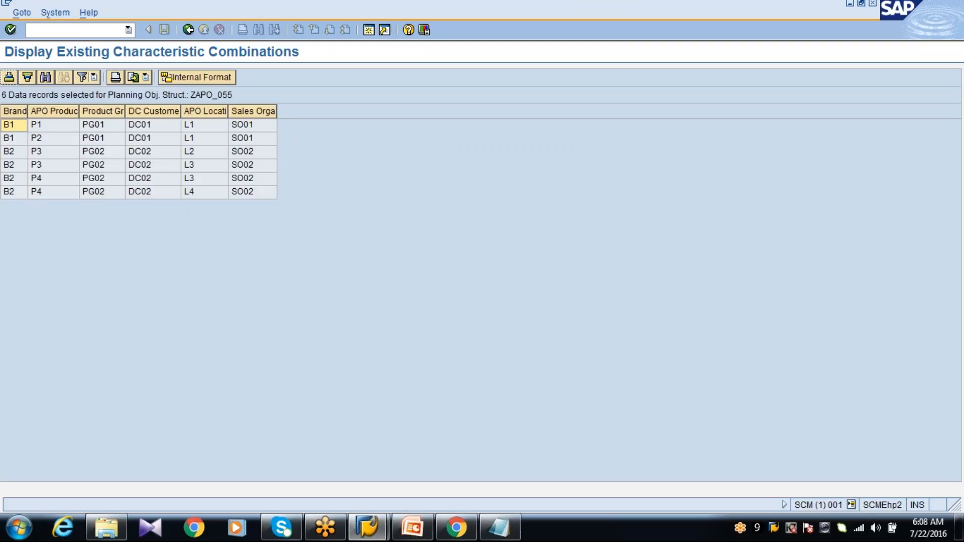
{"action": "left_click", "coordinate": [188, 29]}
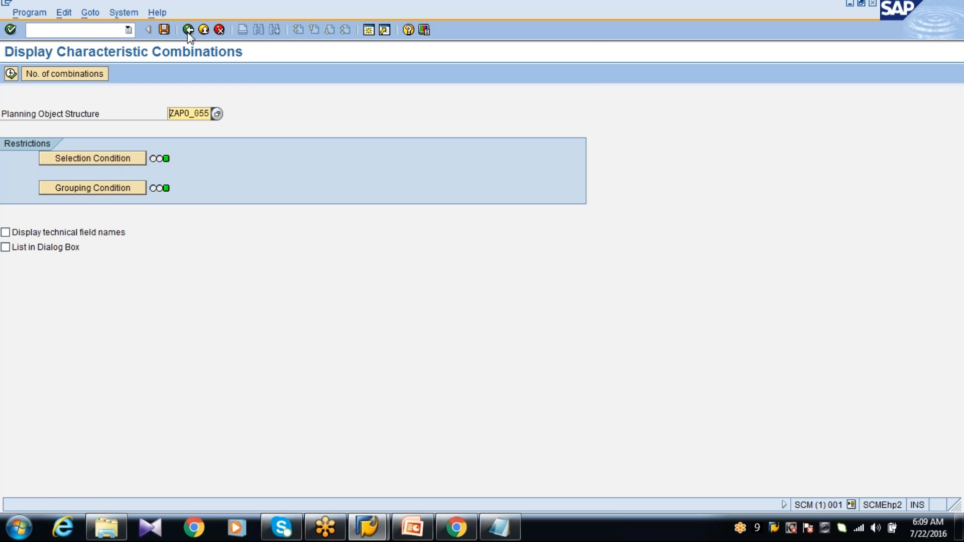
{"action": "left_click", "coordinate": [188, 30]}
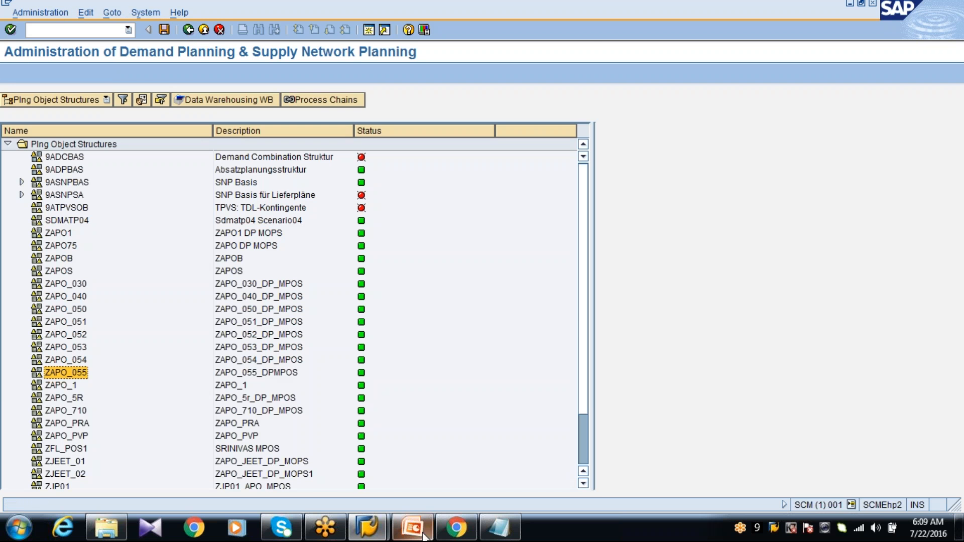
Switch to the PowerPoint presentation SAP APO DP Overview, show slide 20 with the APO and BW architecture, and return to SAP
{"action": "left_click", "coordinate": [413, 527]}
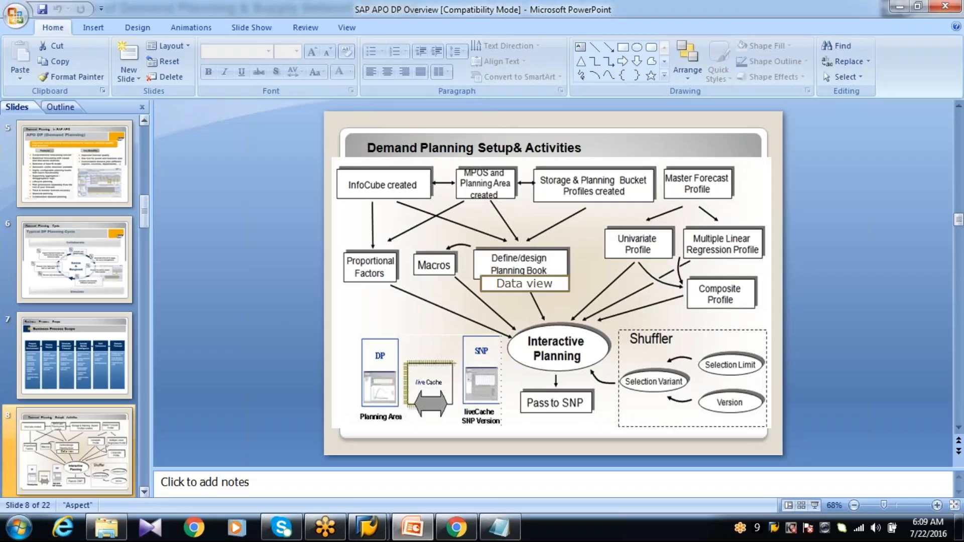
{"action": "left_click_drag", "start_coordinate": [144, 211], "coordinate": [144, 470]}
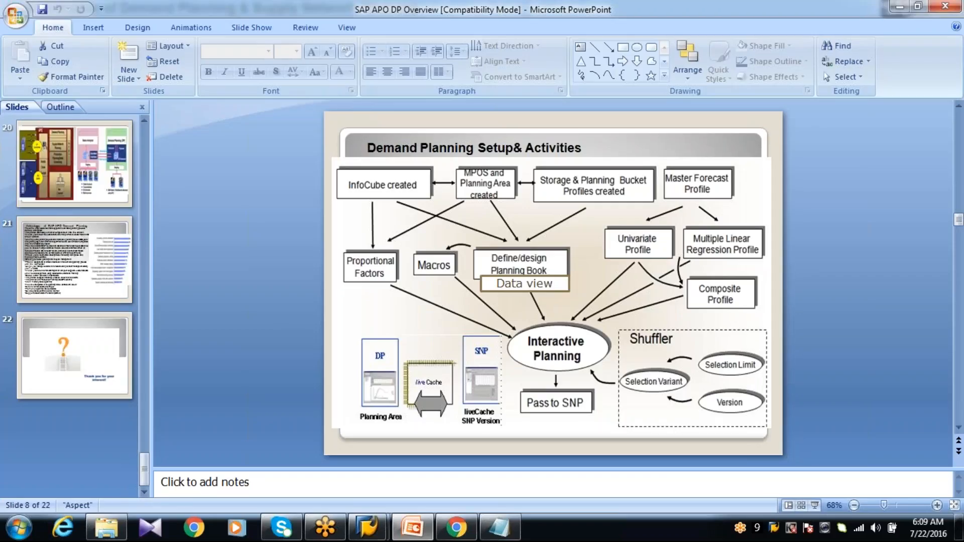
{"action": "left_click", "coordinate": [99, 150]}
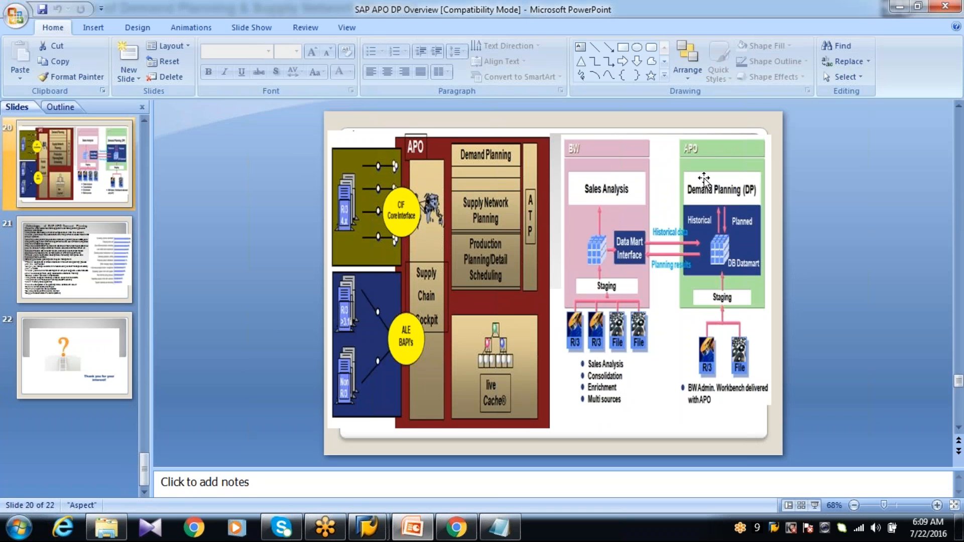
{"action": "left_click", "coordinate": [898, 7]}
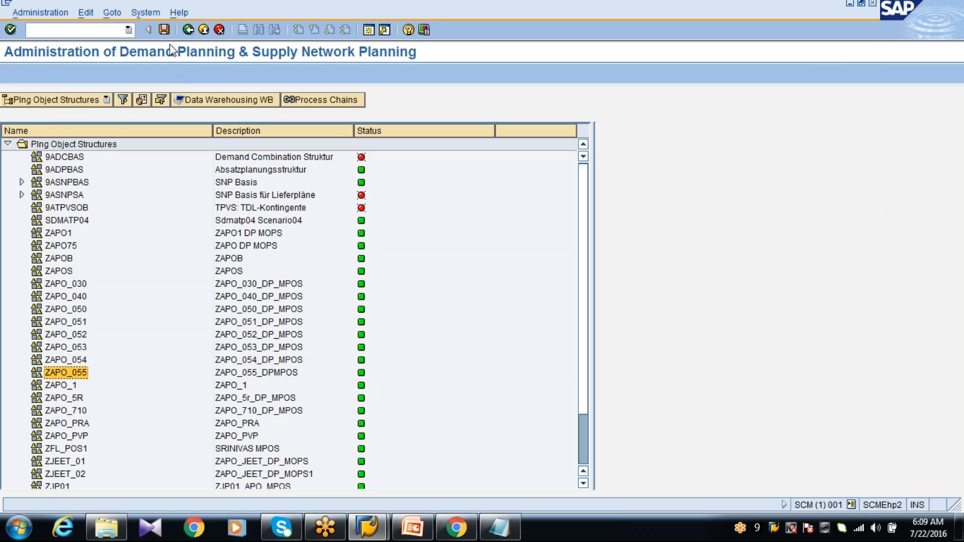
List the planning areas in the administration and open the planning area ZAPO_055
{"action": "left_click", "coordinate": [73, 103]}
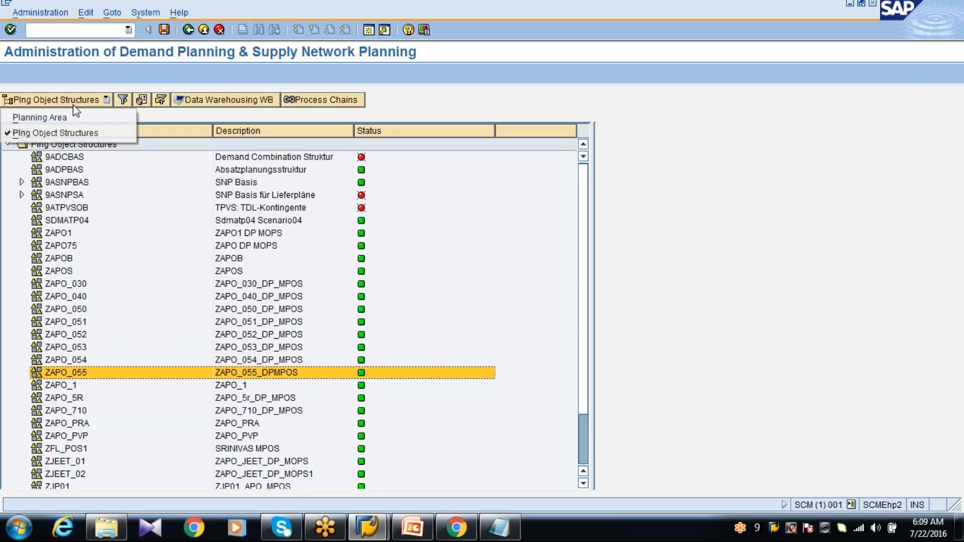
{"action": "left_click", "coordinate": [70, 119]}
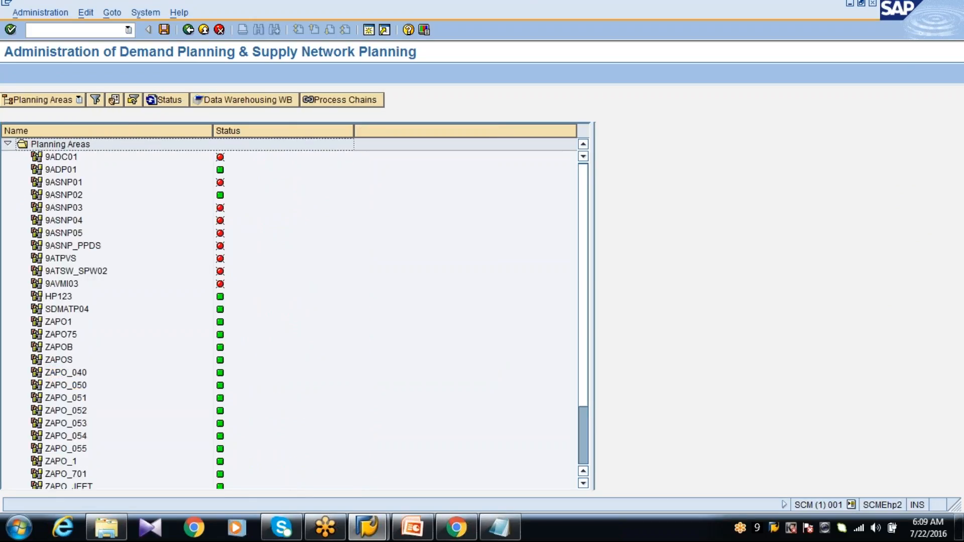
{"action": "left_click", "coordinate": [82, 451]}
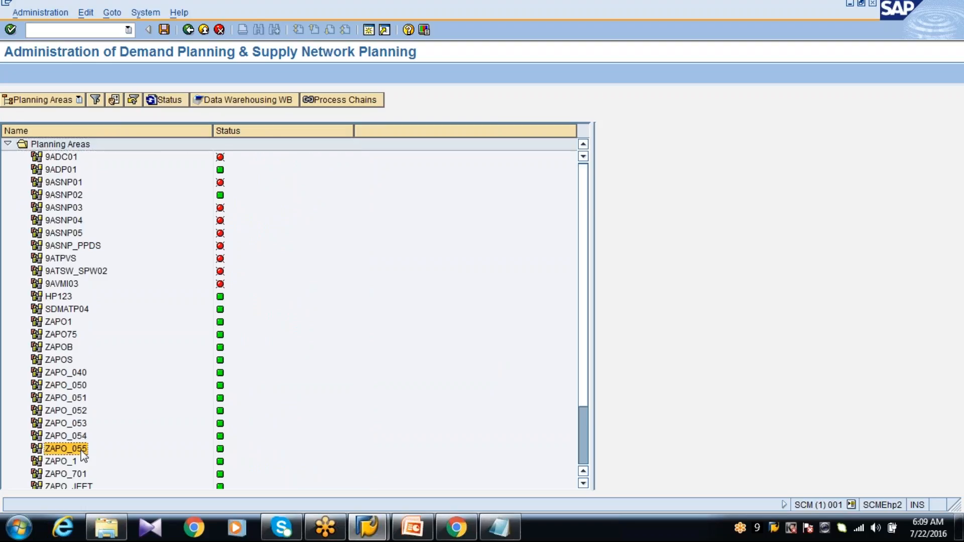
{"action": "double_click", "coordinate": [82, 451]}
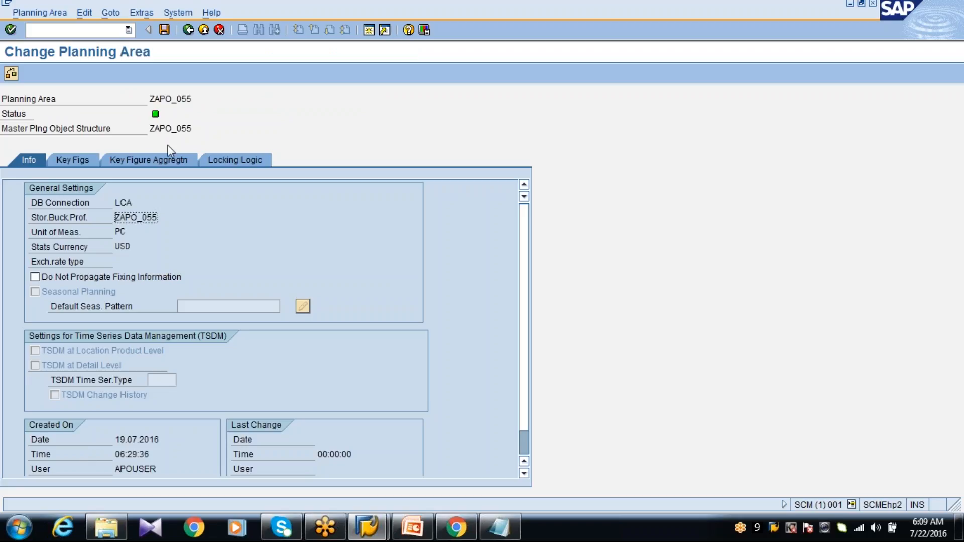
Examine the planning area's object structure, storage bucket profile, statistics currency and DB connection, and display its key figures
{"action": "left_click", "coordinate": [172, 129]}
{"action": "left_click", "coordinate": [146, 217]}
{"action": "left_click", "coordinate": [117, 247]}
{"action": "double_click", "coordinate": [137, 203]}
{"action": "left_click", "coordinate": [115, 203]}
{"action": "left_click", "coordinate": [83, 158]}
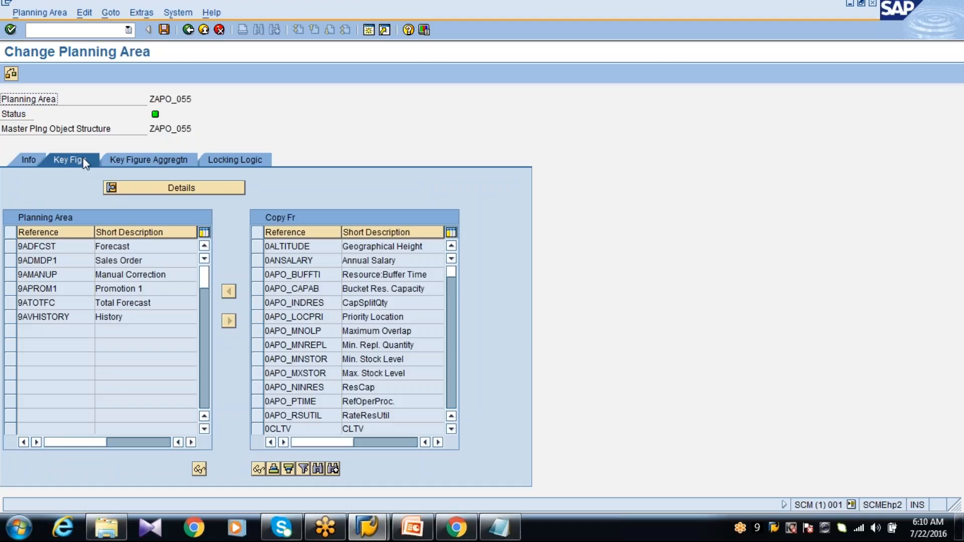
Switch to the PowerPoint presentation, show slide 6 with the typical DP planning cycle, and return to SAP
{"action": "left_click", "coordinate": [420, 536]}
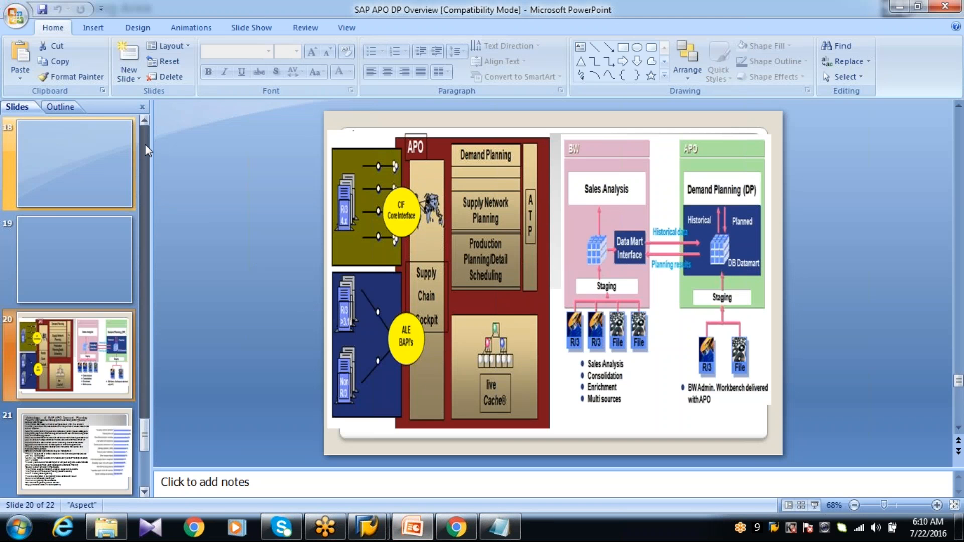
{"action": "scroll", "coordinate": [146, 151], "scroll_direction": "up", "scroll_amount": 6}
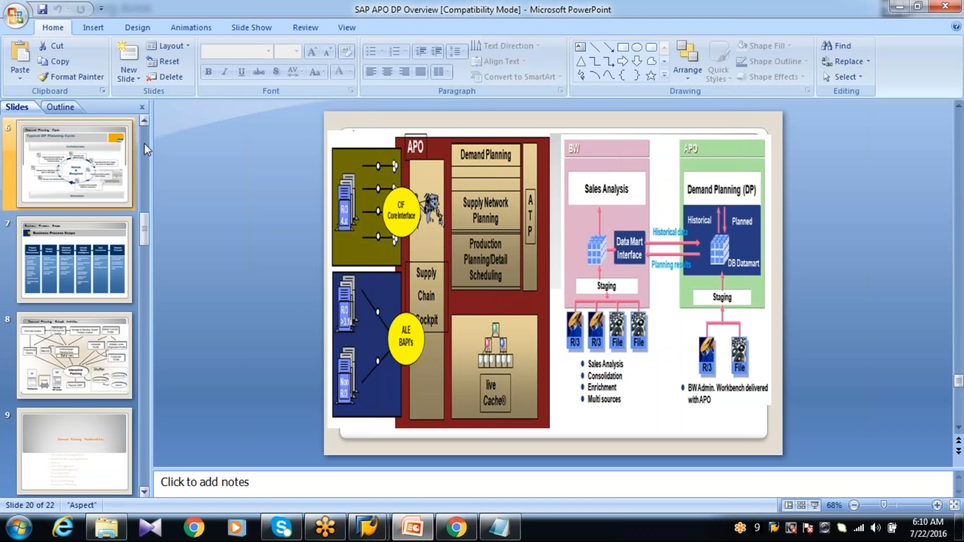
{"action": "left_click", "coordinate": [100, 171]}
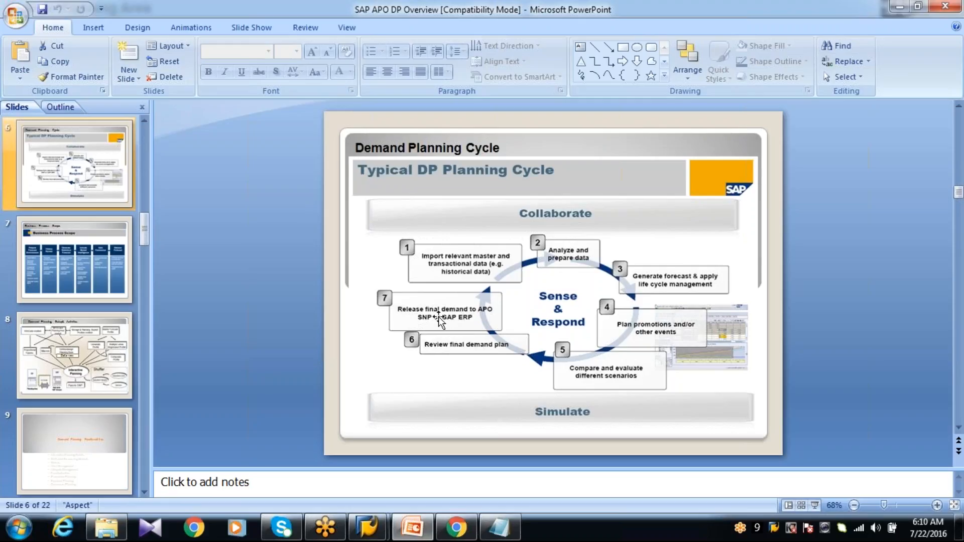
{"action": "left_click", "coordinate": [412, 535]}
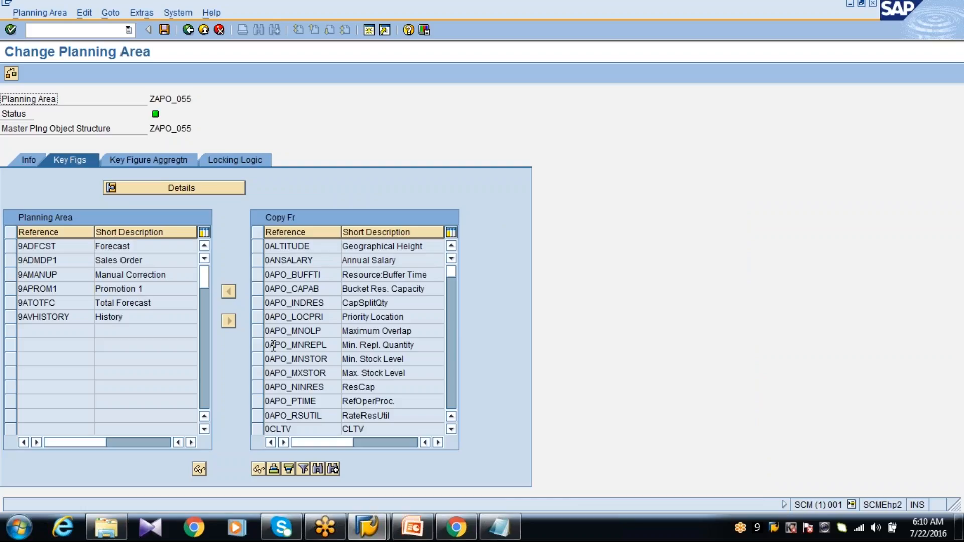
Examine the planning area's key figure details including data source, its key figure aggregation and its locking logic, and return to the planning areas list
{"action": "left_click", "coordinate": [146, 189]}
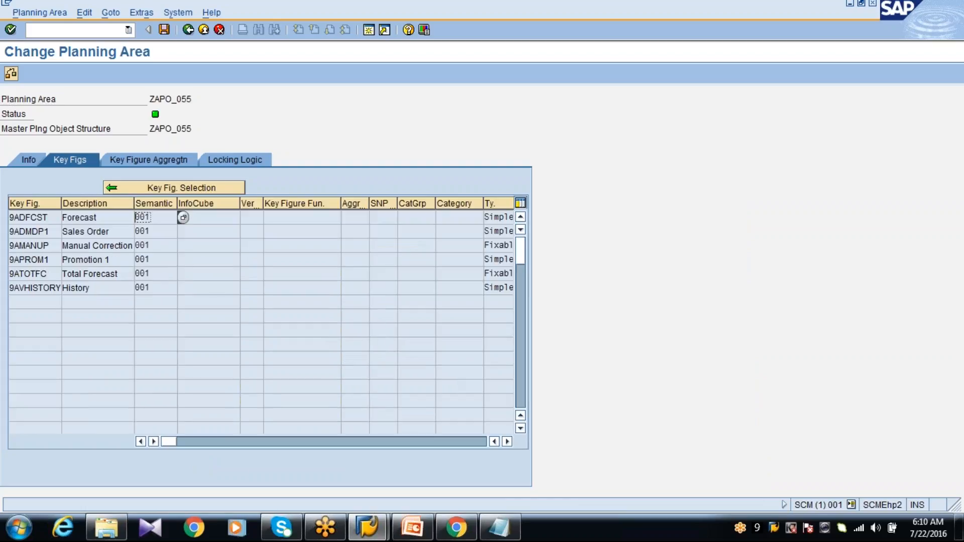
{"action": "left_click", "coordinate": [432, 441]}
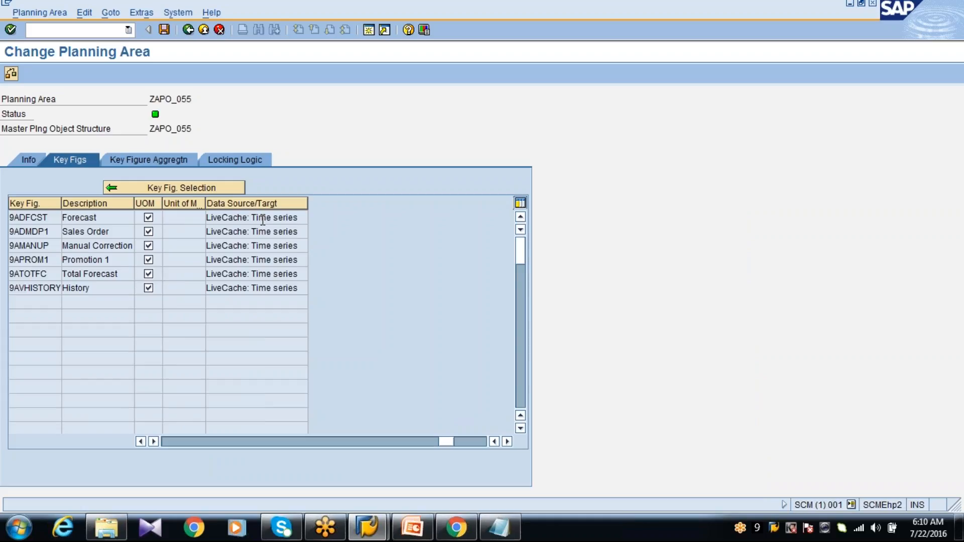
{"action": "left_click", "coordinate": [169, 164]}
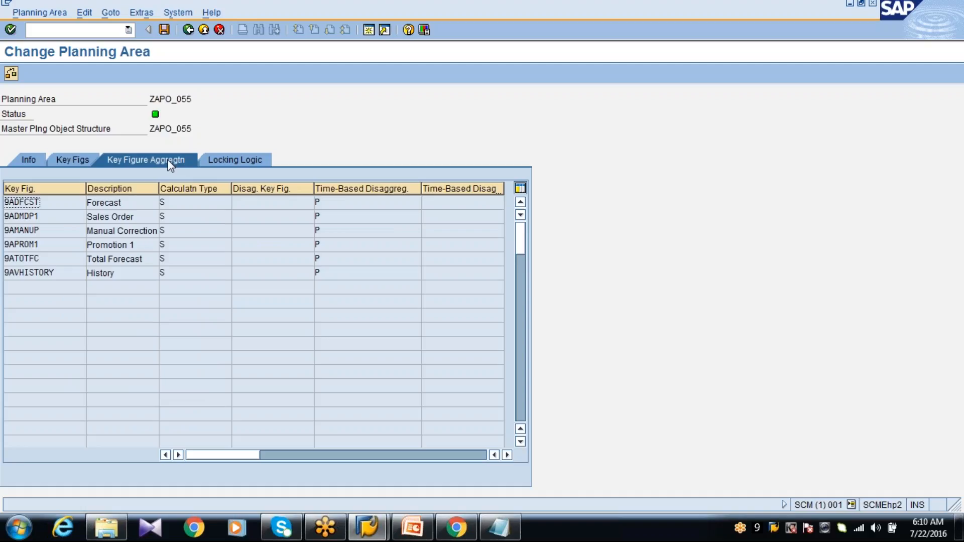
{"action": "left_click", "coordinate": [254, 161]}
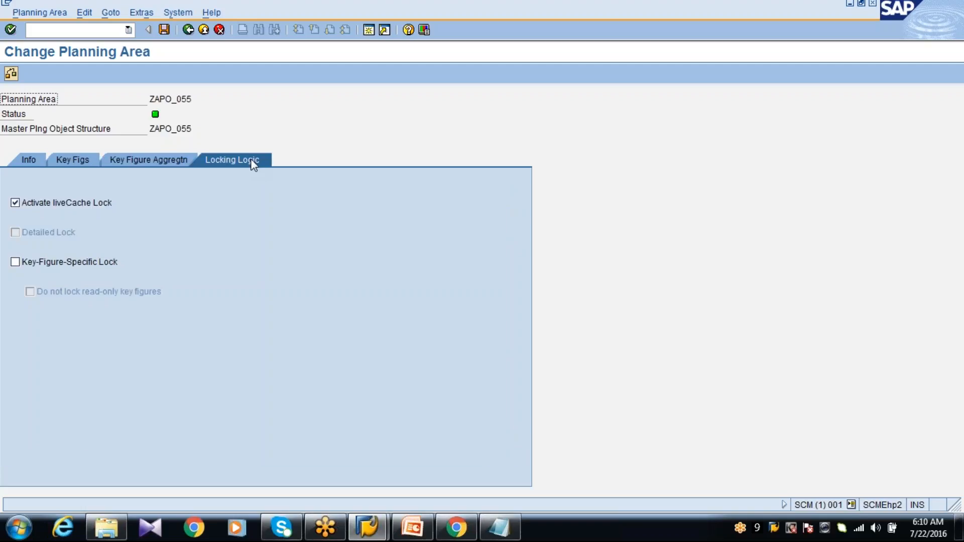
{"action": "left_click", "coordinate": [189, 30]}
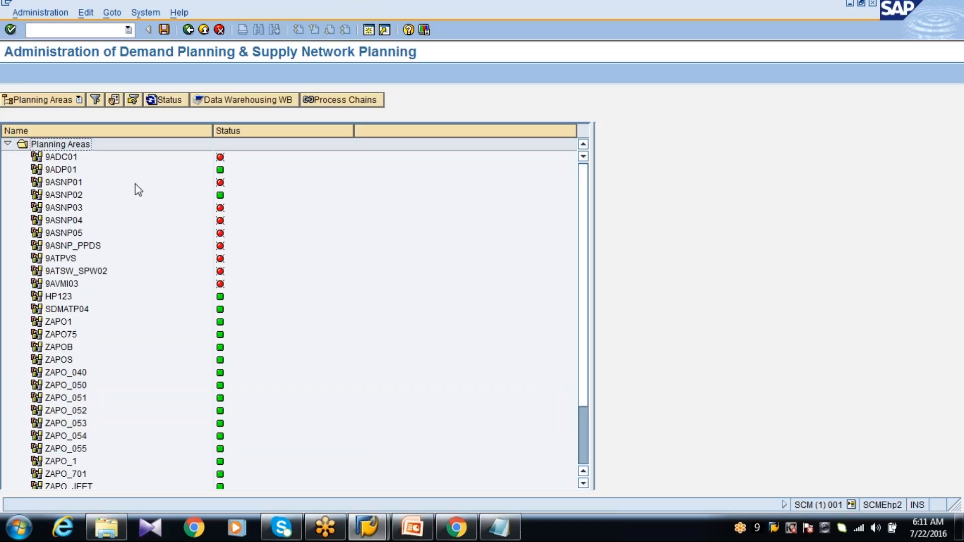
Examine the actions available for the planning area ZAPO_055, such as creating time series objects, and return to the SAP menu
{"action": "left_click", "coordinate": [79, 450]}
{"action": "right_click", "coordinate": [78, 449]}
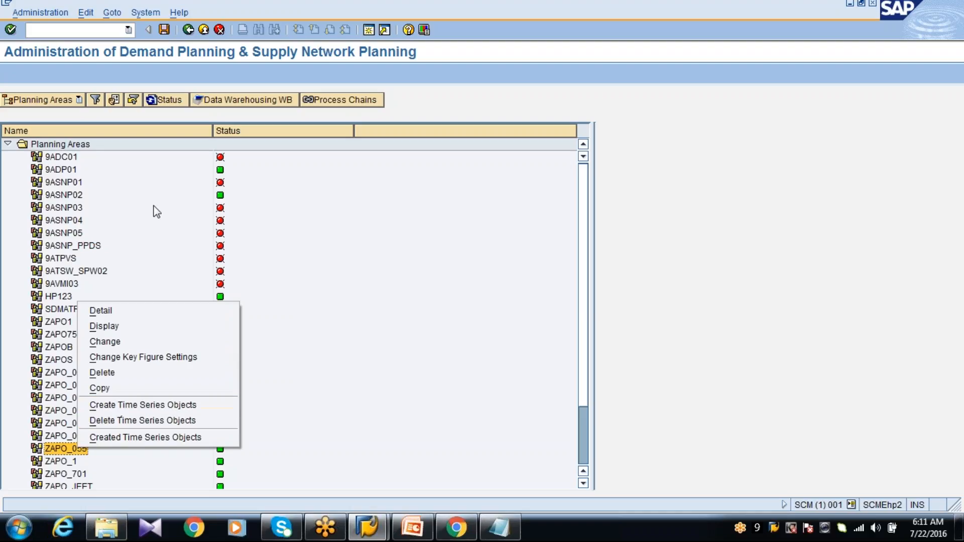
{"action": "left_click", "coordinate": [188, 30]}
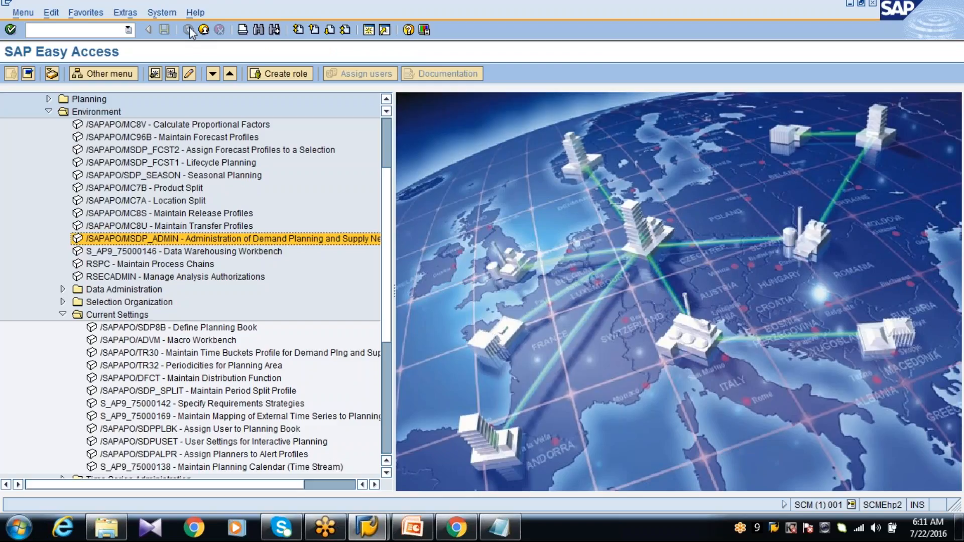
Open the planning book ZAPO_055_STATFCST for changing through the Define Planning Book transaction
{"action": "double_click", "coordinate": [189, 328]}
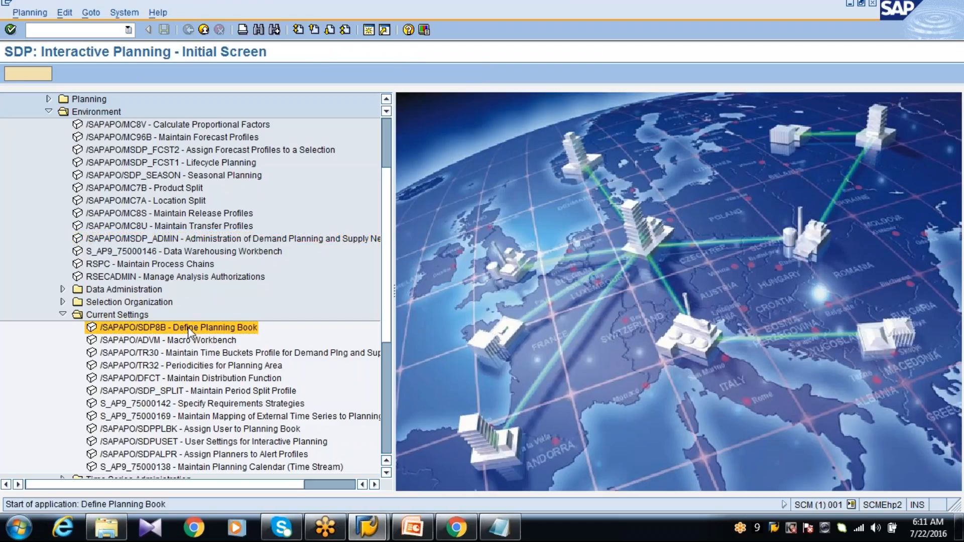
{"action": "key", "text": "BackSpace"}
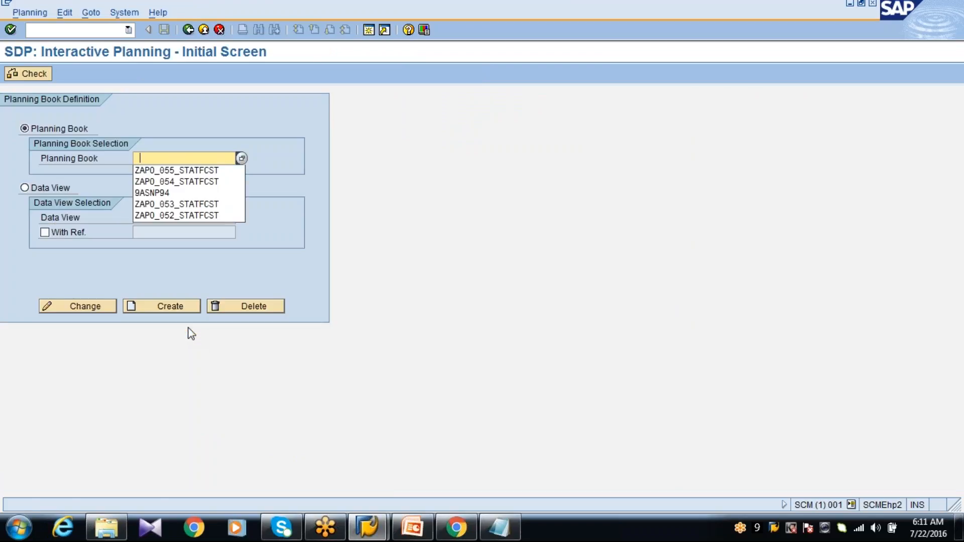
{"action": "left_click", "coordinate": [173, 171]}
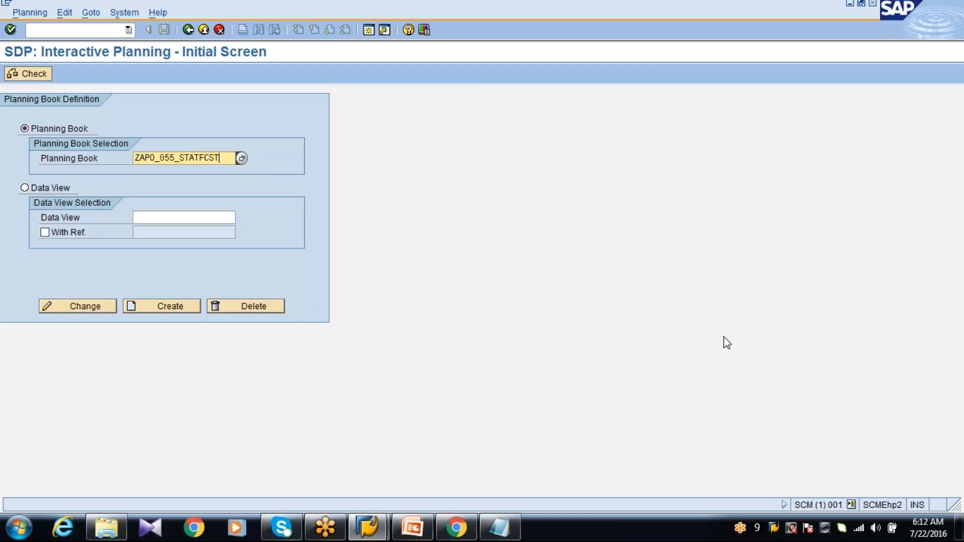
{"action": "key", "text": "Return"}
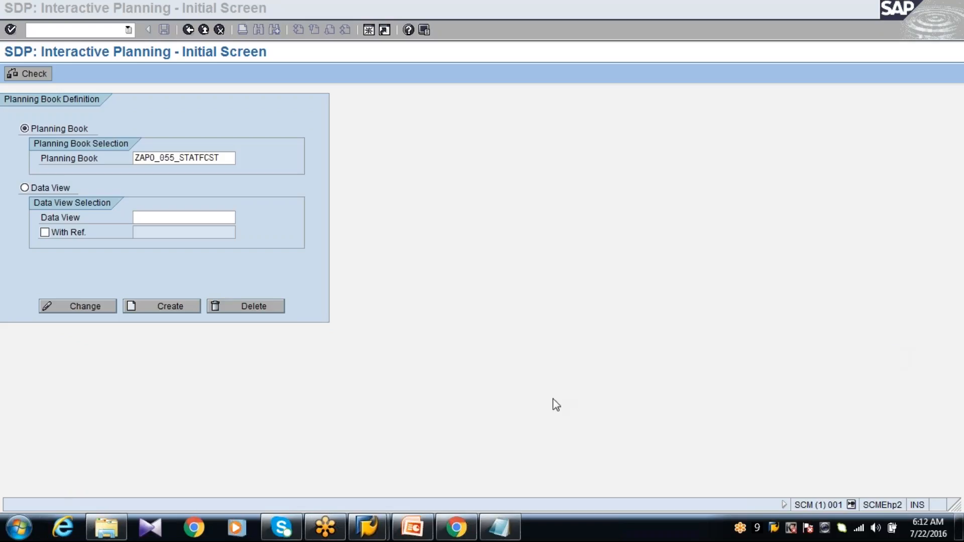
{"action": "left_click", "coordinate": [85, 306]}
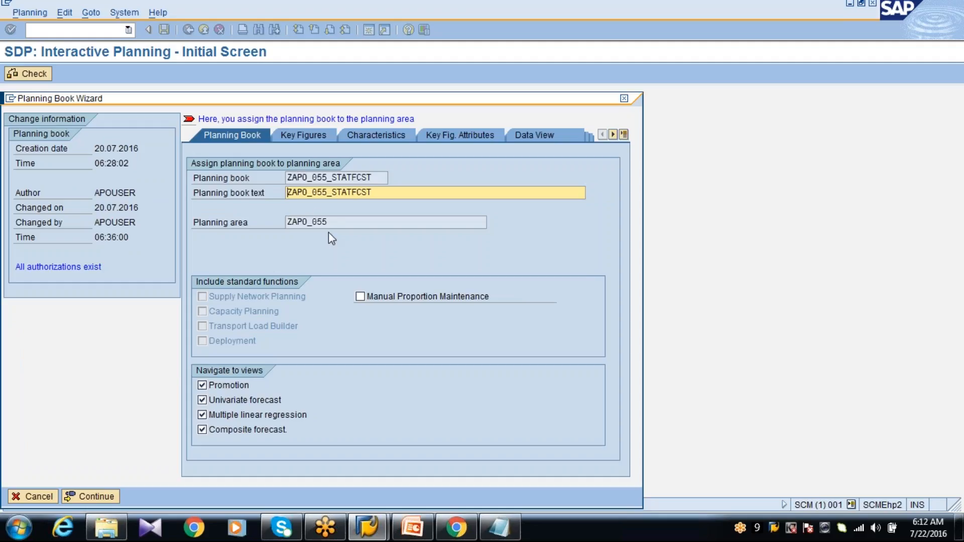
Examine the planning book's key figures and characteristics, and the attributes of key figures 9APROM1 and HISTORY Y-1(AUX)
{"action": "left_click", "coordinate": [300, 134]}
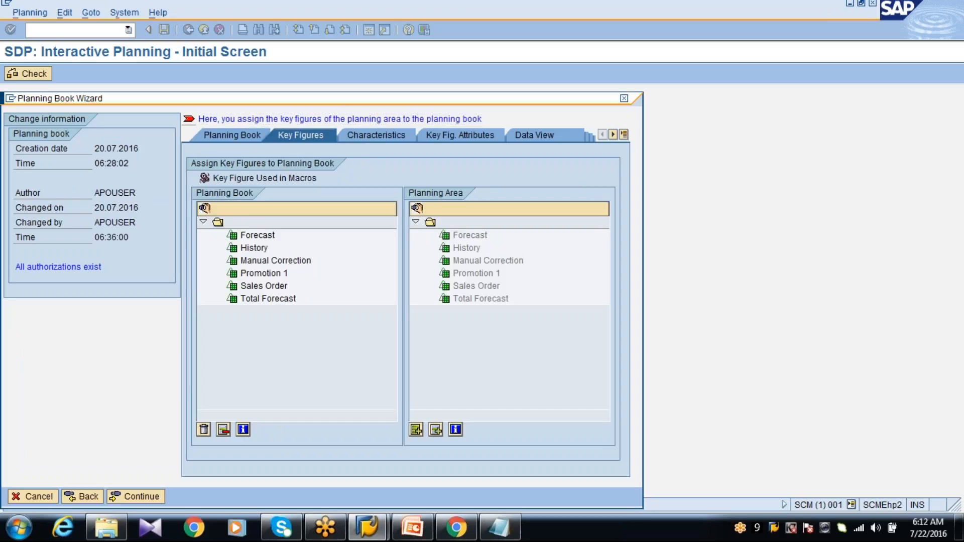
{"action": "left_click", "coordinate": [367, 133]}
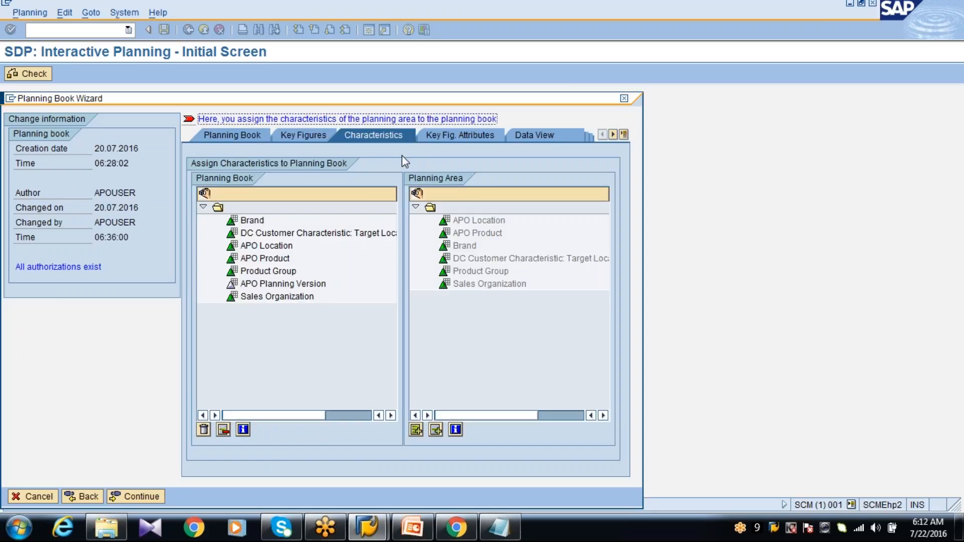
{"action": "left_click", "coordinate": [457, 135]}
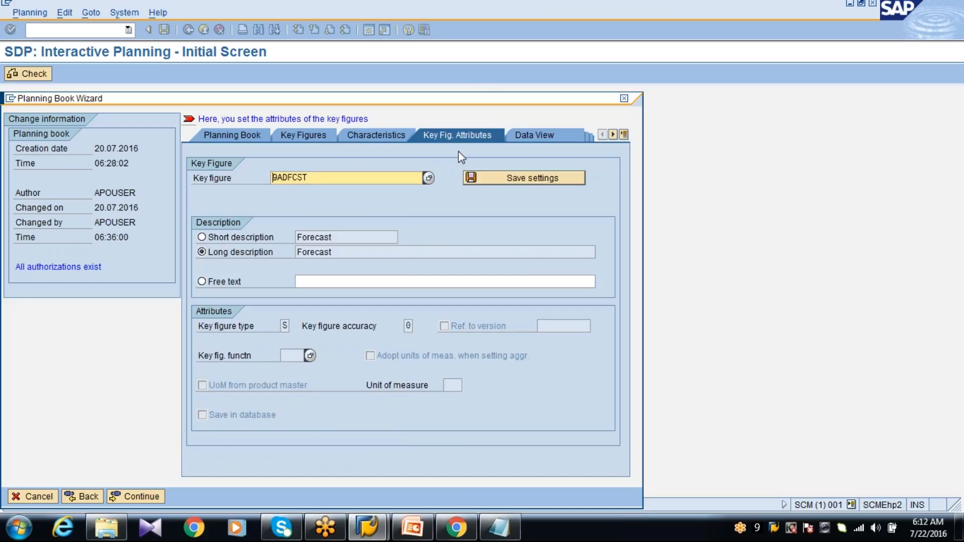
{"action": "left_click", "coordinate": [428, 178]}
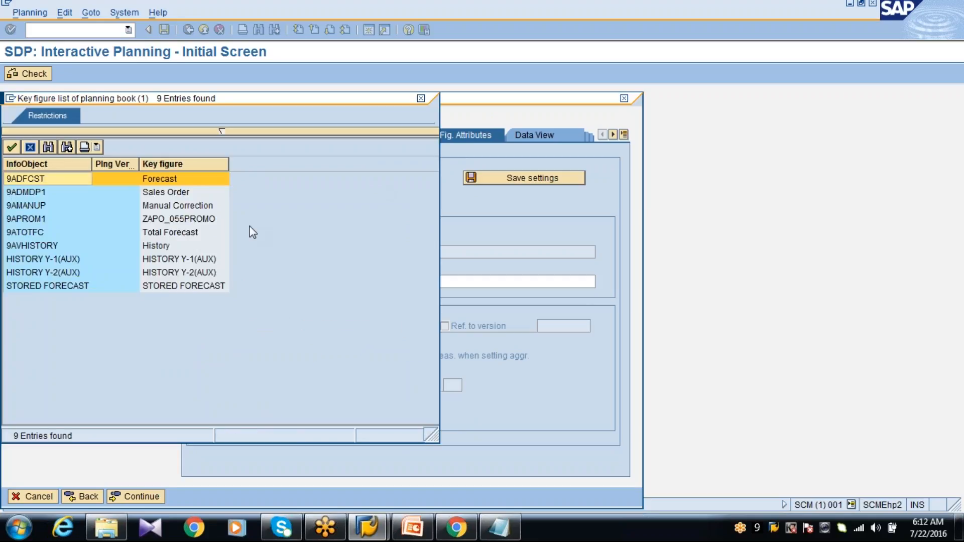
{"action": "double_click", "coordinate": [215, 219]}
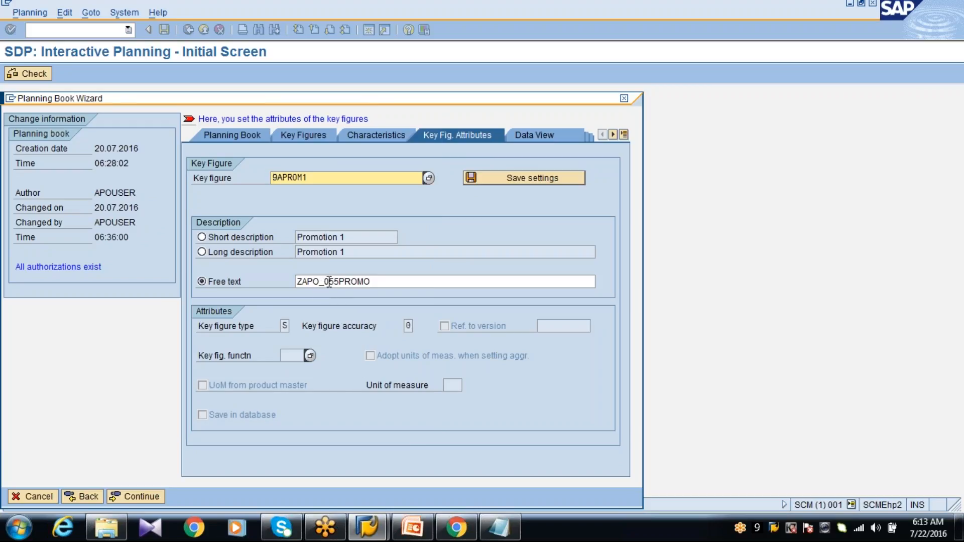
{"action": "left_click", "coordinate": [430, 180]}
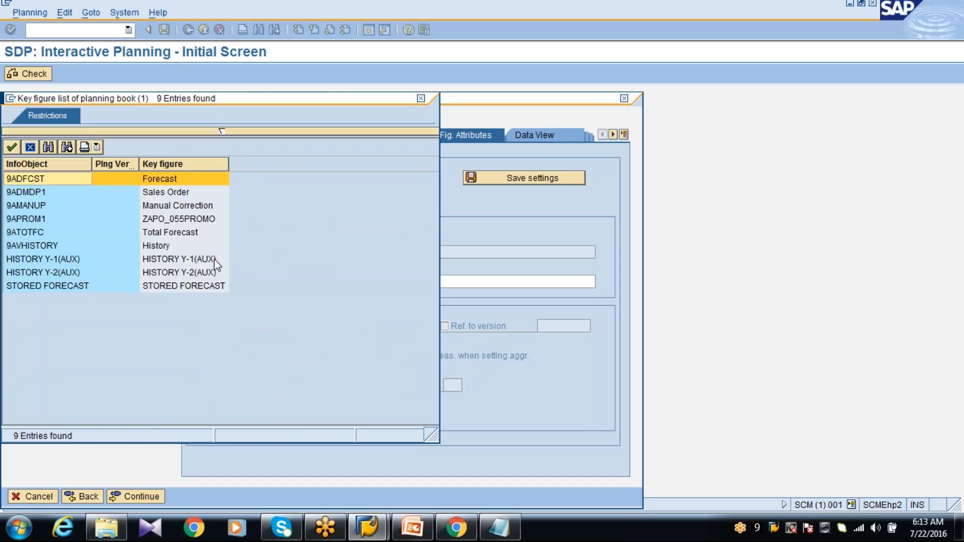
{"action": "double_click", "coordinate": [215, 259]}
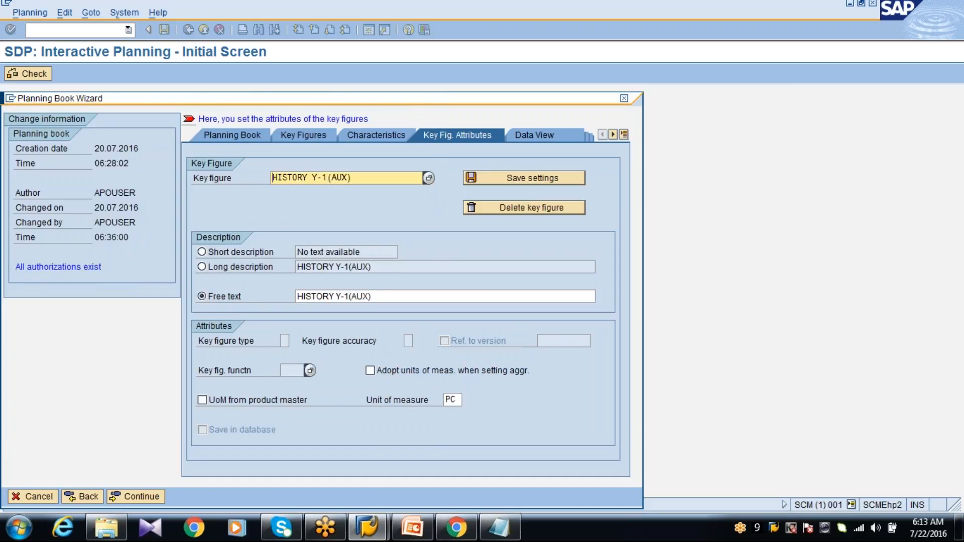
{"action": "left_click", "coordinate": [245, 429]}
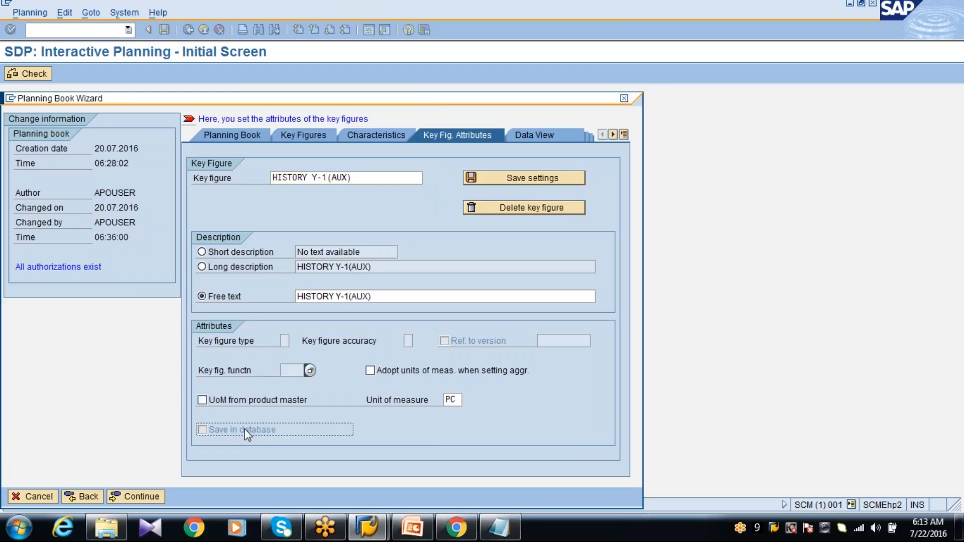
Examine the basic settings and time bucket profiles of the data views ZAPO_055_24MONTH, ZAPO_055_WEEKS and ZAPO_055_MNW
{"action": "left_click", "coordinate": [541, 131]}
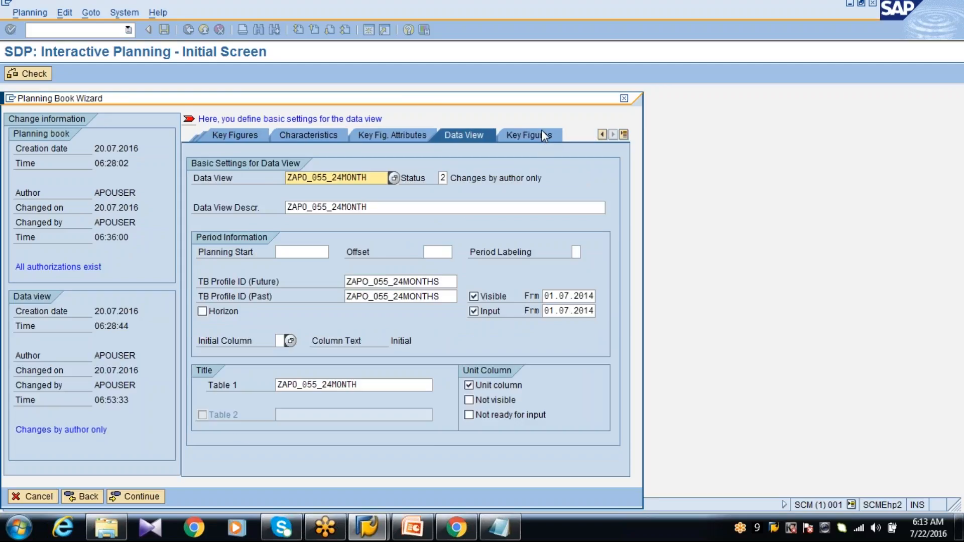
{"action": "left_click", "coordinate": [394, 178]}
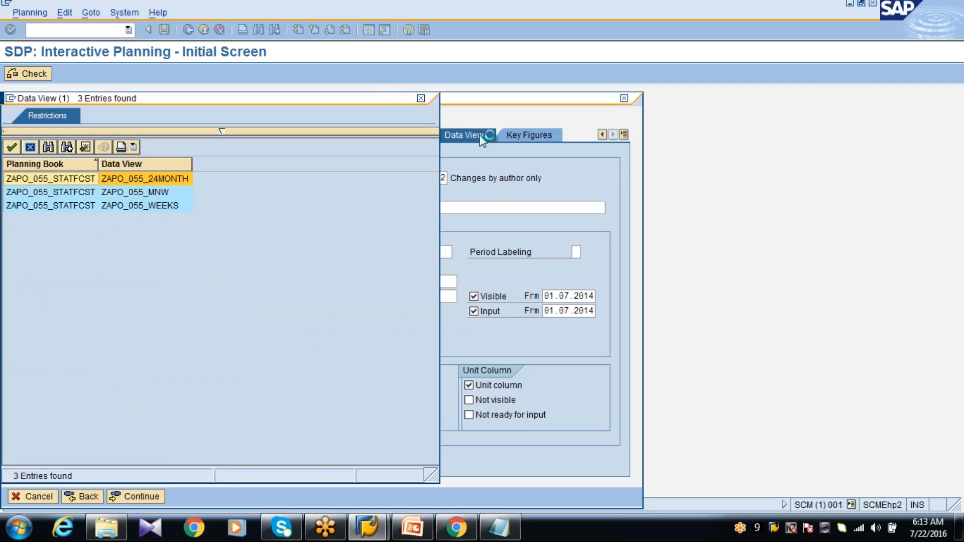
{"action": "double_click", "coordinate": [184, 181]}
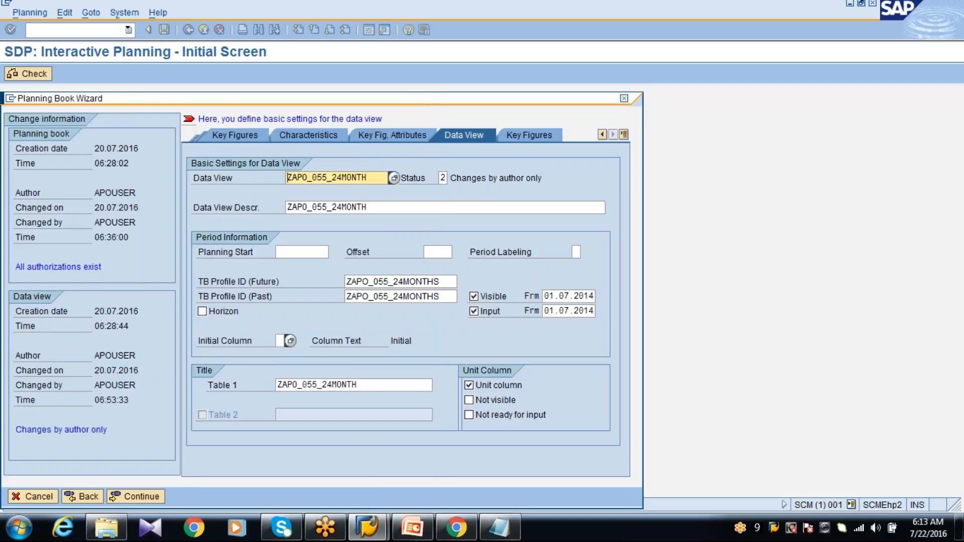
{"action": "left_click", "coordinate": [393, 178]}
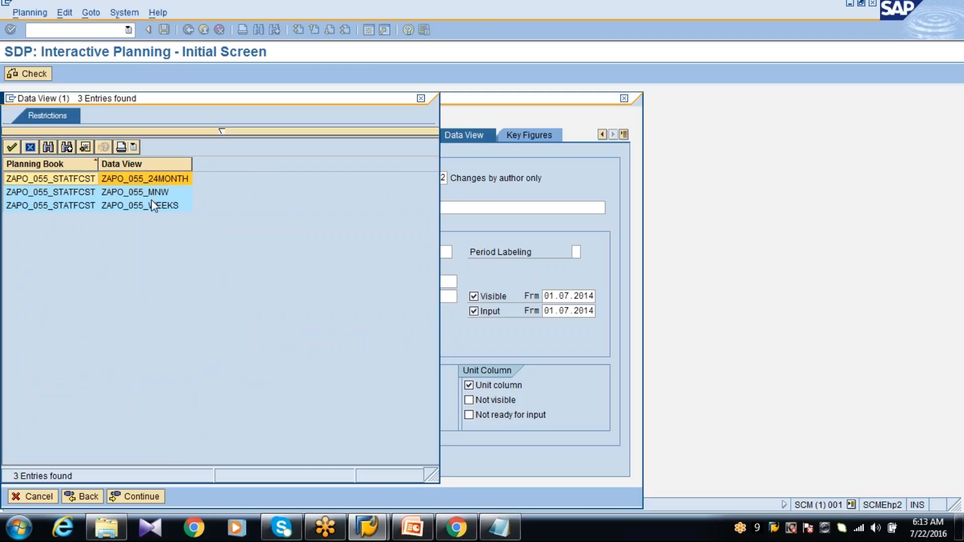
{"action": "double_click", "coordinate": [152, 203]}
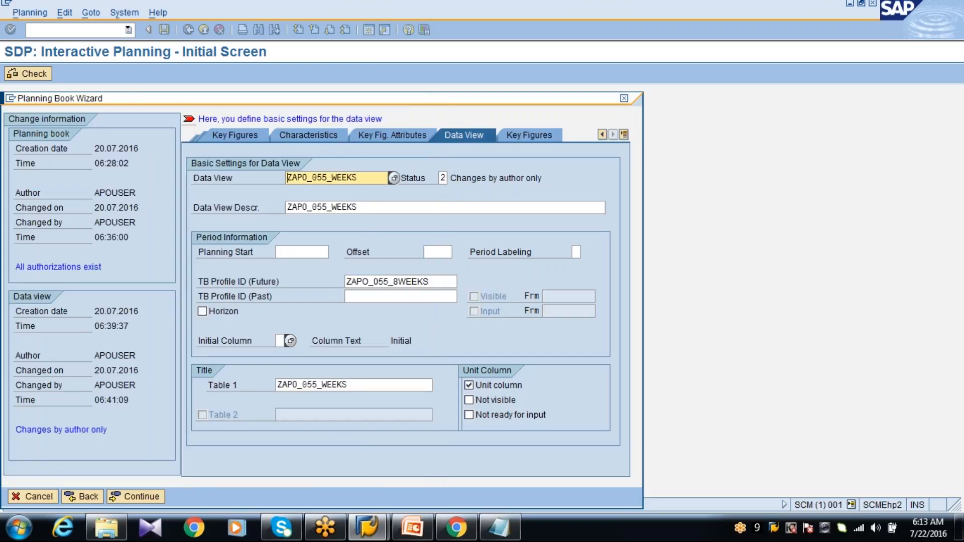
{"action": "left_click", "coordinate": [395, 177]}
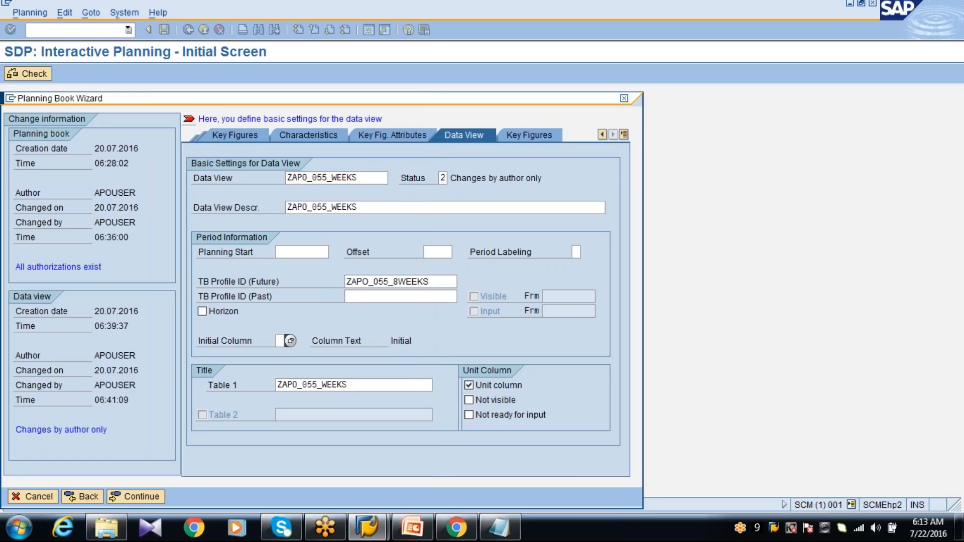
{"action": "left_click", "coordinate": [158, 193]}
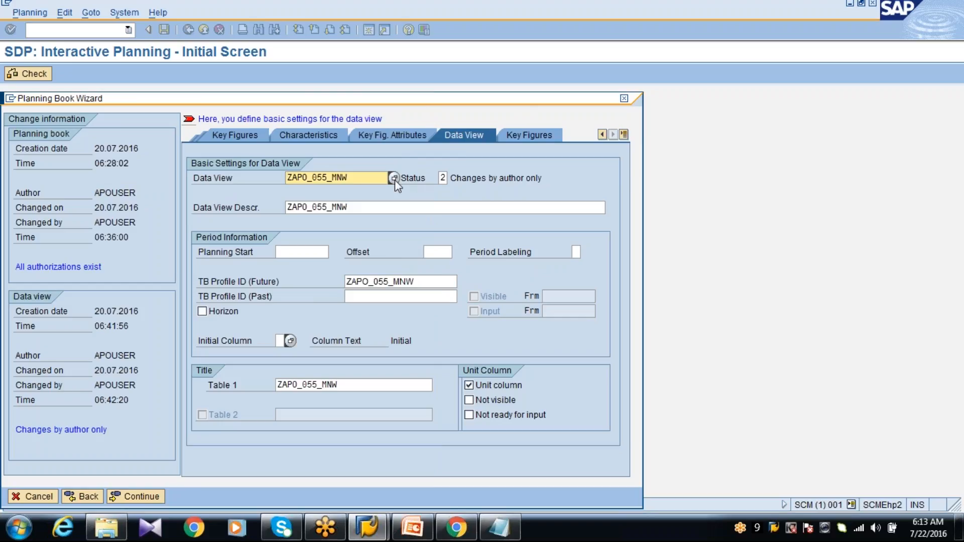
Examine the key figures assigned to the data view ZAPO_055_MNW, close the planning book and return to the SAP menu
{"action": "left_click", "coordinate": [520, 132]}
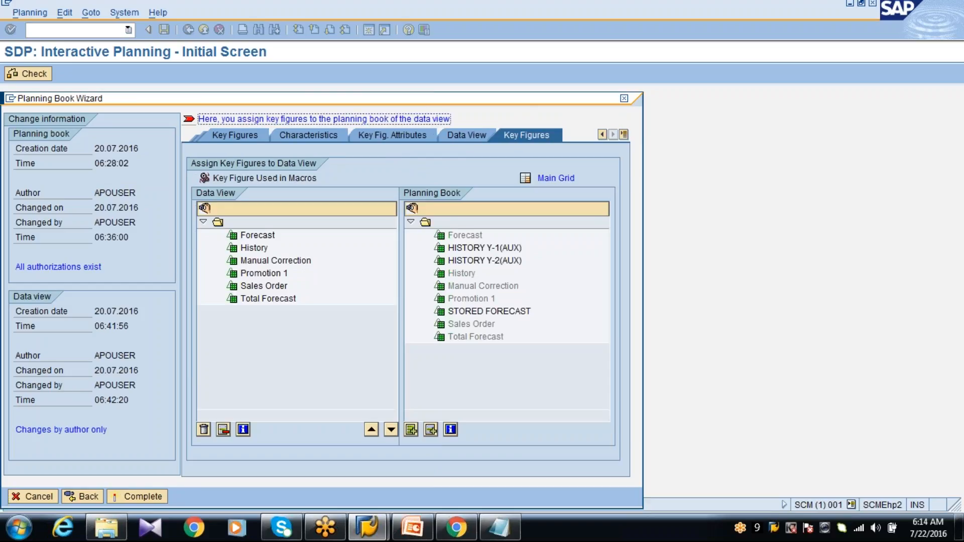
{"action": "left_click", "coordinate": [624, 99]}
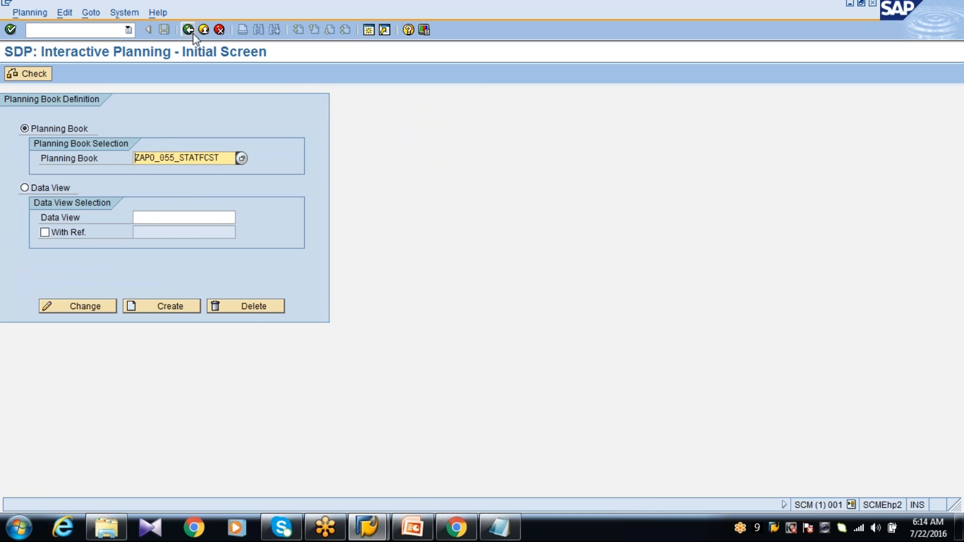
{"action": "left_click", "coordinate": [192, 33]}
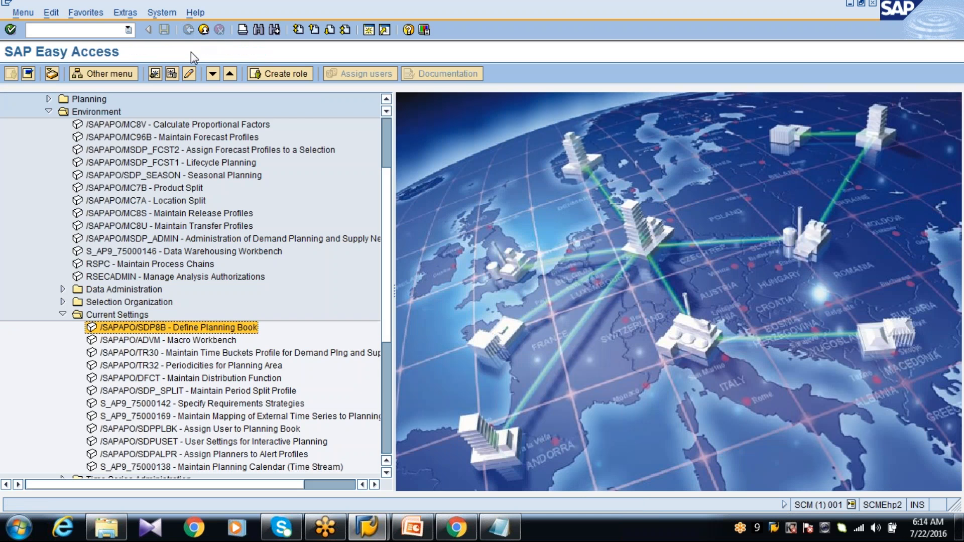
Display the master forecast profile ZAPO_055_SEASON+TREND for planning area ZAPO_055 in Maintain Forecast Profiles
{"action": "left_click", "coordinate": [207, 139]}
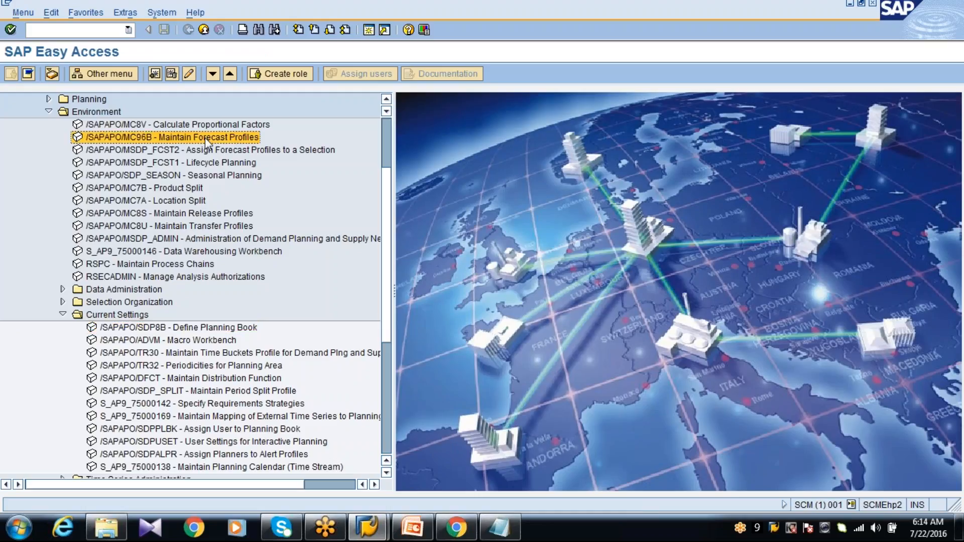
{"action": "double_click", "coordinate": [206, 139]}
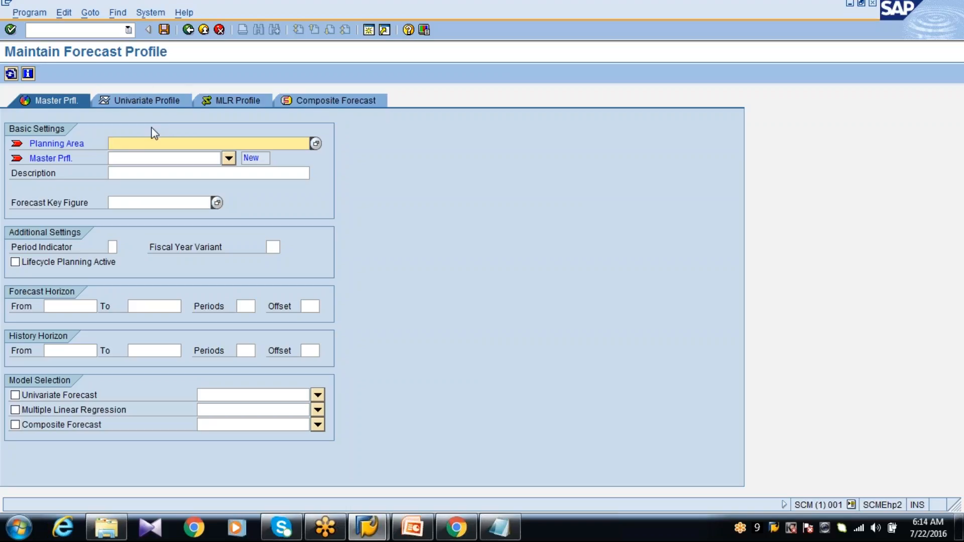
{"action": "key", "text": "space"}
{"action": "key", "text": "Down"}
{"action": "key", "text": "Return"}
{"action": "left_click", "coordinate": [228, 162]}
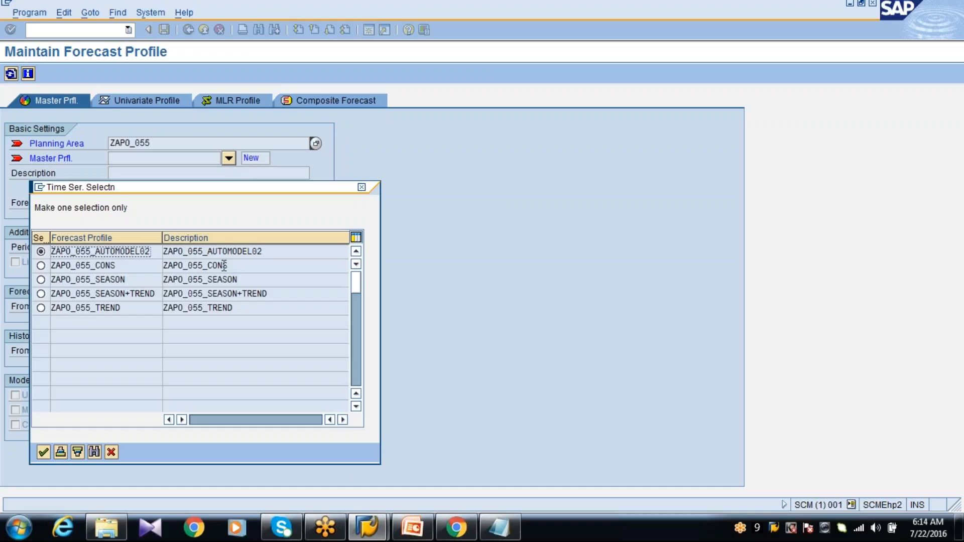
{"action": "double_click", "coordinate": [226, 296]}
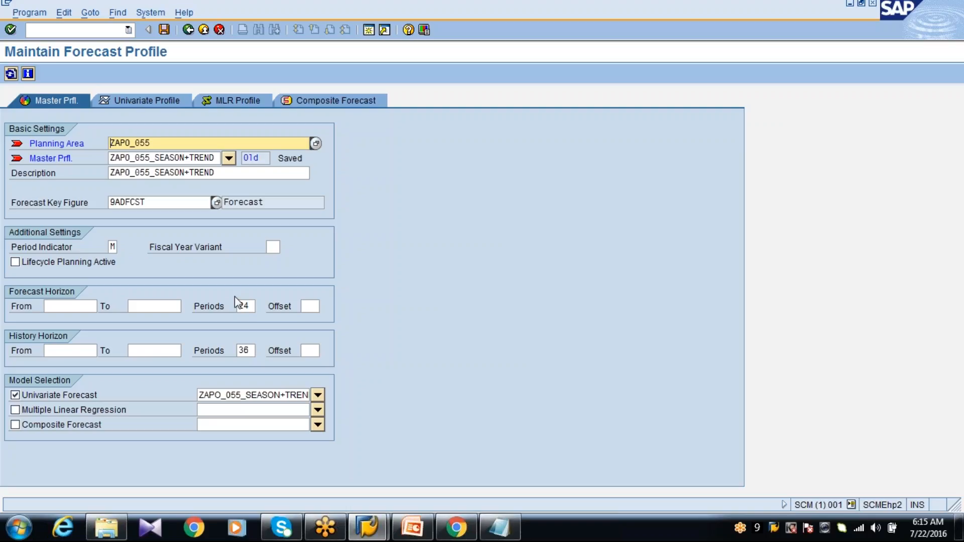
Examine the univariate profile's available forecast strategies and its trend dampening, outlier correction and forecast error settings
{"action": "left_click", "coordinate": [145, 99]}
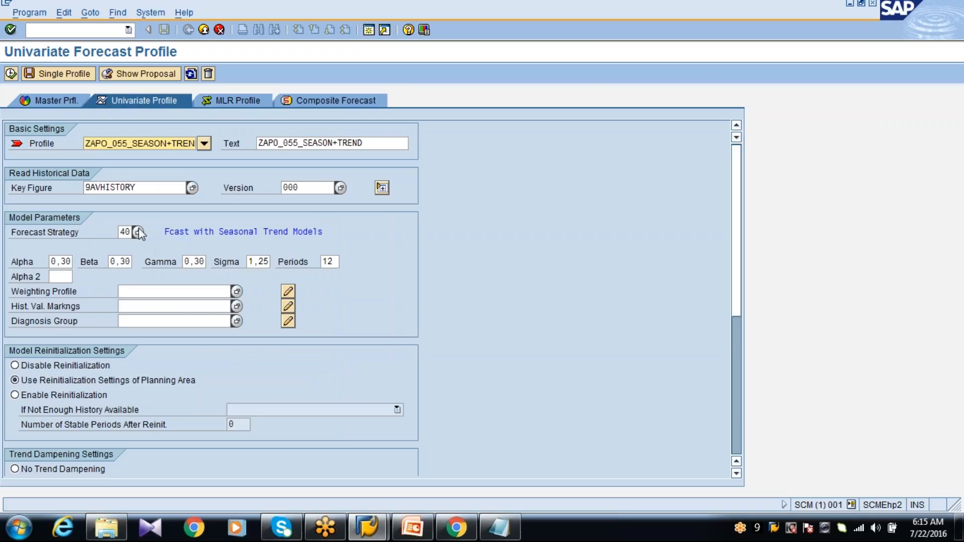
{"action": "left_click", "coordinate": [125, 232]}
{"action": "key", "text": "F4"}
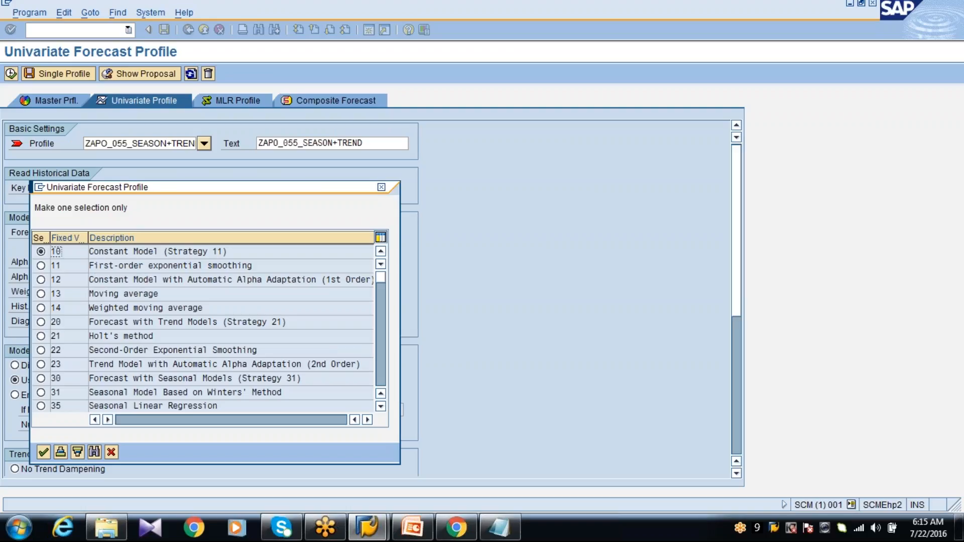
{"action": "left_click", "coordinate": [382, 344]}
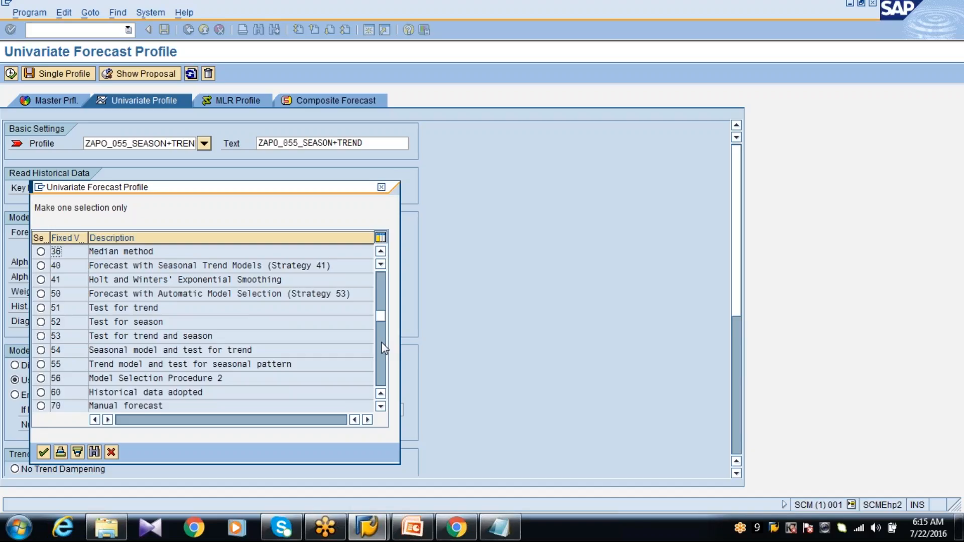
{"action": "left_click", "coordinate": [247, 379]}
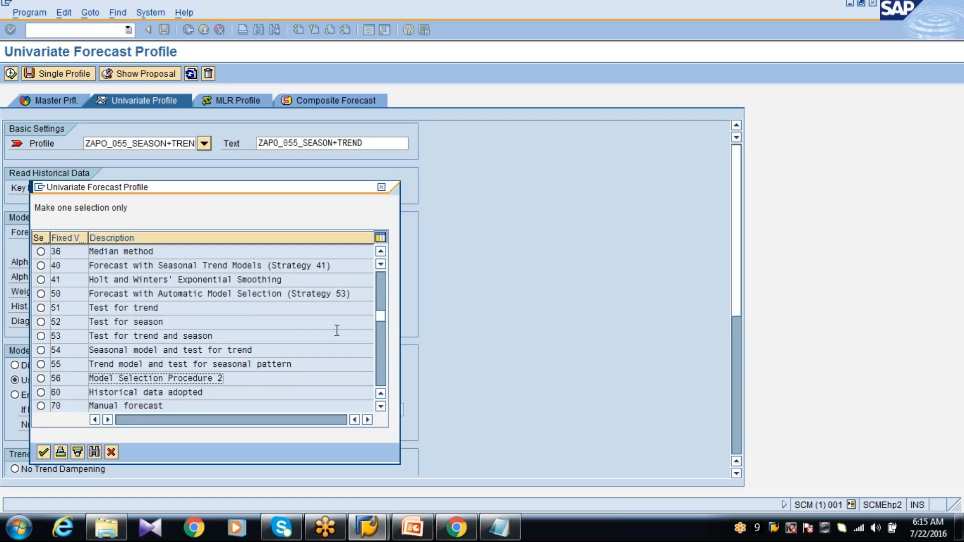
{"action": "left_click", "coordinate": [383, 380]}
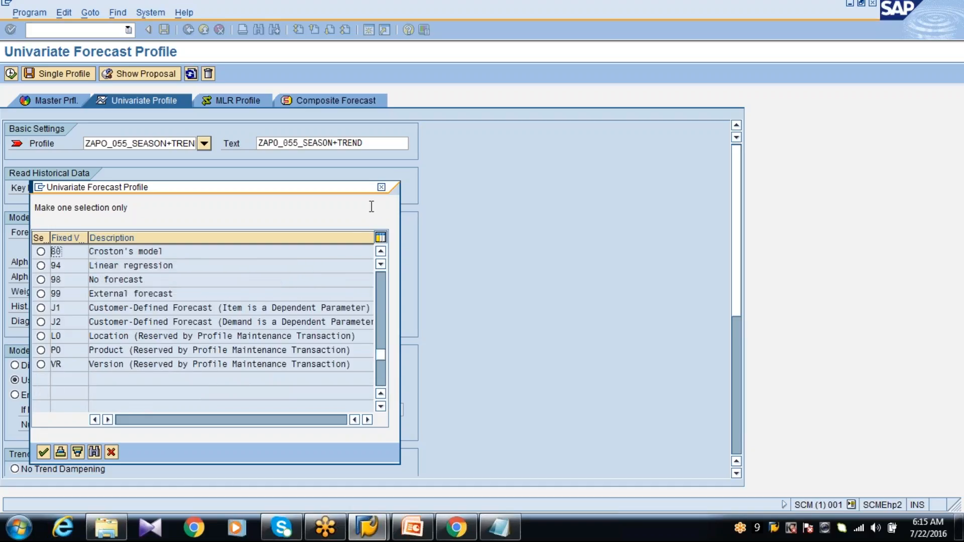
{"action": "left_click", "coordinate": [382, 187]}
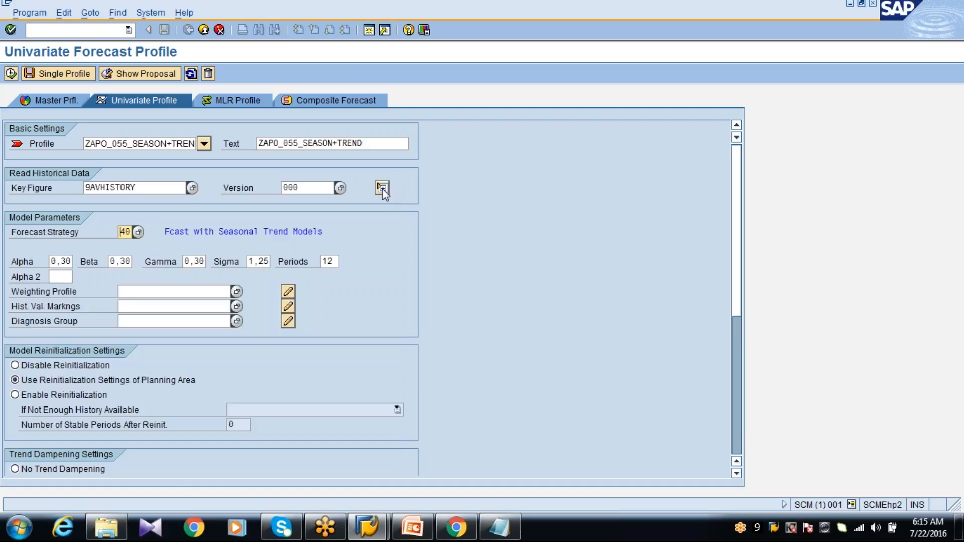
{"action": "left_click", "coordinate": [733, 409]}
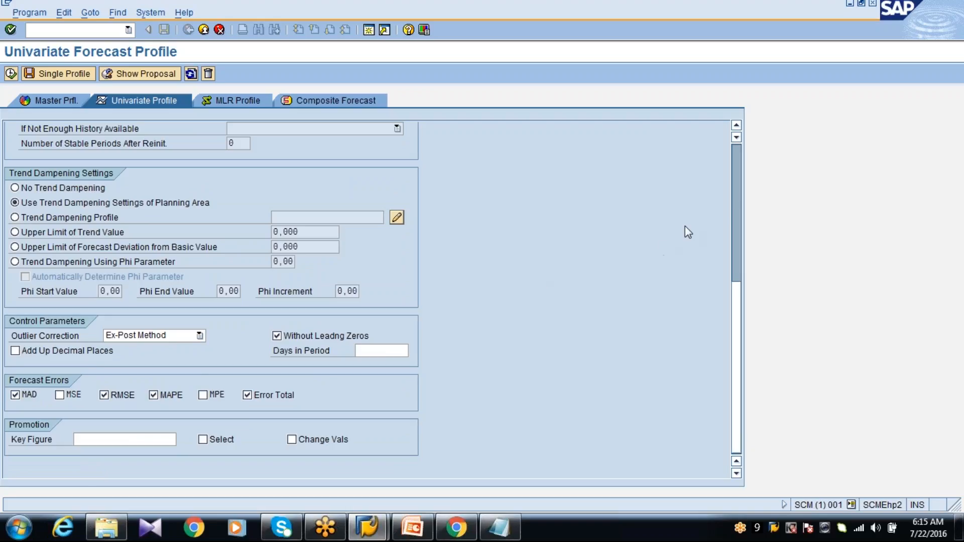
{"action": "left_click", "coordinate": [735, 183]}
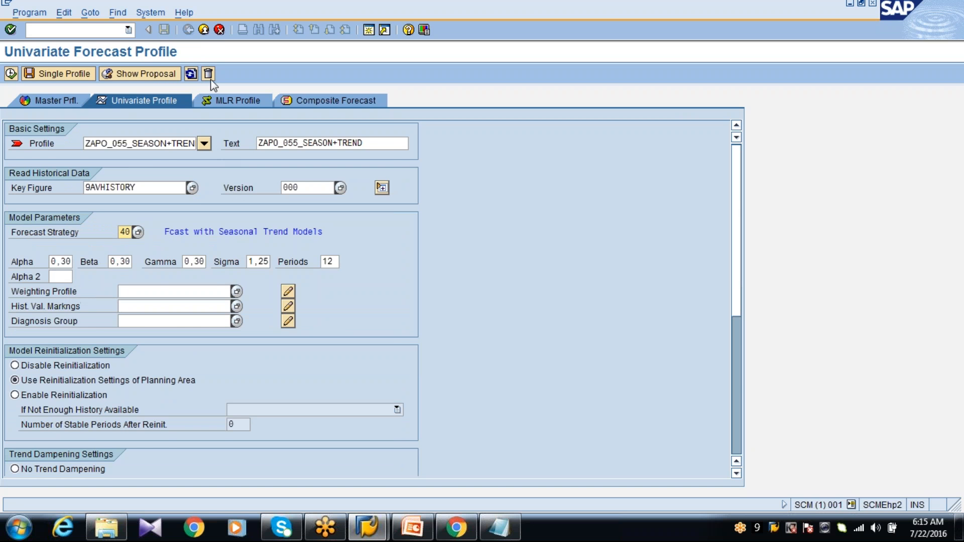
Leave the forecast profile and switch to PowerPoint to examine the Demand Planning Setup & Activities slide
{"action": "left_click", "coordinate": [204, 30]}
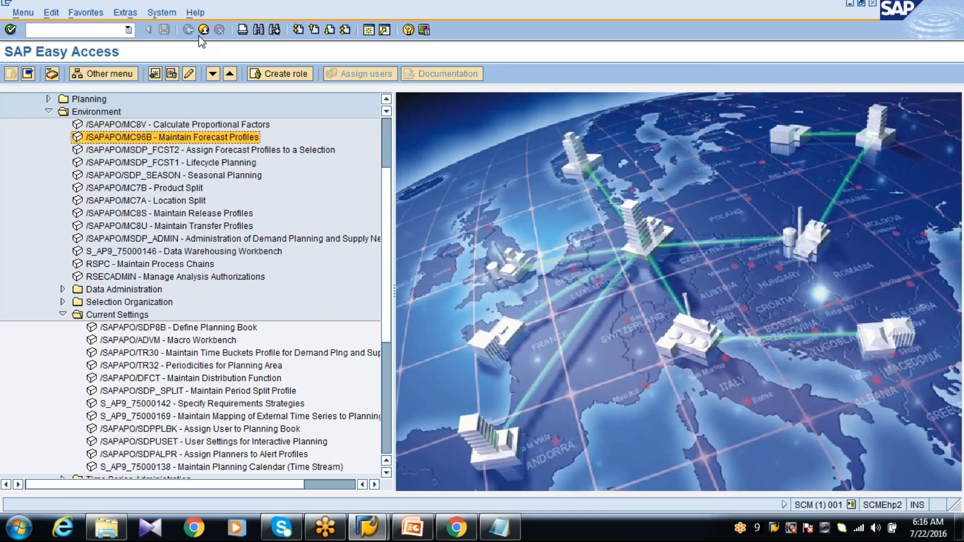
{"action": "scroll", "coordinate": [387, 133], "scroll_direction": "up", "scroll_amount": 3}
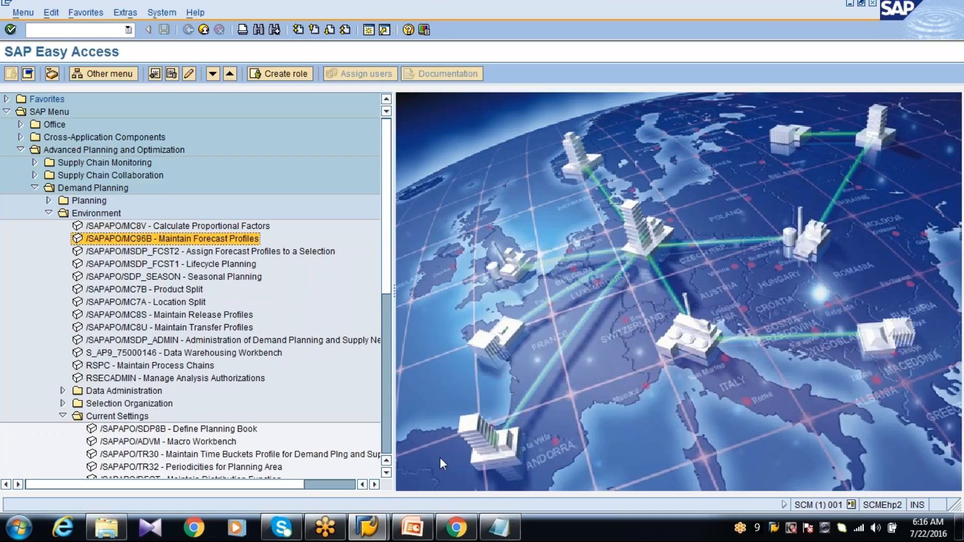
{"action": "left_click", "coordinate": [411, 534]}
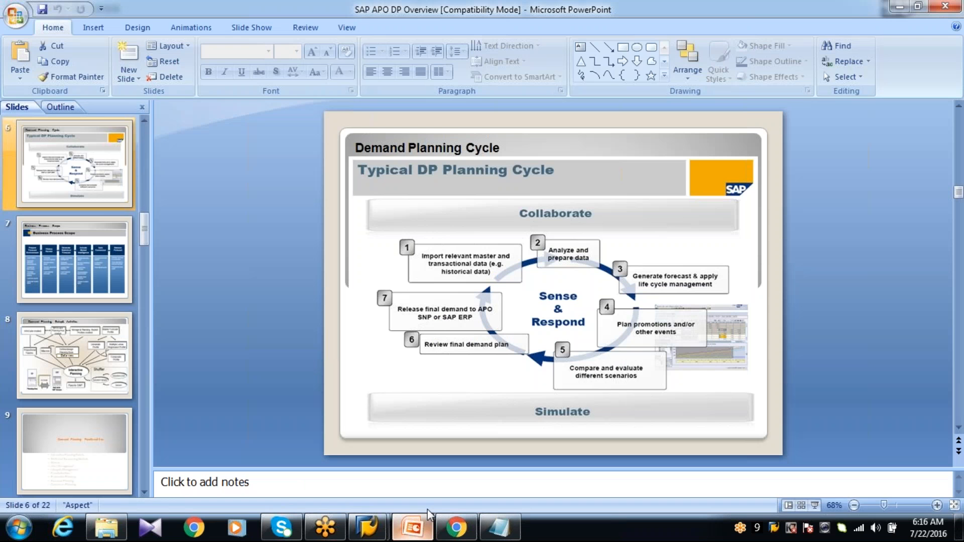
{"action": "left_click", "coordinate": [74, 360]}
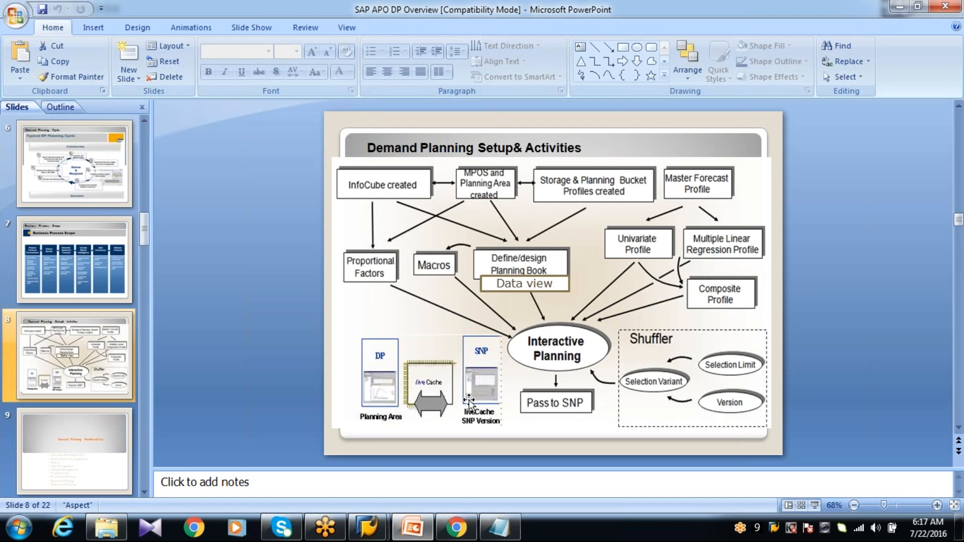
Switch back to SAP and open Interactive Demand Planning (/SAPAPO/SDP94) from the Demand Planning area's Planning folder
{"action": "mouse_move", "coordinate": [367, 527]}
{"action": "left_click", "coordinate": [408, 466]}
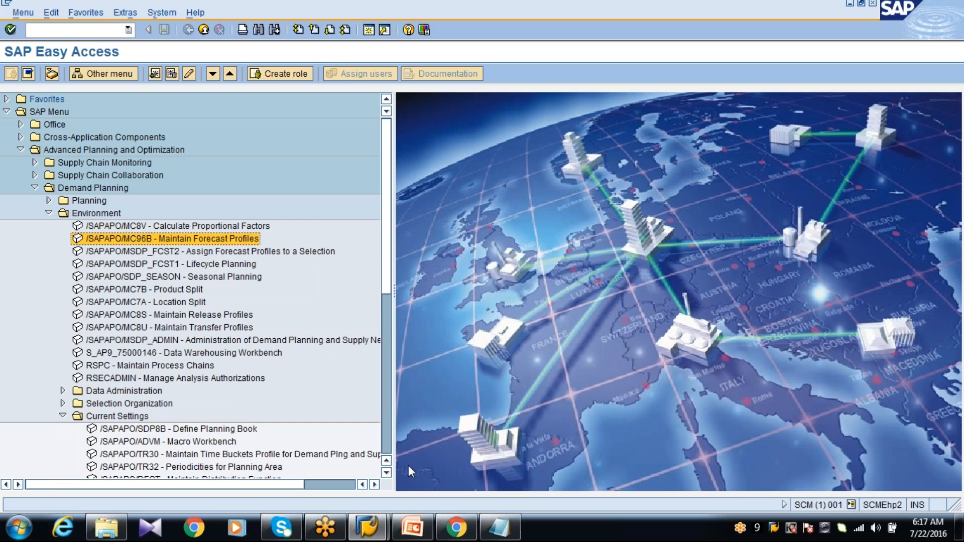
{"action": "left_click", "coordinate": [105, 189]}
{"action": "left_click", "coordinate": [77, 201]}
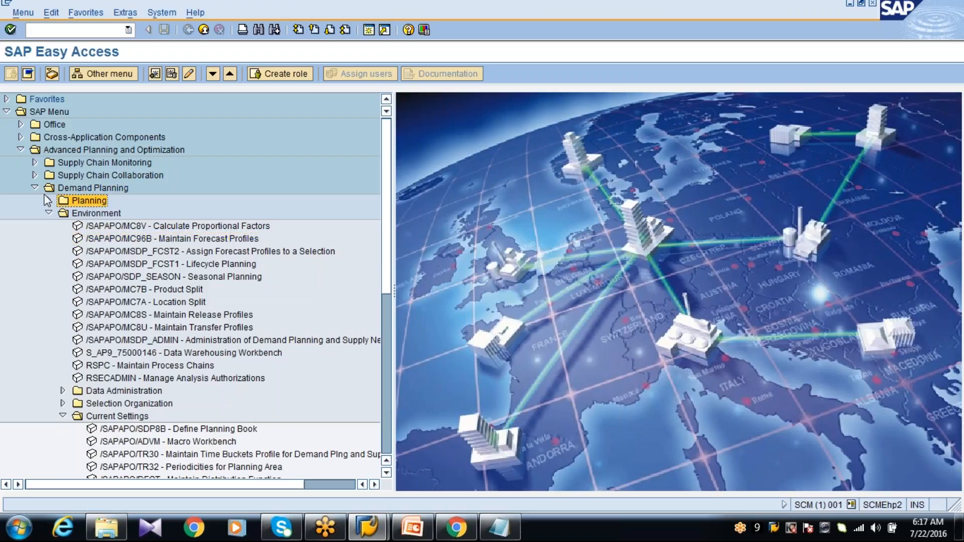
{"action": "left_click", "coordinate": [50, 201]}
{"action": "left_click", "coordinate": [114, 216]}
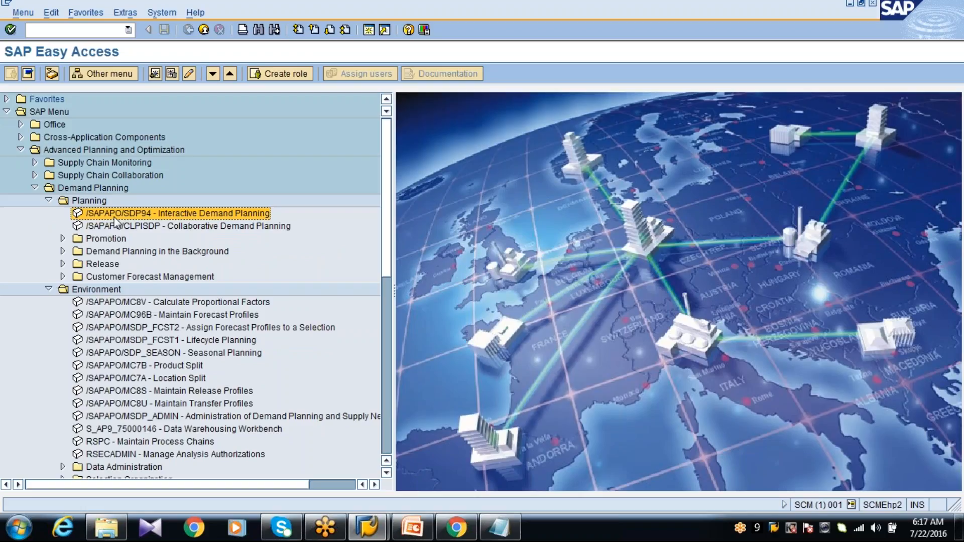
{"action": "double_click", "coordinate": [115, 218]}
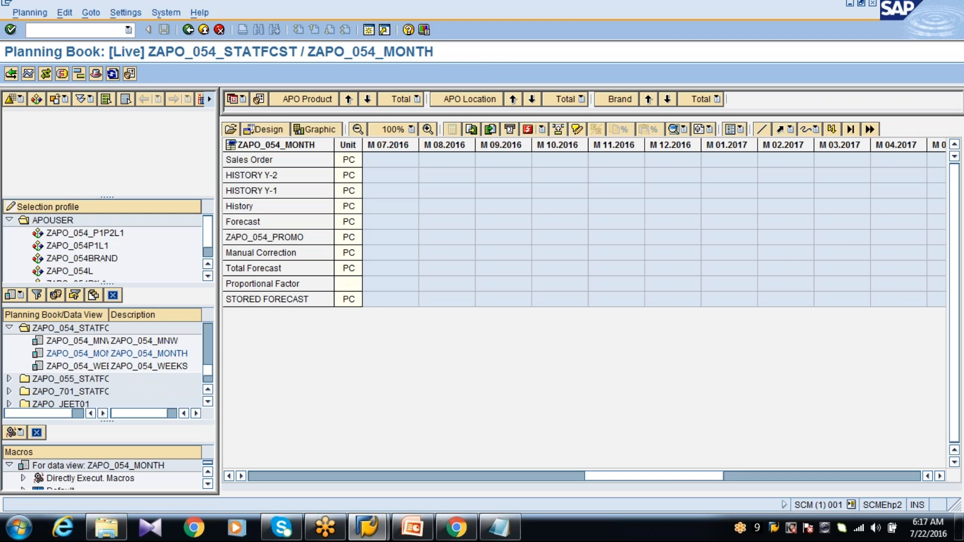
Collapse ZAPO_054_STATFCST, widen the planning book name column and look through the available planning books
{"action": "left_click", "coordinate": [9, 328]}
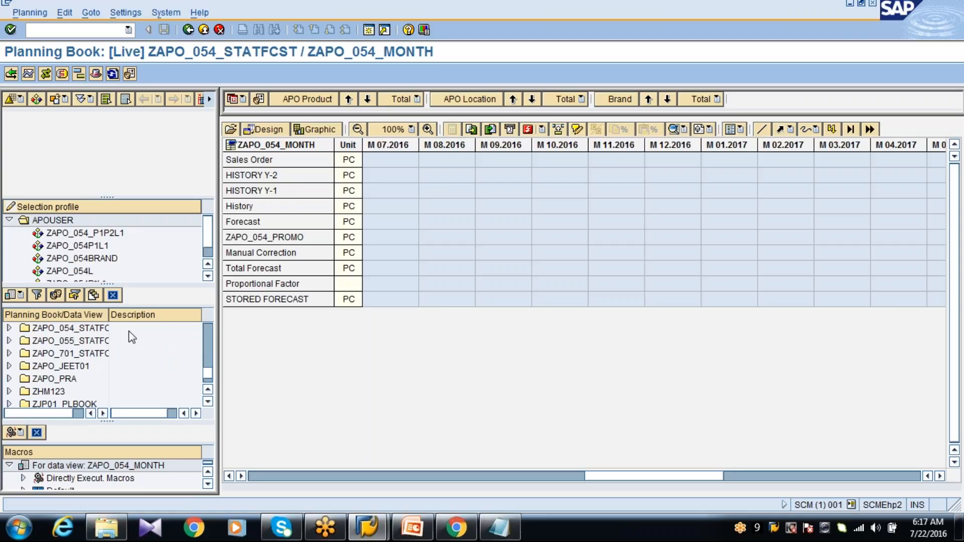
{"action": "double_click", "coordinate": [109, 314]}
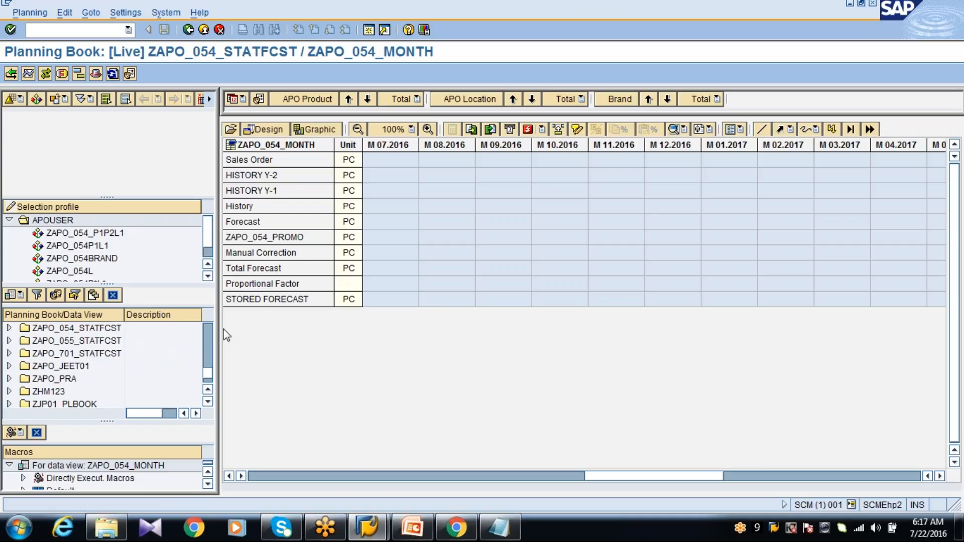
{"action": "scroll", "coordinate": [211, 334], "scroll_direction": "up", "scroll_amount": 3}
{"action": "scroll", "coordinate": [211, 335], "scroll_direction": "up", "scroll_amount": 5}
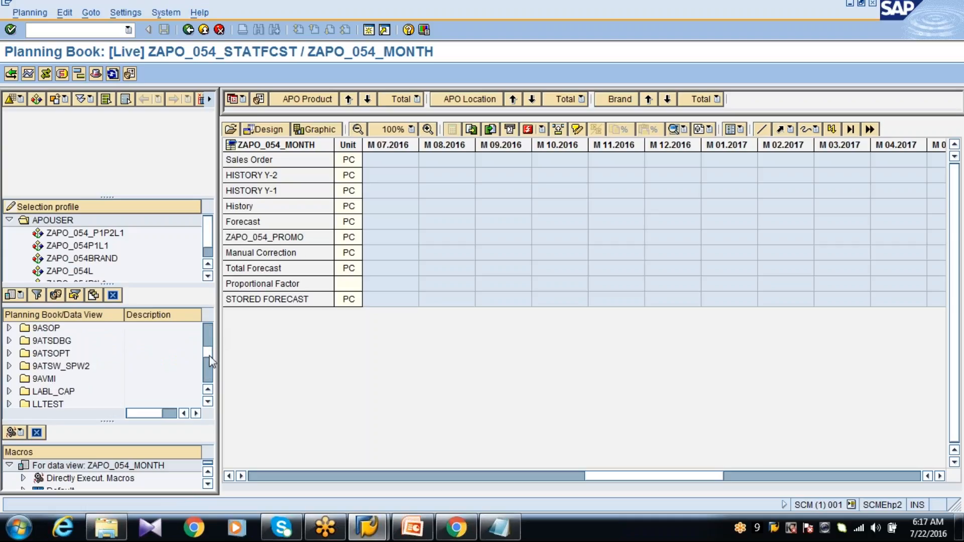
{"action": "scroll", "coordinate": [210, 340], "scroll_direction": "up", "scroll_amount": 1}
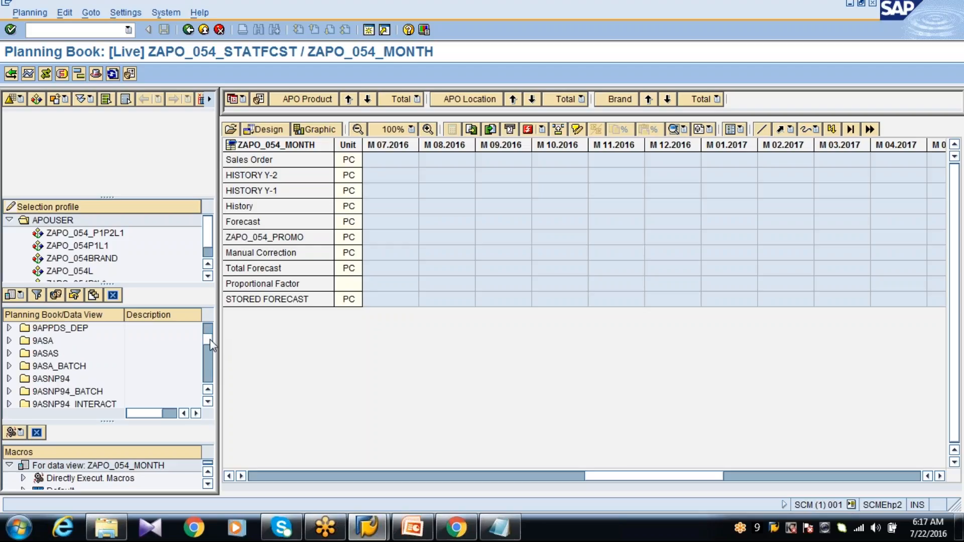
{"action": "left_click_drag", "start_coordinate": [210, 339], "coordinate": [209, 362]}
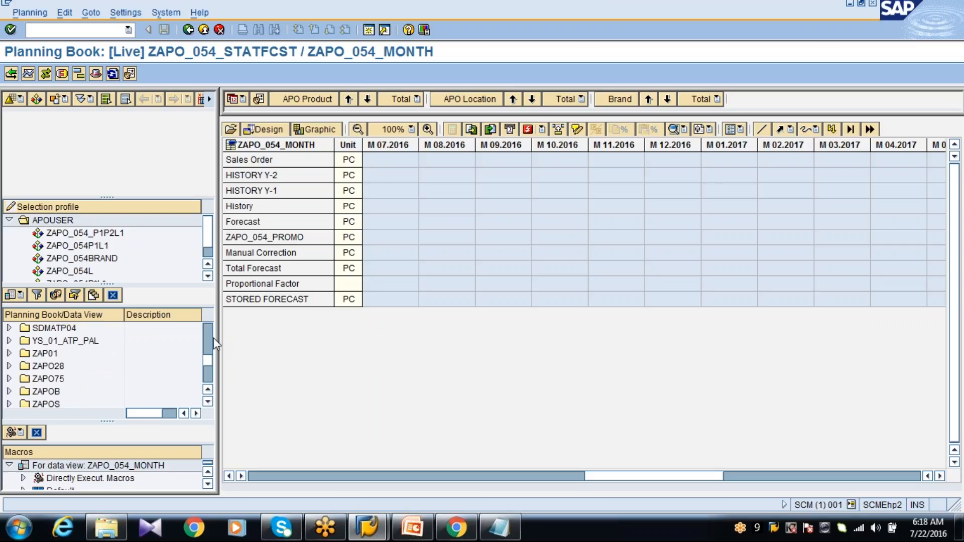
{"action": "scroll", "coordinate": [210, 335], "scroll_direction": "up", "scroll_amount": 2}
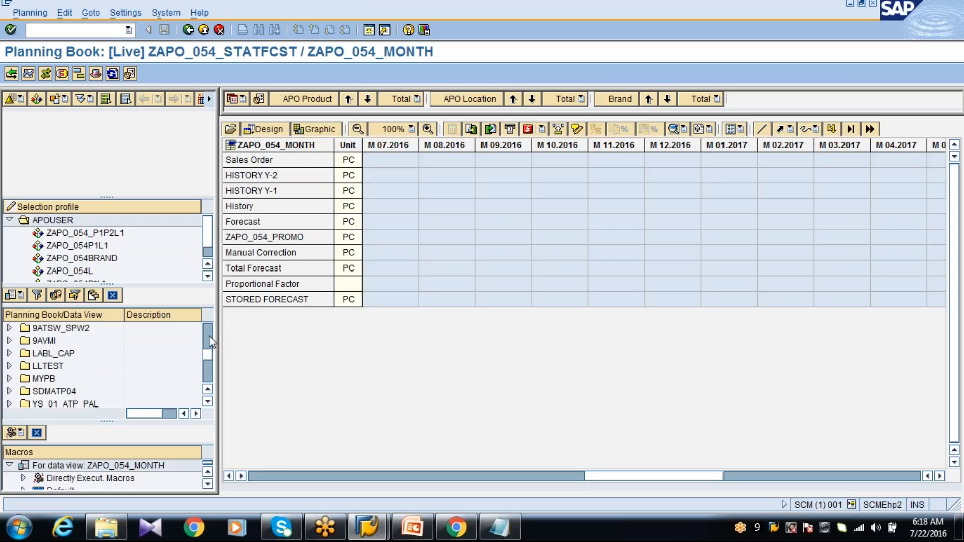
{"action": "left_click", "coordinate": [209, 335]}
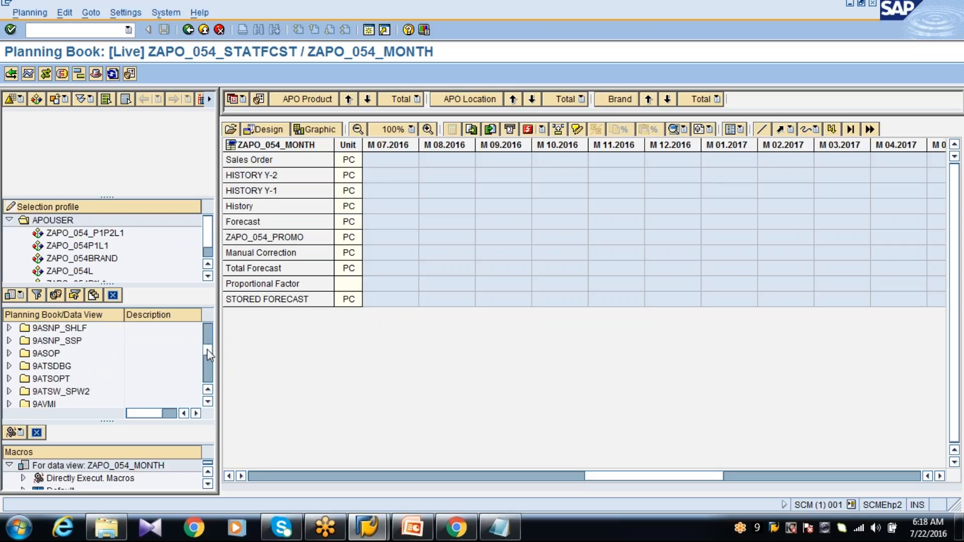
{"action": "left_click_drag", "start_coordinate": [207, 350], "coordinate": [210, 380]}
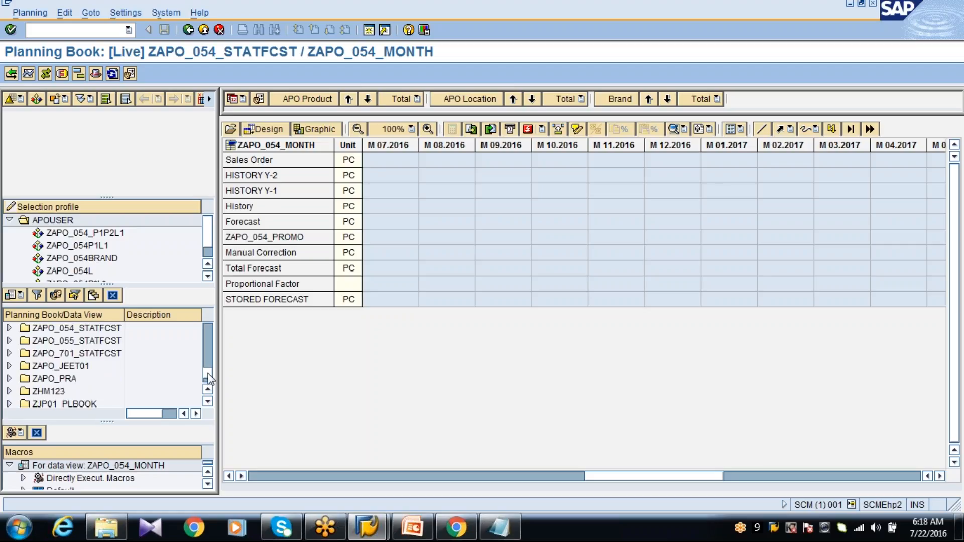
Examine the storage buckets profile, planning object structure and planning area properties behind planning book ZAPO_055_STATFCST
{"action": "left_click", "coordinate": [111, 341]}
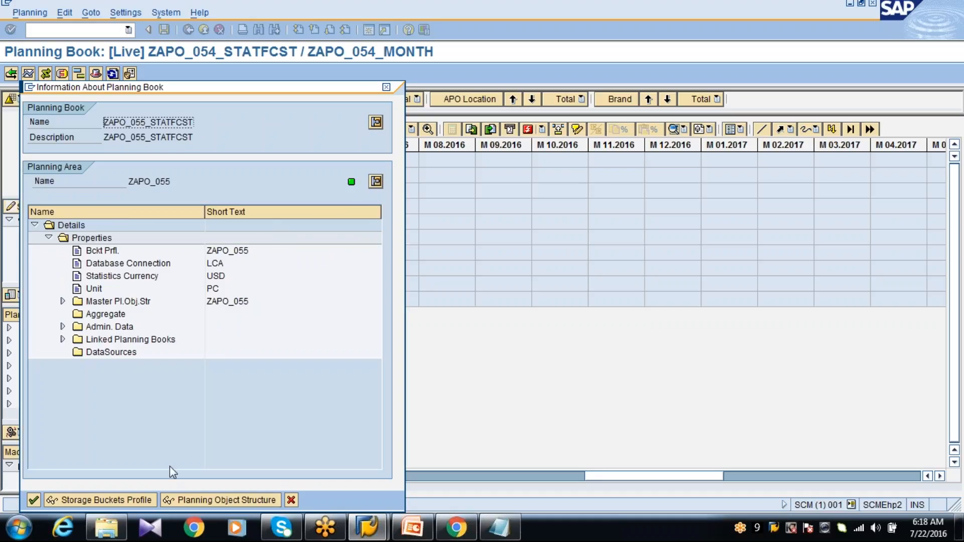
{"action": "left_click", "coordinate": [117, 504]}
{"action": "left_click", "coordinate": [117, 504]}
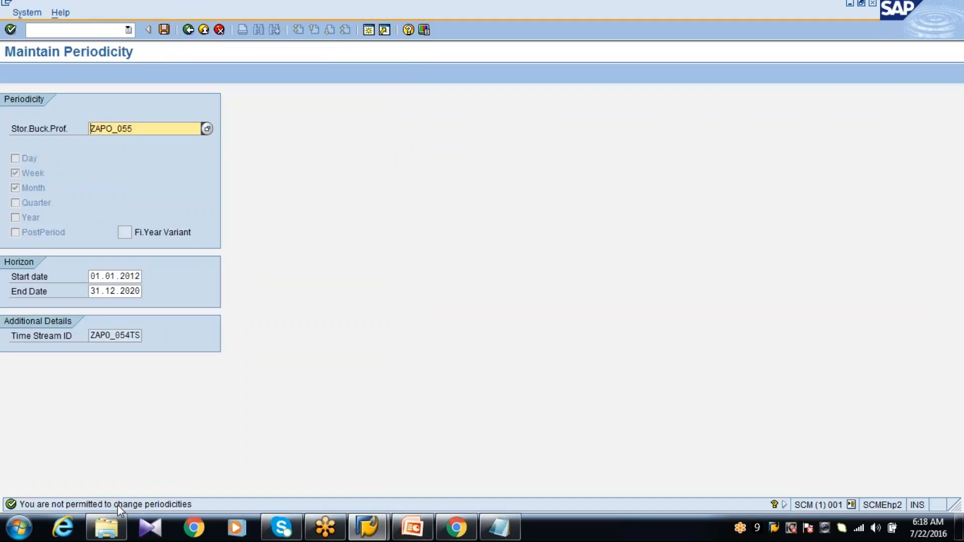
{"action": "left_click", "coordinate": [188, 32]}
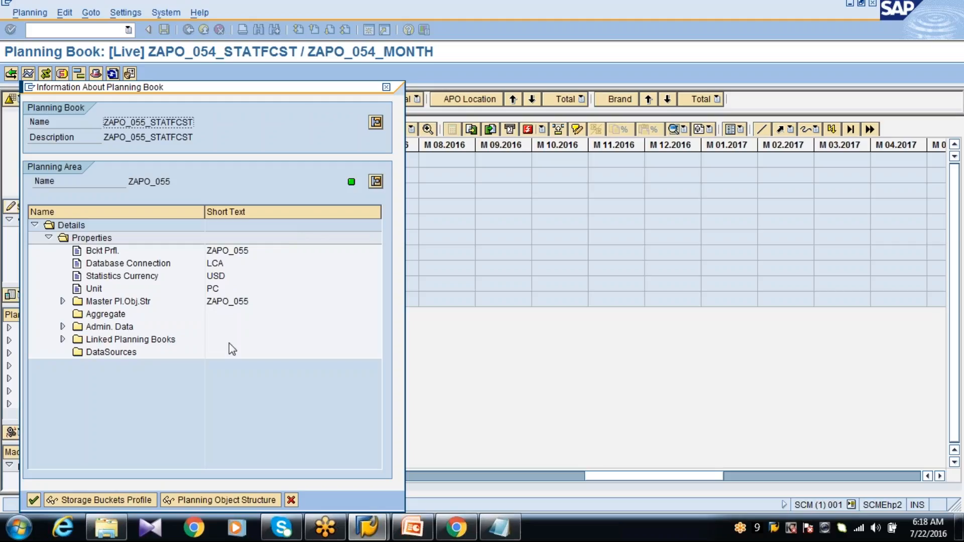
{"action": "left_click", "coordinate": [197, 504]}
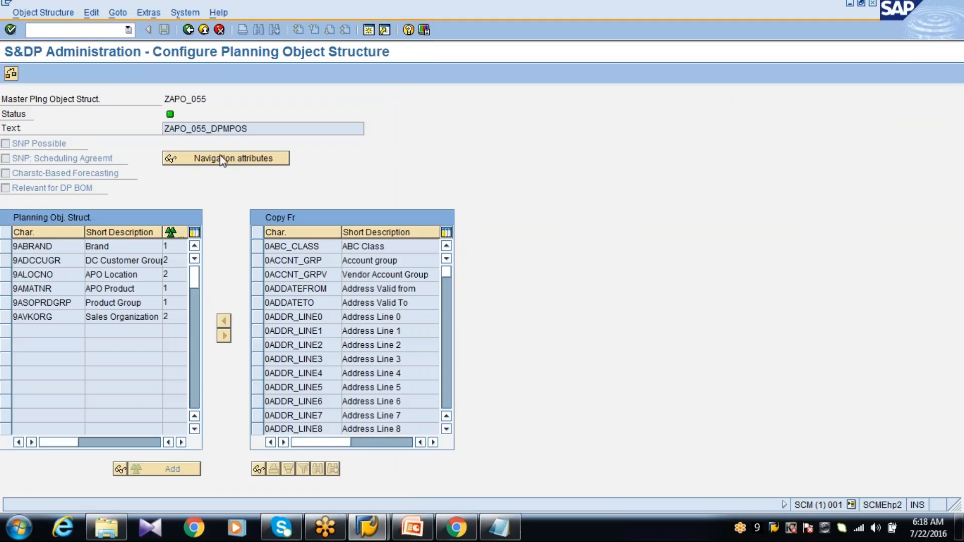
{"action": "left_click", "coordinate": [189, 30]}
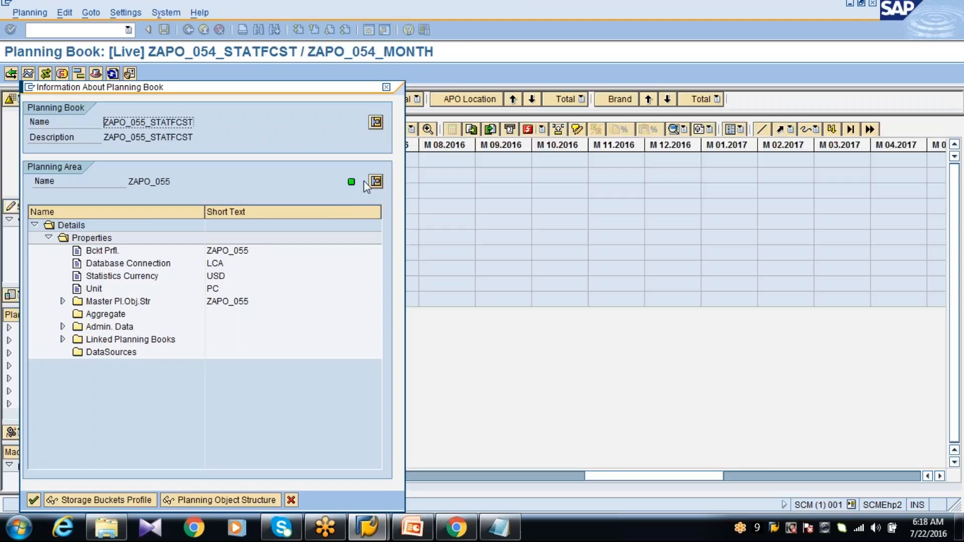
{"action": "left_click", "coordinate": [62, 302]}
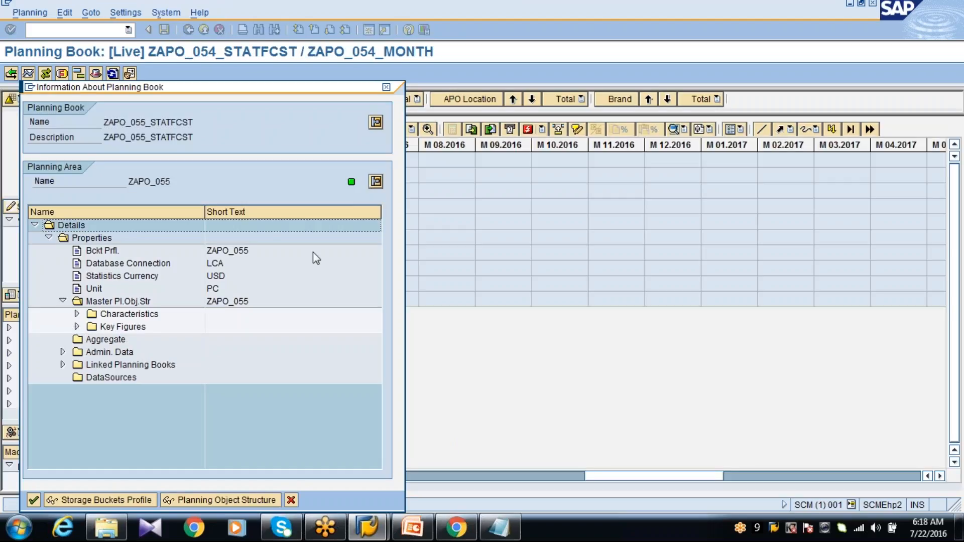
{"action": "left_click", "coordinate": [386, 87]}
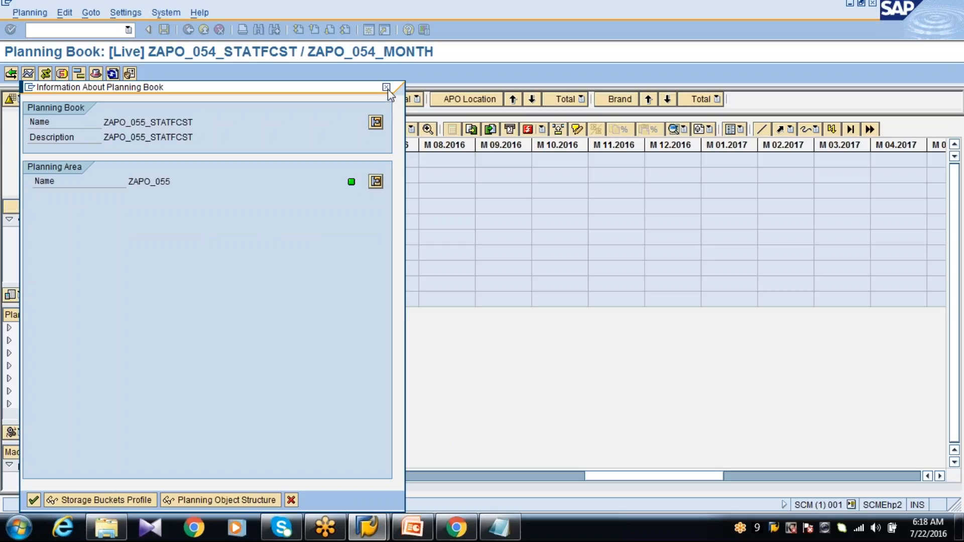
Load data view ZAPO_055_24MONTH of planning book ZAPO_055_STATFCST and widen the key figure column to show full names
{"action": "left_click", "coordinate": [8, 341]}
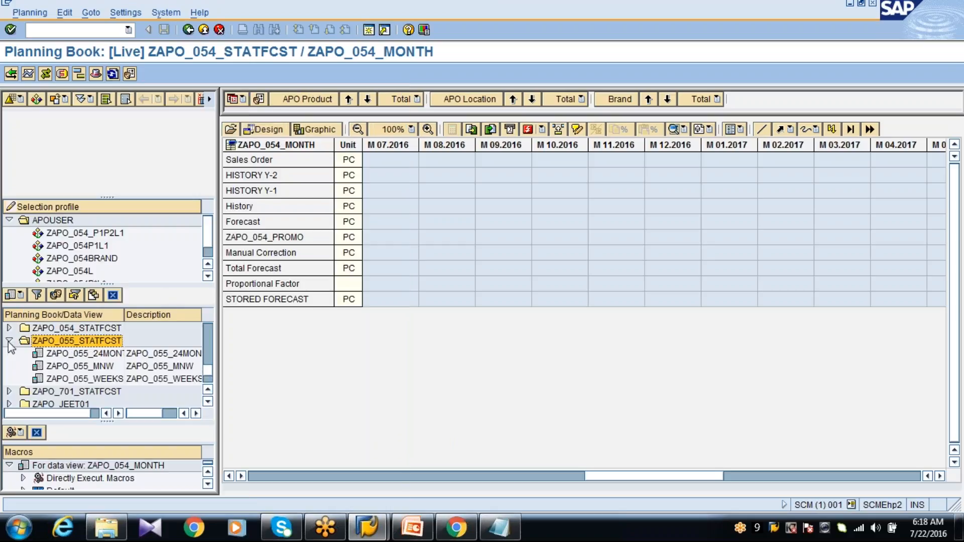
{"action": "double_click", "coordinate": [86, 356]}
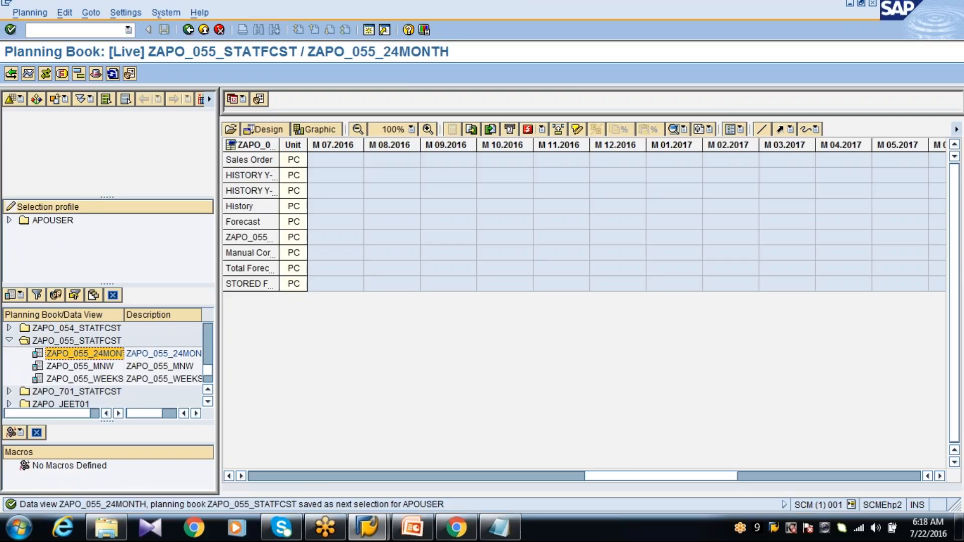
{"action": "left_click_drag", "start_coordinate": [279, 145], "coordinate": [364, 153]}
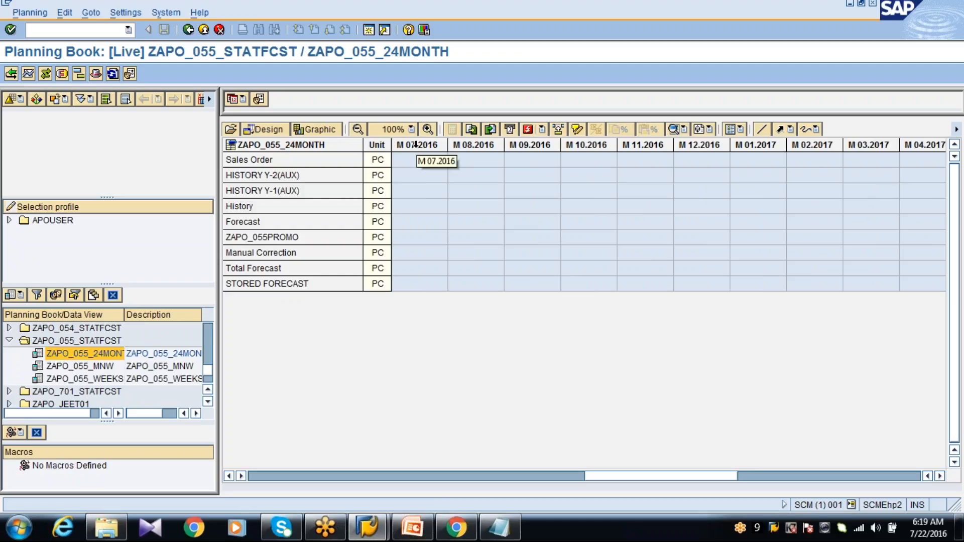
Examine the data view's monthly buckets, macros area and the Total Forecast, Forecast, ZAPO_055PROMO and Manual Correction key figure rows
{"action": "left_click_drag", "start_coordinate": [617, 470], "coordinate": [568, 480]}
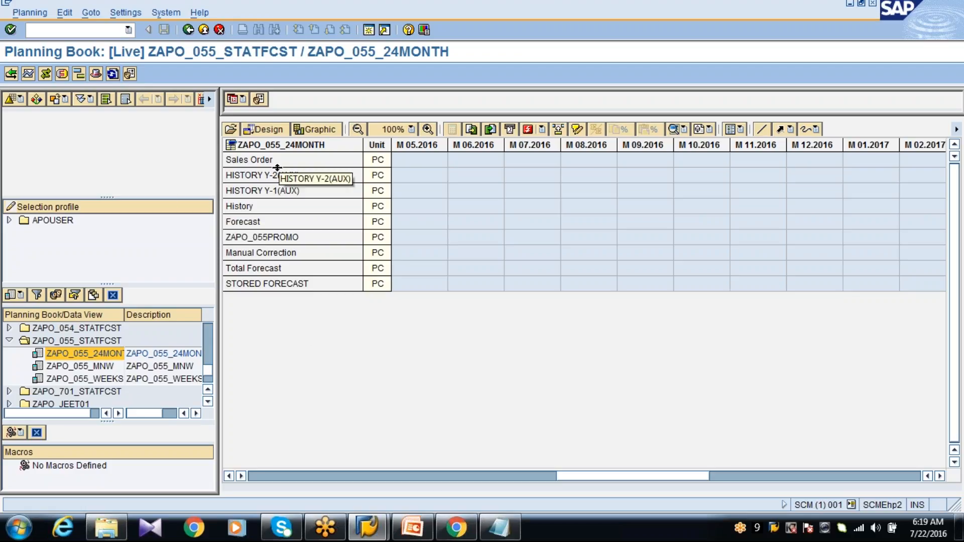
{"action": "left_click", "coordinate": [65, 478]}
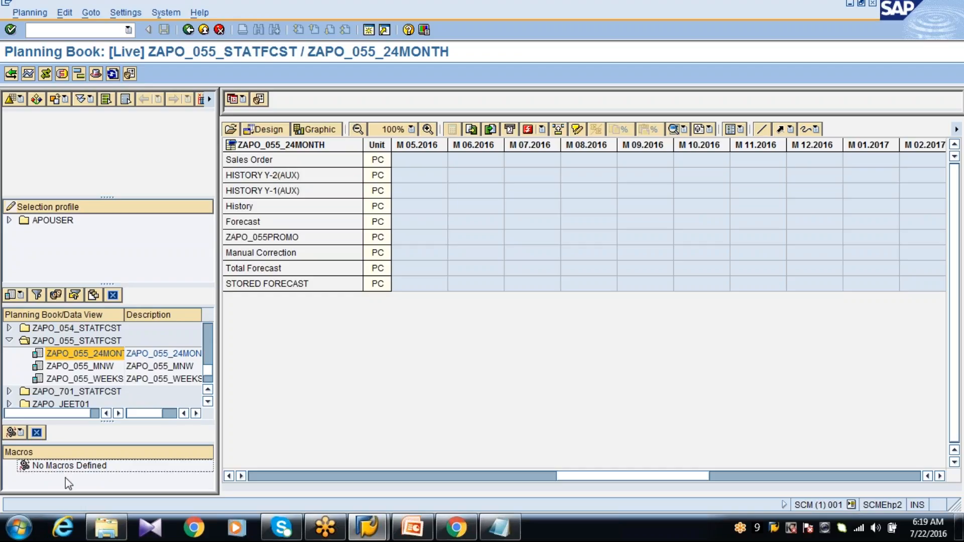
{"action": "left_click", "coordinate": [280, 269]}
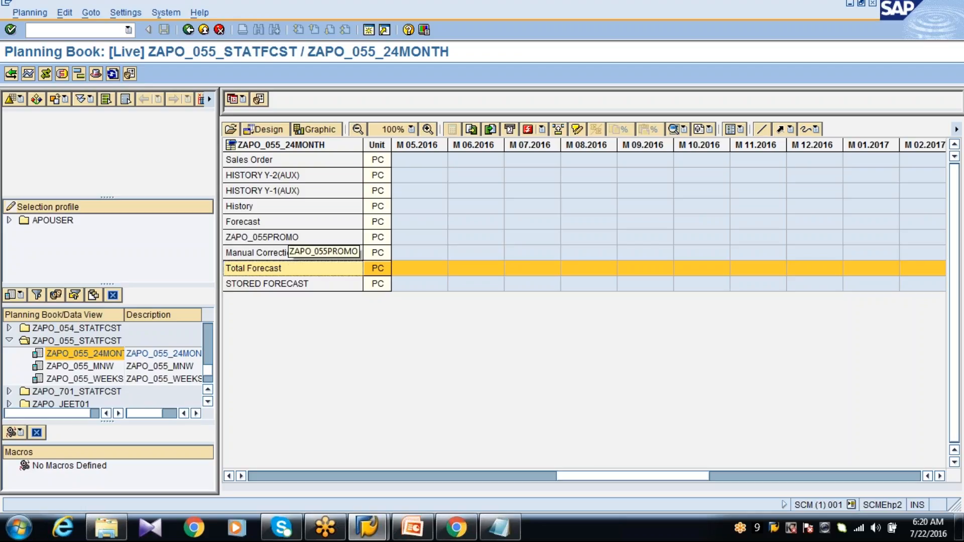
{"action": "left_click", "coordinate": [290, 221]}
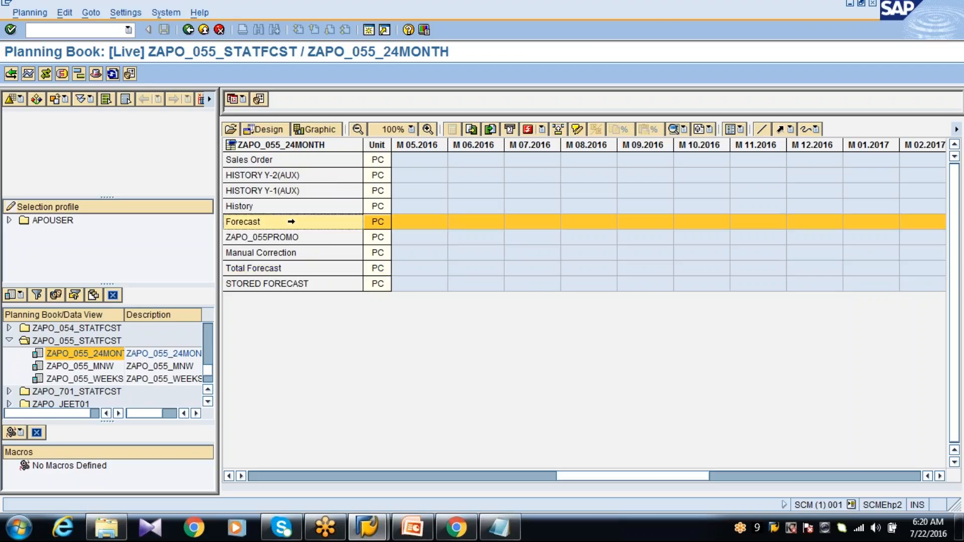
{"action": "left_click", "coordinate": [280, 237]}
{"action": "left_click", "coordinate": [280, 253]}
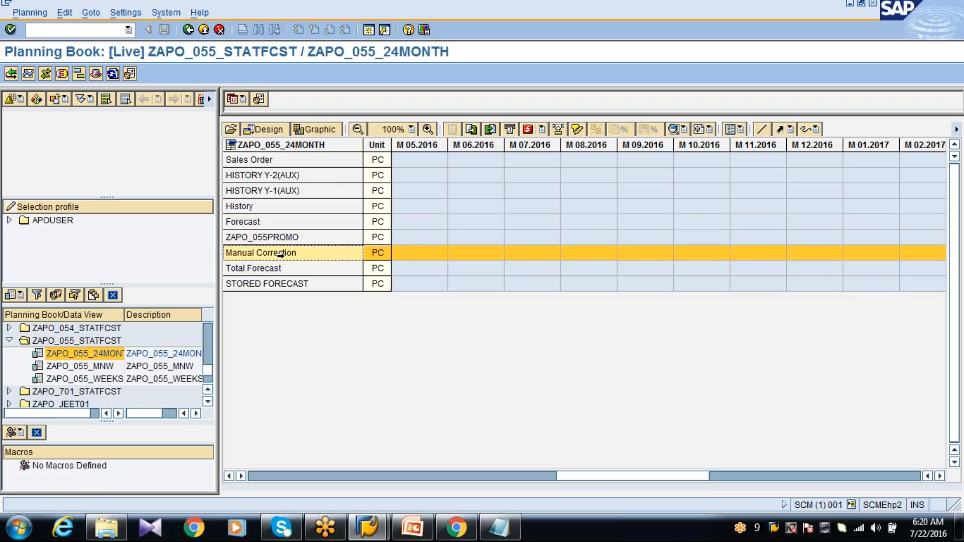
{"action": "left_click", "coordinate": [94, 380]}
Start an object selection showing APO Product for planning version 000, with the condition APO Product P1
{"action": "left_click", "coordinate": [37, 99]}
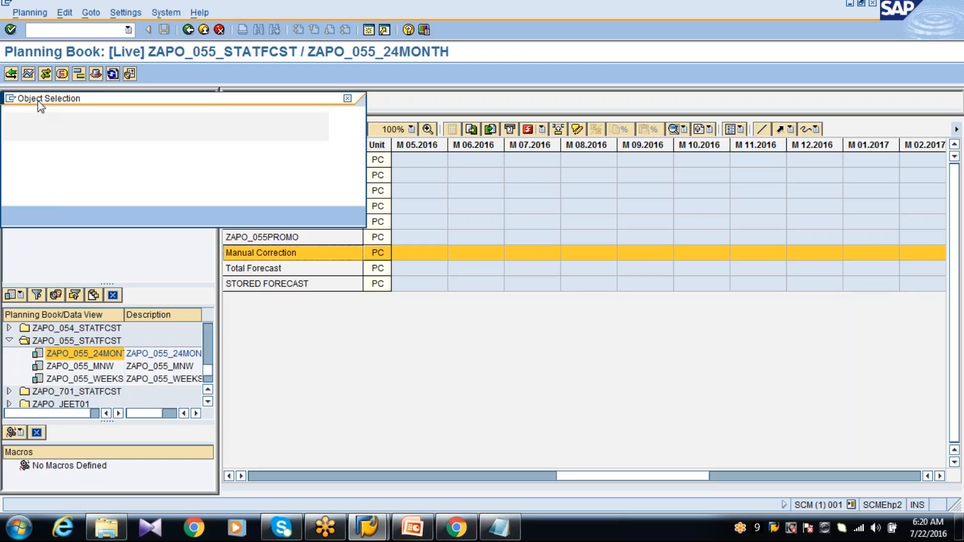
{"action": "left_click_drag", "start_coordinate": [38, 100], "coordinate": [157, 123]}
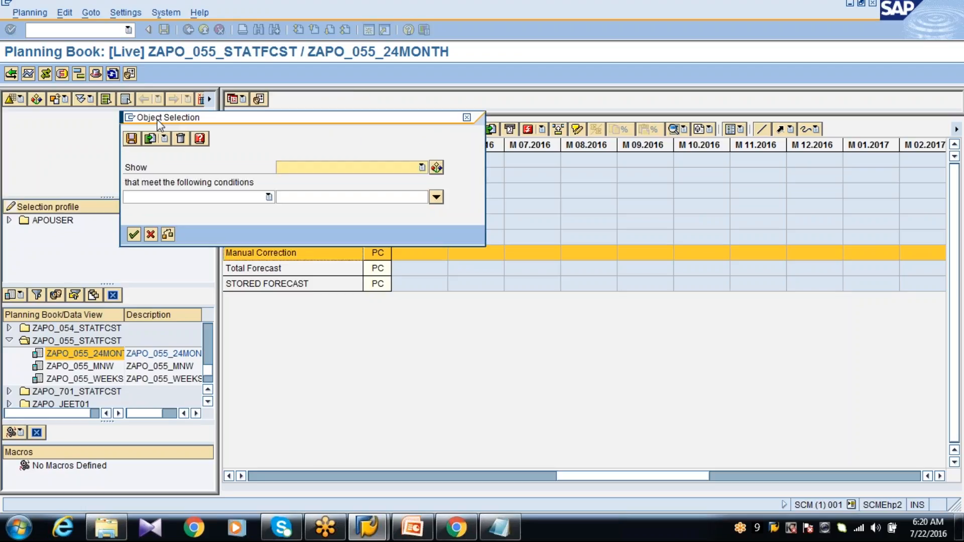
{"action": "left_click", "coordinate": [364, 168]}
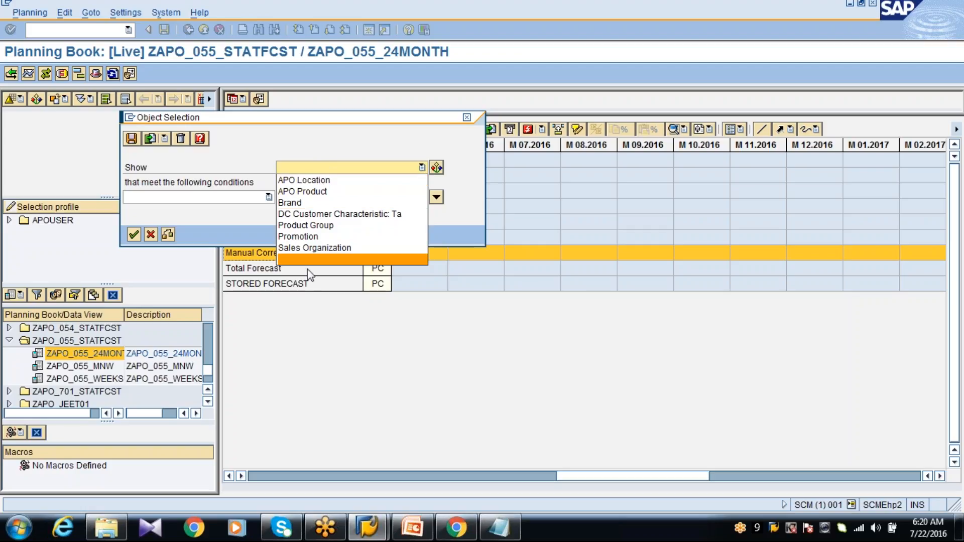
{"action": "left_click", "coordinate": [312, 191]}
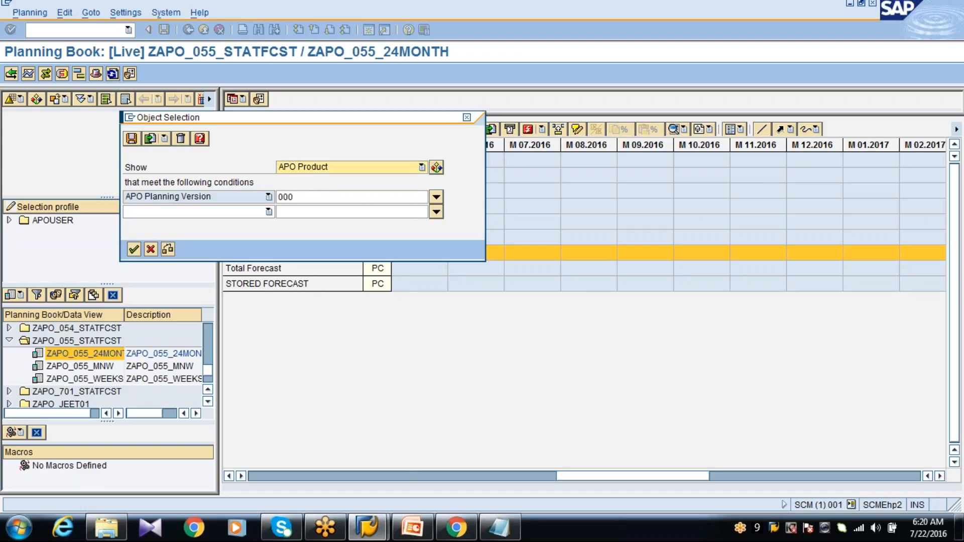
{"action": "left_click", "coordinate": [268, 211]}
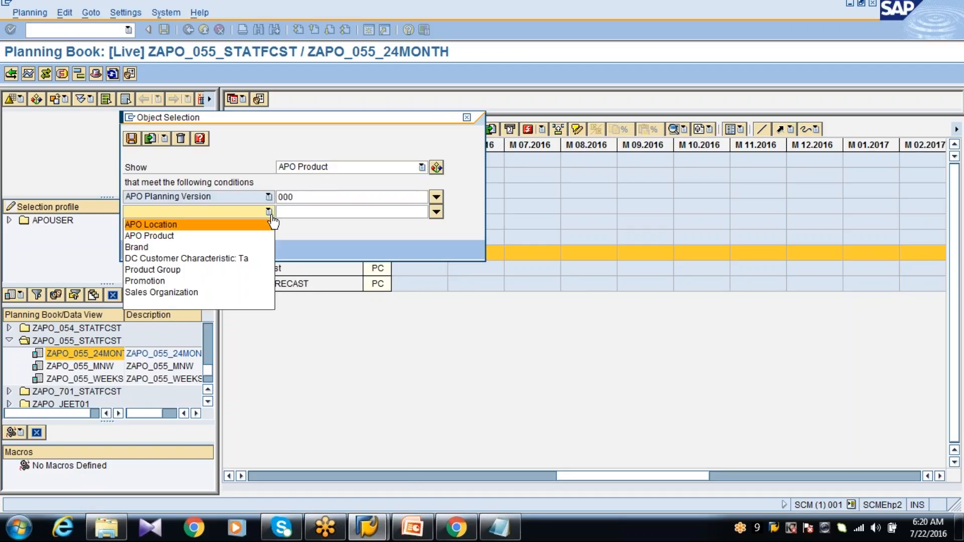
{"action": "left_click", "coordinate": [250, 236]}
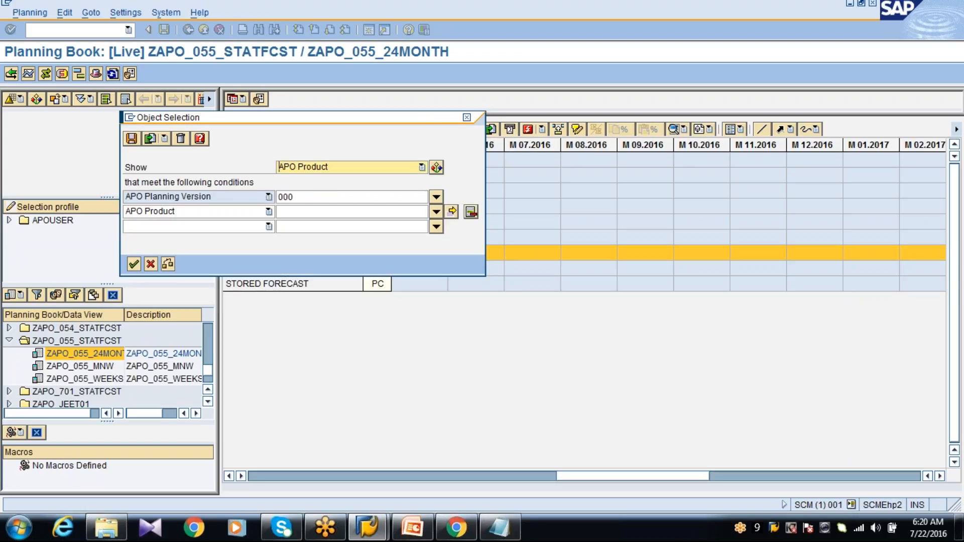
{"action": "left_click", "coordinate": [436, 213]}
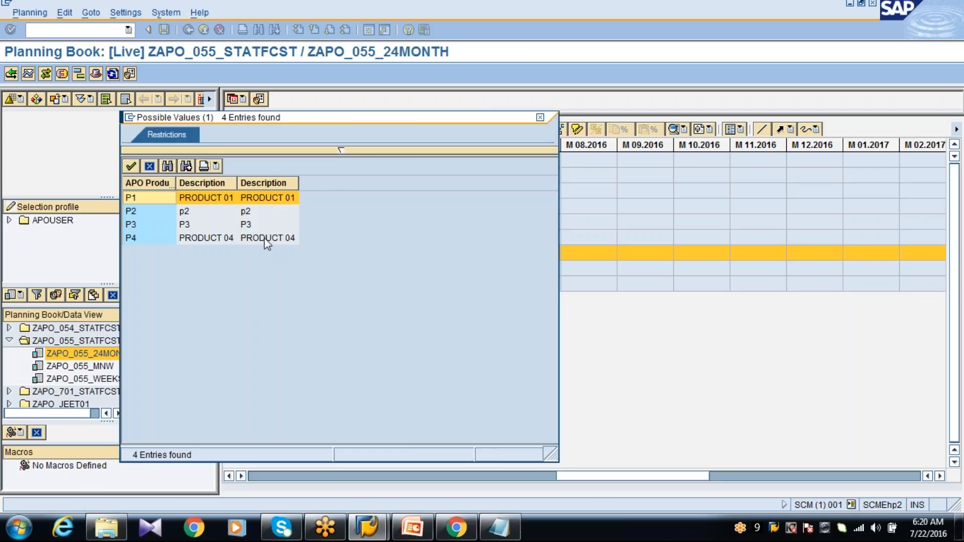
{"action": "double_click", "coordinate": [154, 201]}
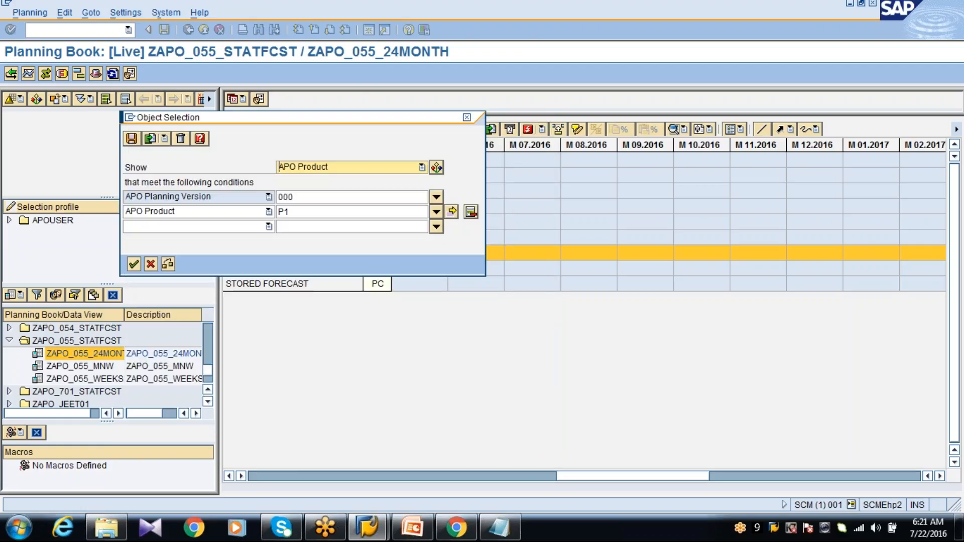
Add the condition APO Location L1 to the object selection
{"action": "left_click", "coordinate": [269, 227]}
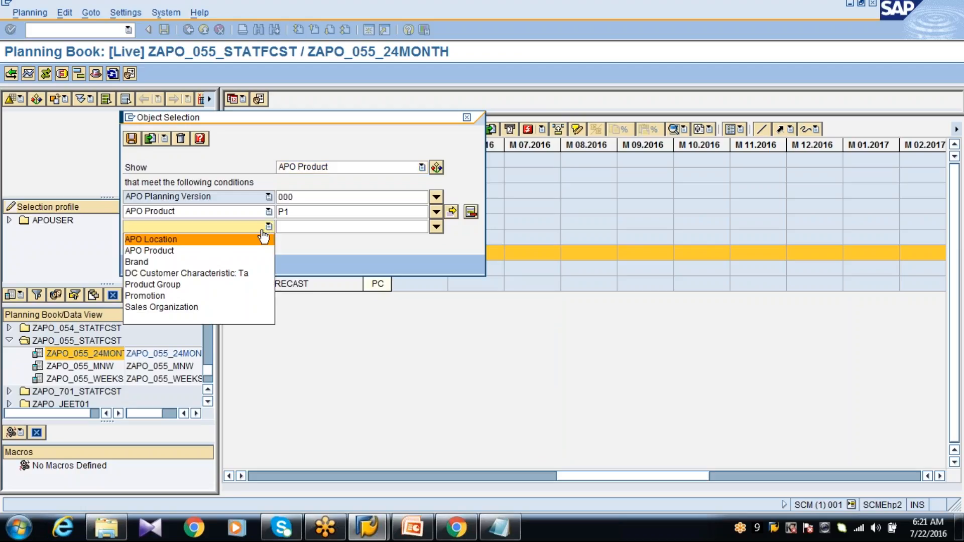
{"action": "left_click", "coordinate": [244, 243]}
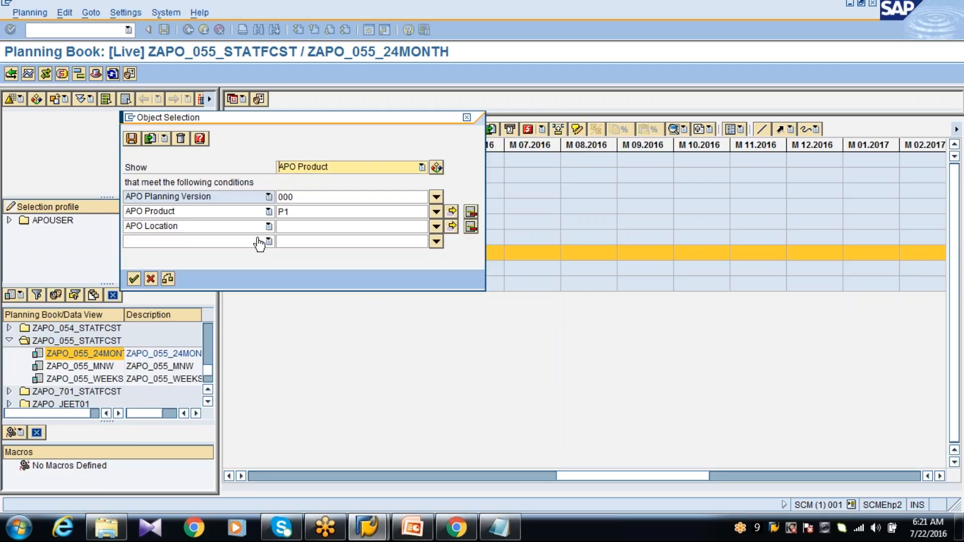
{"action": "left_click", "coordinate": [435, 227]}
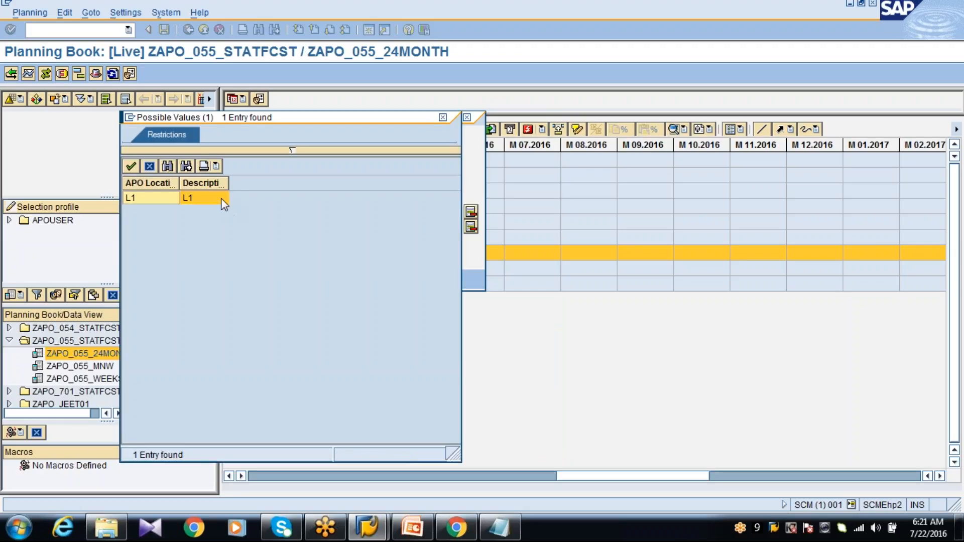
{"action": "double_click", "coordinate": [222, 201]}
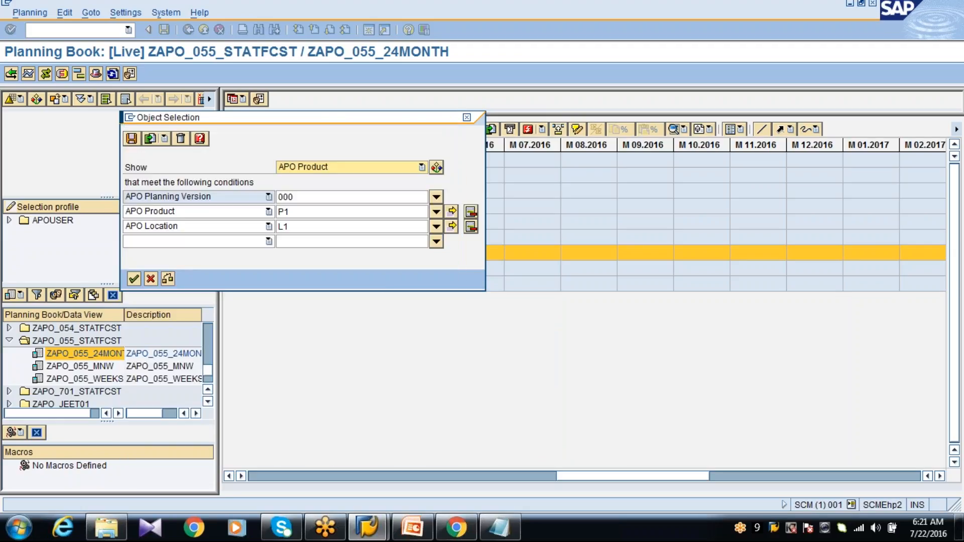
Save the object selection as ZAPO_055_P1L1 and adopt it in the planning book
{"action": "left_click", "coordinate": [132, 139]}
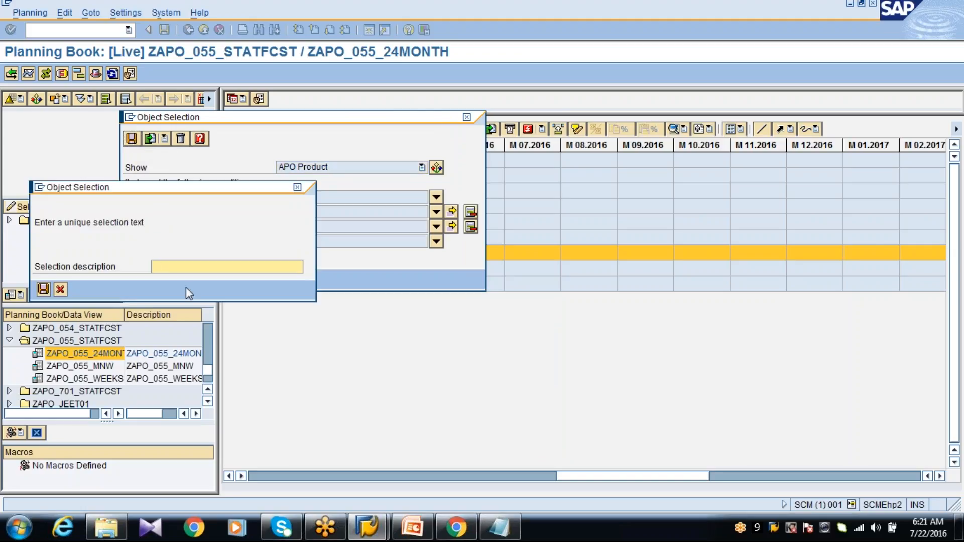
{"action": "key", "text": "Caps_Lock"}
{"action": "type", "text": "ZAP"}
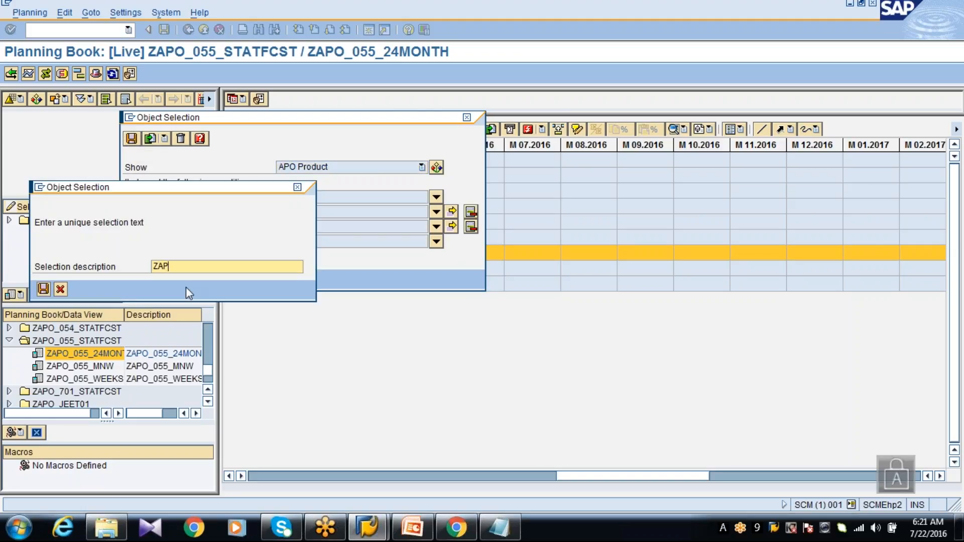
{"action": "type", "text": "O_055"}
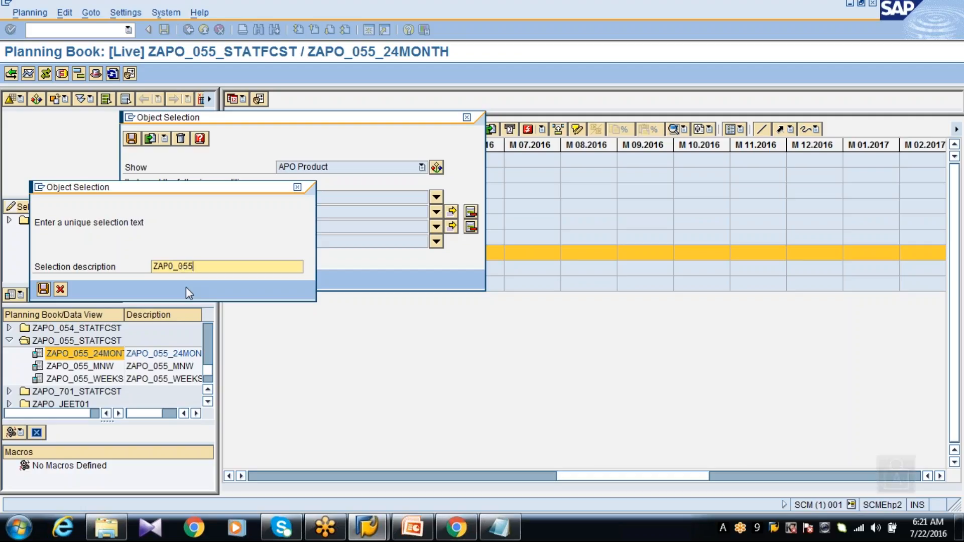
{"action": "type", "text": "_P1L1"}
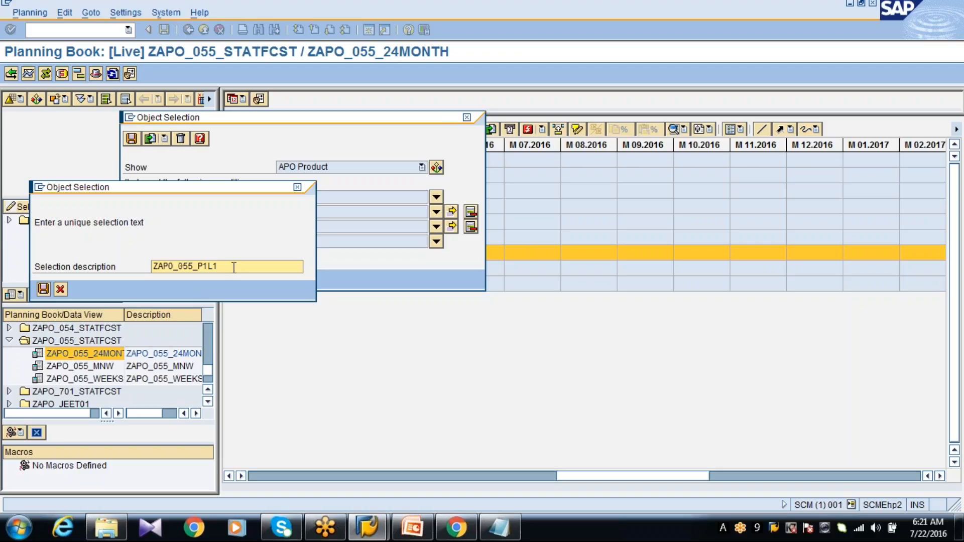
{"action": "left_click", "coordinate": [44, 289]}
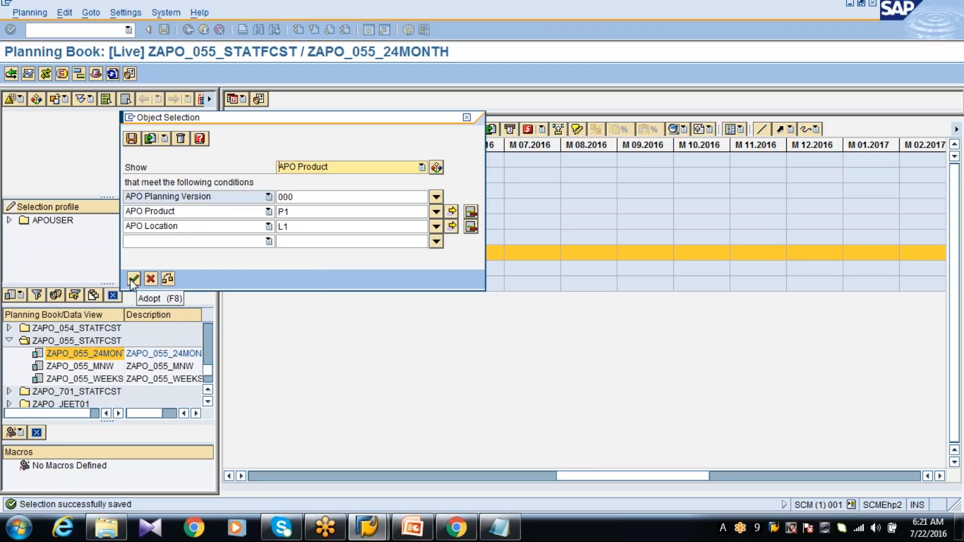
{"action": "left_click", "coordinate": [132, 279]}
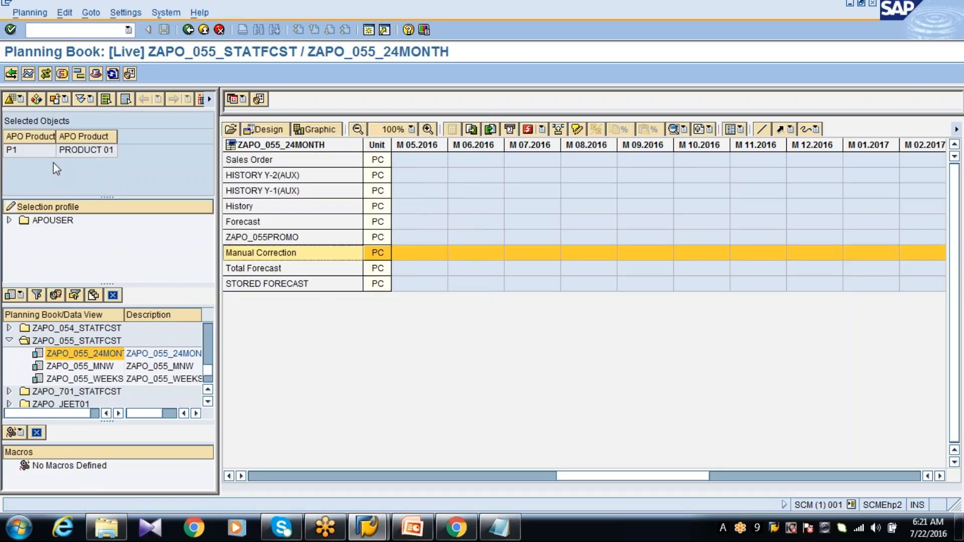
Assign selection ZAPO_055_P1L1 to the APOUSER selection profile and accept the profile change
{"action": "left_click", "coordinate": [74, 210]}
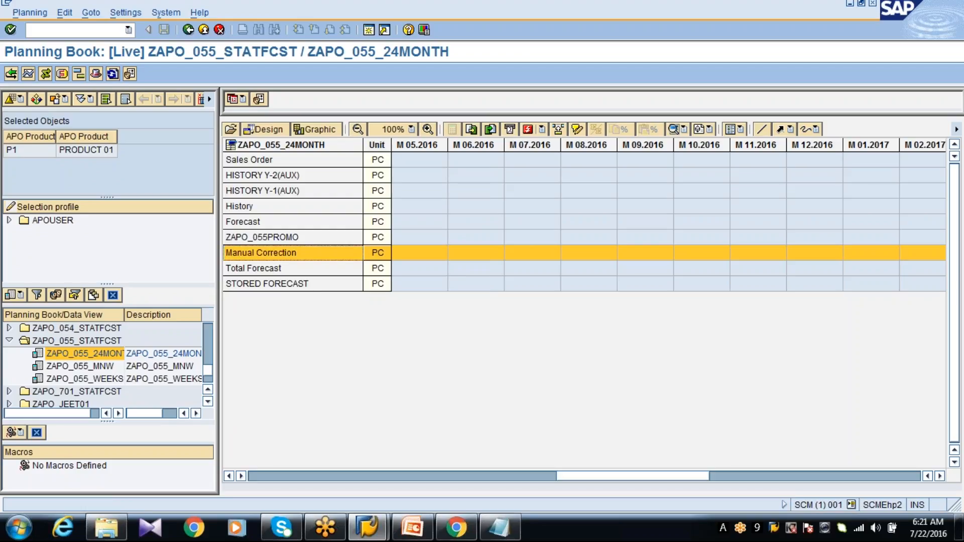
{"action": "left_click", "coordinate": [347, 239]}
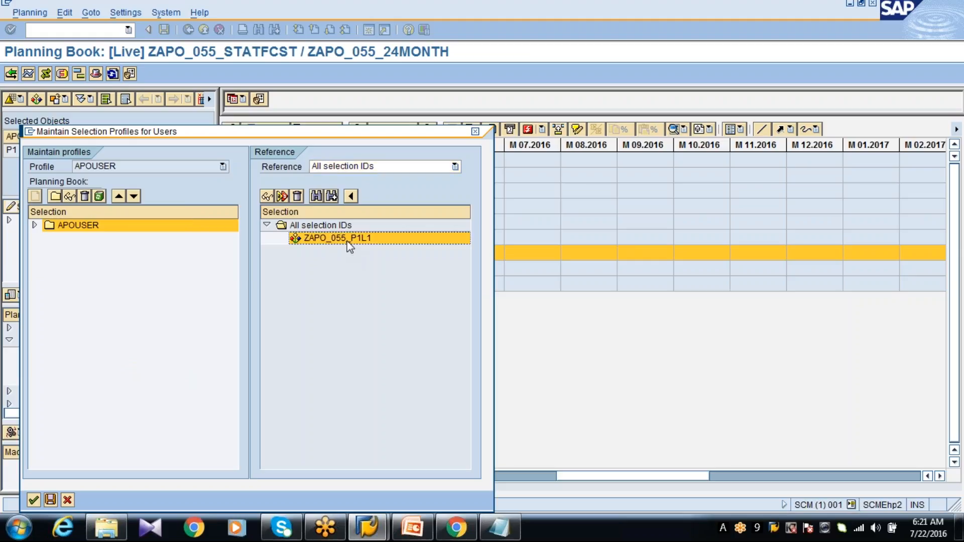
{"action": "left_click_drag", "start_coordinate": [346, 240], "coordinate": [81, 228]}
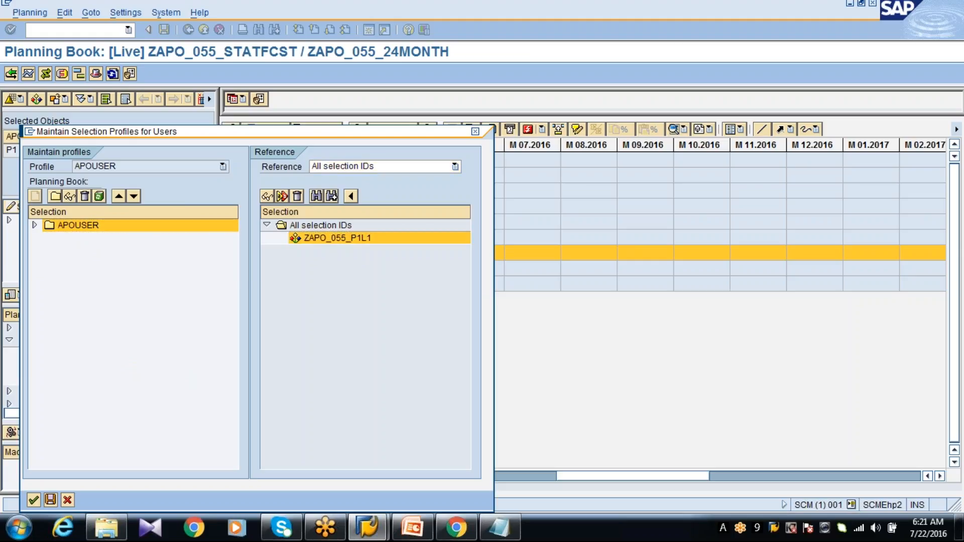
{"action": "left_click", "coordinate": [34, 499]}
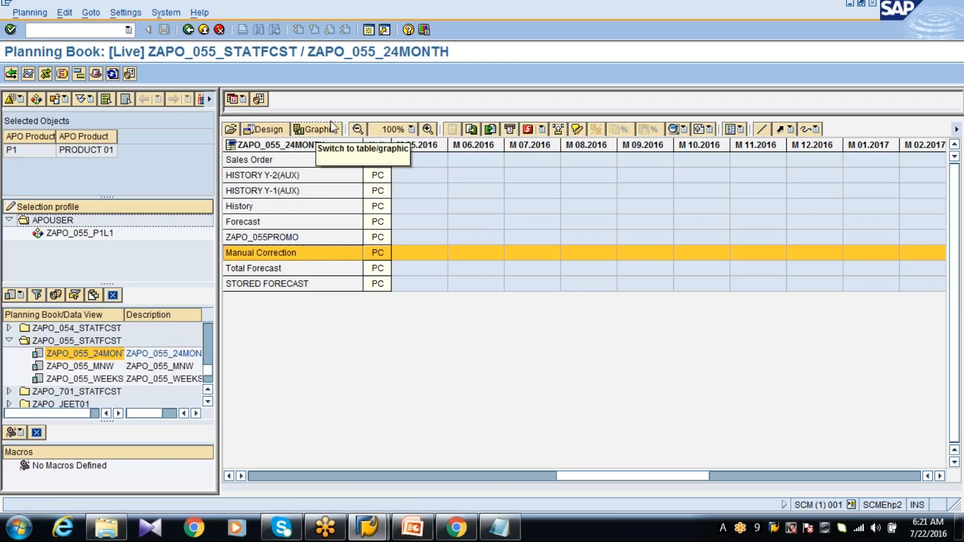
{"action": "left_click", "coordinate": [849, 21]}
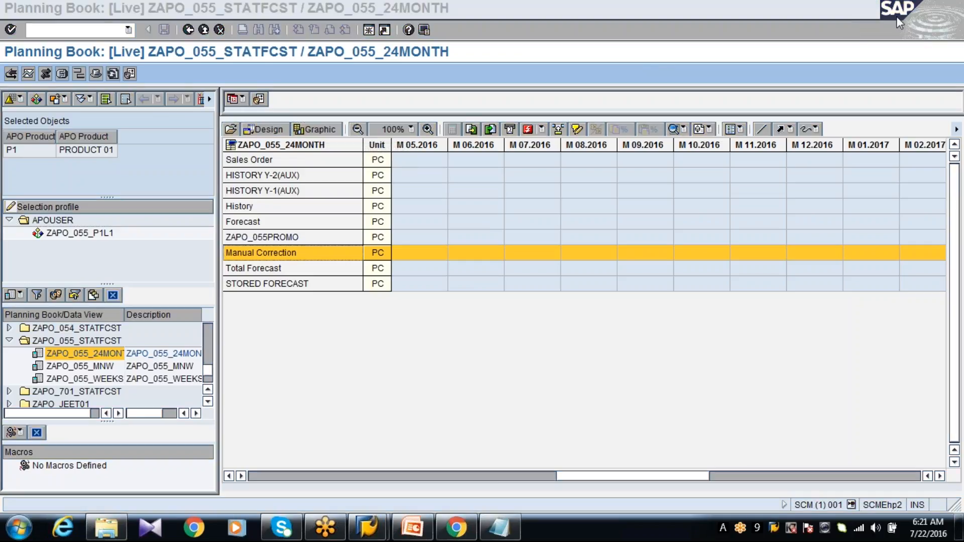
Apply selection ZAPO_055_P1L1, load the planning data for product P1 and view the future months
{"action": "left_click", "coordinate": [86, 234]}
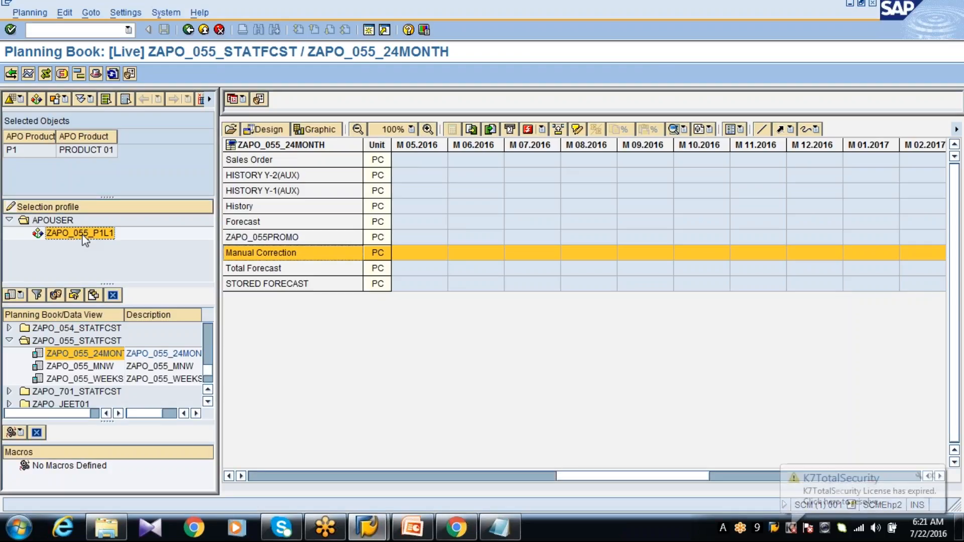
{"action": "double_click", "coordinate": [101, 154]}
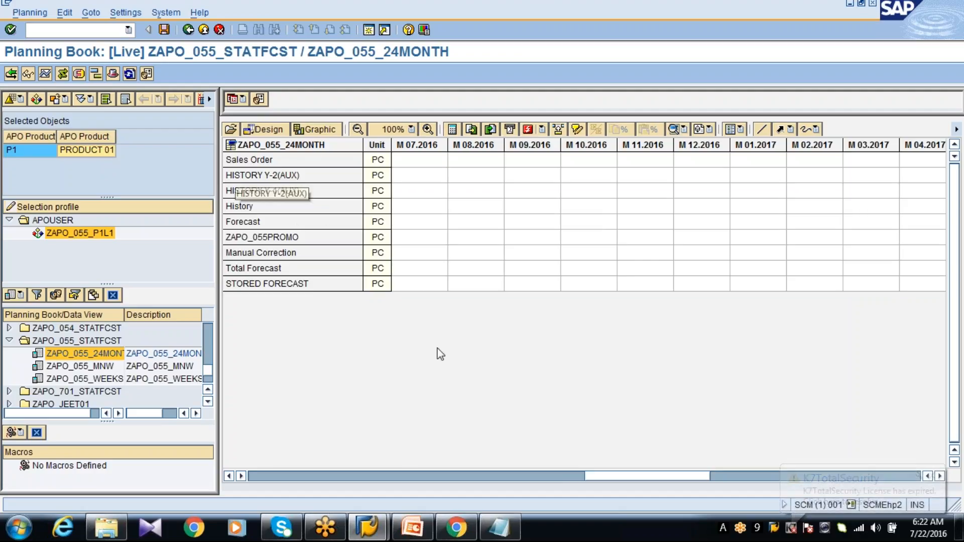
{"action": "left_click_drag", "start_coordinate": [631, 477], "coordinate": [697, 477]}
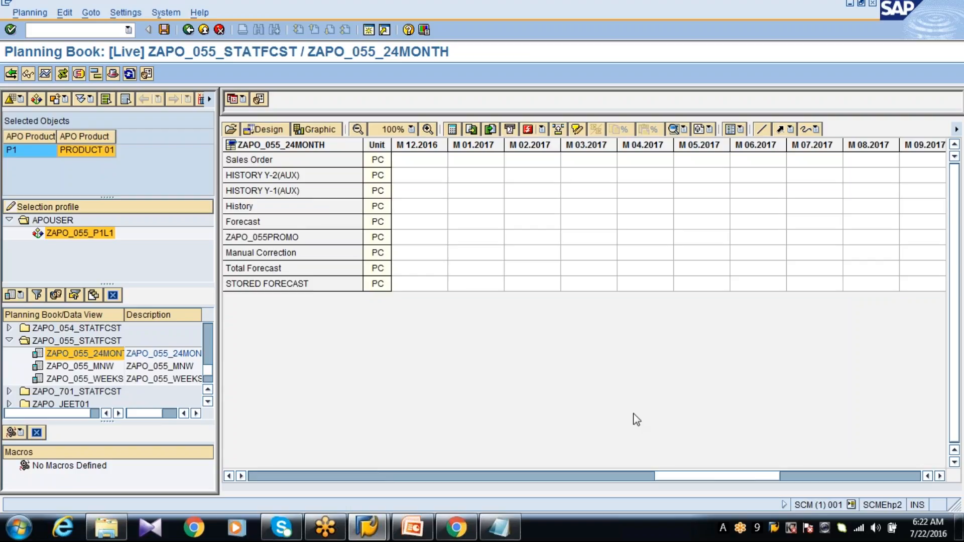
Change the object selection to show Brand and remove the APO Location and APO Product conditions
{"action": "left_click", "coordinate": [36, 99]}
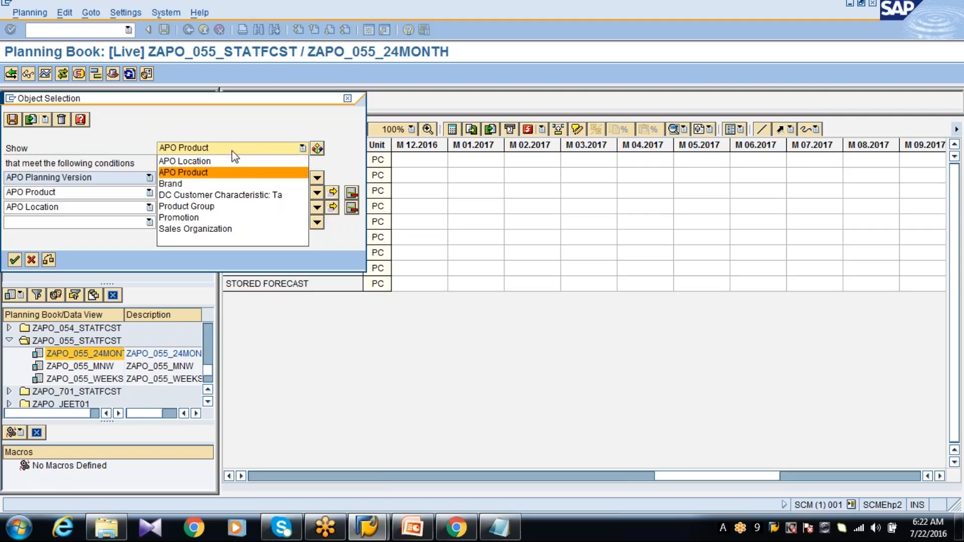
{"action": "left_click", "coordinate": [221, 183]}
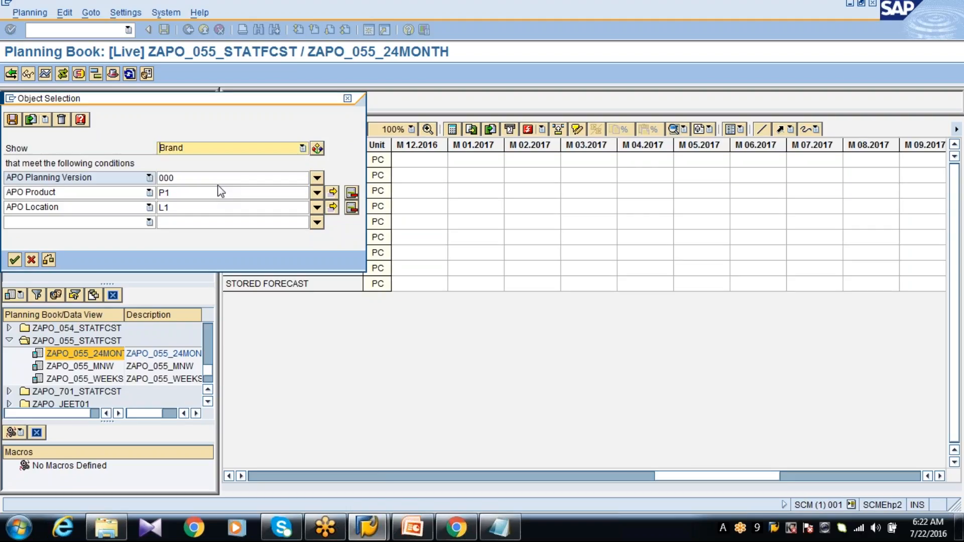
{"action": "left_click", "coordinate": [352, 207]}
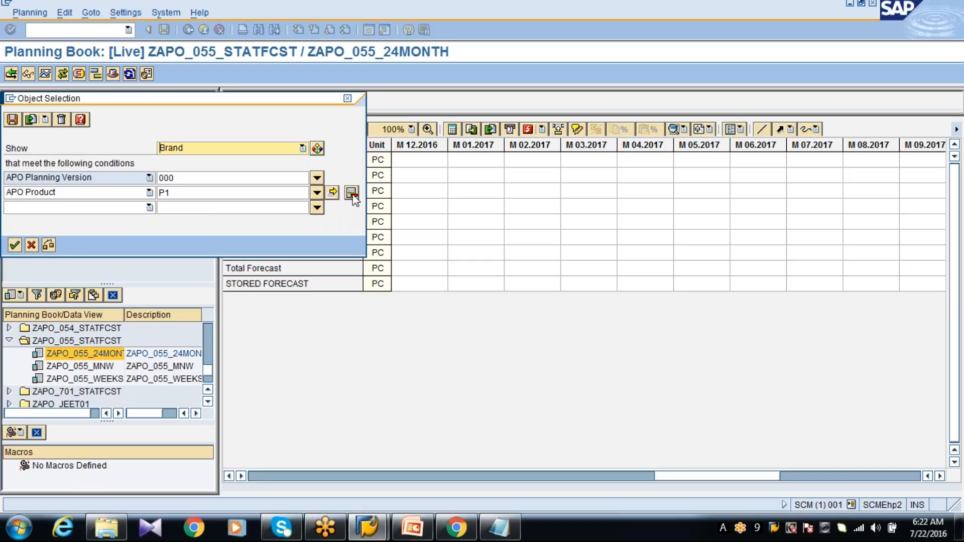
{"action": "left_click", "coordinate": [351, 192]}
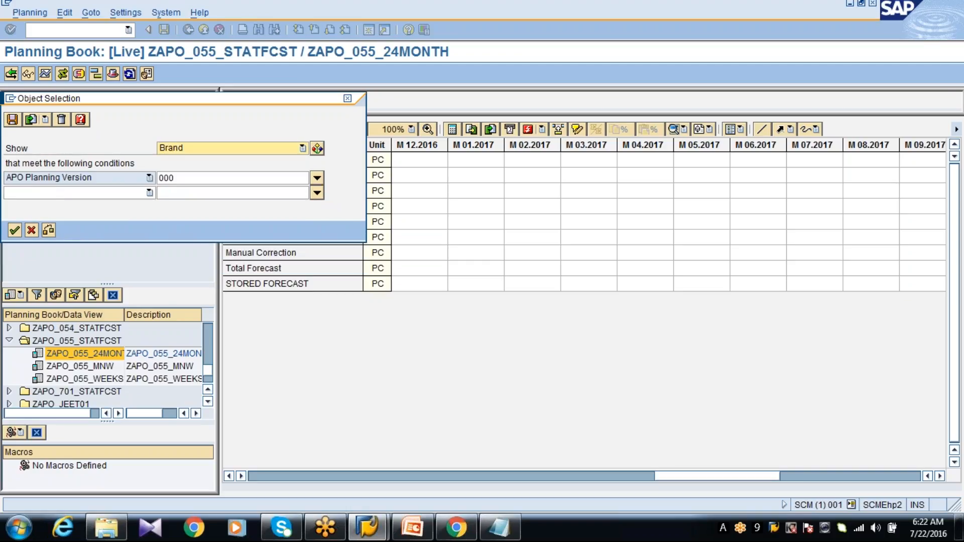
Add a Brand condition with the wildcard value * to the object selection
{"action": "left_click", "coordinate": [149, 192]}
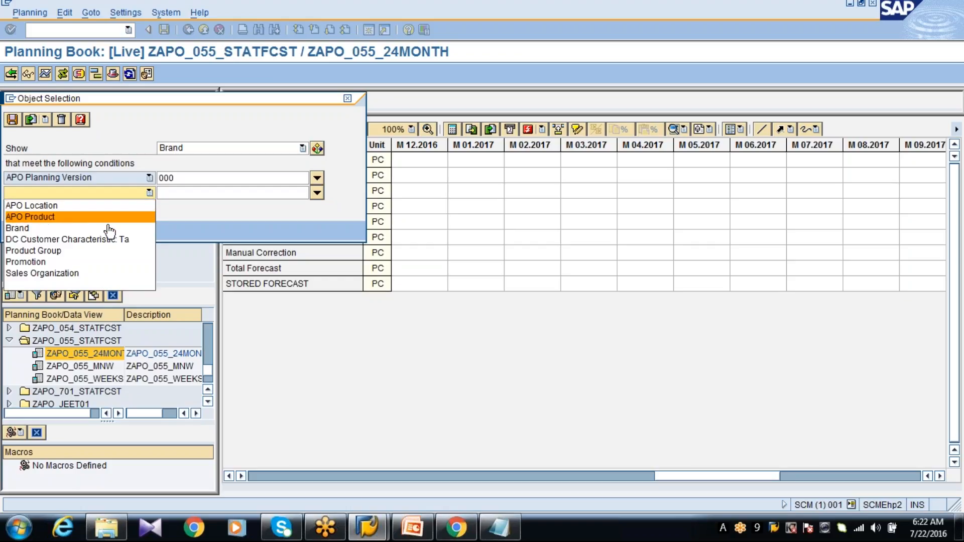
{"action": "left_click", "coordinate": [108, 228]}
{"action": "left_click", "coordinate": [196, 190]}
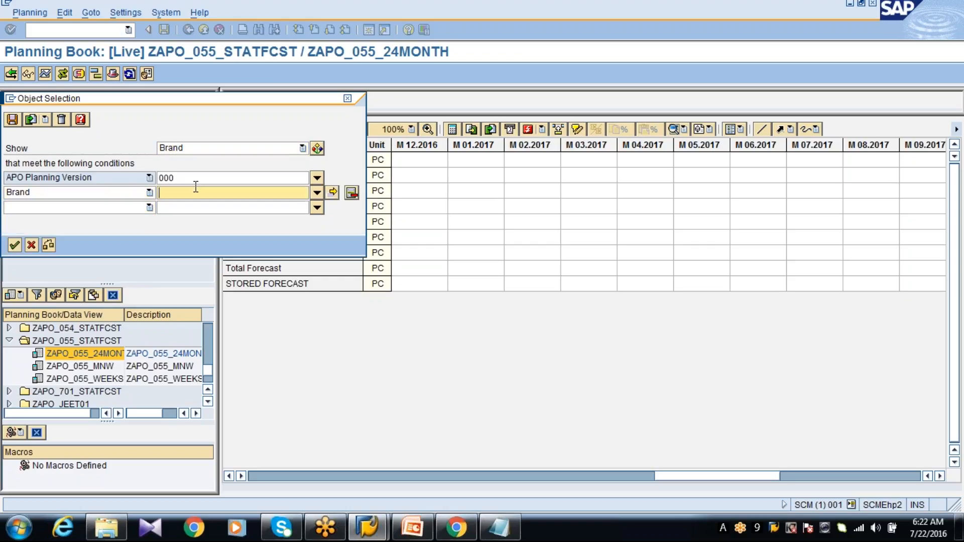
{"action": "type", "text": "B*"}
{"action": "key", "text": "BackSpace"}
{"action": "key", "text": "BackSpace"}
{"action": "type", "text": "*"}
Save the Brand conditions as a new selection named ZAPO_055_BRAND
{"action": "left_click", "coordinate": [11, 122]}
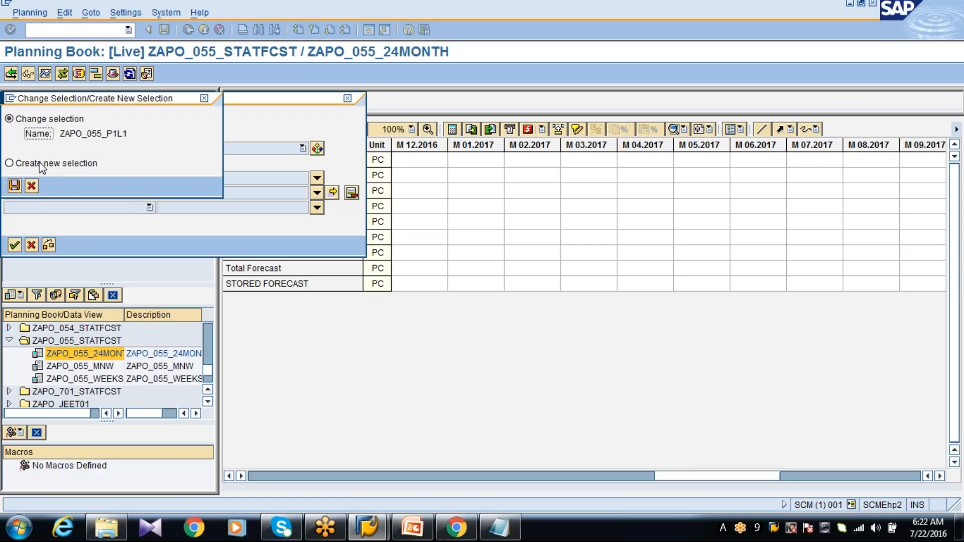
{"action": "left_click", "coordinate": [52, 163]}
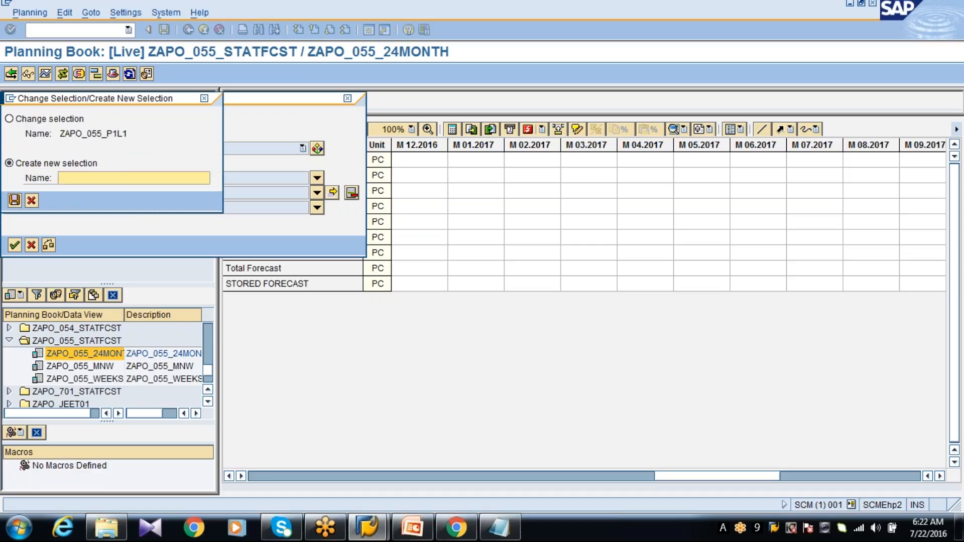
{"action": "type", "text": "ZAPO_055_BRAND"}
{"action": "left_click", "coordinate": [14, 200]}
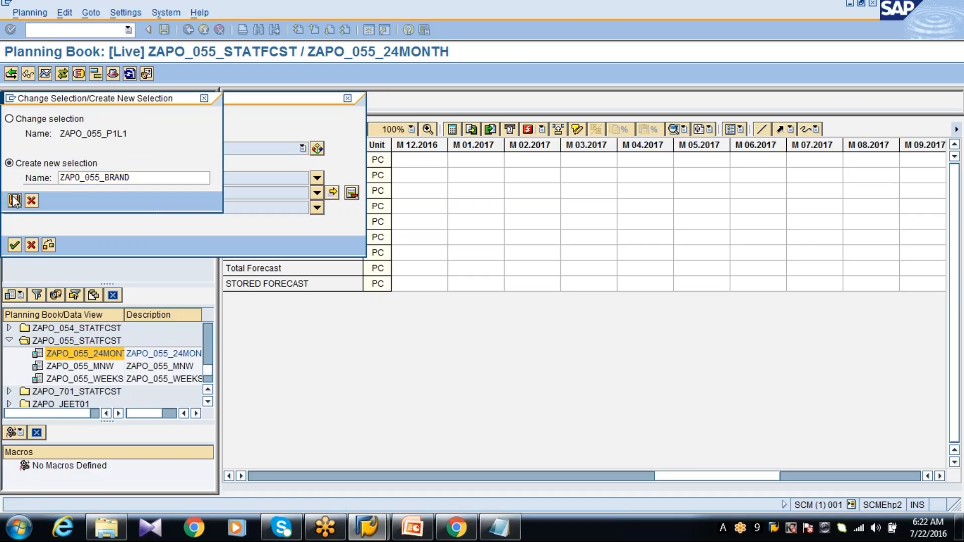
Apply the Brand object selection and add ZAPO_055_BRAND to the APOUSER selection profile
{"action": "left_click", "coordinate": [13, 246]}
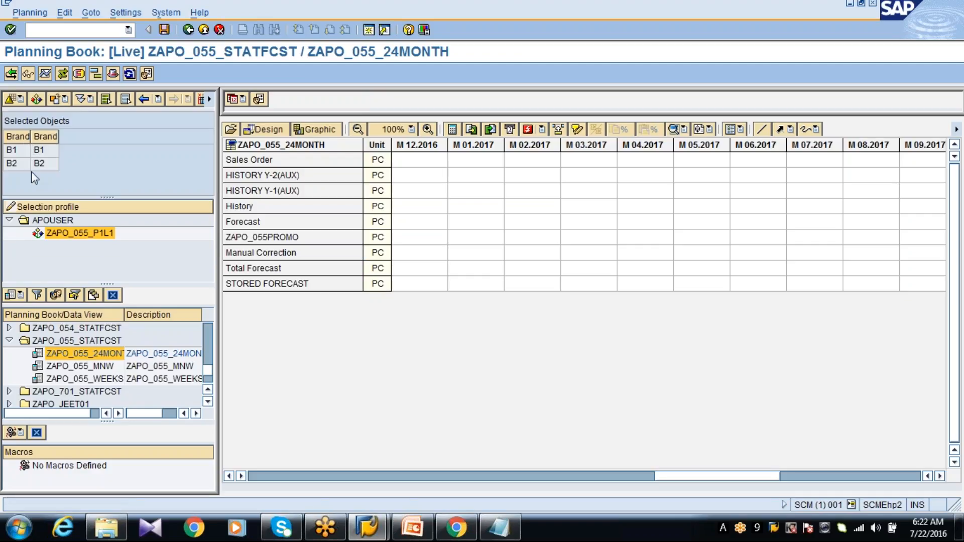
{"action": "left_click", "coordinate": [70, 206]}
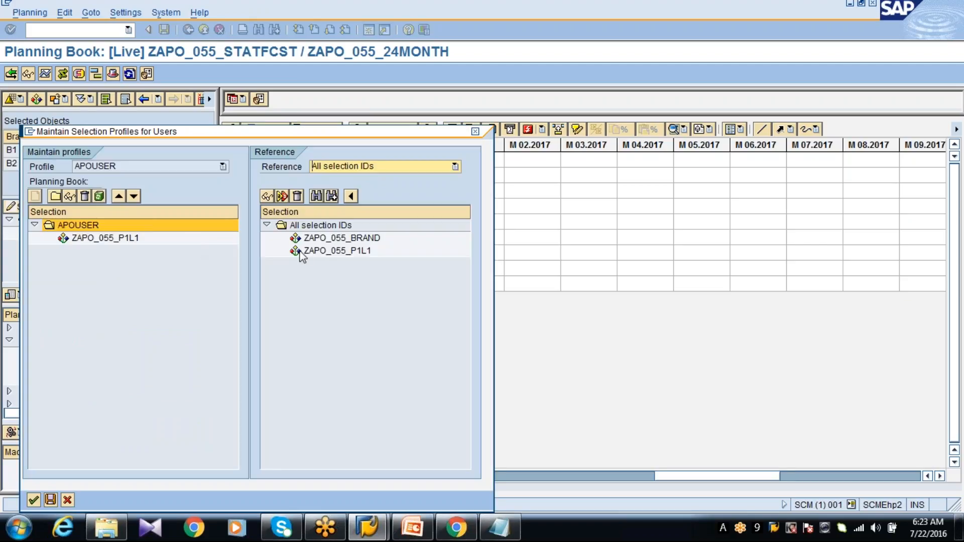
{"action": "left_click_drag", "start_coordinate": [305, 241], "coordinate": [98, 244]}
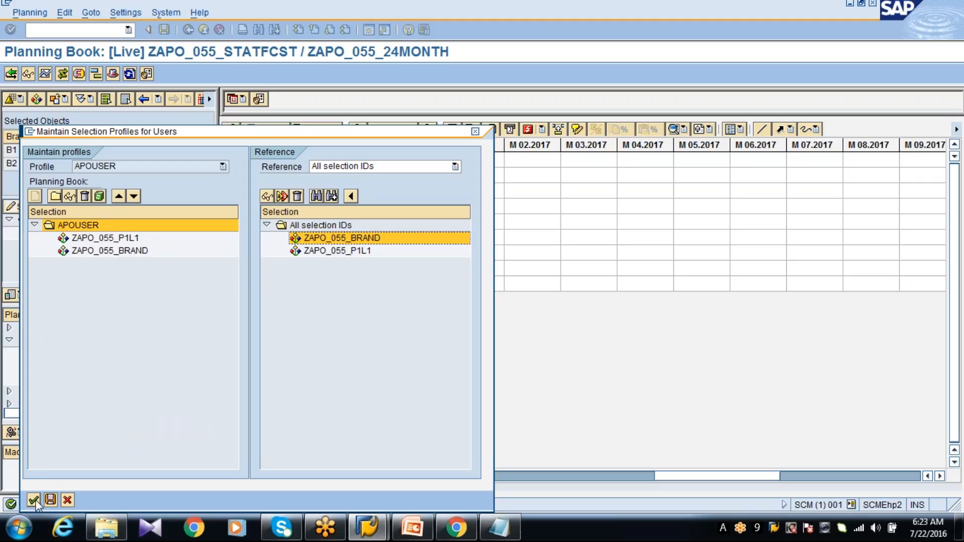
{"action": "left_click", "coordinate": [34, 500]}
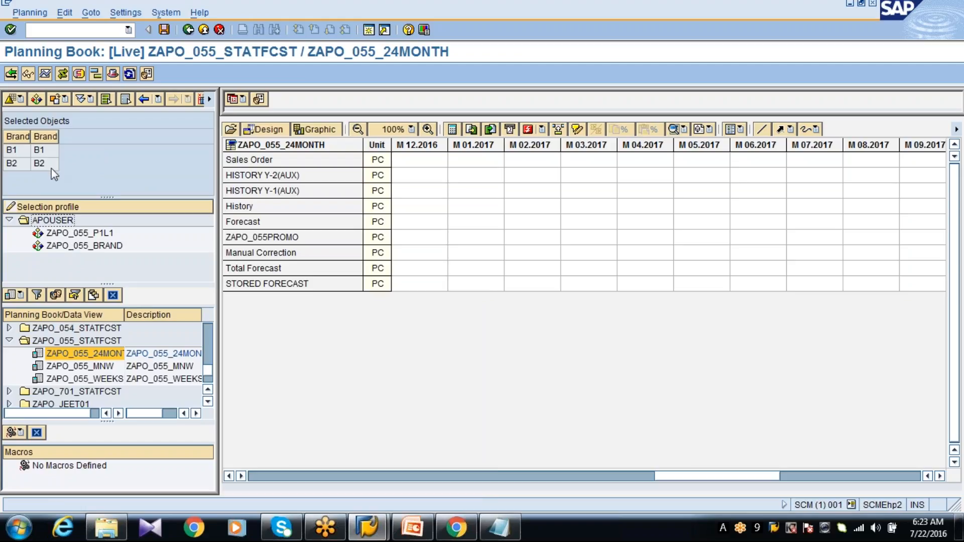
Change the object selection to show APO Product, replacing the Brand condition with APO Product and adding an APO Location condition
{"action": "left_click", "coordinate": [36, 100]}
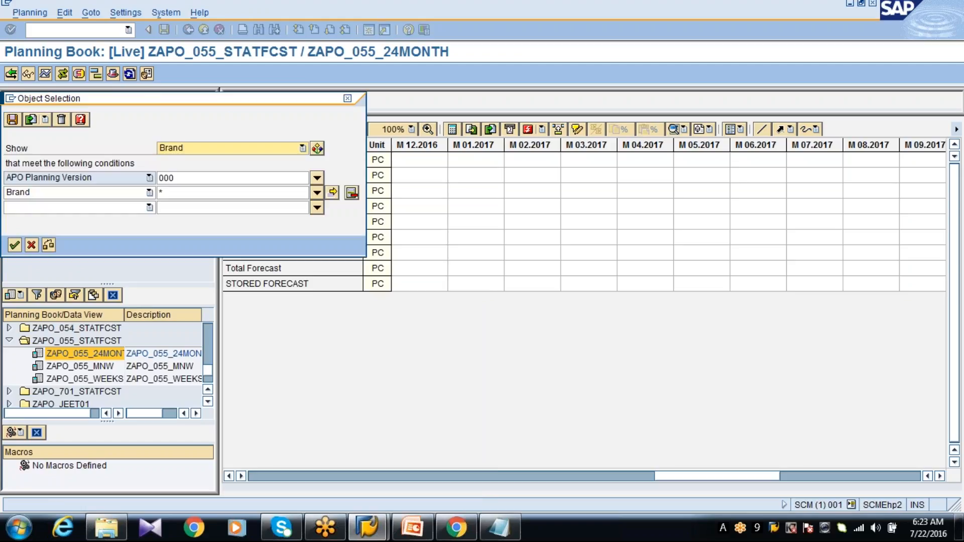
{"action": "left_click", "coordinate": [222, 149]}
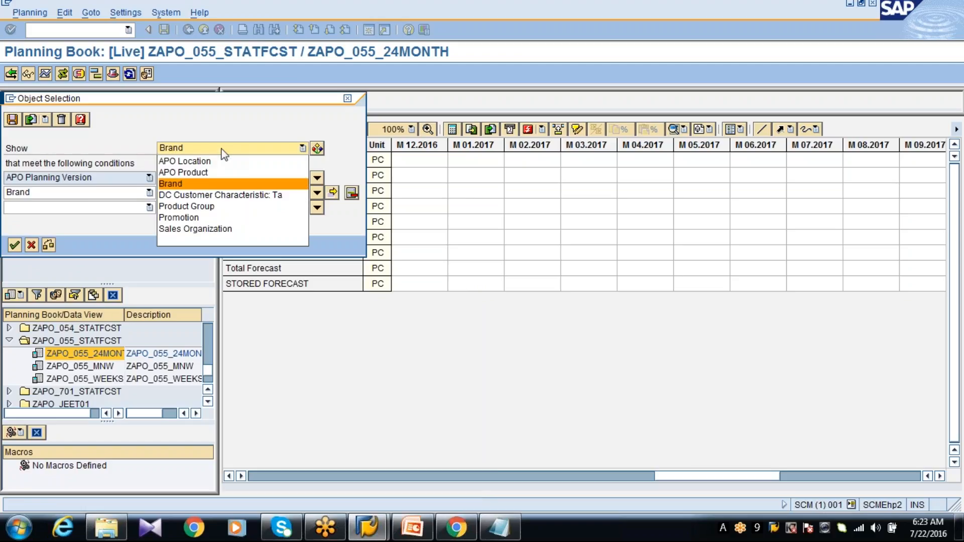
{"action": "left_click", "coordinate": [214, 171]}
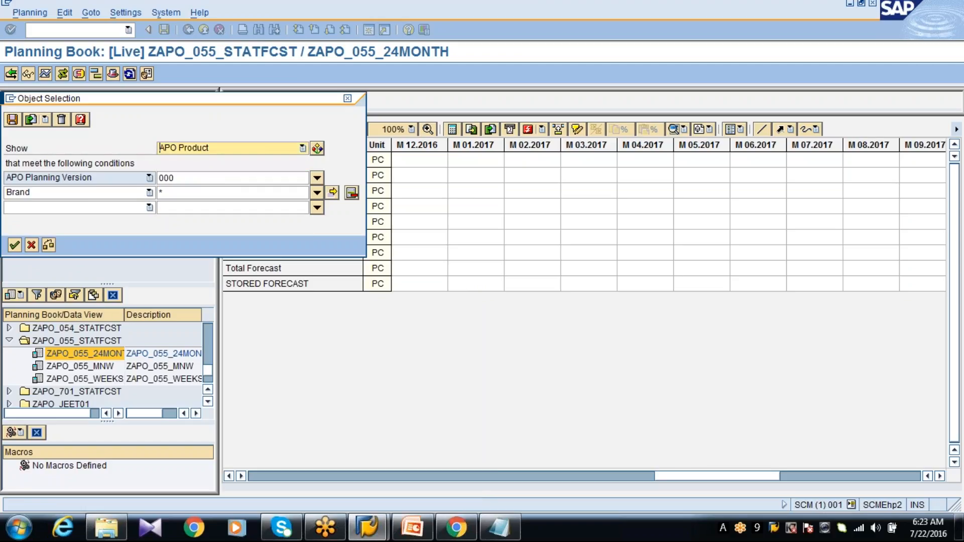
{"action": "left_click", "coordinate": [149, 193]}
{"action": "left_click", "coordinate": [137, 220]}
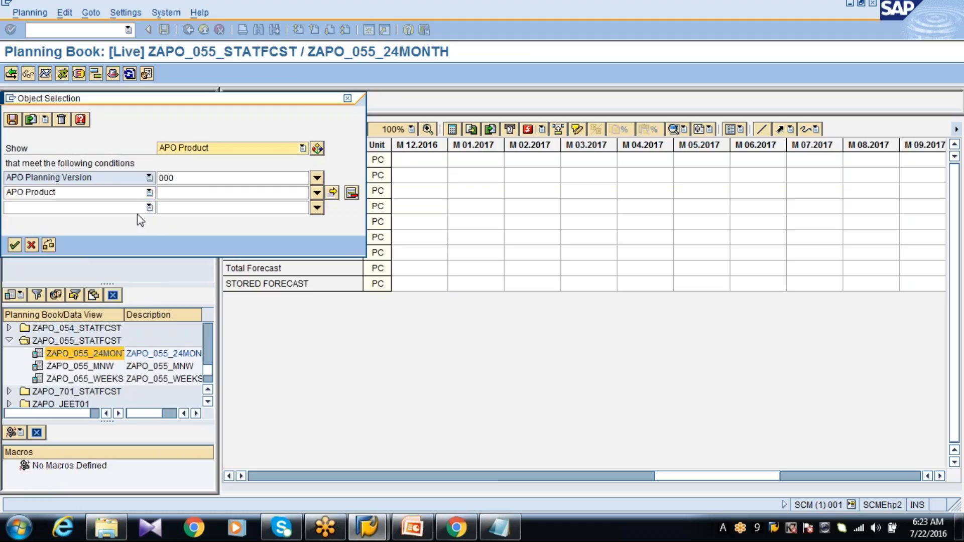
{"action": "left_click", "coordinate": [146, 208]}
{"action": "left_click", "coordinate": [142, 221]}
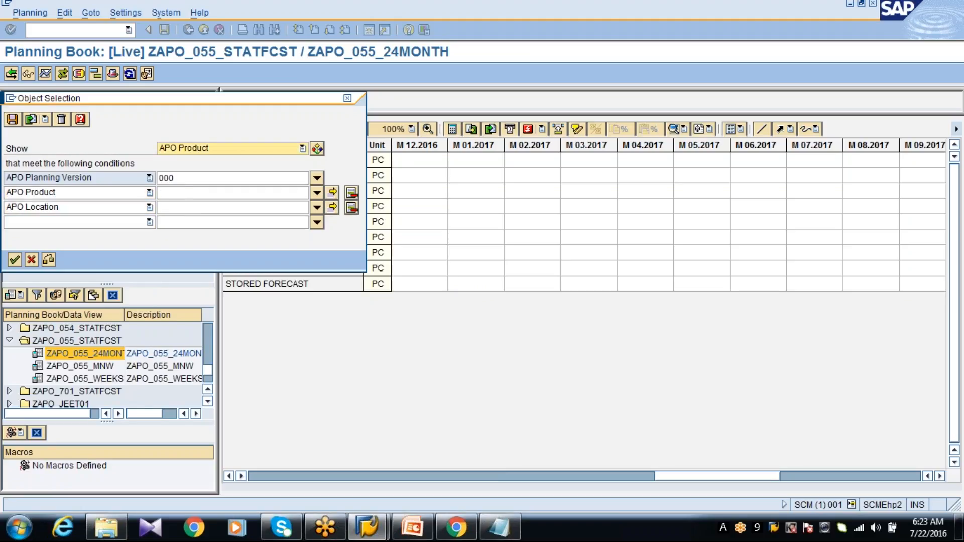
Set both the APO Product and APO Location conditions to the wildcard value *
{"action": "left_click", "coordinate": [182, 194]}
{"action": "type", "text": "*"}
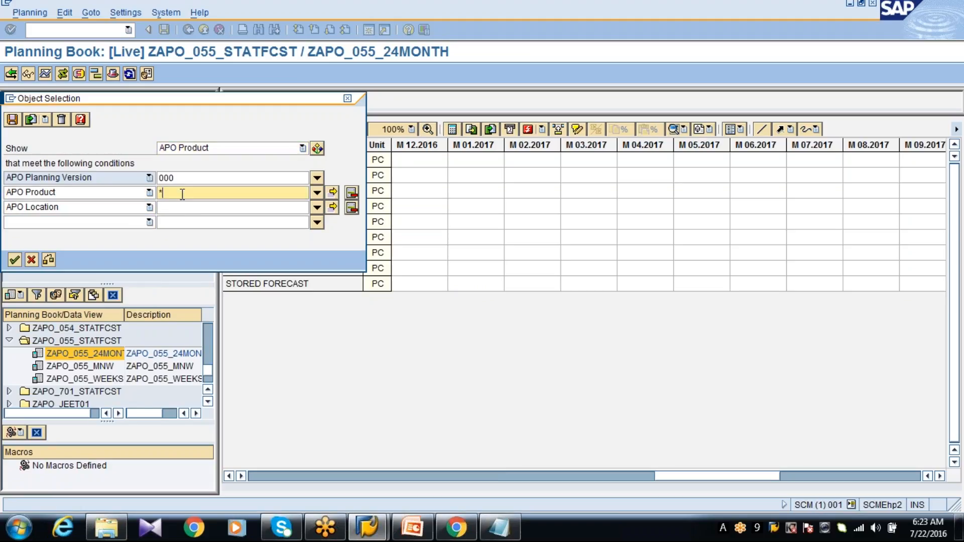
{"action": "left_click", "coordinate": [181, 205]}
{"action": "type", "text": "*"}
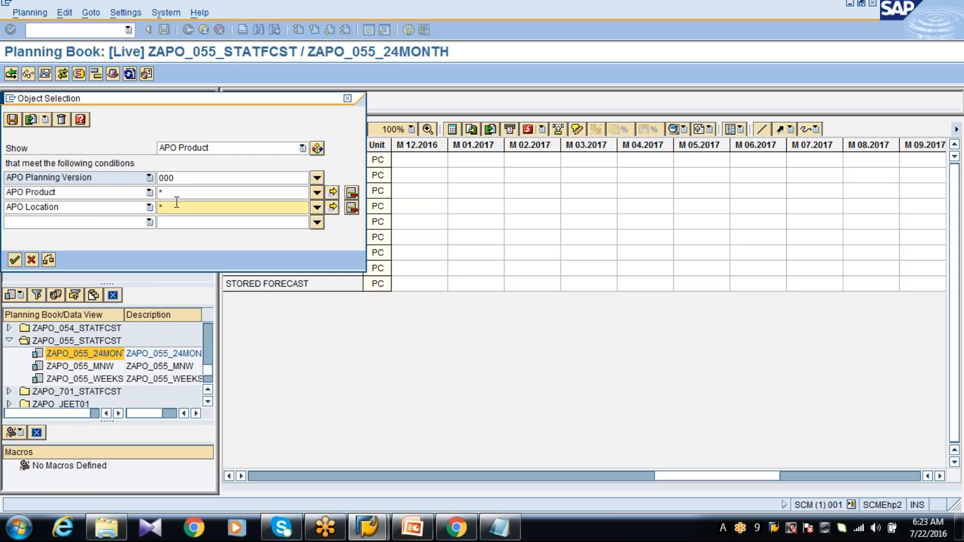
Save the product and location conditions as a new selection named ZAPO_055_P*L* and apply it
{"action": "left_click", "coordinate": [12, 120]}
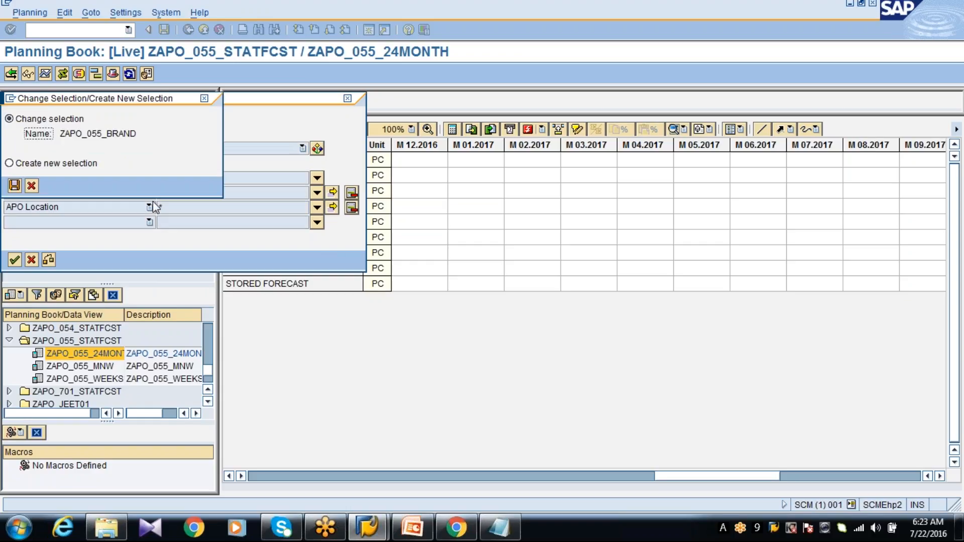
{"action": "left_click", "coordinate": [54, 165]}
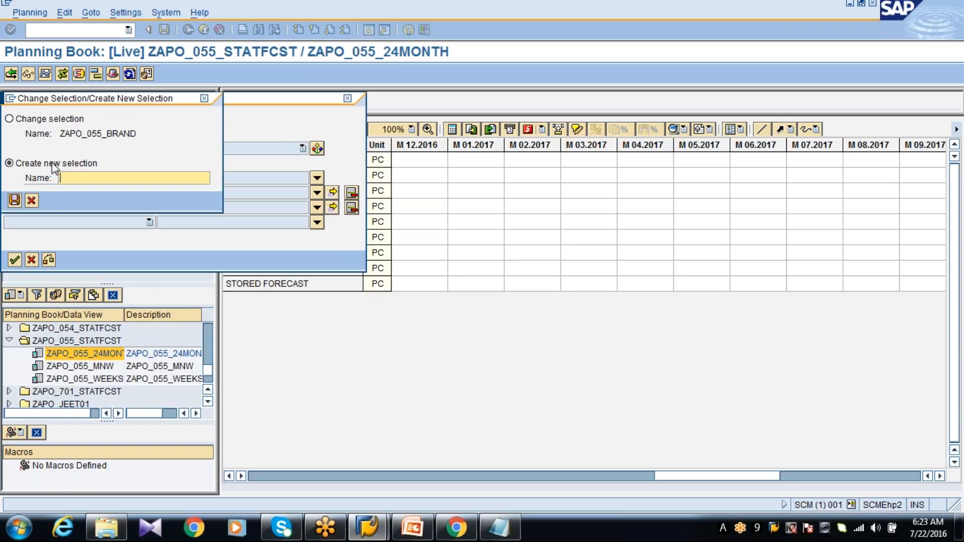
{"action": "type", "text": "ZAPO_055_P*L*"}
{"action": "left_click", "coordinate": [15, 200]}
{"action": "left_click", "coordinate": [15, 260]}
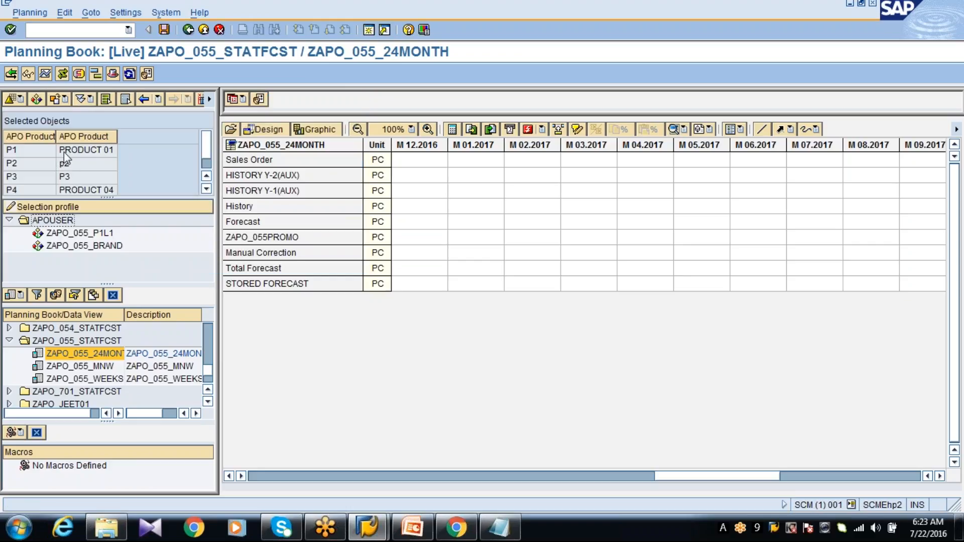
Add selection ZAPO_055_P*L* to the APOUSER selection profile
{"action": "left_click", "coordinate": [75, 210]}
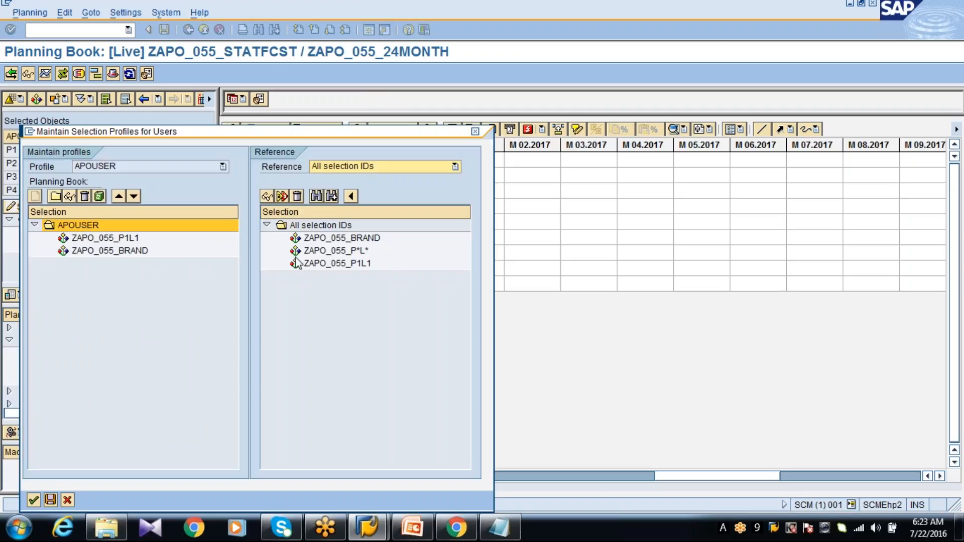
{"action": "left_click_drag", "start_coordinate": [346, 251], "coordinate": [104, 251]}
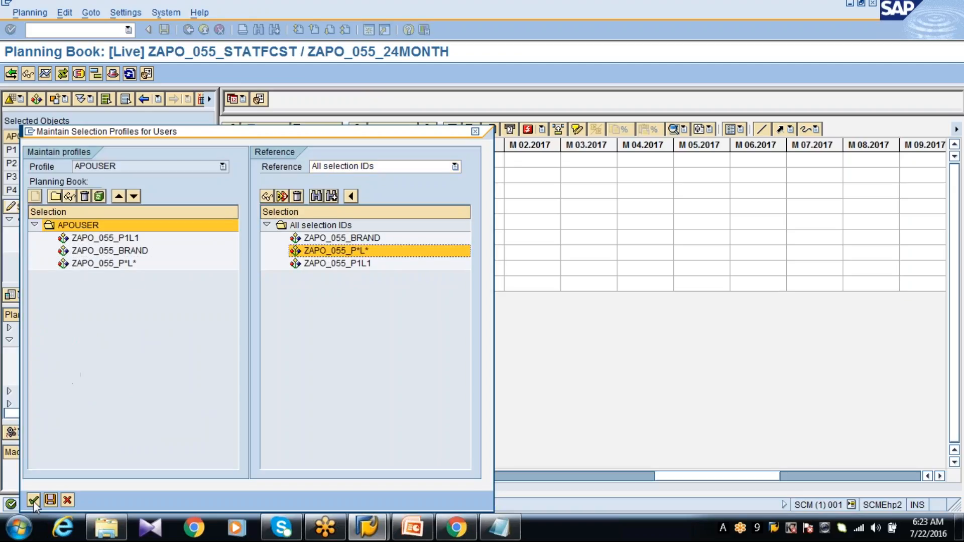
{"action": "left_click", "coordinate": [33, 501]}
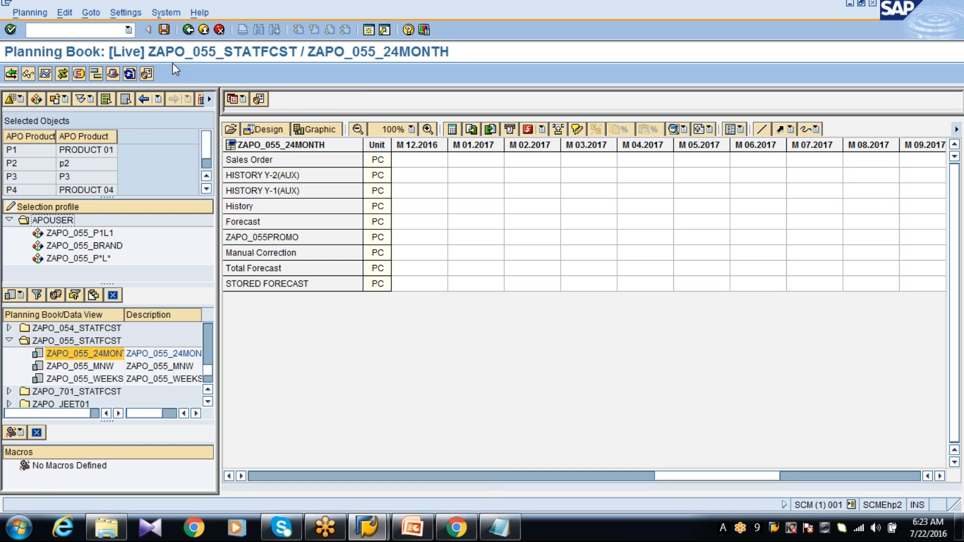
Exit the planning book, reopen Interactive Demand Planning and widen the key figure column to show the full names
{"action": "left_click", "coordinate": [188, 30]}
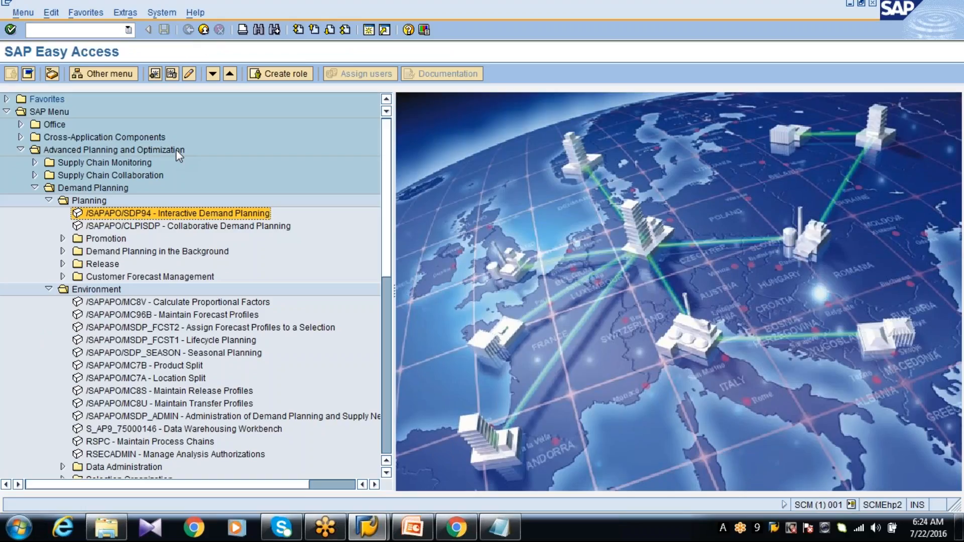
{"action": "double_click", "coordinate": [165, 216]}
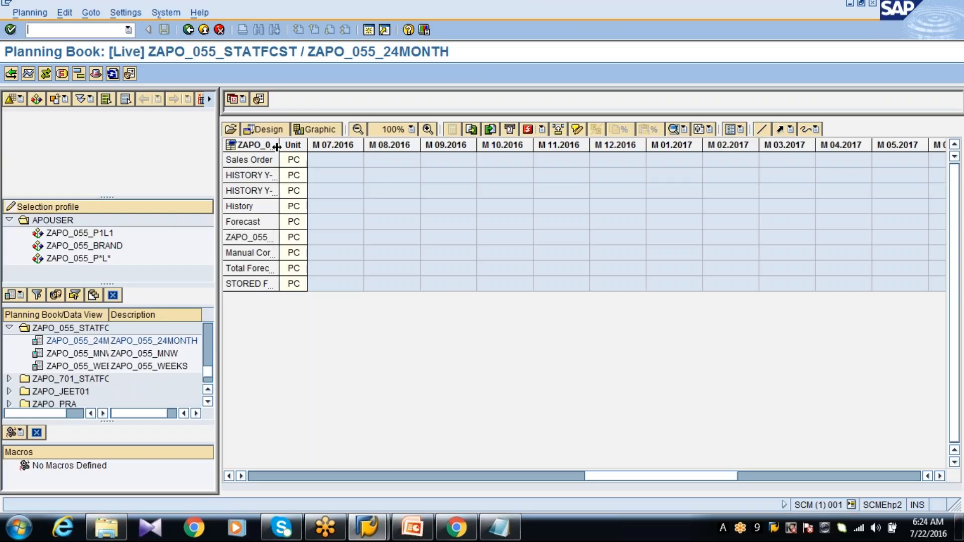
{"action": "left_click_drag", "start_coordinate": [279, 145], "coordinate": [332, 149]}
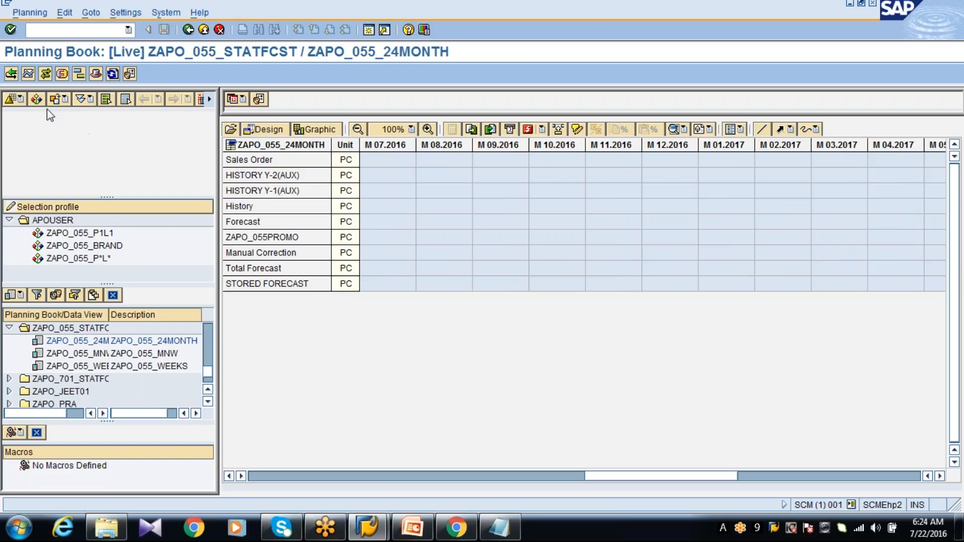
{"action": "left_click", "coordinate": [37, 99]}
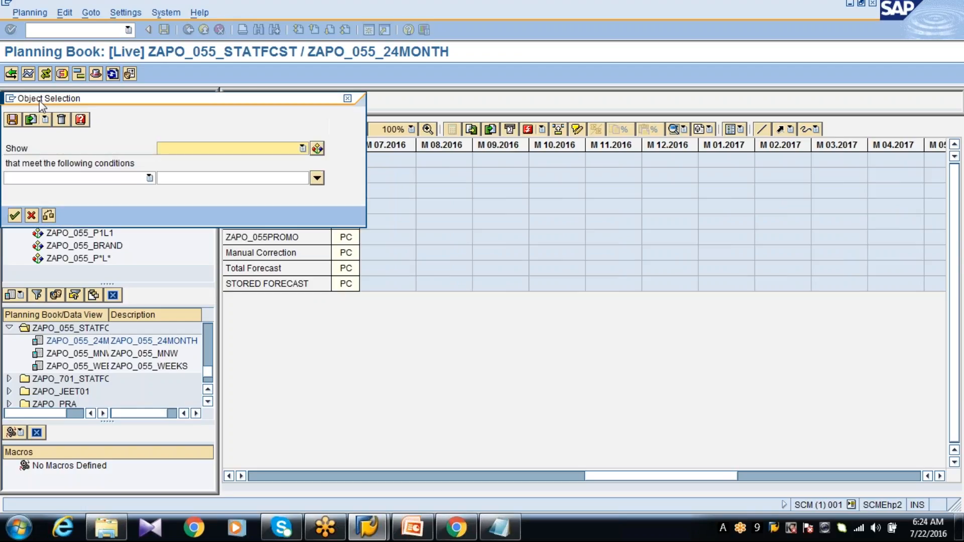
{"action": "left_click", "coordinate": [185, 149]}
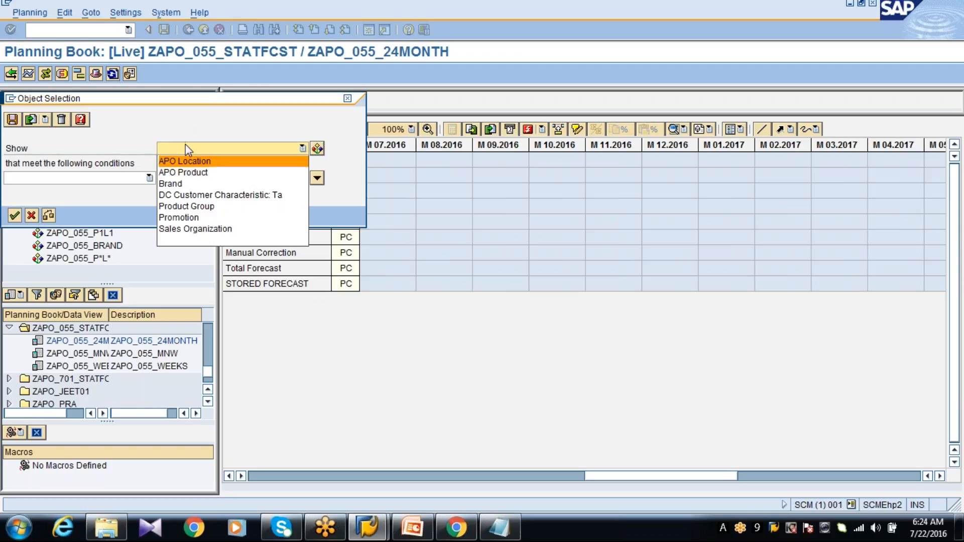
{"action": "left_click", "coordinate": [184, 183]}
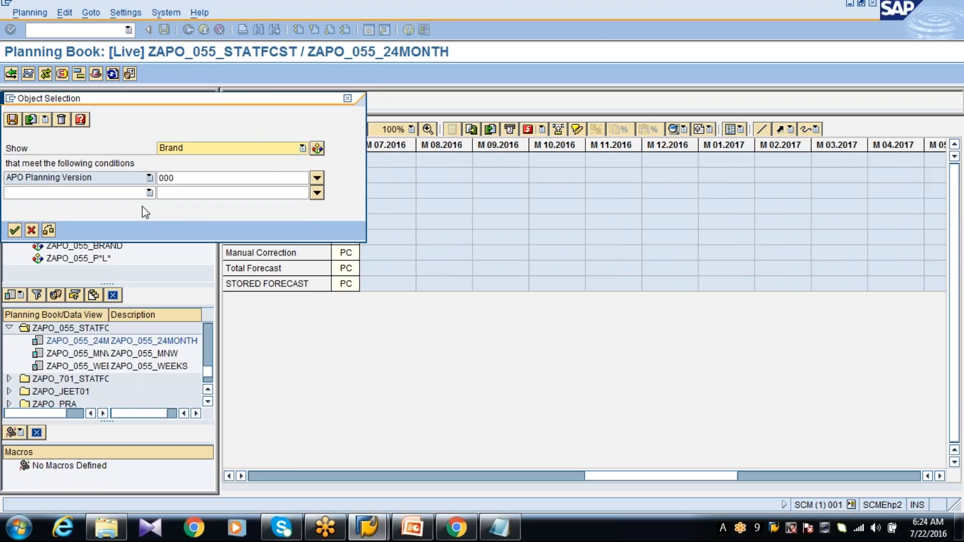
{"action": "left_click", "coordinate": [347, 98]}
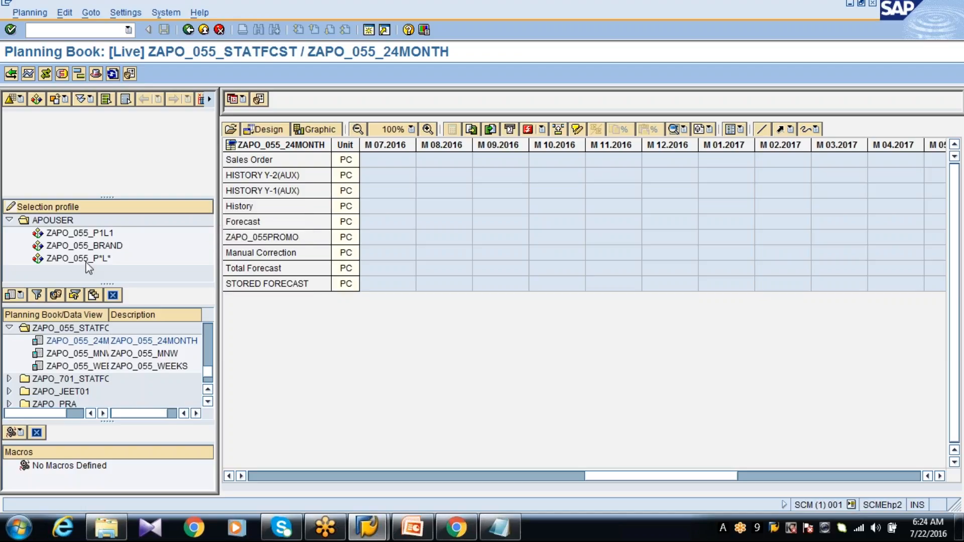
Apply selection ZAPO_055_BRAND and load the planning data for brand B1 and for both brands B1 and B2
{"action": "double_click", "coordinate": [89, 246]}
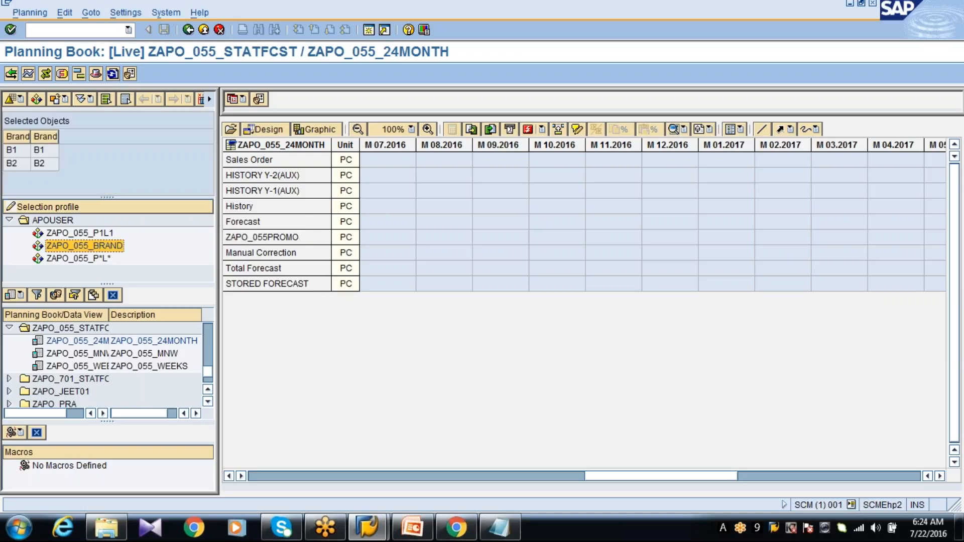
{"action": "left_click", "coordinate": [45, 155]}
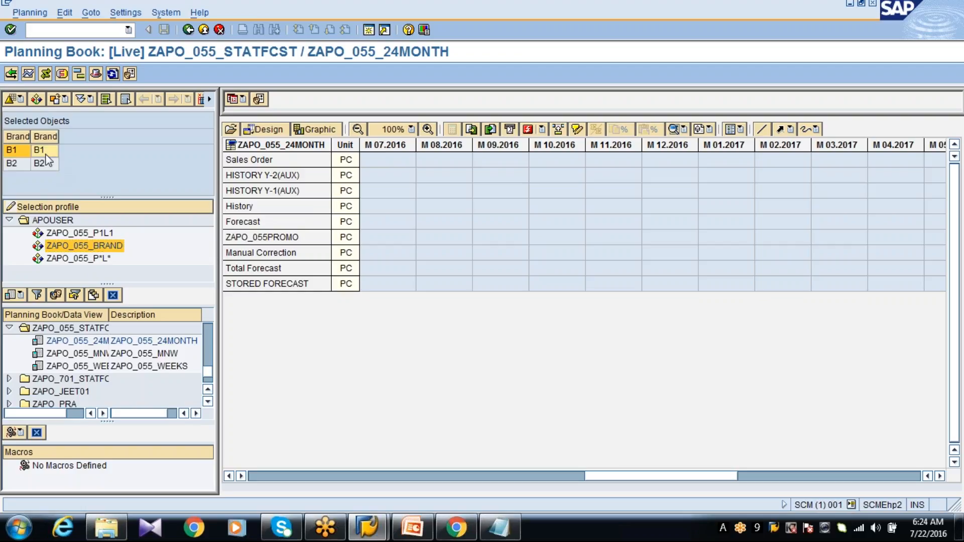
{"action": "double_click", "coordinate": [43, 150]}
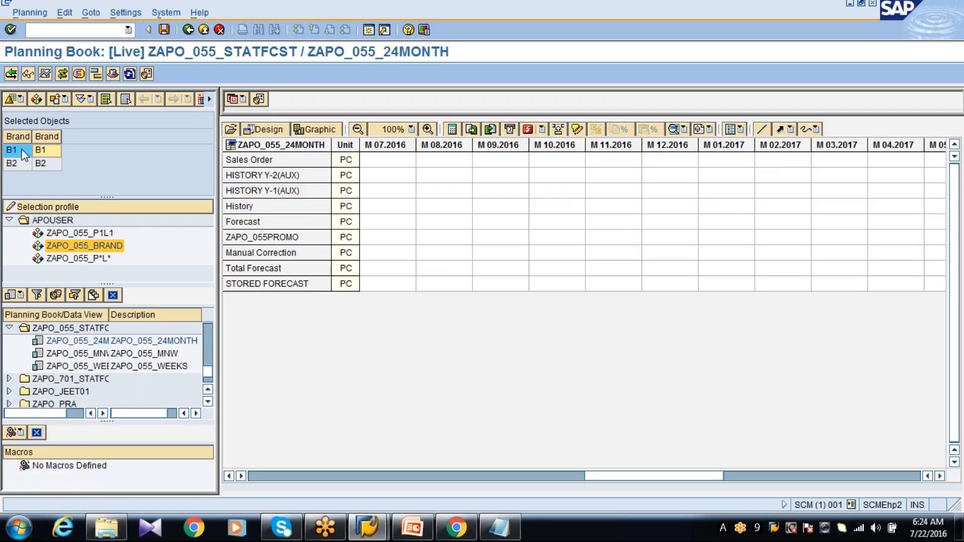
{"action": "left_click", "coordinate": [114, 100]}
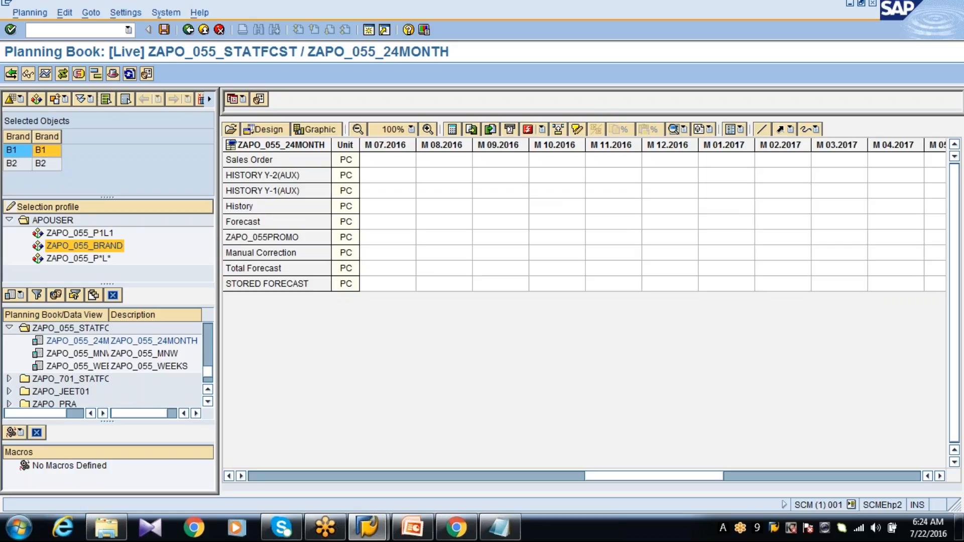
{"action": "left_click", "coordinate": [230, 131]}
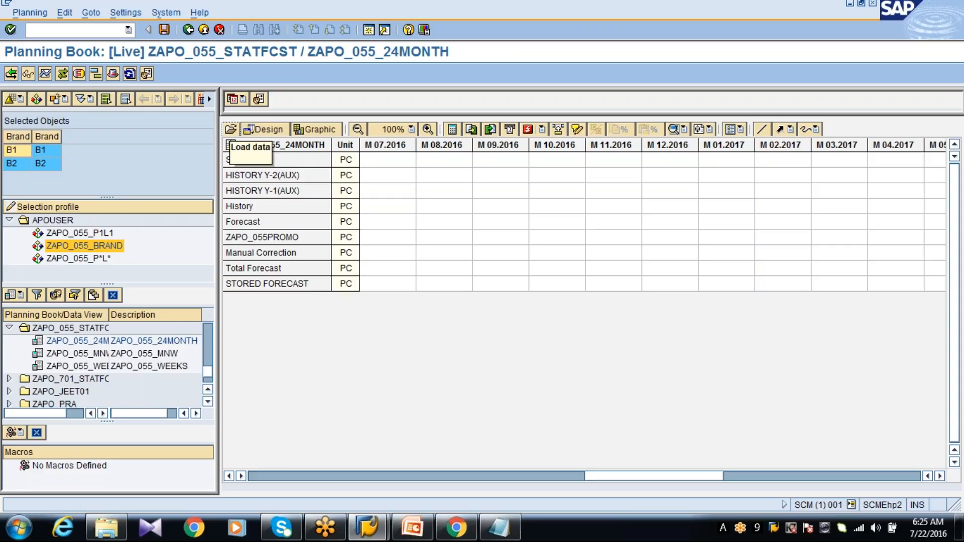
Load the planning data for selection ZAPO_055_P1L1 and for selection ZAPO_055_P*L* with all its products
{"action": "left_click", "coordinate": [102, 234]}
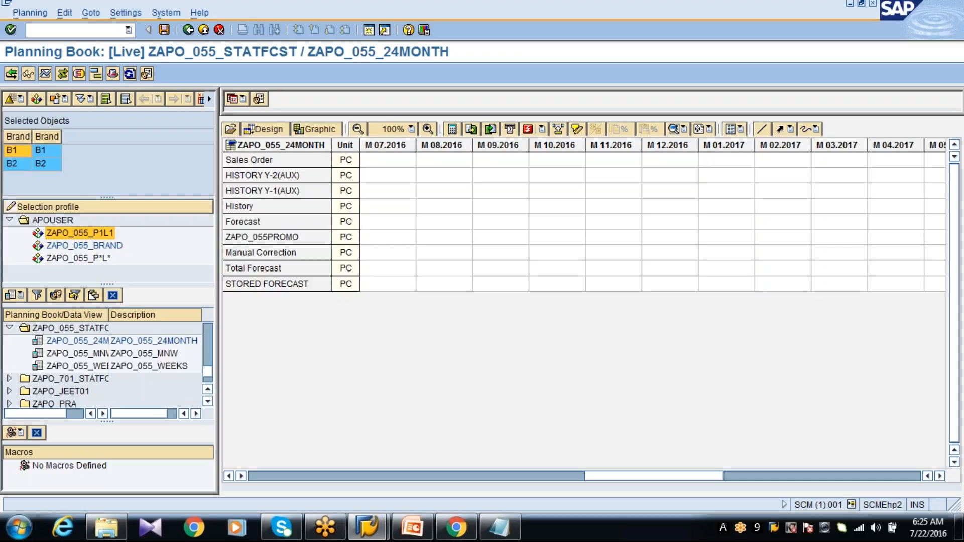
{"action": "left_click", "coordinate": [233, 129]}
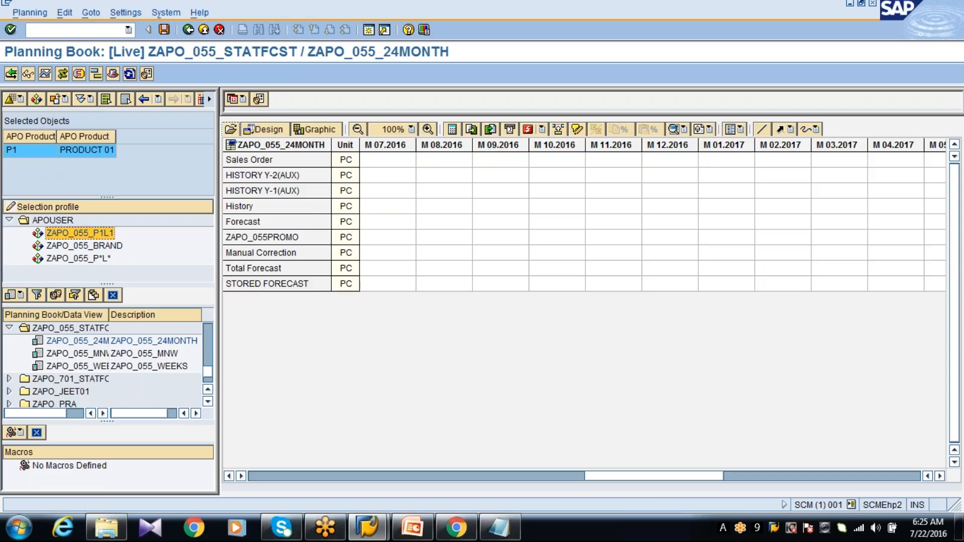
{"action": "left_click", "coordinate": [103, 259]}
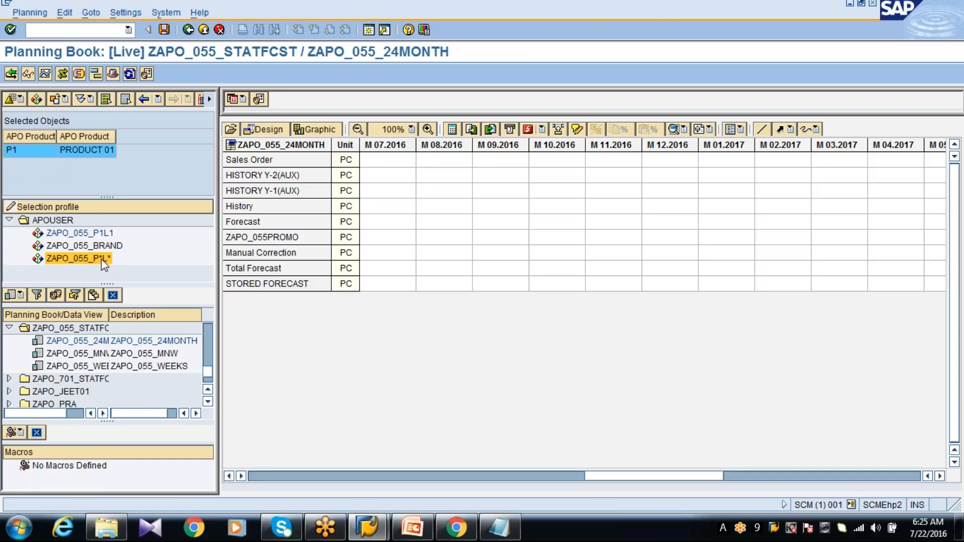
{"action": "left_click", "coordinate": [233, 126]}
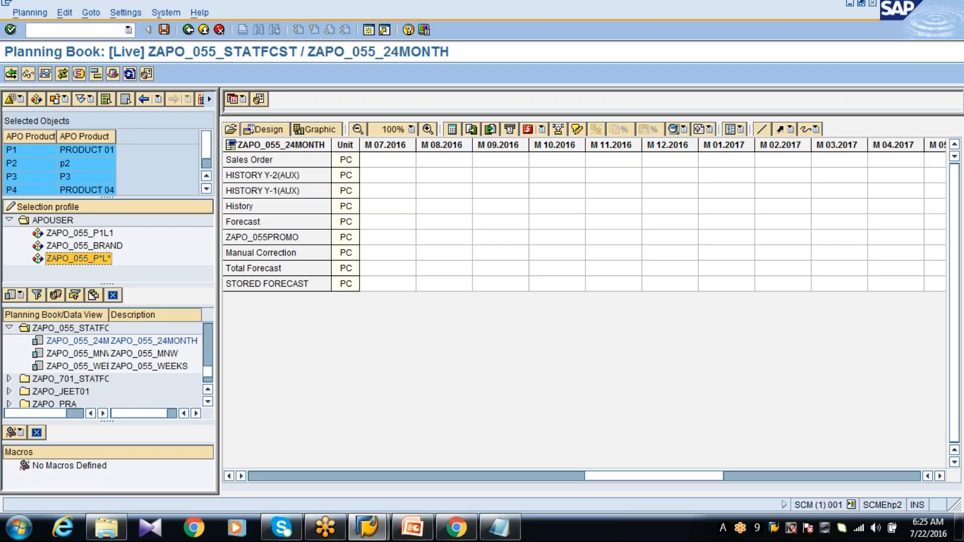
Examine the single-value, range and exclusion options for the APO Product condition in the object selection, and cancel it
{"action": "left_click", "coordinate": [50, 220]}
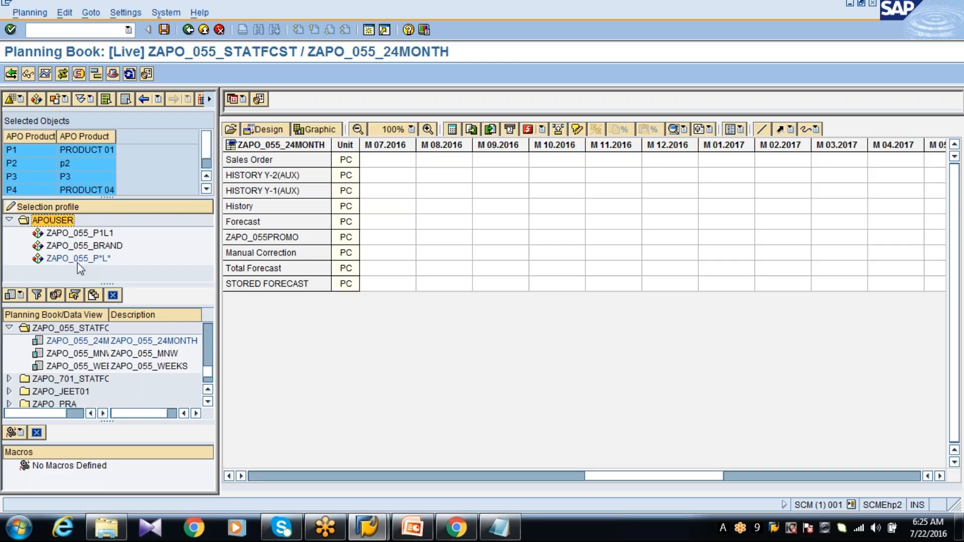
{"action": "left_click", "coordinate": [36, 99]}
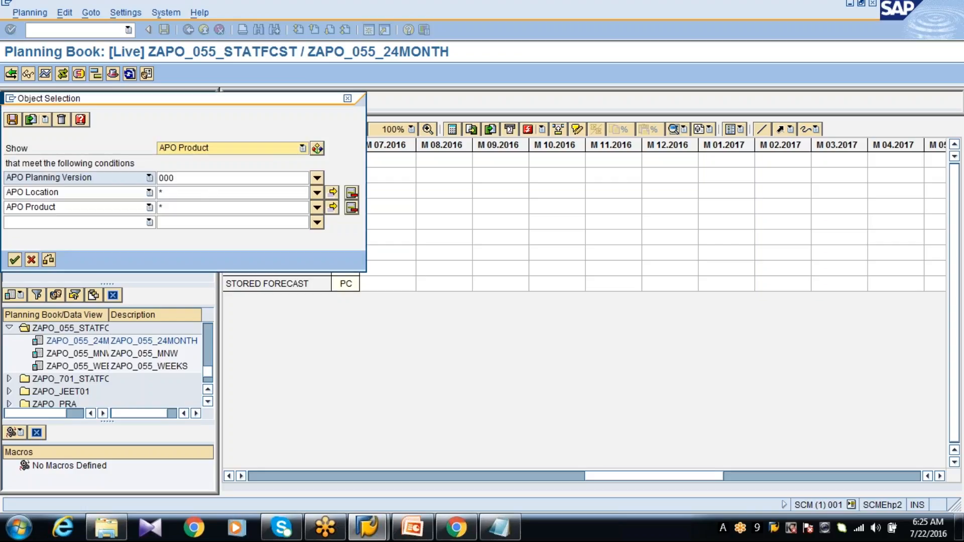
{"action": "left_click", "coordinate": [333, 207]}
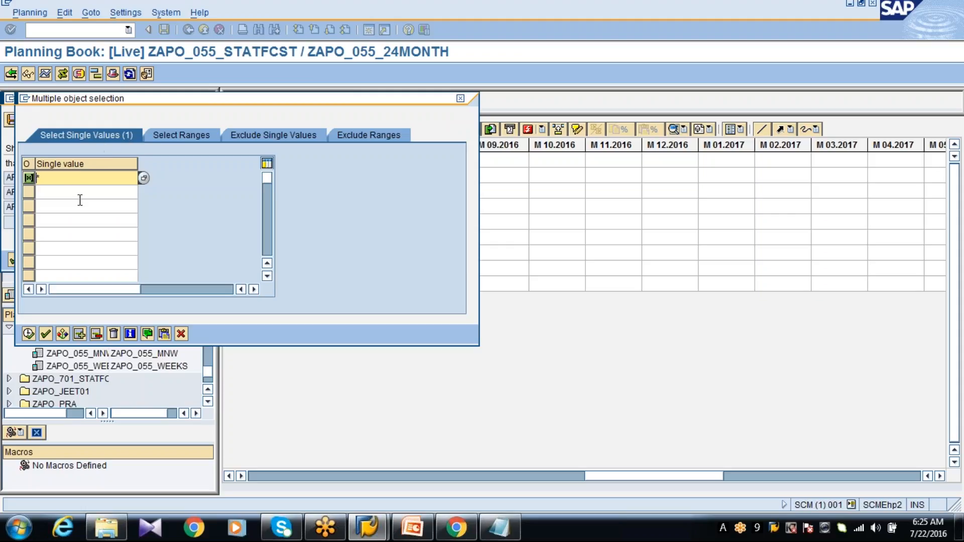
{"action": "left_click", "coordinate": [179, 134]}
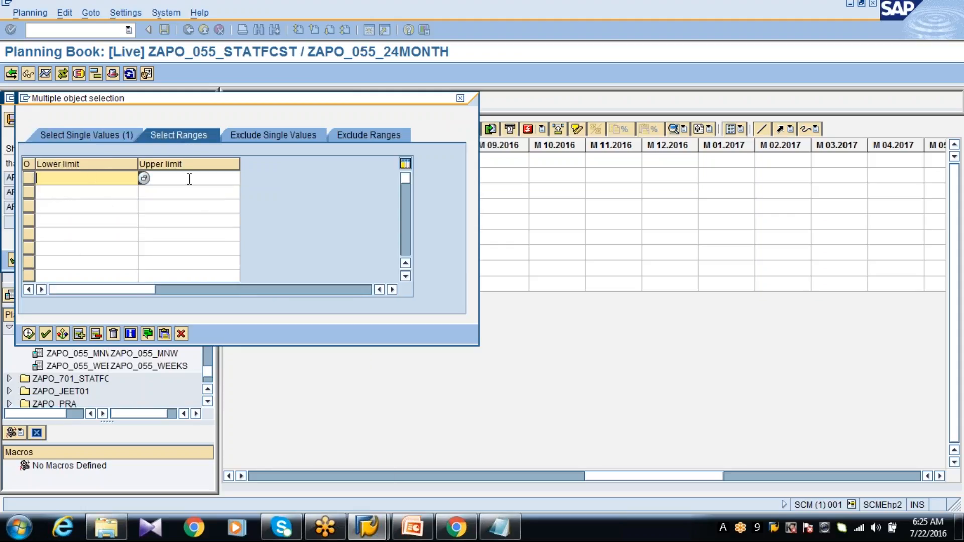
{"action": "left_click", "coordinate": [260, 135]}
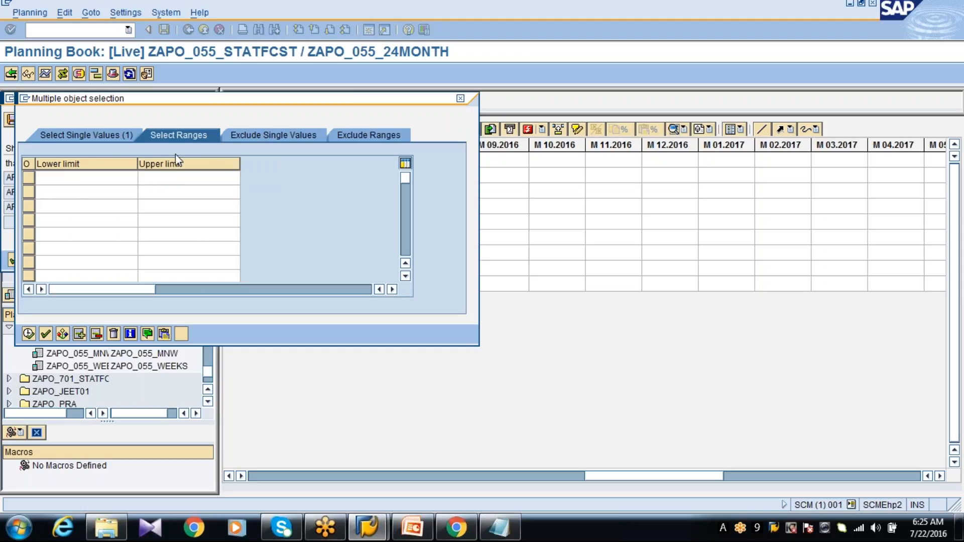
{"action": "left_click", "coordinate": [374, 136]}
{"action": "left_click", "coordinate": [460, 98]}
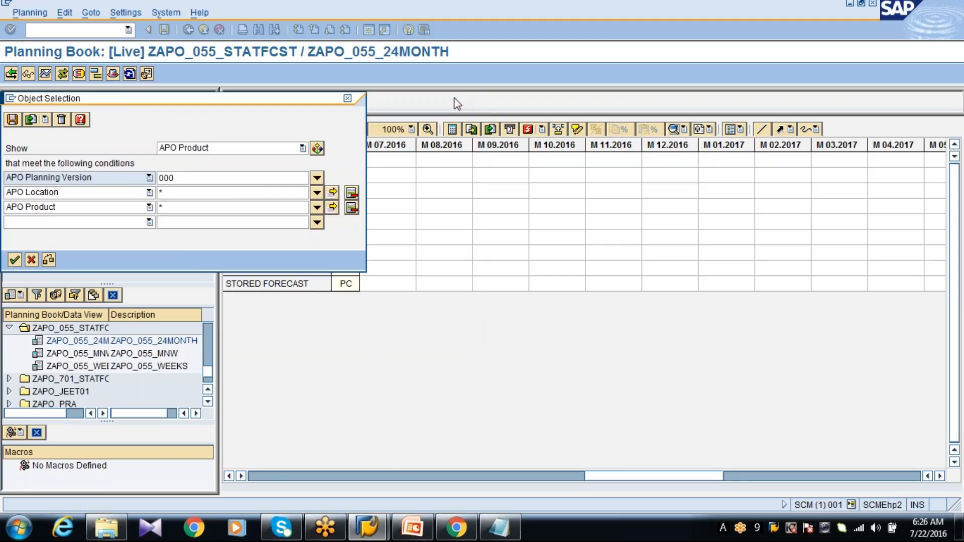
{"action": "left_click", "coordinate": [32, 259]}
{"action": "left_click", "coordinate": [89, 177]}
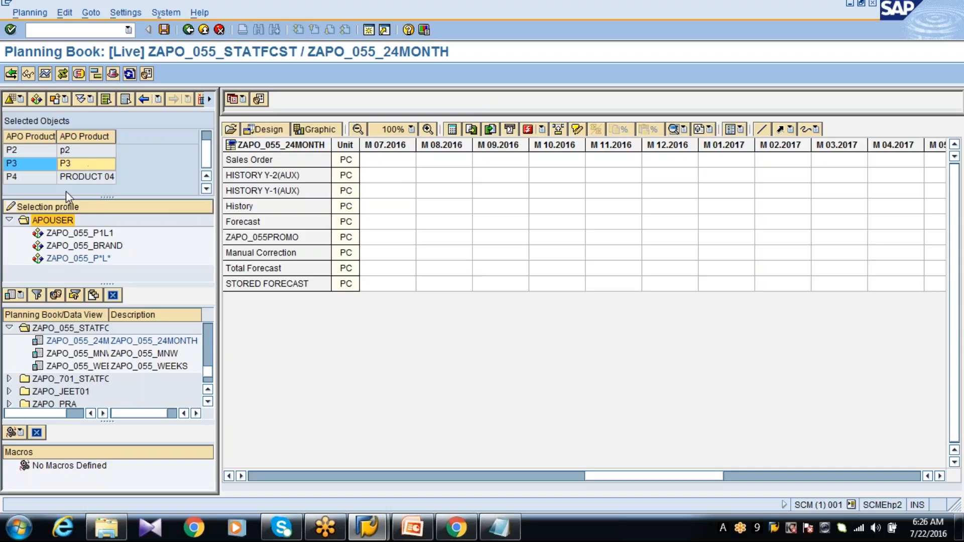
Exit and reopen Interactive Demand Planning, and load the planning data for brands B1 and B2 using selection ZAPO_055_BRAND
{"action": "left_click", "coordinate": [188, 29]}
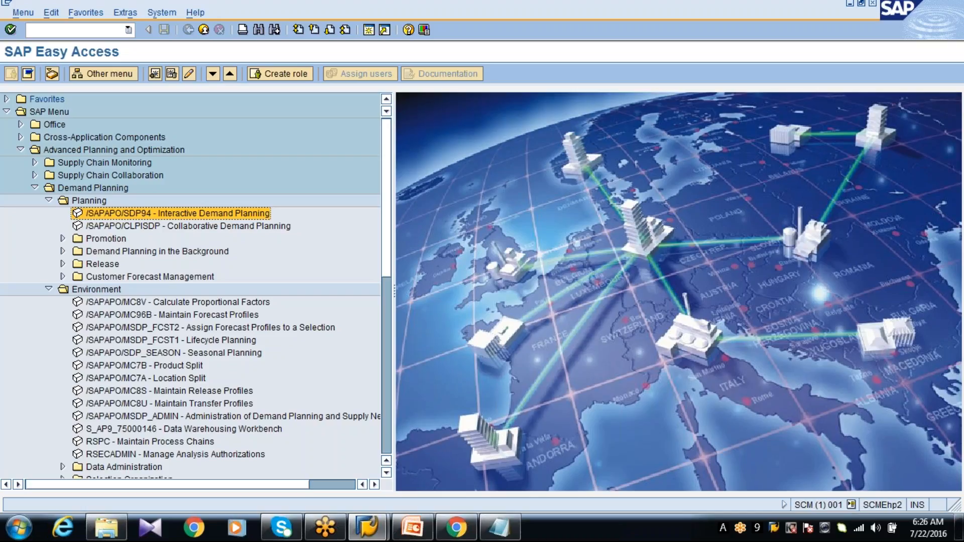
{"action": "double_click", "coordinate": [145, 217]}
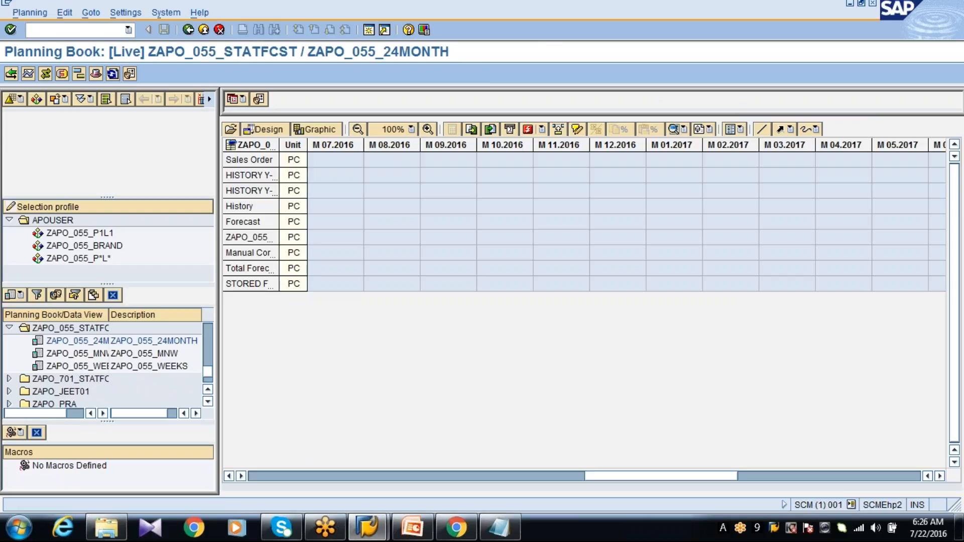
{"action": "double_click", "coordinate": [97, 247]}
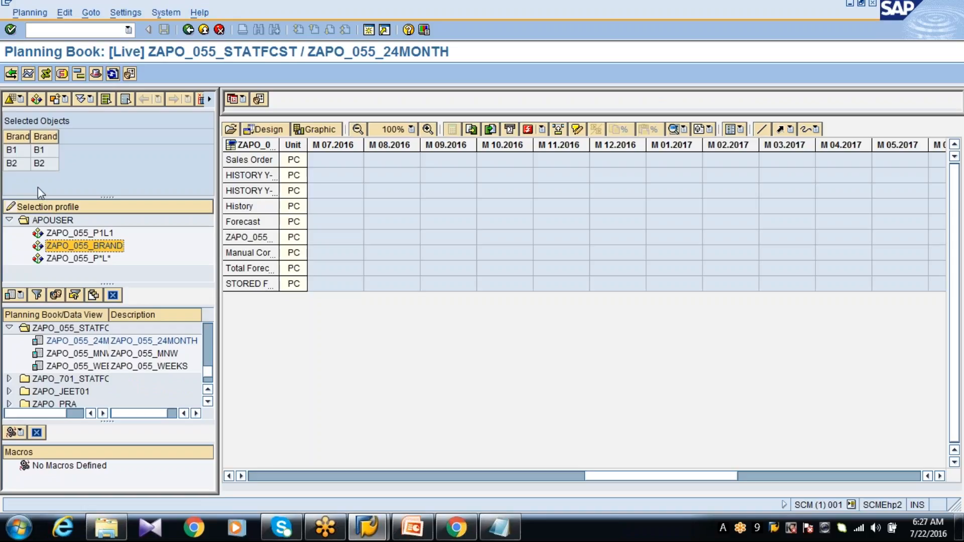
{"action": "left_click", "coordinate": [229, 127]}
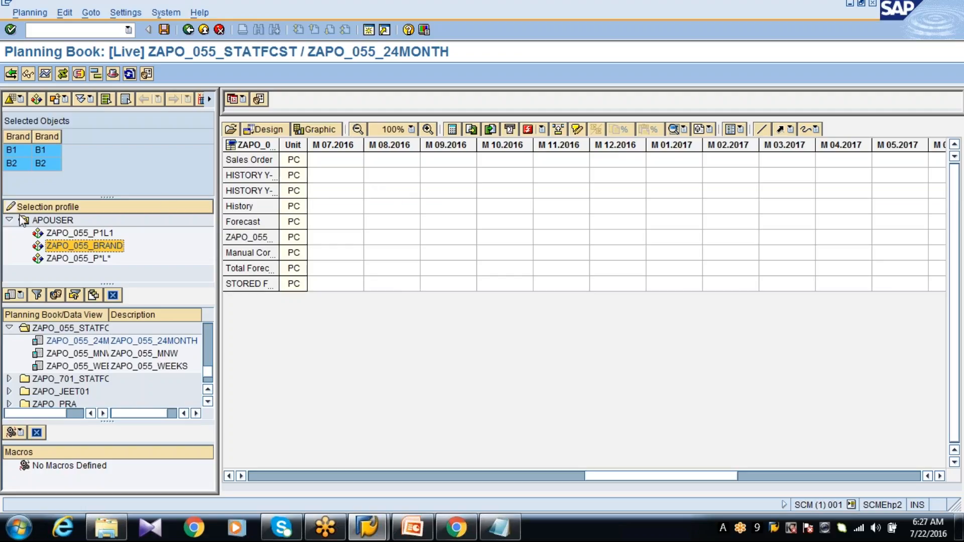
Review which characteristics can be added as a further condition to the Brand object selection, and close it without changes
{"action": "left_click", "coordinate": [36, 99]}
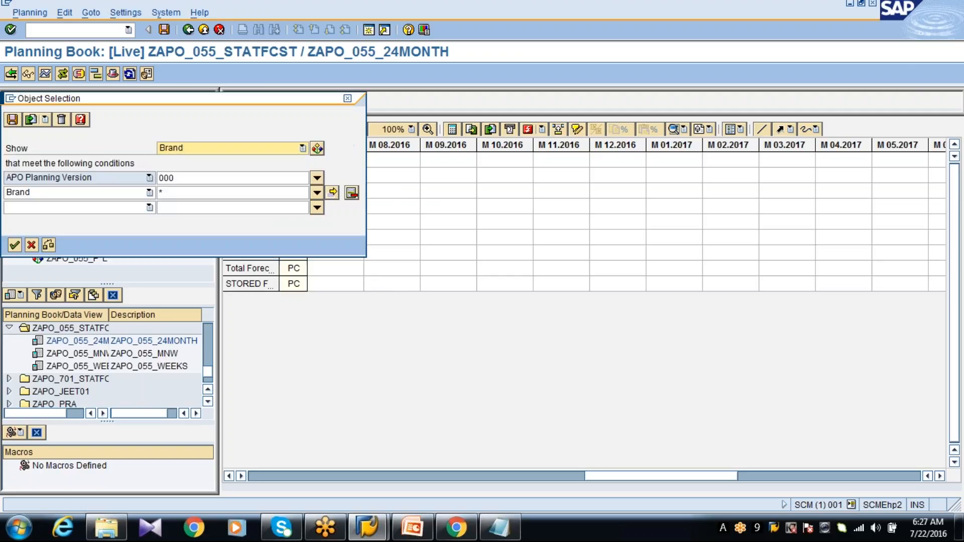
{"action": "left_click_drag", "start_coordinate": [63, 101], "coordinate": [322, 114]}
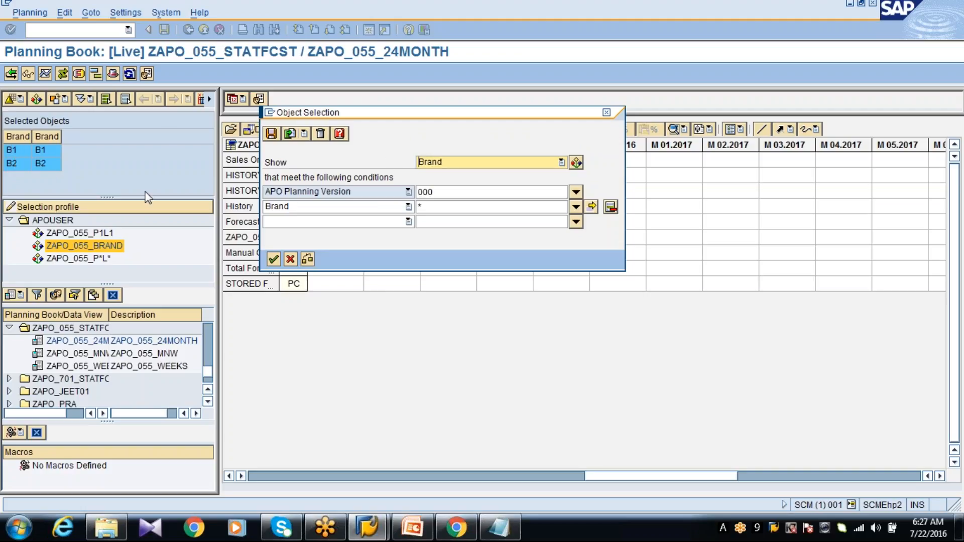
{"action": "left_click", "coordinate": [407, 222]}
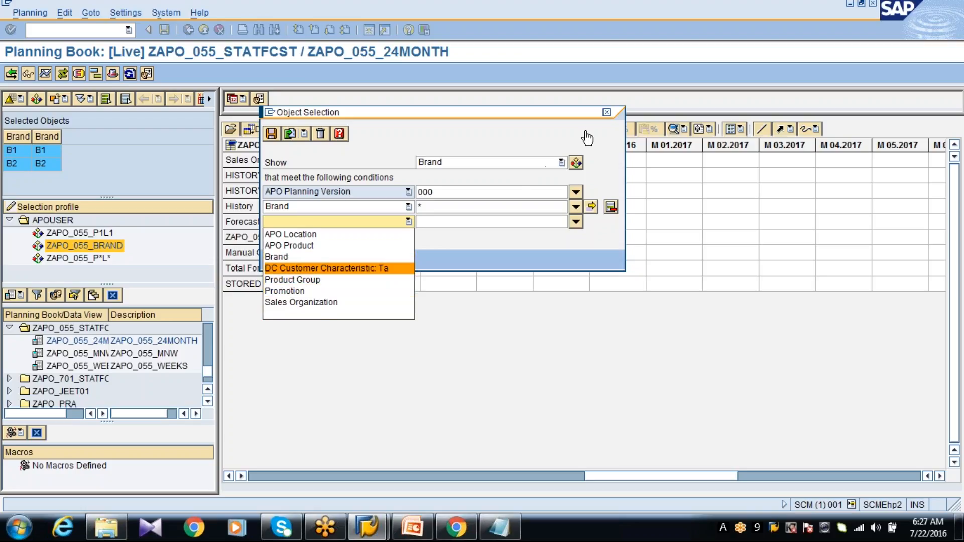
{"action": "left_click", "coordinate": [606, 113]}
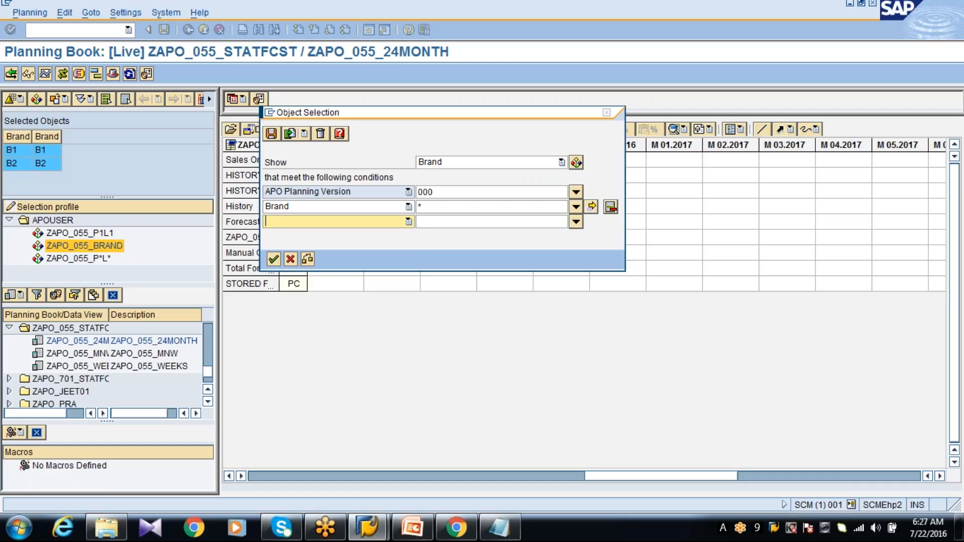
{"action": "left_click", "coordinate": [607, 112]}
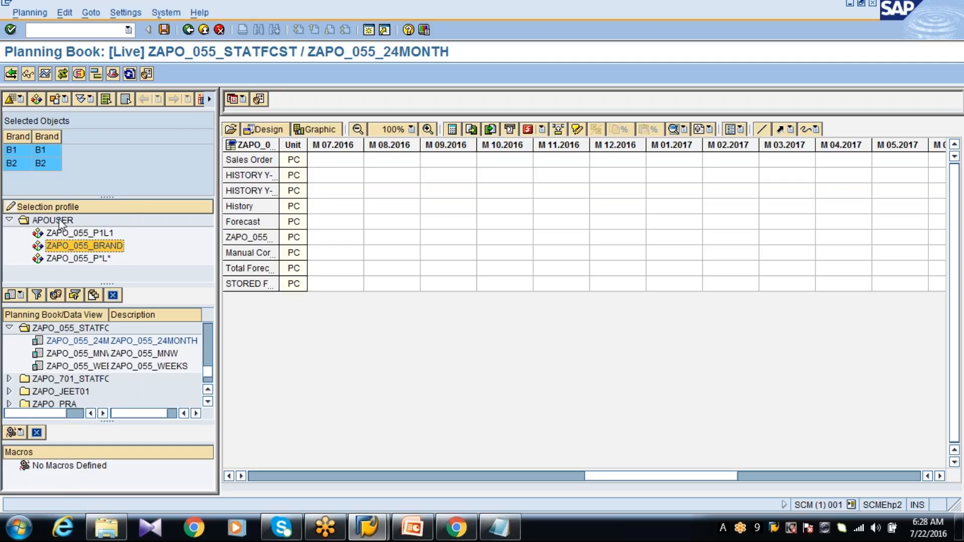
Load the planning data for product P1 using selection ZAPO_055_P1L1 and select the History key figure row
{"action": "left_click", "coordinate": [34, 147]}
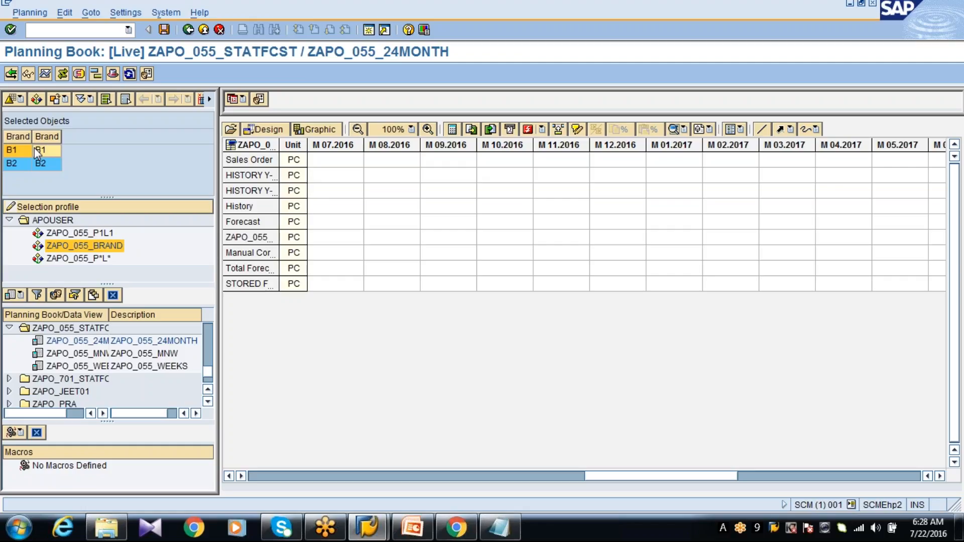
{"action": "left_click", "coordinate": [40, 164]}
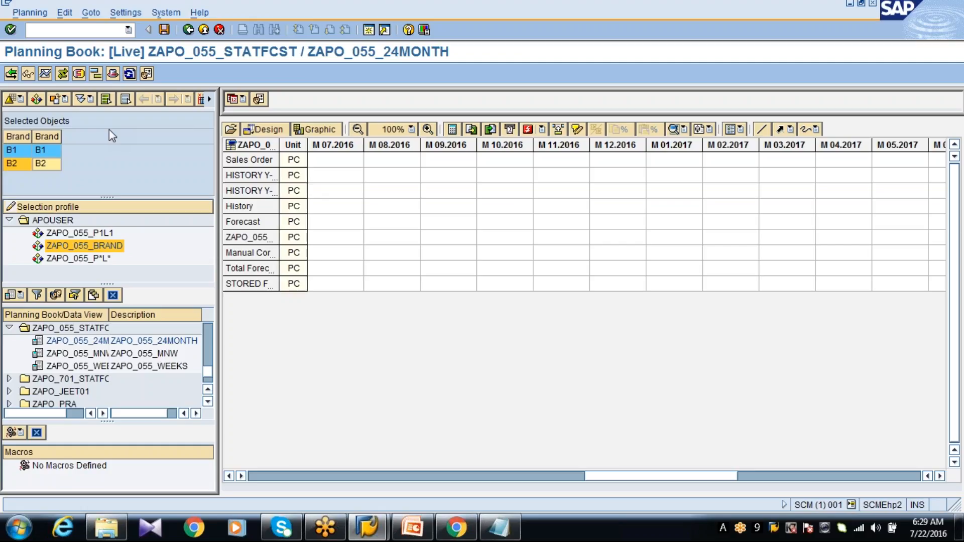
{"action": "left_click", "coordinate": [86, 233]}
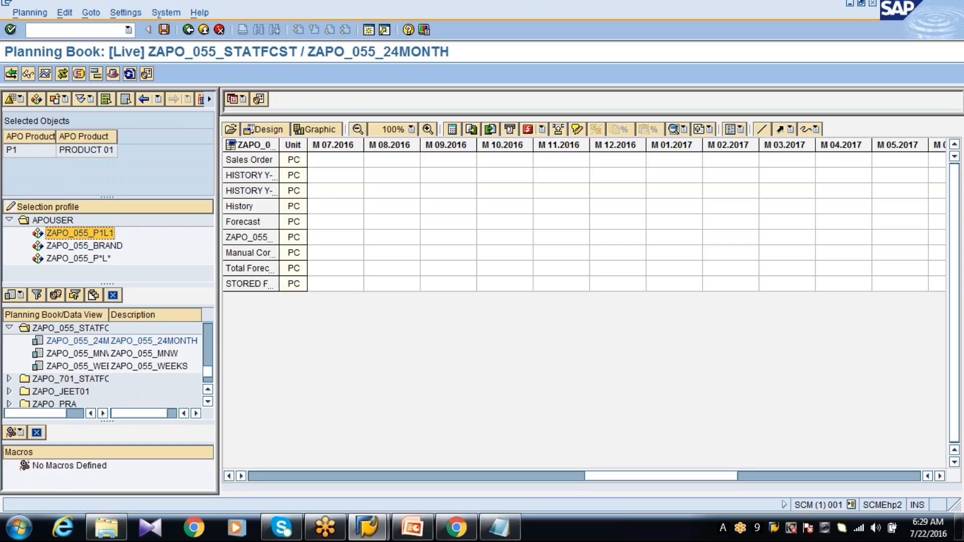
{"action": "left_click", "coordinate": [230, 129]}
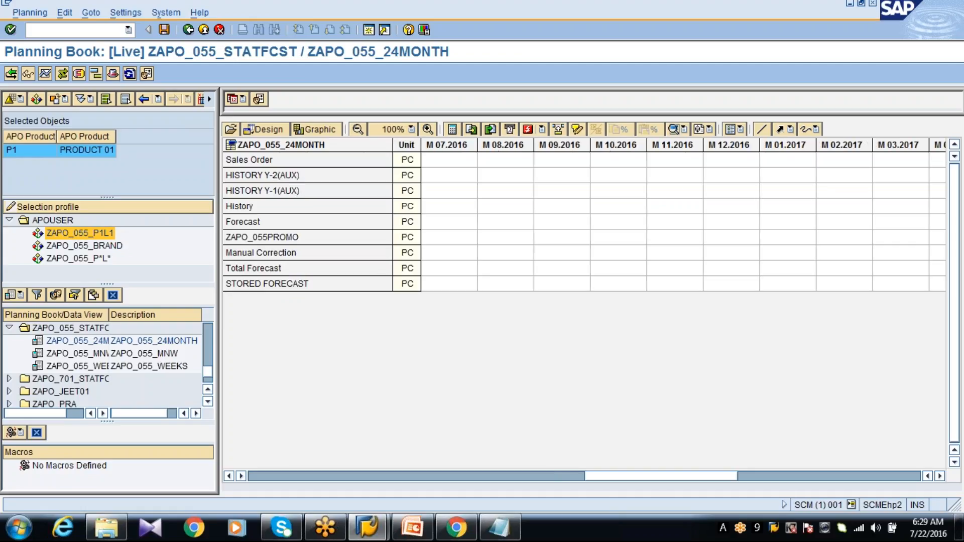
{"action": "left_click_drag", "start_coordinate": [326, 160], "coordinate": [326, 294]}
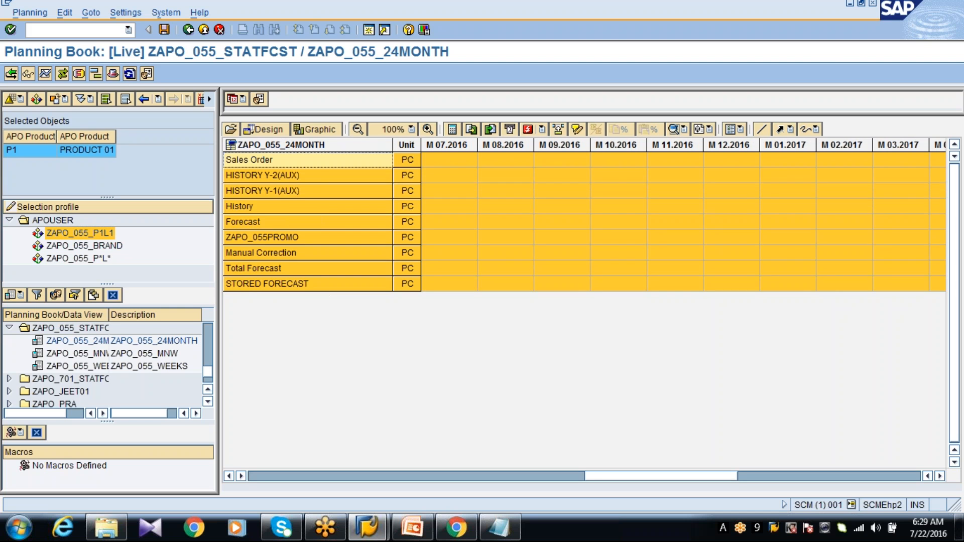
{"action": "left_click", "coordinate": [291, 210]}
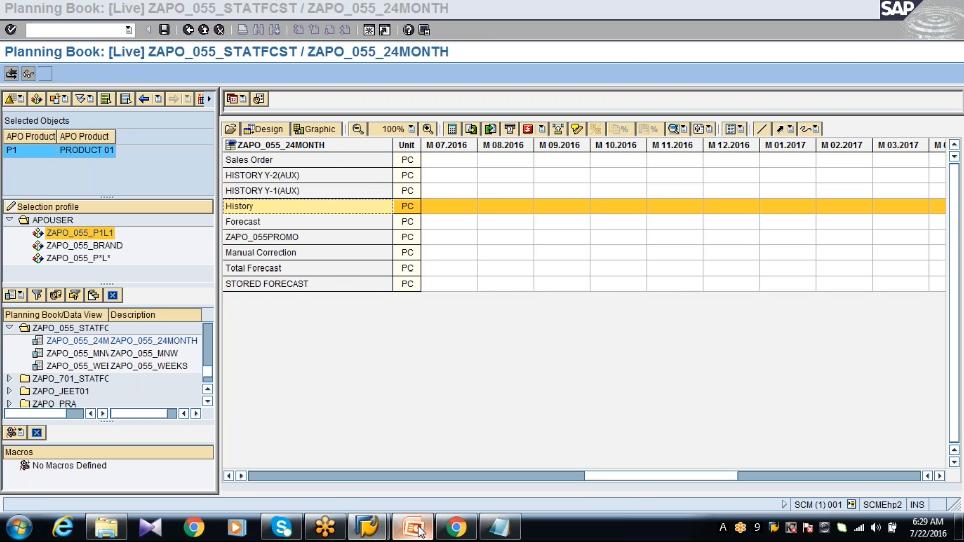
Switch to the SAP APO DP Overview presentation in PowerPoint and enlarge slide 20's BW–APO data flow picture to fill the slide
{"action": "left_click", "coordinate": [419, 531]}
{"action": "scroll", "coordinate": [147, 428], "scroll_direction": "down", "scroll_amount": 10}
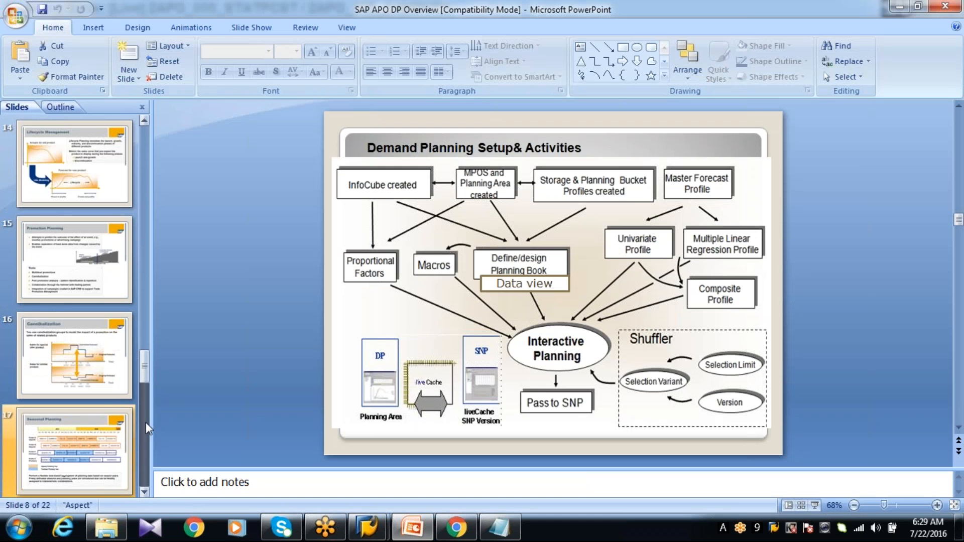
{"action": "left_click", "coordinate": [102, 362]}
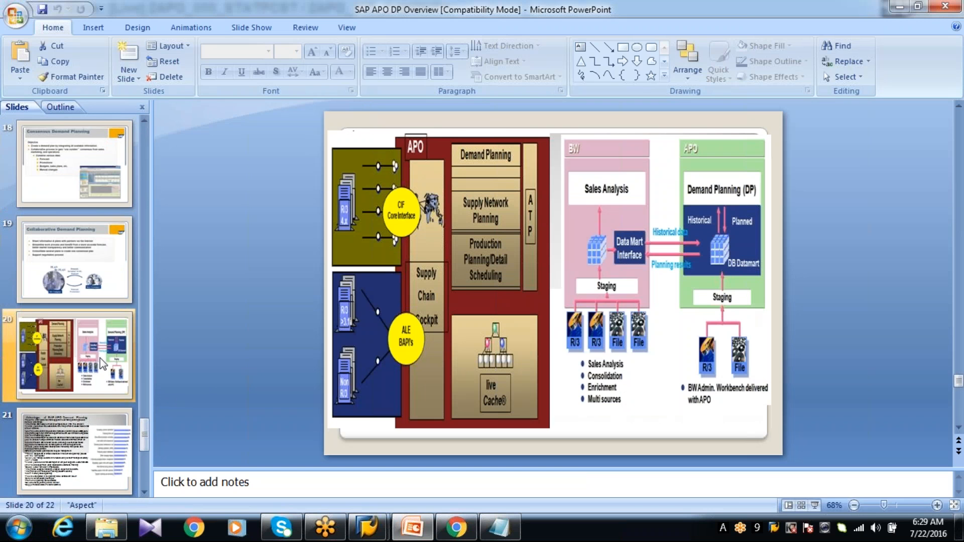
{"action": "left_click", "coordinate": [584, 270]}
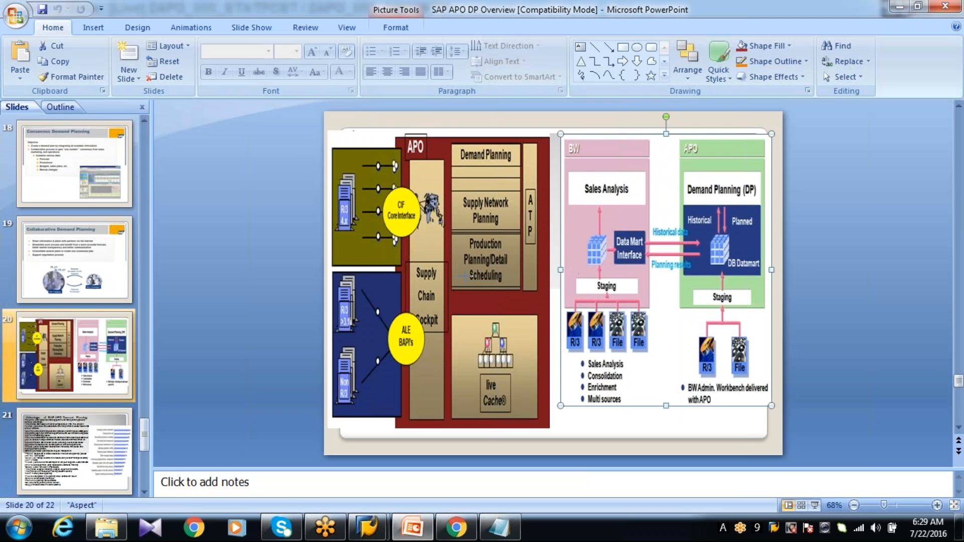
{"action": "left_click_drag", "start_coordinate": [464, 275], "coordinate": [324, 239]}
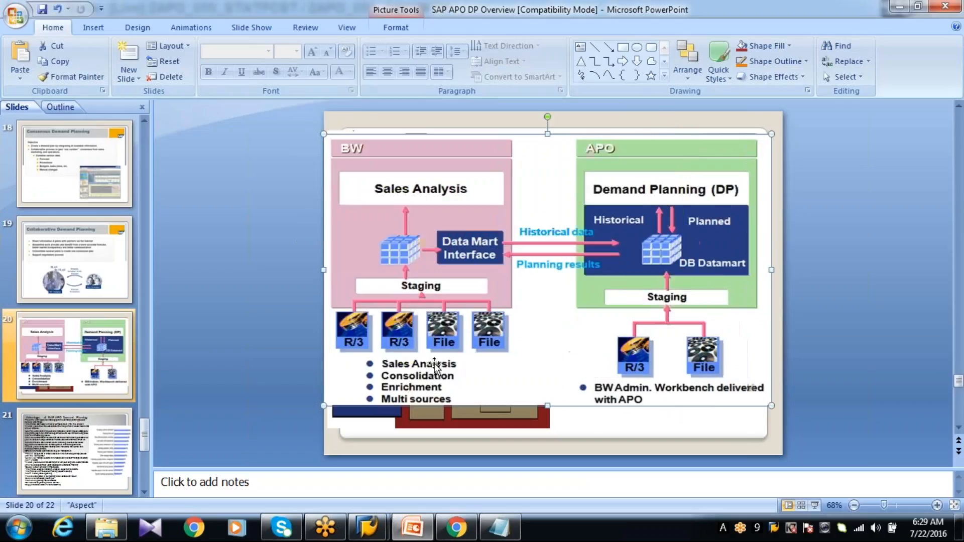
{"action": "left_click_drag", "start_coordinate": [547, 406], "coordinate": [547, 440]}
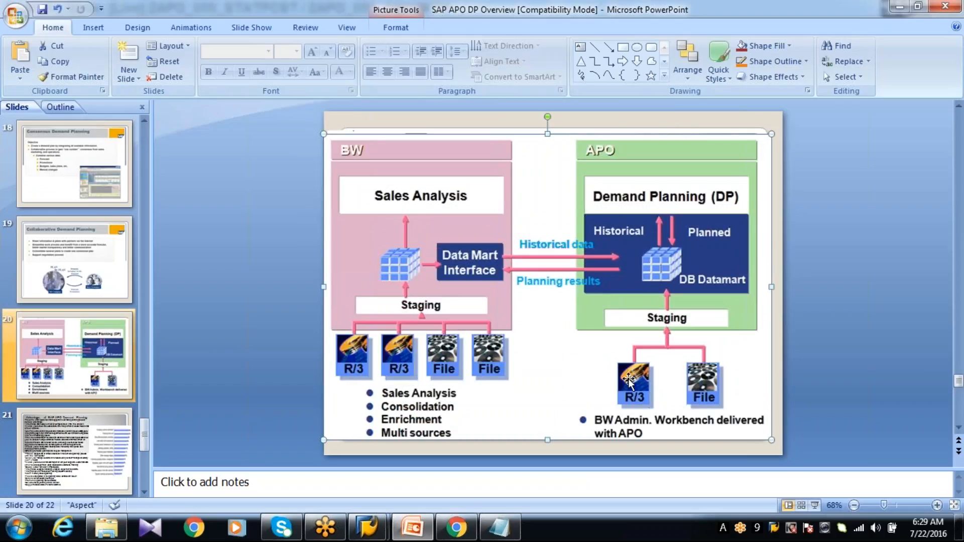
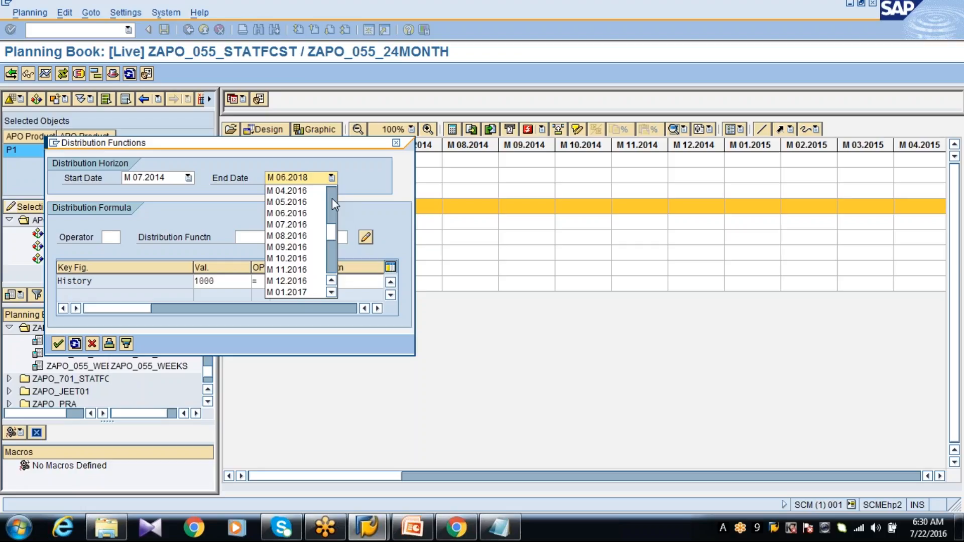
Set the distribution end date to M 06.2016 and distribute 1000 to the History key figure from M 07.2014
{"action": "left_click", "coordinate": [301, 214]}
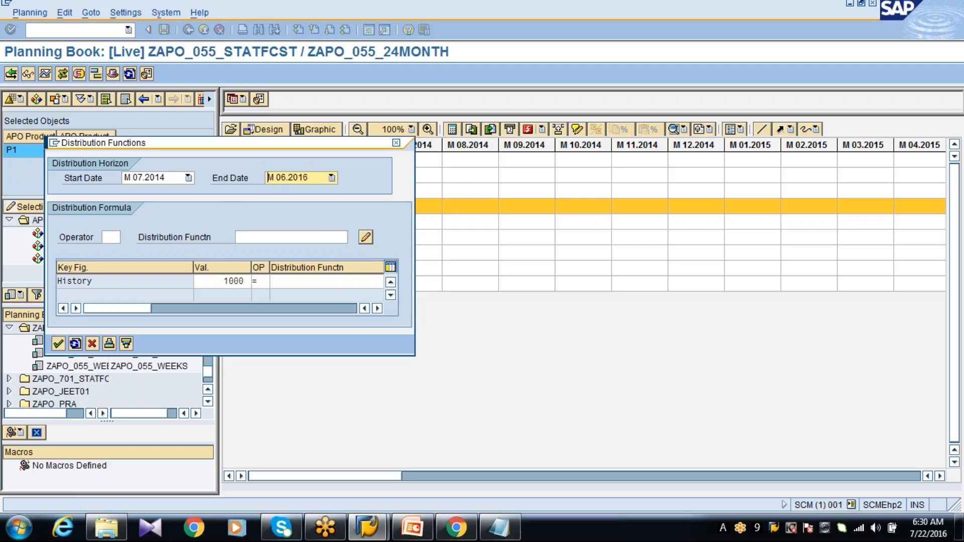
{"action": "left_click", "coordinate": [58, 344]}
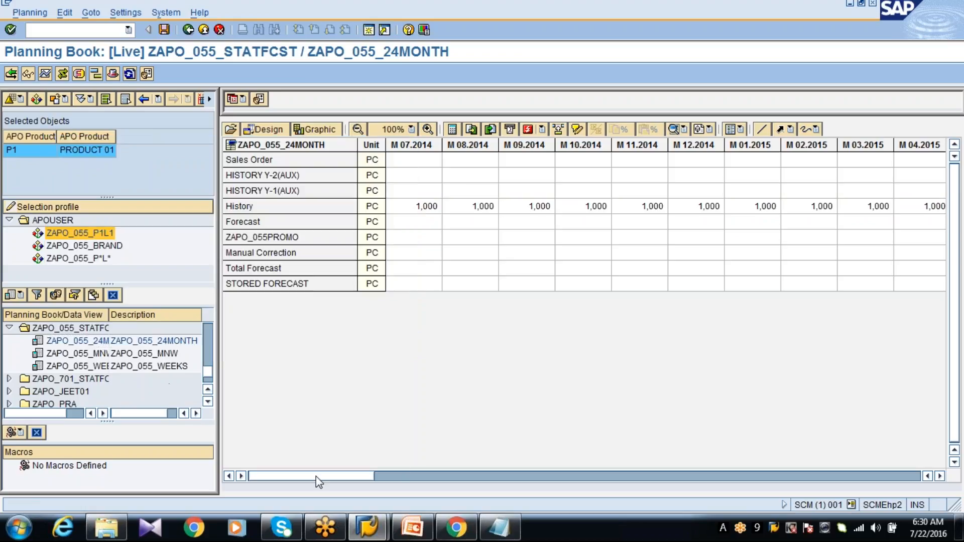
Save the planning book data and check the History values for M 04.2016 through M 06.2016
{"action": "left_click_drag", "start_coordinate": [325, 474], "coordinate": [627, 462]}
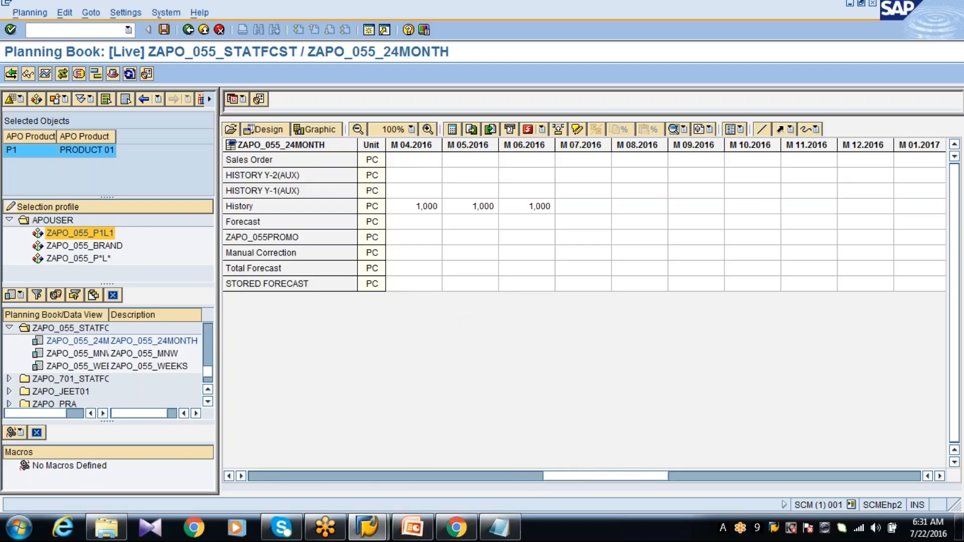
{"action": "left_click", "coordinate": [165, 31]}
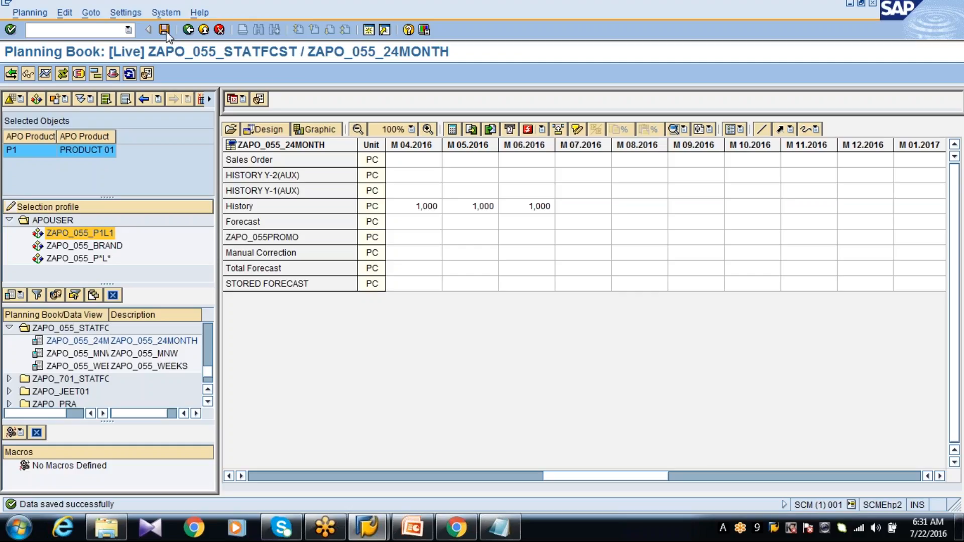
{"action": "left_click", "coordinate": [436, 206]}
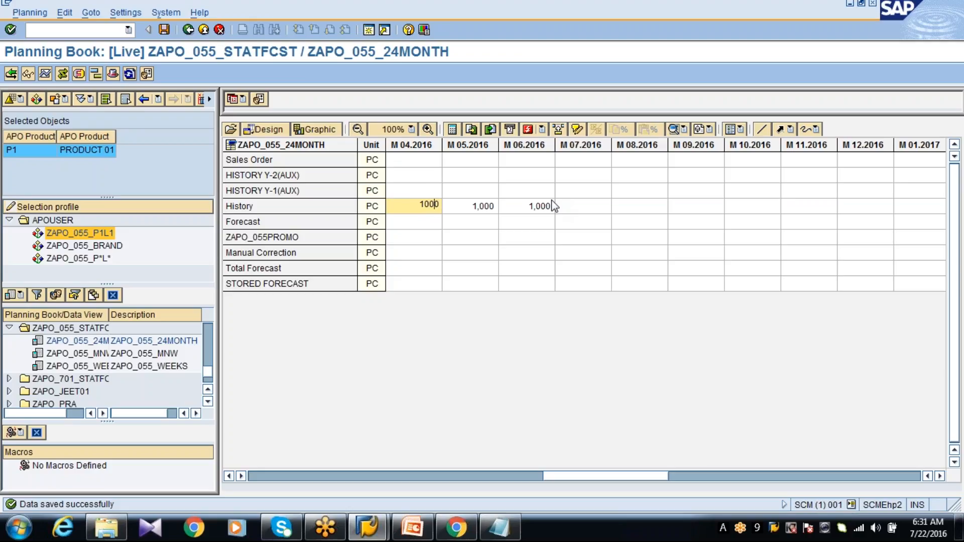
{"action": "left_click", "coordinate": [515, 207]}
{"action": "left_click", "coordinate": [463, 211]}
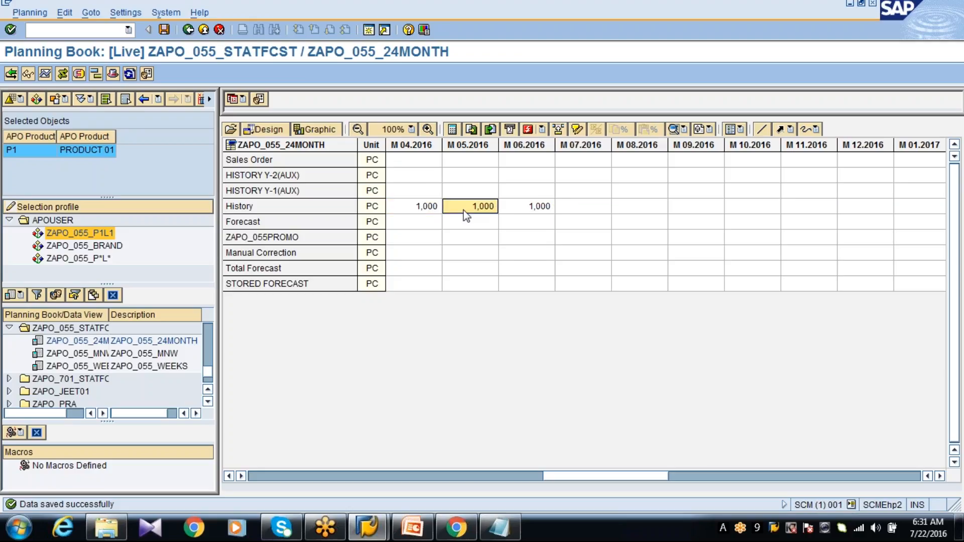
{"action": "left_click", "coordinate": [405, 210]}
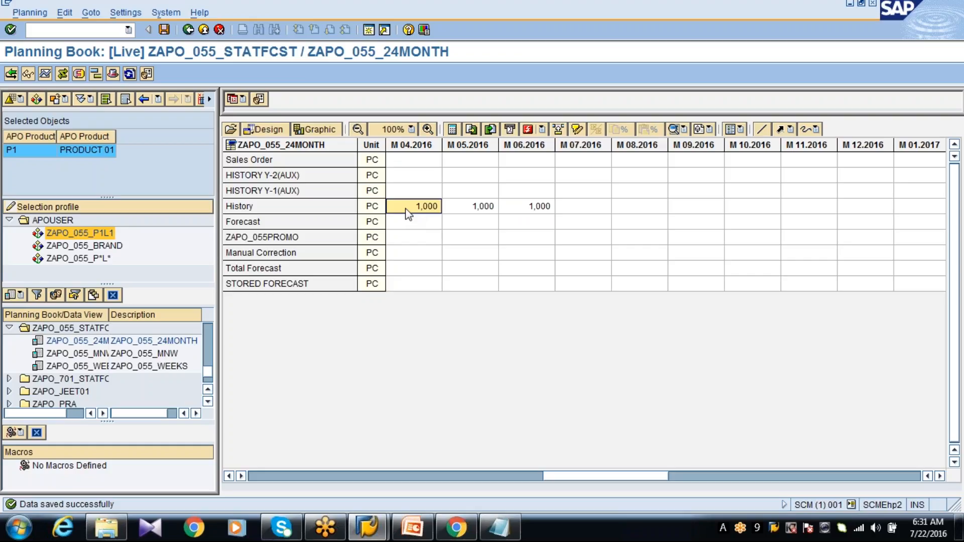
Run the univariate forecast for product P1 with the master forecast profile ZAPO_055_CONS
{"action": "left_click", "coordinate": [47, 78]}
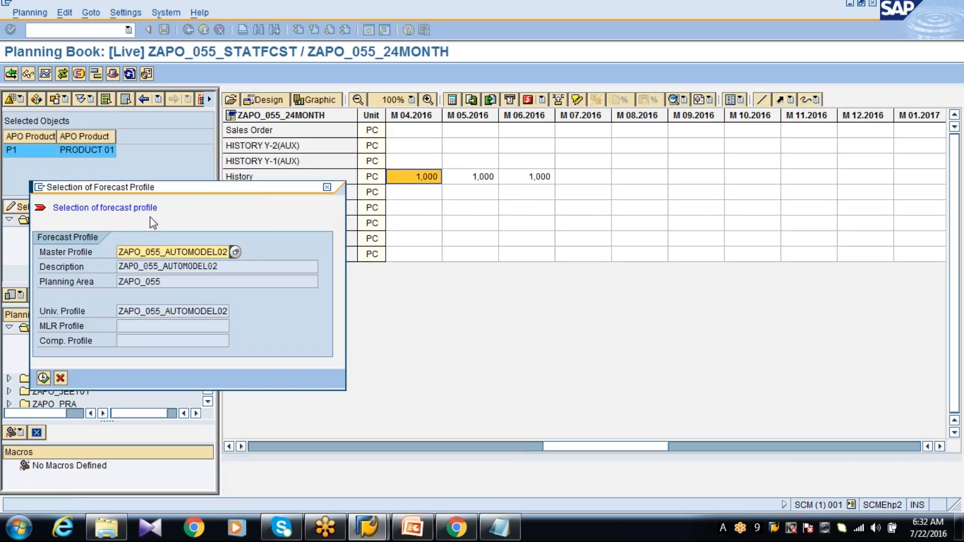
{"action": "left_click", "coordinate": [233, 252]}
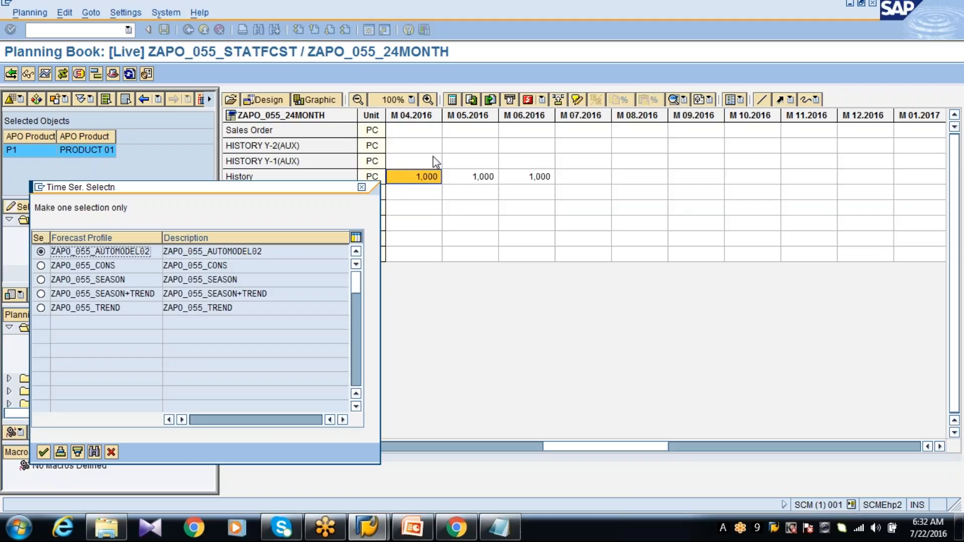
{"action": "left_click", "coordinate": [40, 265]}
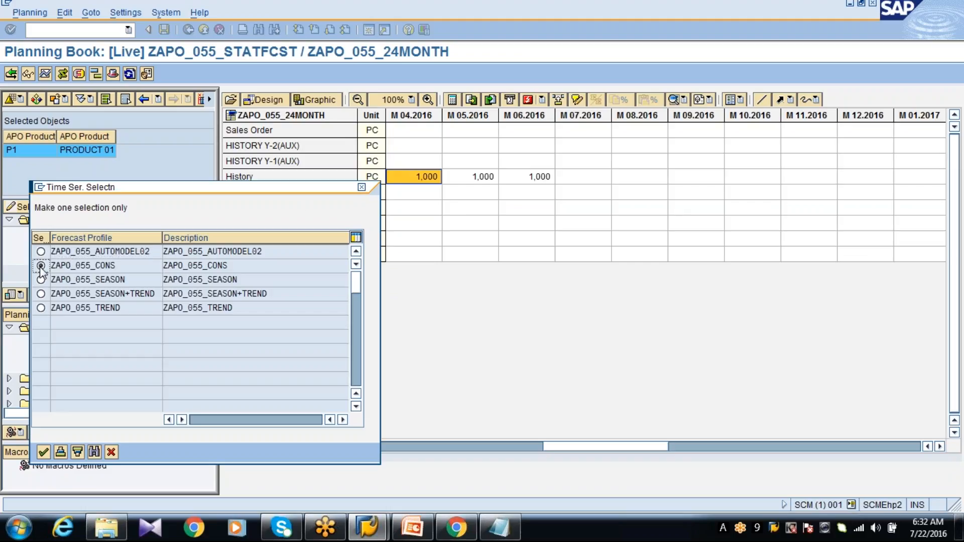
{"action": "left_click", "coordinate": [43, 452]}
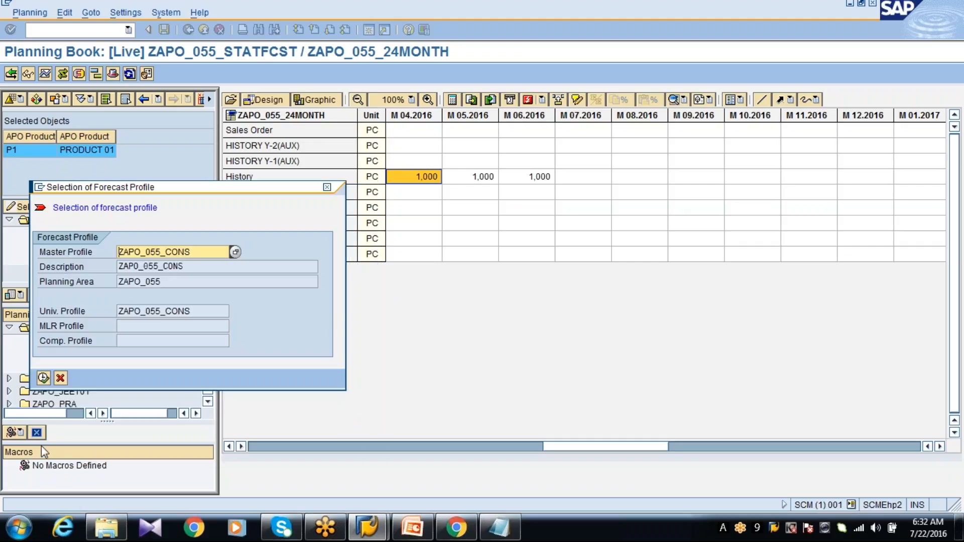
{"action": "left_click", "coordinate": [43, 378]}
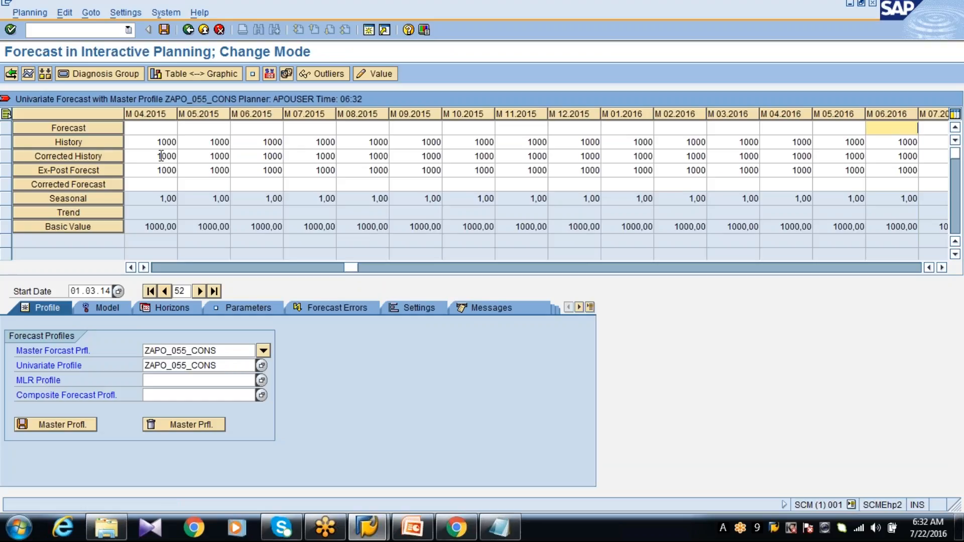
Save the forecast results, return to the planning book and save its data, highlighting the History and Forecast rows
{"action": "left_click", "coordinate": [164, 30]}
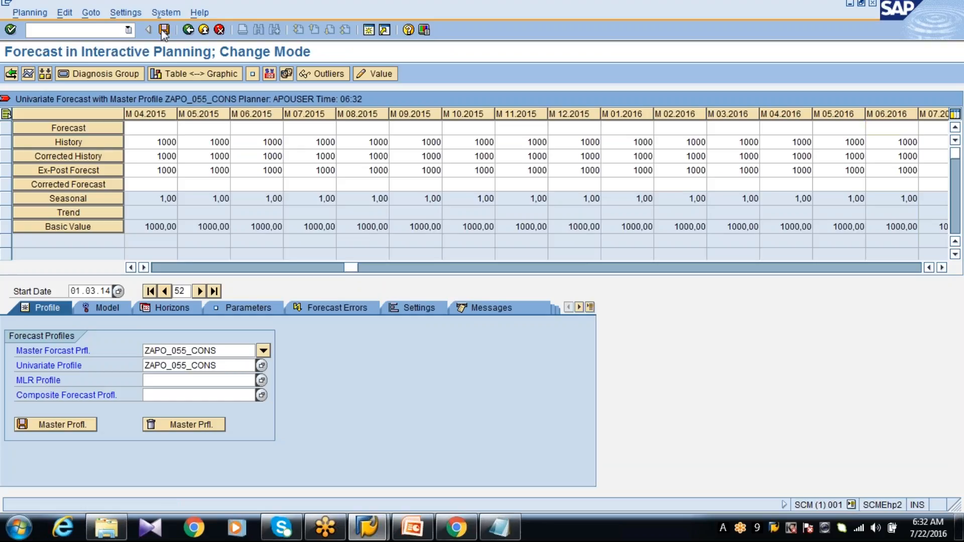
{"action": "left_click", "coordinate": [219, 29]}
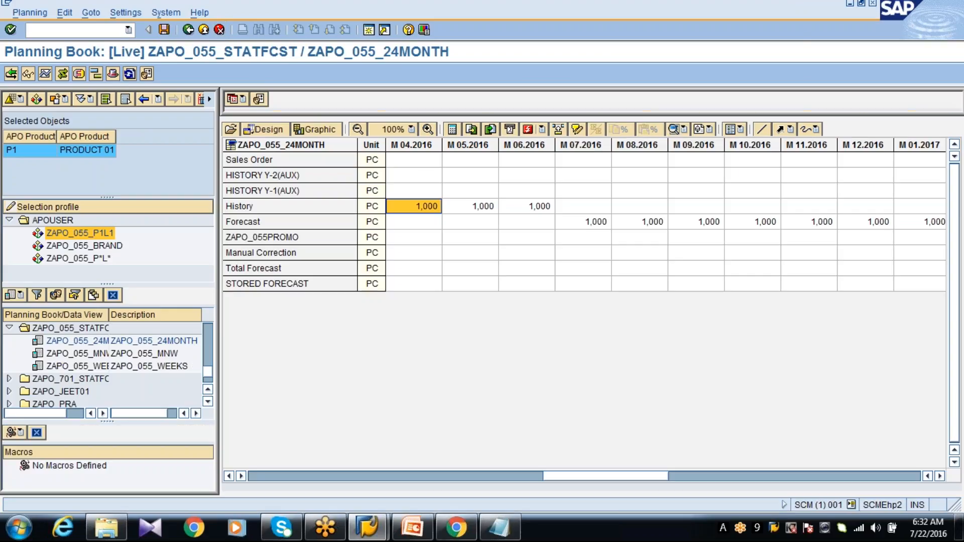
{"action": "left_click", "coordinate": [164, 31]}
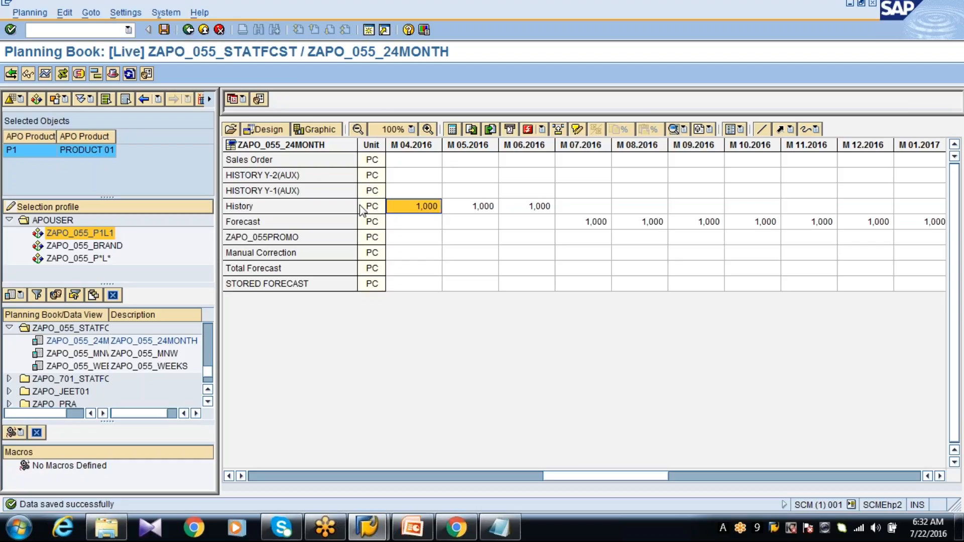
{"action": "left_click_drag", "start_coordinate": [329, 206], "coordinate": [330, 223]}
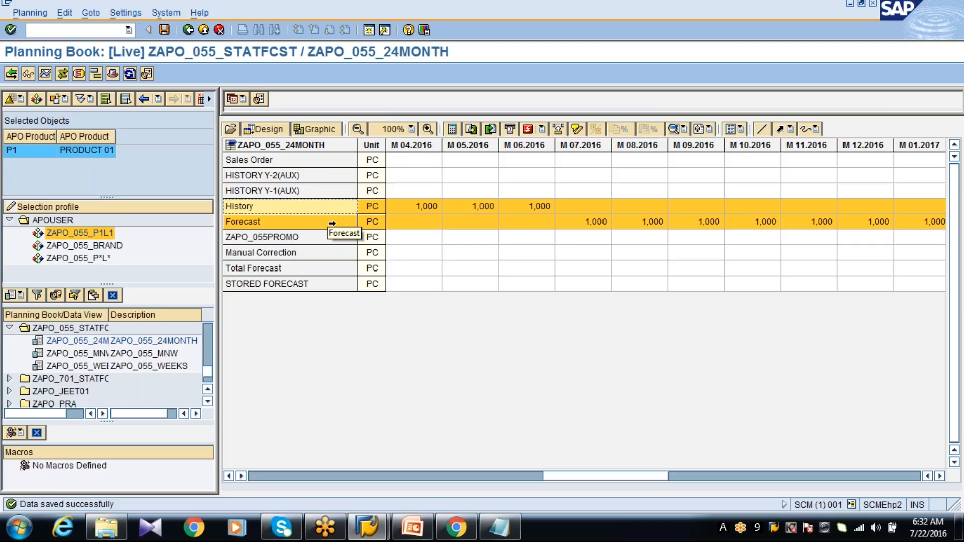
Enter a ZAPO_055PROMO quantity of 1000 for M 08.2016 and a Manual Correction of -500 for M 09.2016
{"action": "left_click", "coordinate": [646, 242]}
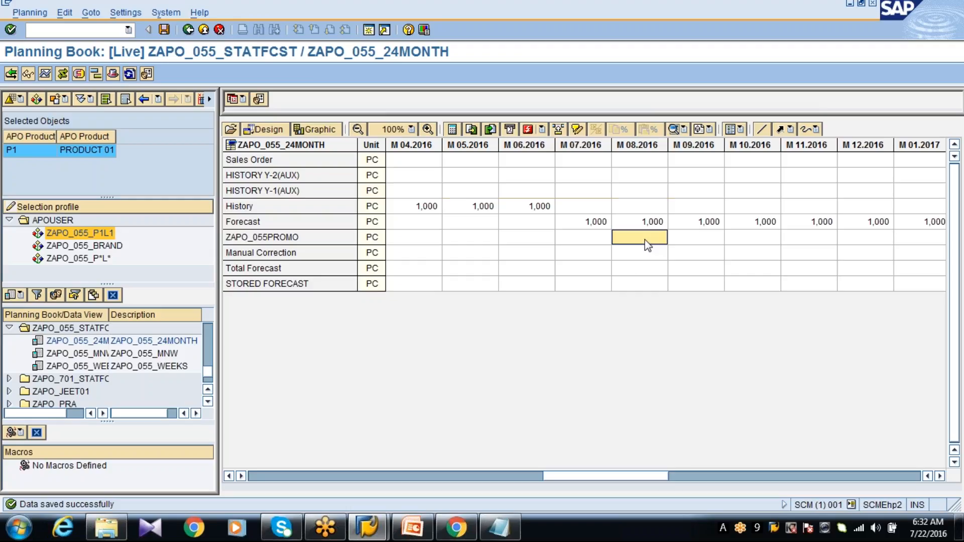
{"action": "type", "text": "1000"}
{"action": "key", "text": "Return"}
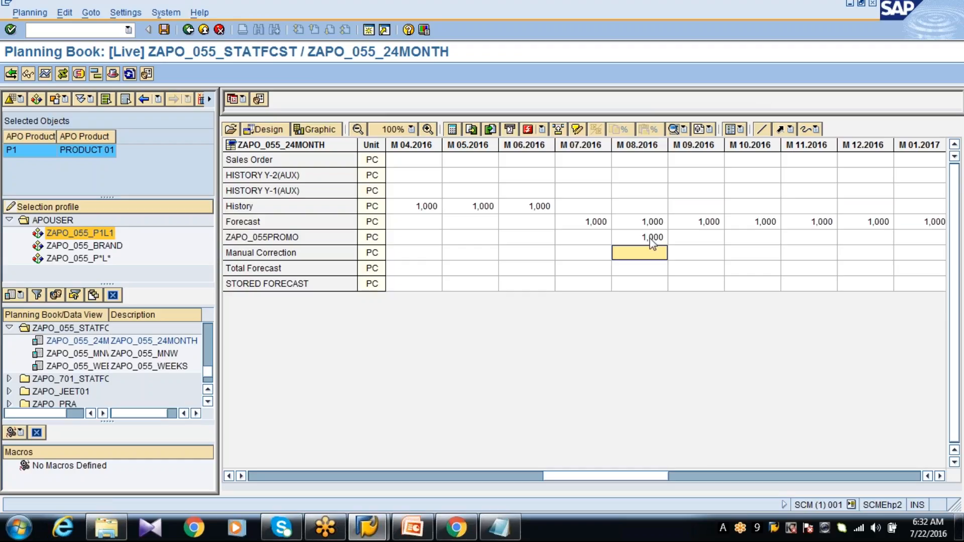
{"action": "left_click", "coordinate": [696, 257]}
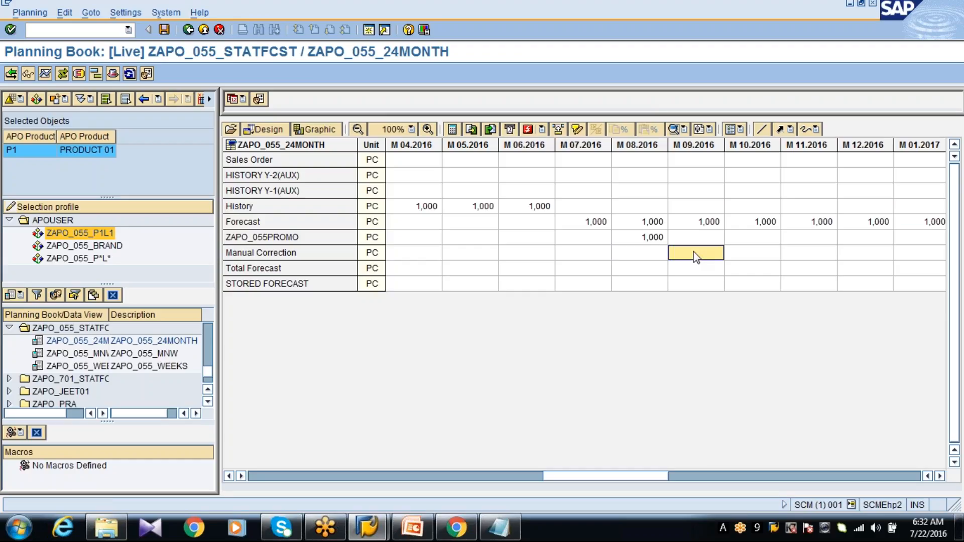
{"action": "type", "text": "-500"}
Fill in the Total Forecast with 1,000 for M 07.2016, 2,000 for M 08.2016 and 500 for M 09.2016
{"action": "left_click", "coordinate": [585, 268]}
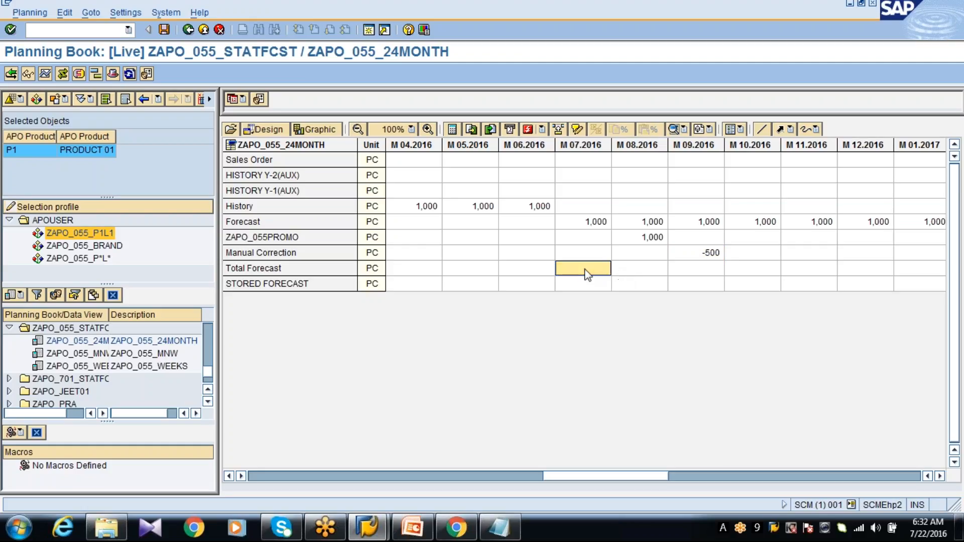
{"action": "type", "text": "1,000"}
{"action": "left_click", "coordinate": [639, 268]}
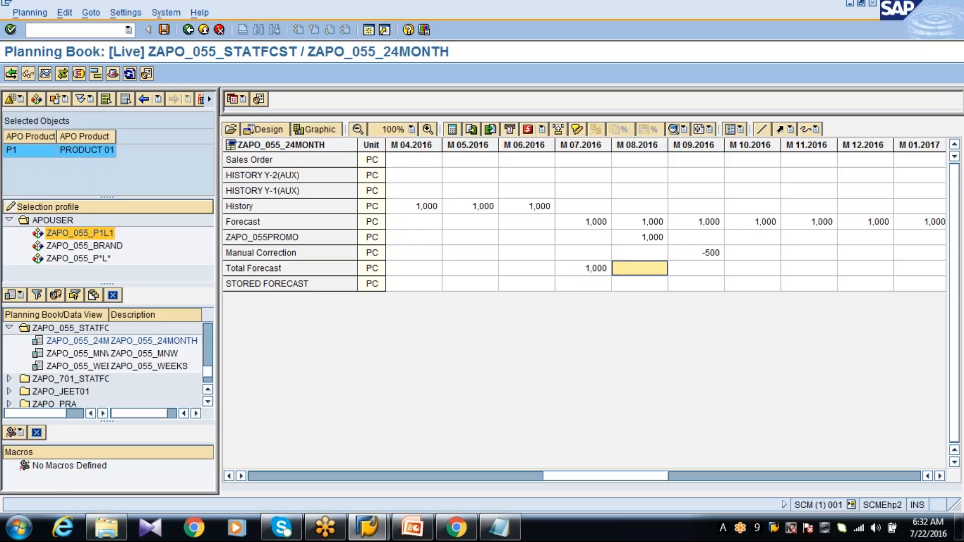
{"action": "type", "text": "2,000"}
{"action": "left_click", "coordinate": [695, 268]}
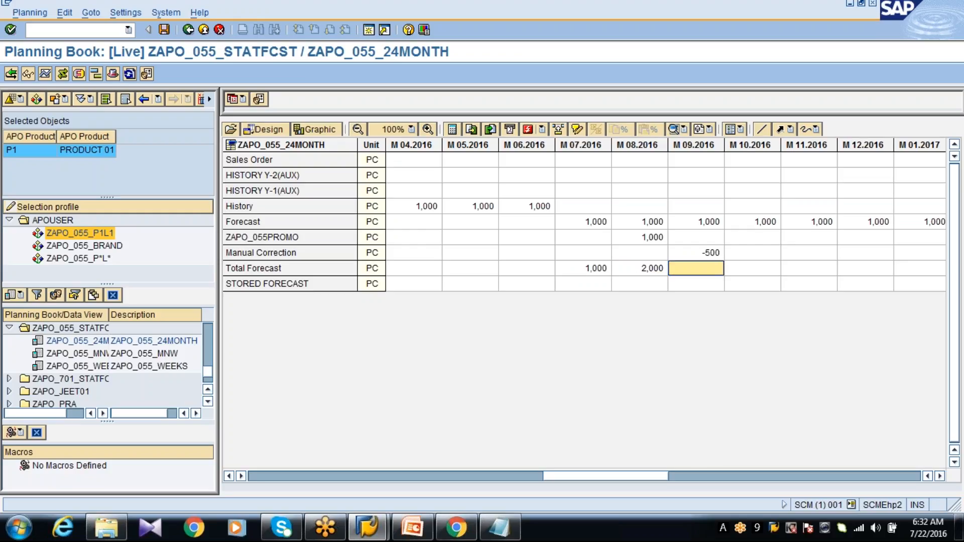
{"action": "type", "text": "500"}
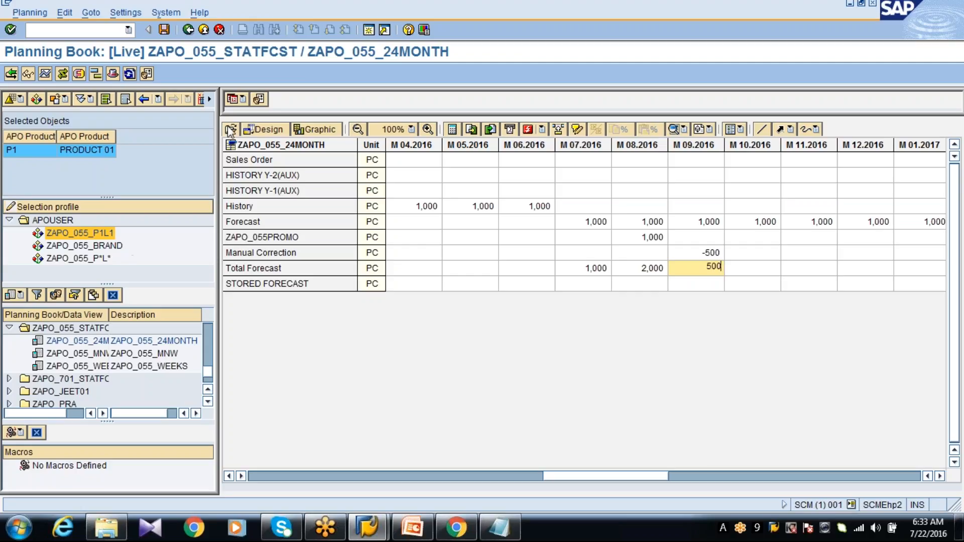
Highlight the History, Forecast and ZAPO_055PROMO rows, and consult the BW and APO data flow slide in PowerPoint before returning to SAP
{"action": "left_click", "coordinate": [272, 206]}
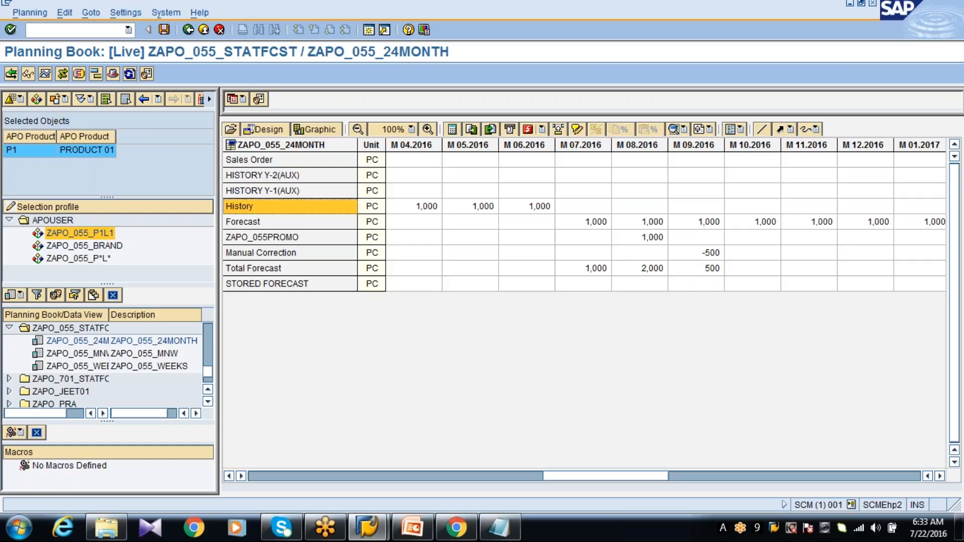
{"action": "right_click", "coordinate": [276, 208]}
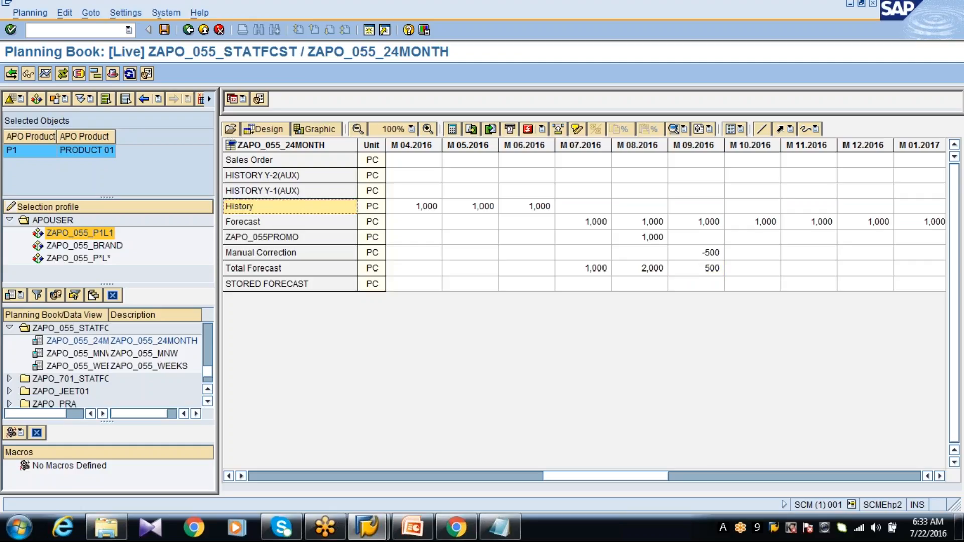
{"action": "left_click_drag", "start_coordinate": [276, 206], "coordinate": [277, 221]}
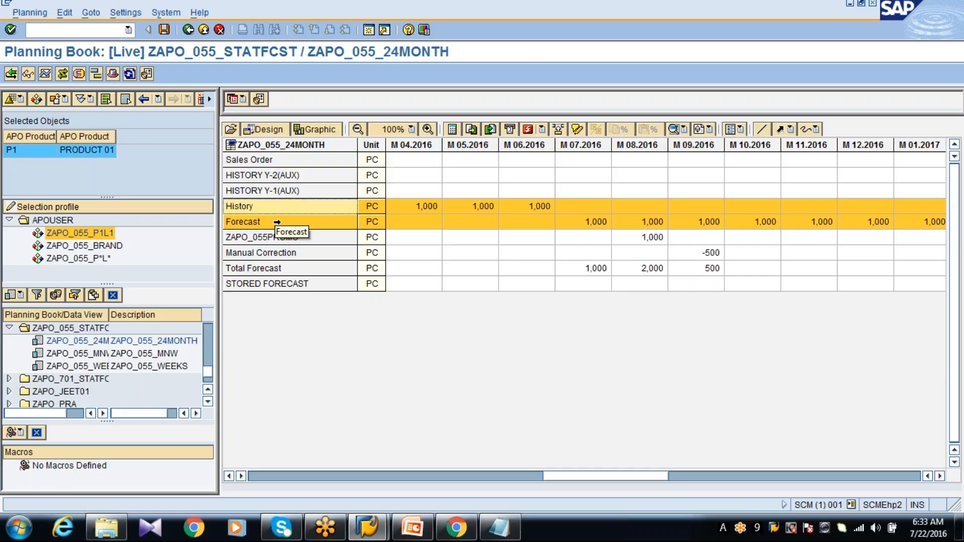
{"action": "left_click_drag", "start_coordinate": [275, 222], "coordinate": [263, 238]}
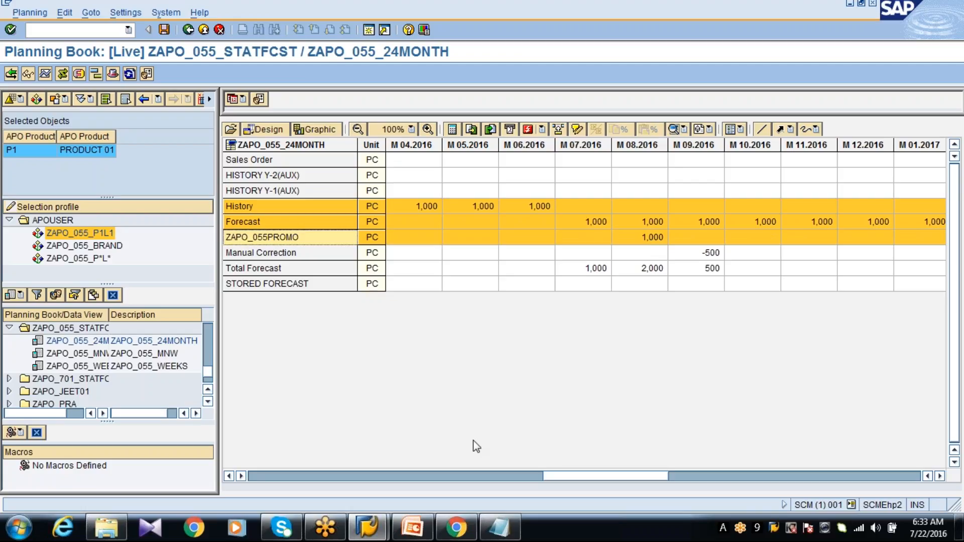
{"action": "left_click", "coordinate": [415, 530]}
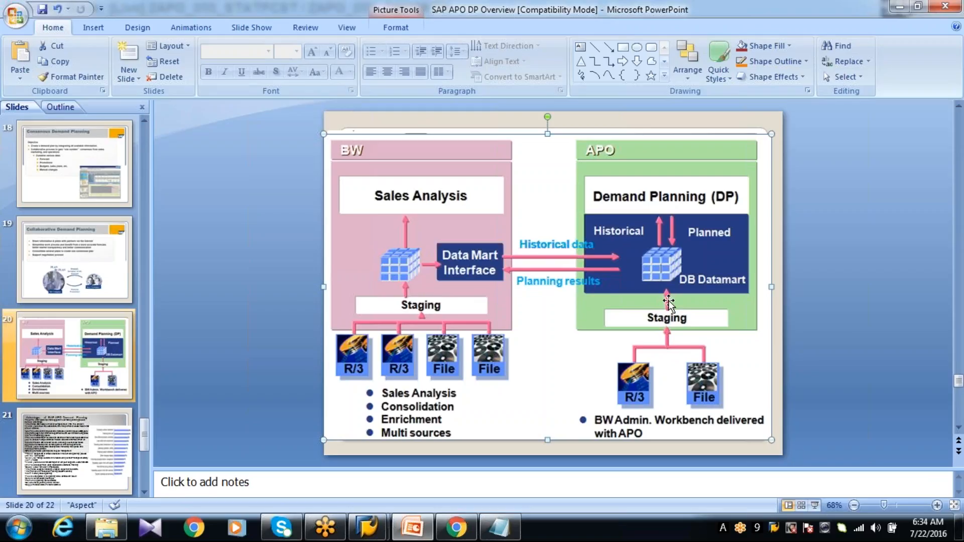
{"action": "key", "text": "alt+Tab"}
Review the promotion, Manual Correction, Total Forecast, Sales Order, HISTORY Y-2 and Y-1 auxiliary, and STORED FORECAST key figures in the planning grid
{"action": "left_click", "coordinate": [636, 242]}
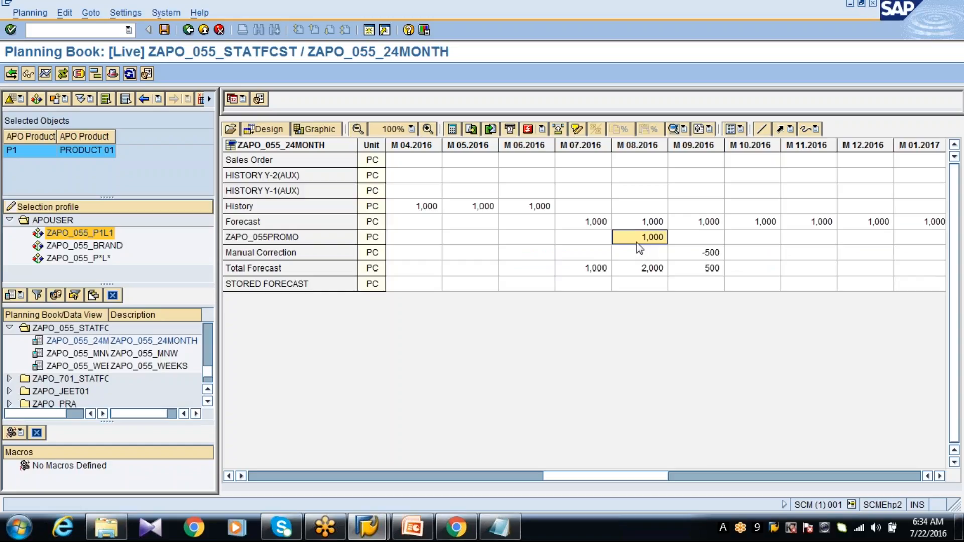
{"action": "left_click", "coordinate": [636, 251]}
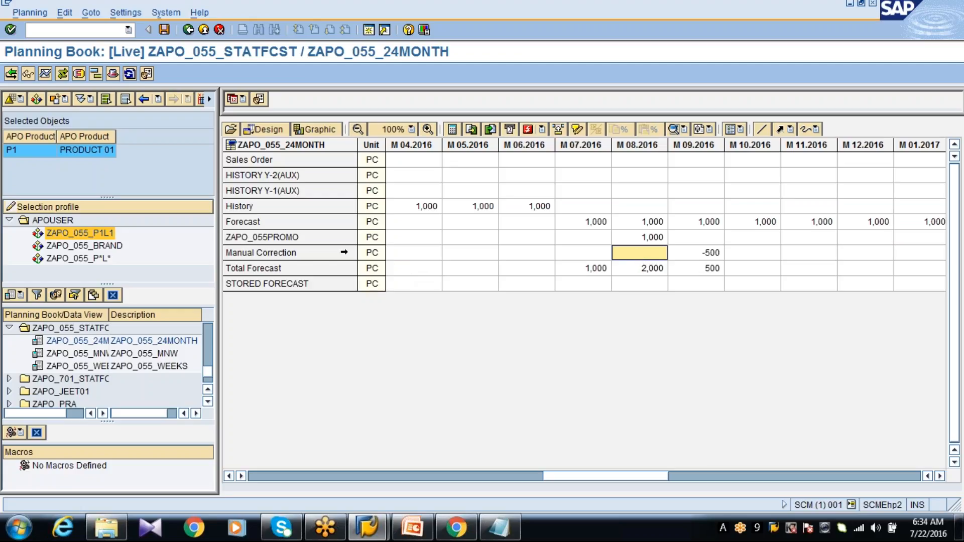
{"action": "left_click", "coordinate": [344, 251]}
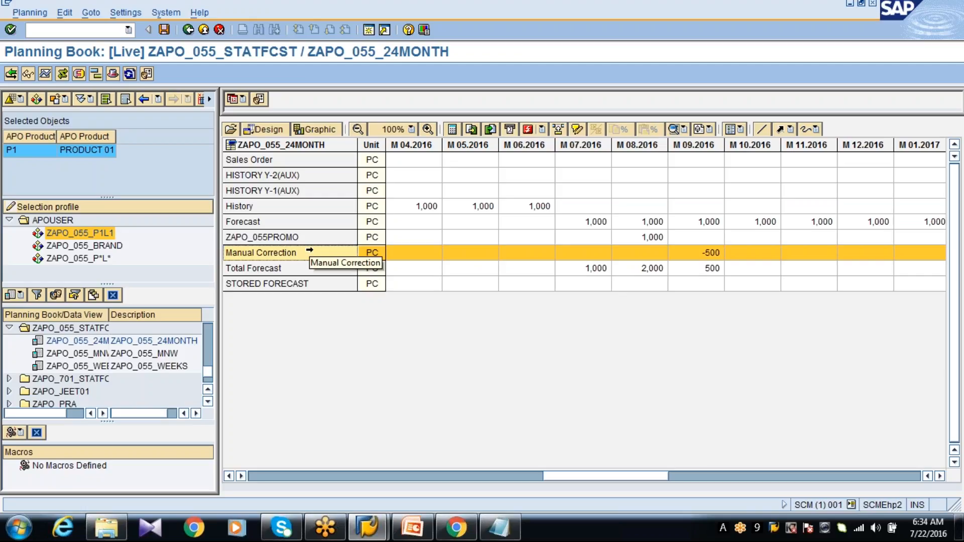
{"action": "left_click", "coordinate": [284, 269]}
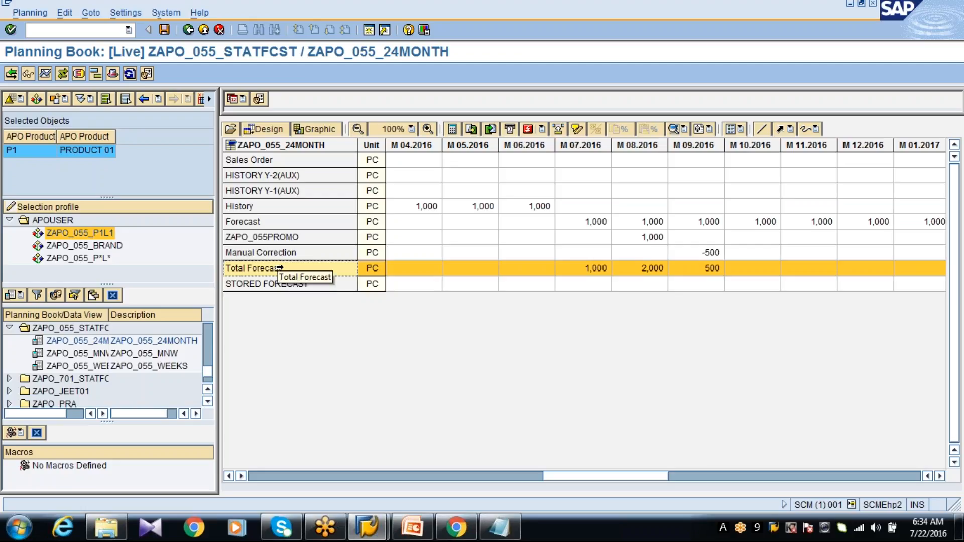
{"action": "left_click", "coordinate": [261, 159]}
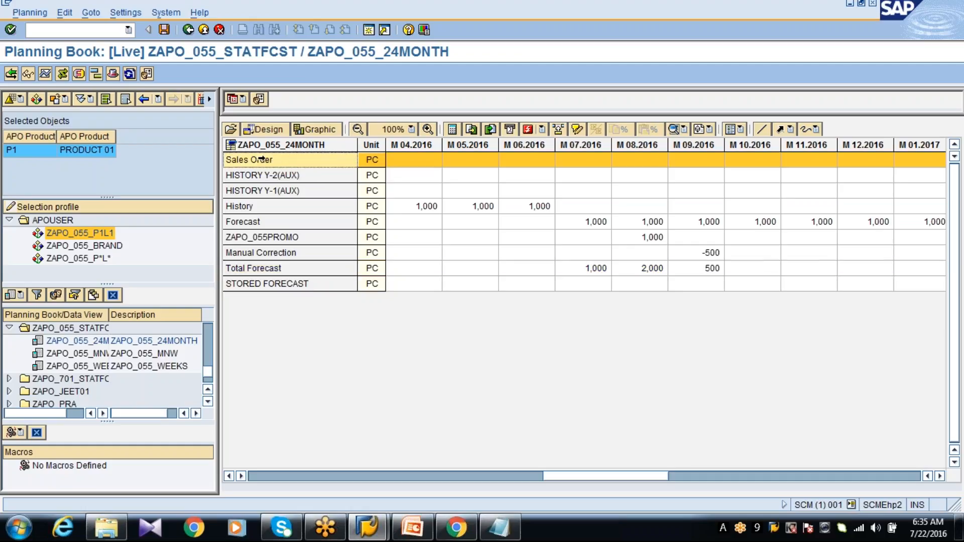
{"action": "left_click", "coordinate": [261, 174]}
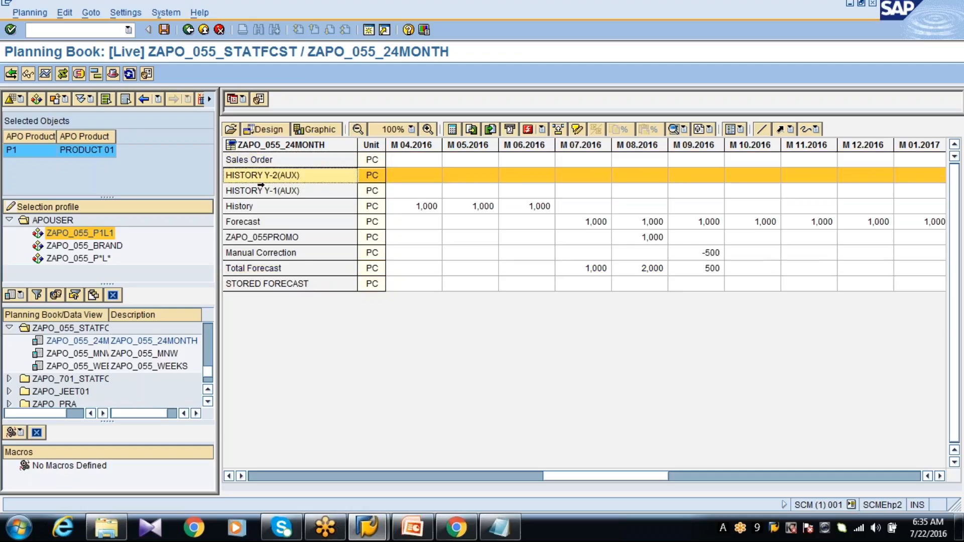
{"action": "left_click_drag", "start_coordinate": [261, 174], "coordinate": [261, 190]}
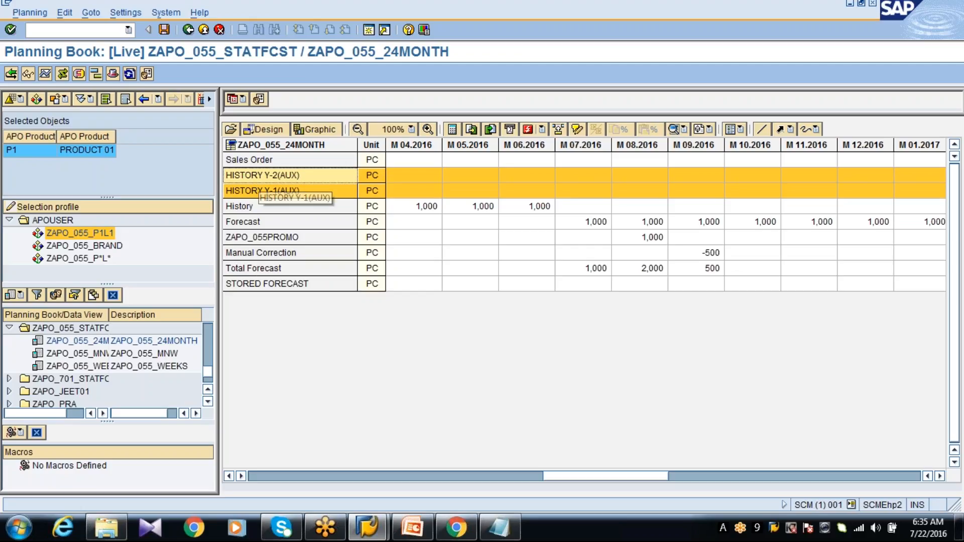
{"action": "left_click", "coordinate": [261, 280]}
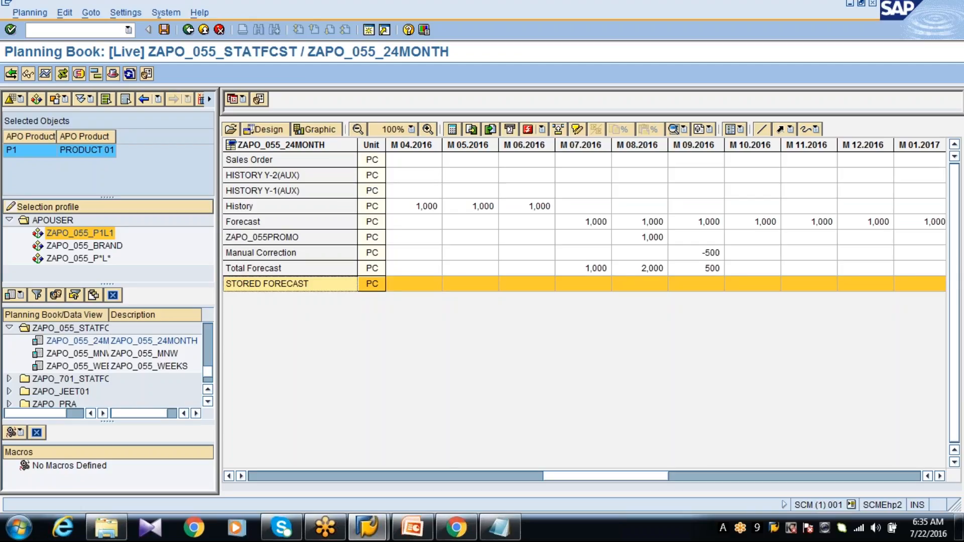
Switch to the SAP APO DP Overview presentation in PowerPoint to view the BW and APO integration diagram
{"action": "left_click", "coordinate": [412, 525]}
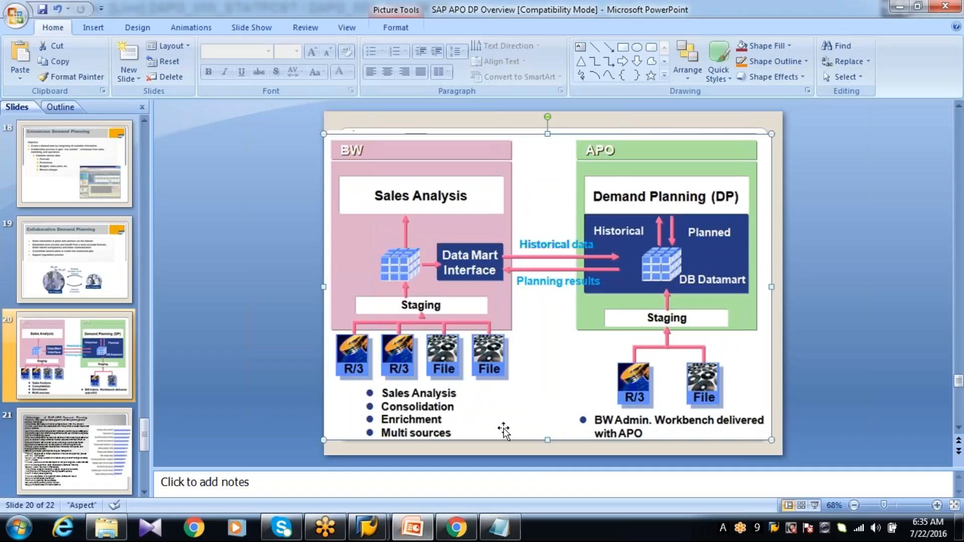
Switch back to the SAP planning book and highlight the Forecast and Total Forecast rows
{"action": "left_click", "coordinate": [424, 530]}
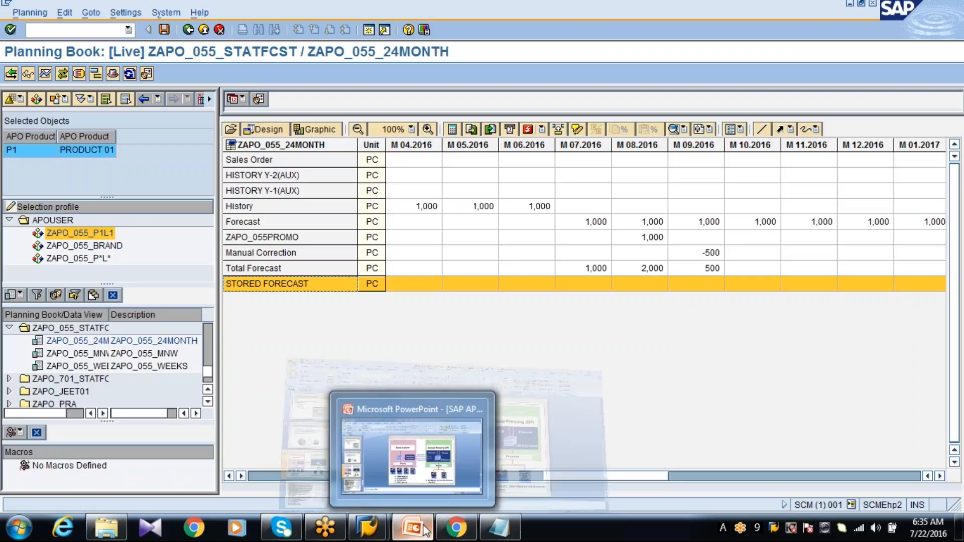
{"action": "left_click", "coordinate": [256, 221]}
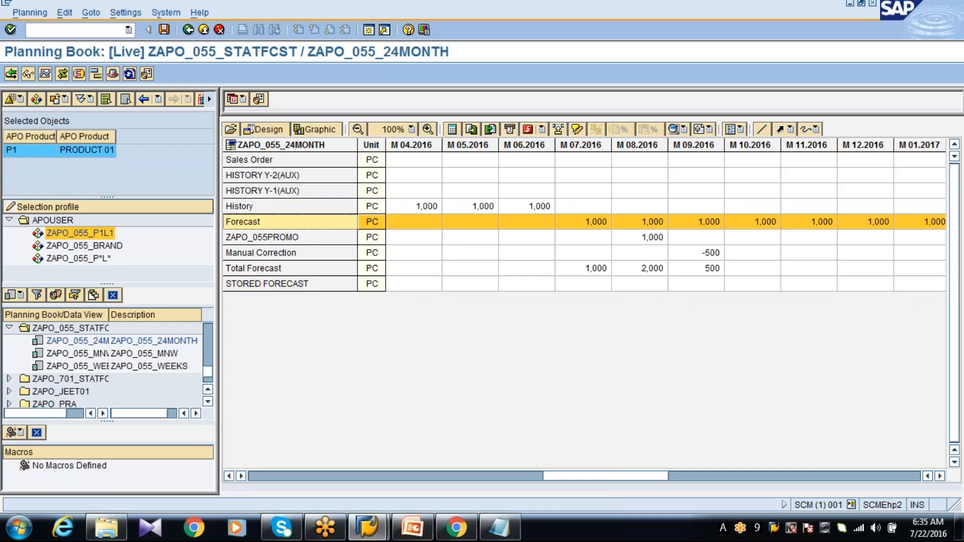
{"action": "left_click", "coordinate": [245, 268]}
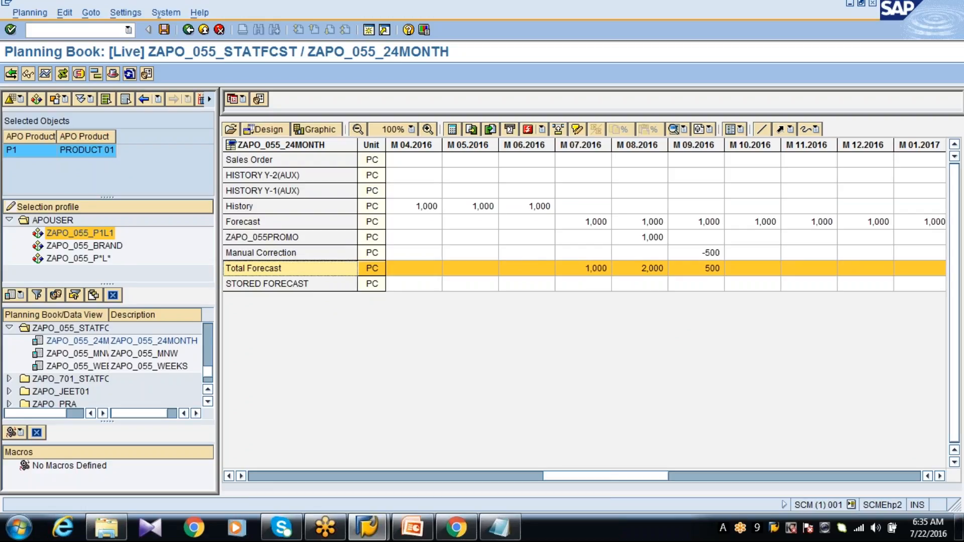
Show the selector with Selections only, add the Data Views section, and display the Macros section as well
{"action": "left_click", "coordinate": [20, 99]}
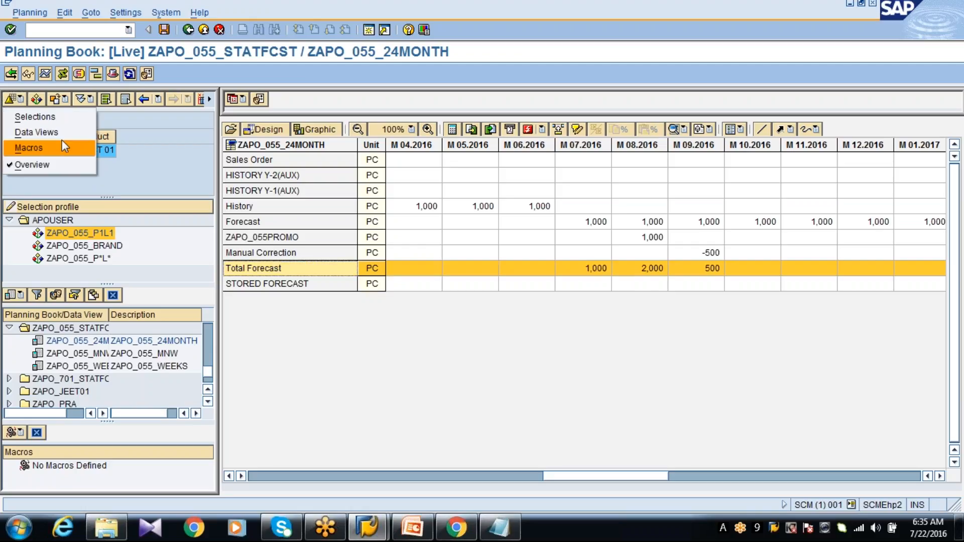
{"action": "left_click", "coordinate": [56, 119]}
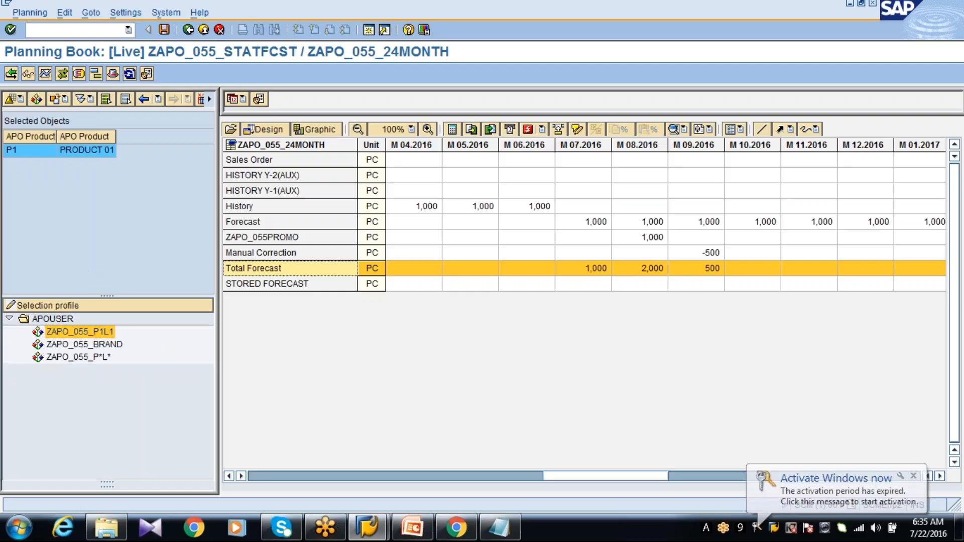
{"action": "left_click", "coordinate": [23, 99]}
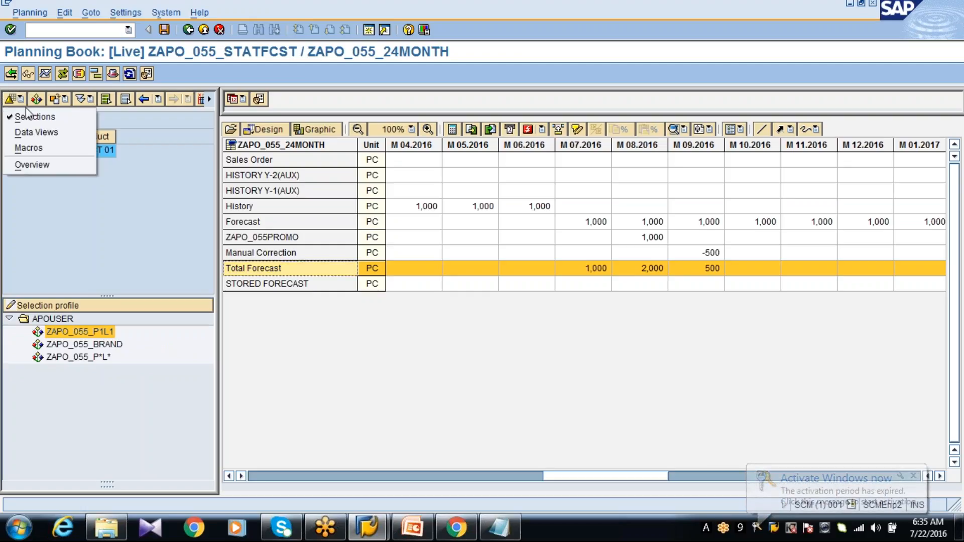
{"action": "left_click", "coordinate": [35, 131]}
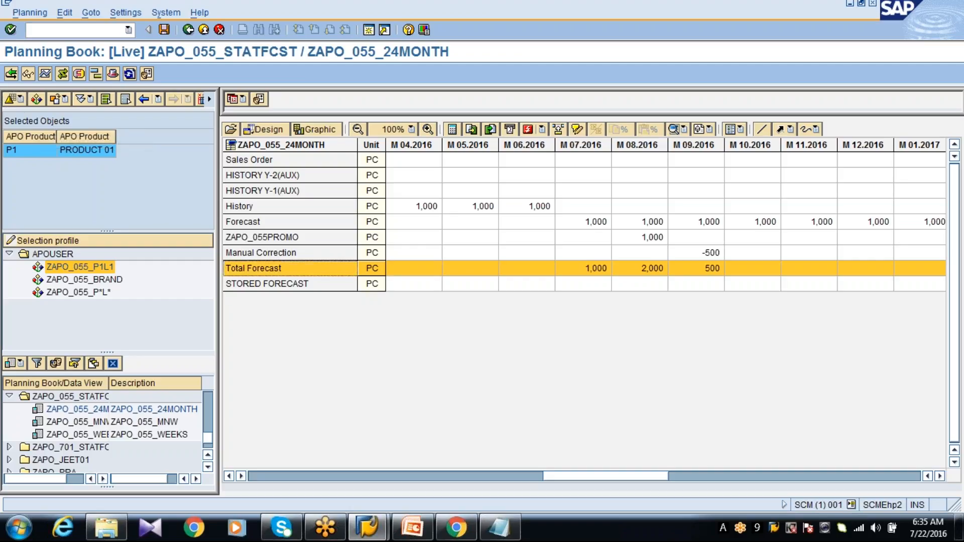
{"action": "left_click", "coordinate": [23, 98]}
{"action": "left_click", "coordinate": [32, 148]}
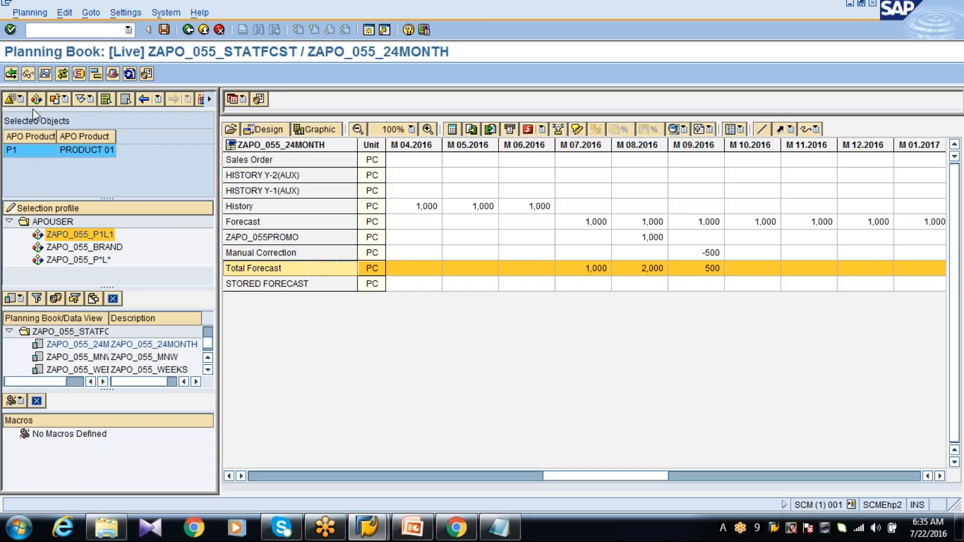
Review the characteristics offered by the two navigation lists for the selected APO Product, without choosing any
{"action": "left_click", "coordinate": [59, 100]}
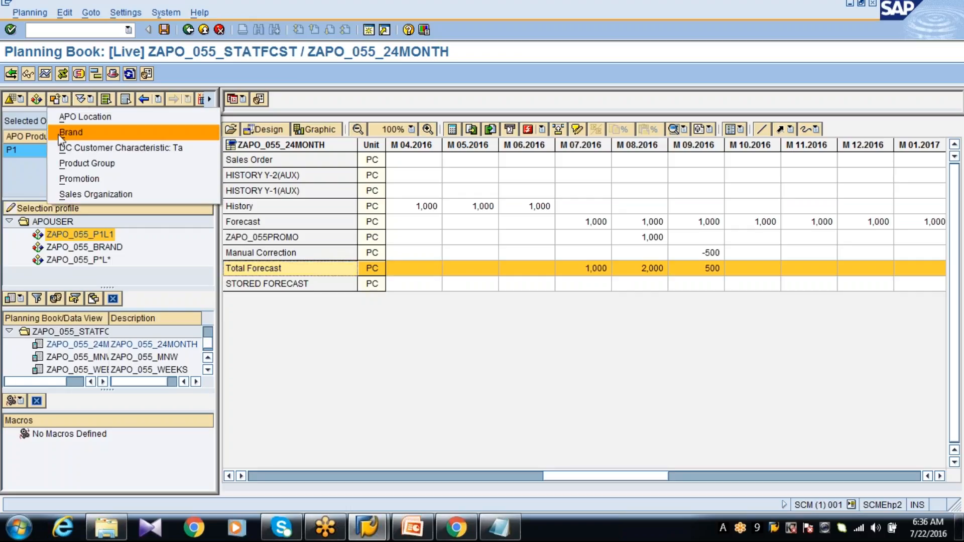
{"action": "left_click", "coordinate": [21, 176]}
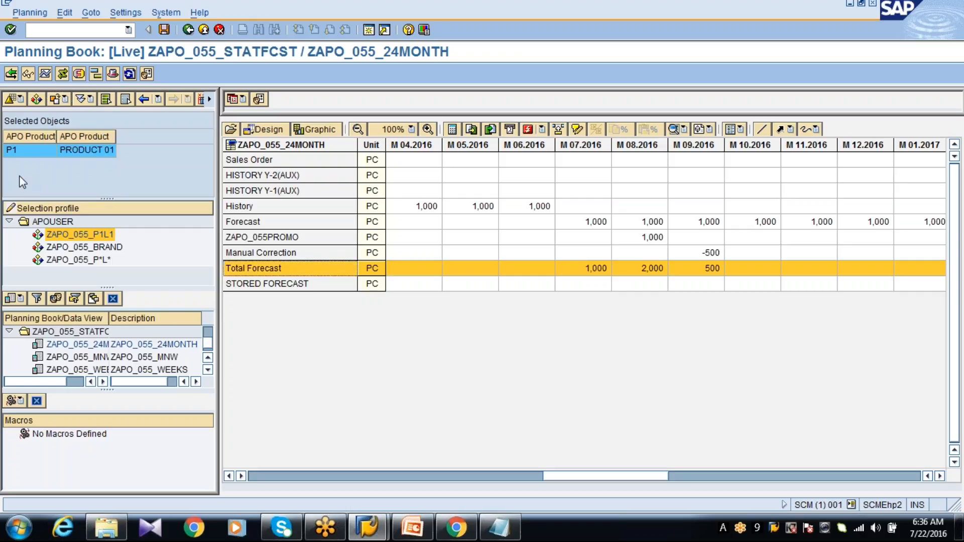
{"action": "left_click", "coordinate": [90, 99]}
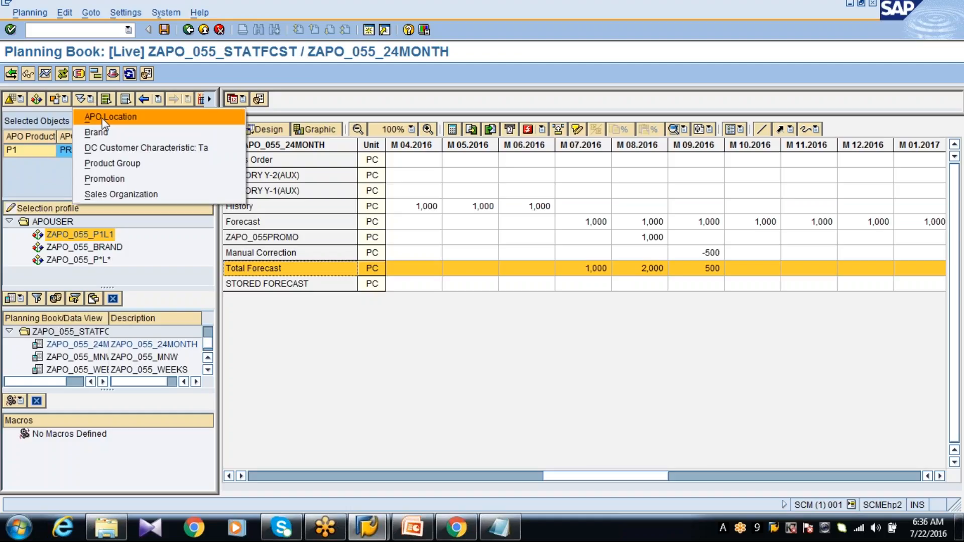
{"action": "left_click", "coordinate": [46, 176]}
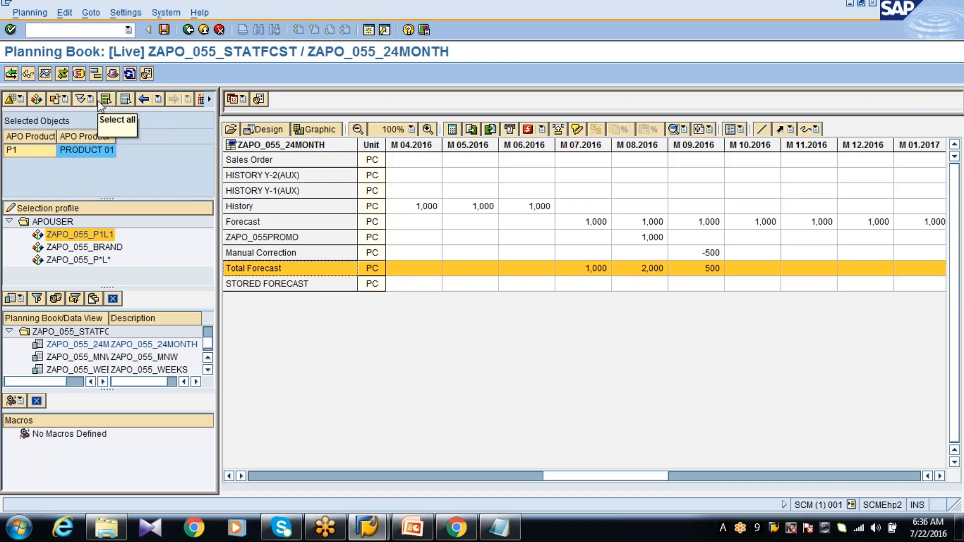
Load the ZAPO_055_P*L* selection profile, select all of its products, and deselect them again
{"action": "left_click", "coordinate": [88, 266]}
{"action": "double_click", "coordinate": [88, 266]}
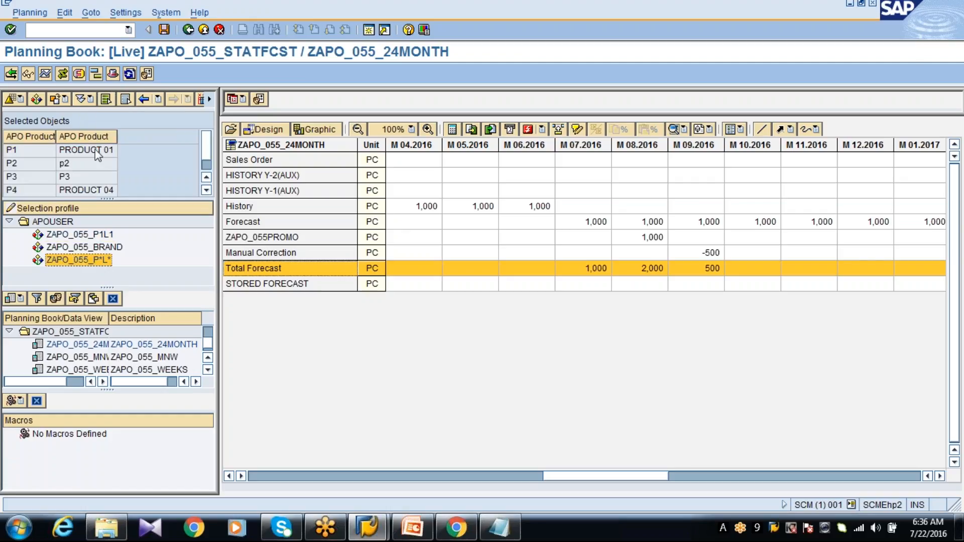
{"action": "left_click", "coordinate": [124, 102]}
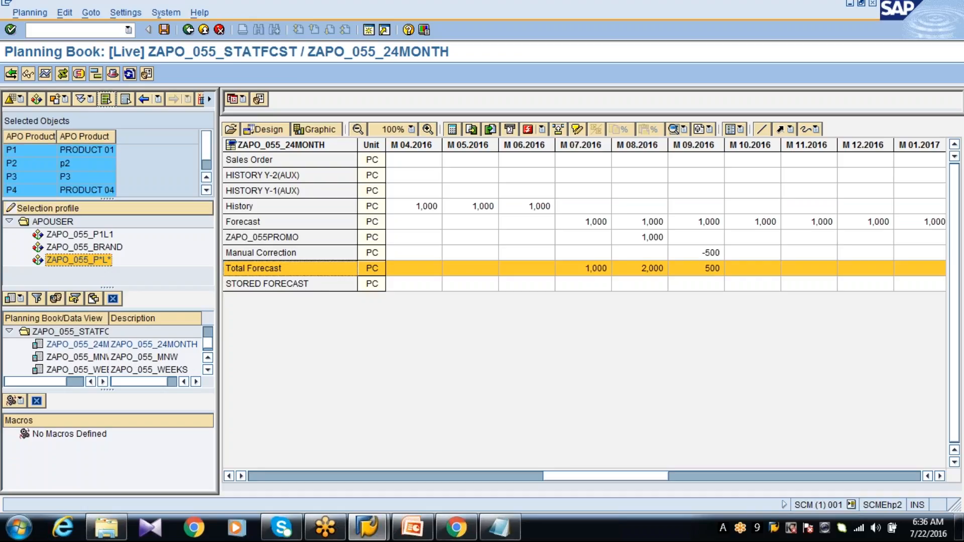
{"action": "left_click", "coordinate": [124, 102]}
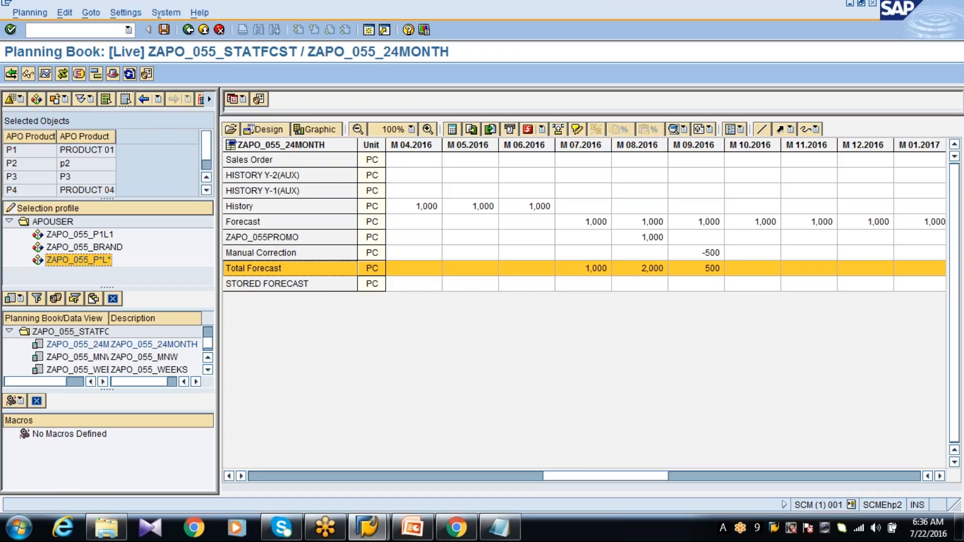
Examine the selection fields available for APO Product, mark the Short through Long Description fields, and close the dialog without applying
{"action": "left_click", "coordinate": [202, 101]}
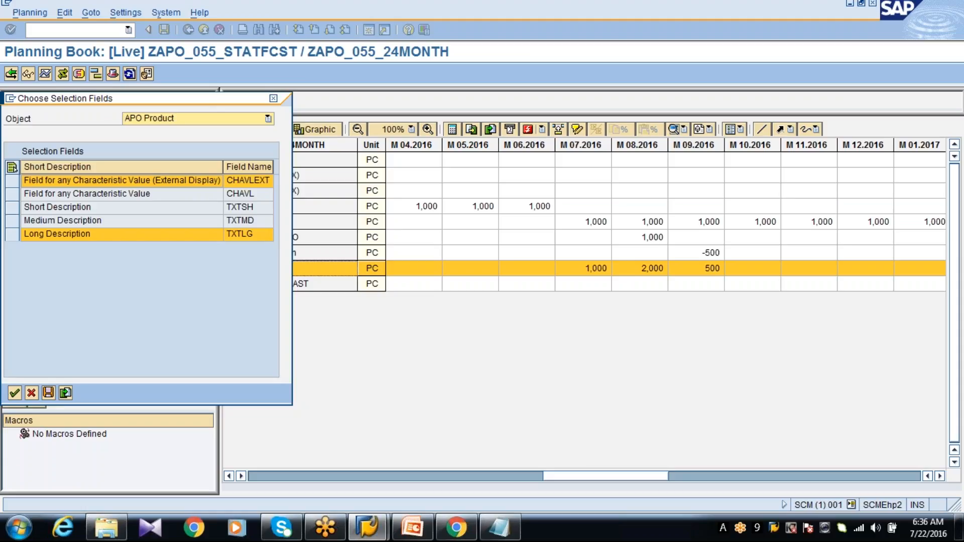
{"action": "left_click", "coordinate": [152, 192]}
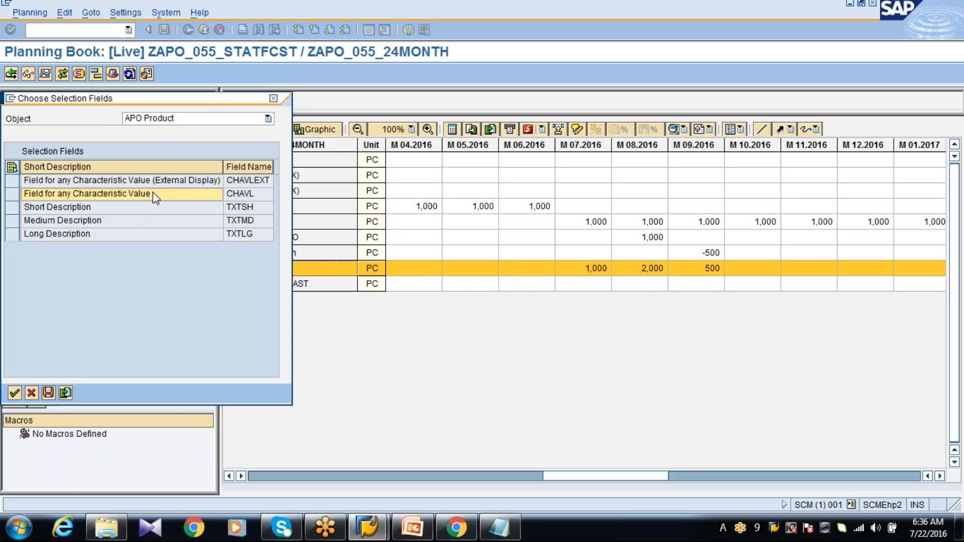
{"action": "left_click", "coordinate": [132, 210]}
{"action": "left_click", "coordinate": [134, 234], "text": "shift"}
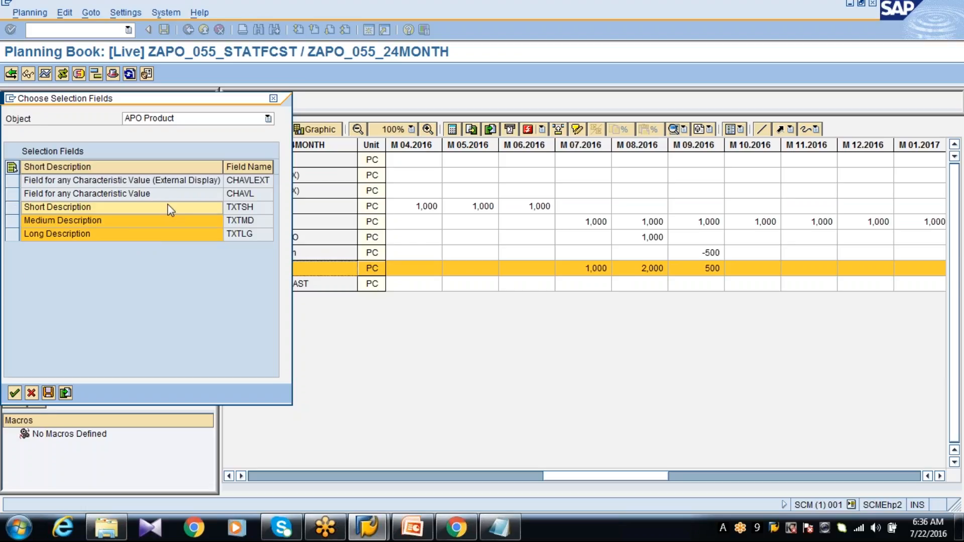
{"action": "left_click", "coordinate": [271, 101]}
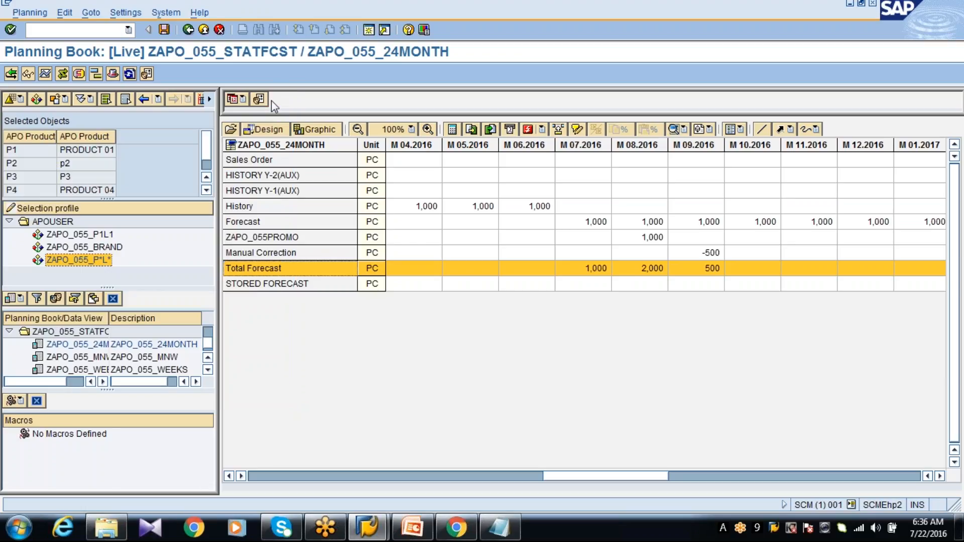
Load the planning data for all listed products without saving the changes, and switch the planning book to design mode
{"action": "left_click", "coordinate": [231, 130]}
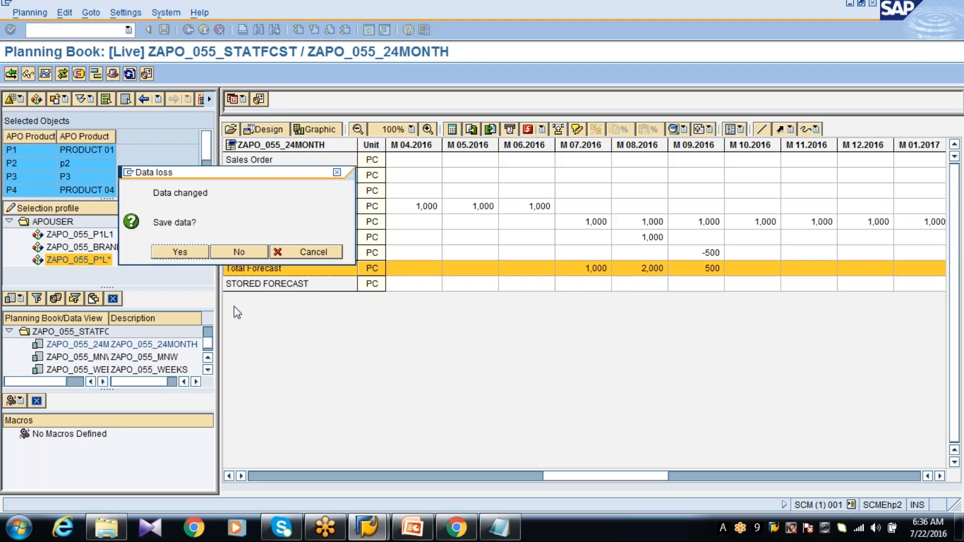
{"action": "left_click", "coordinate": [235, 252]}
{"action": "left_click", "coordinate": [257, 128]}
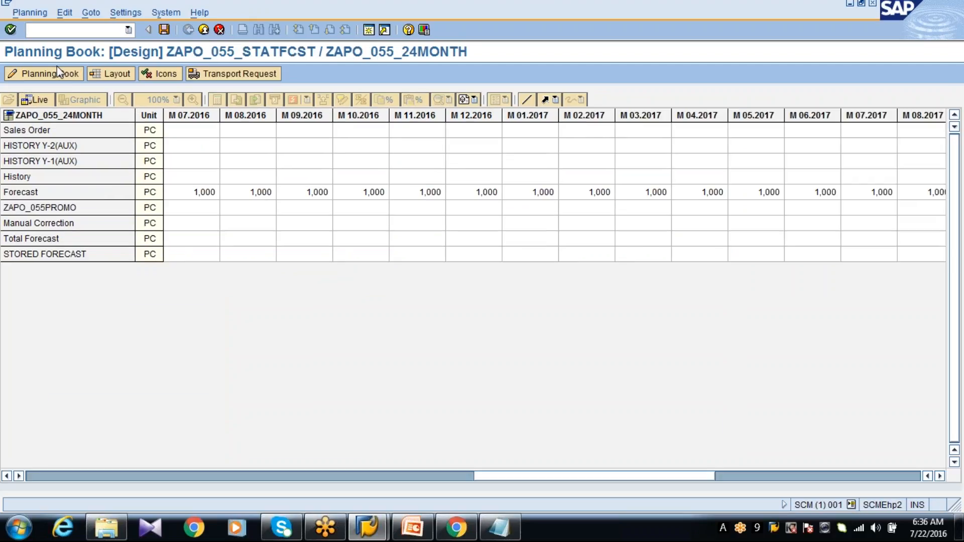
Review the planning area assignment and key figures of ZAPO_055_STATFCST in the planning book wizard, and close it
{"action": "left_click", "coordinate": [57, 80]}
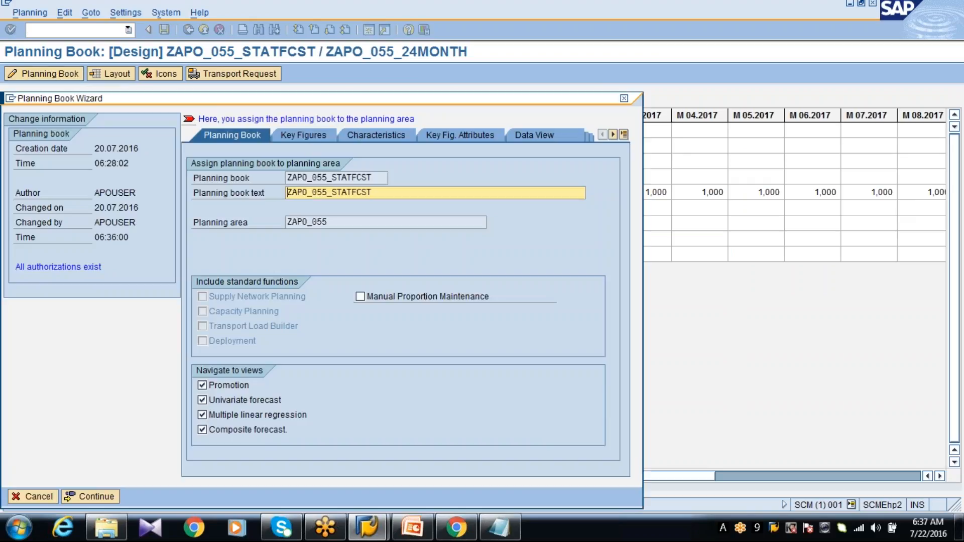
{"action": "left_click", "coordinate": [316, 135]}
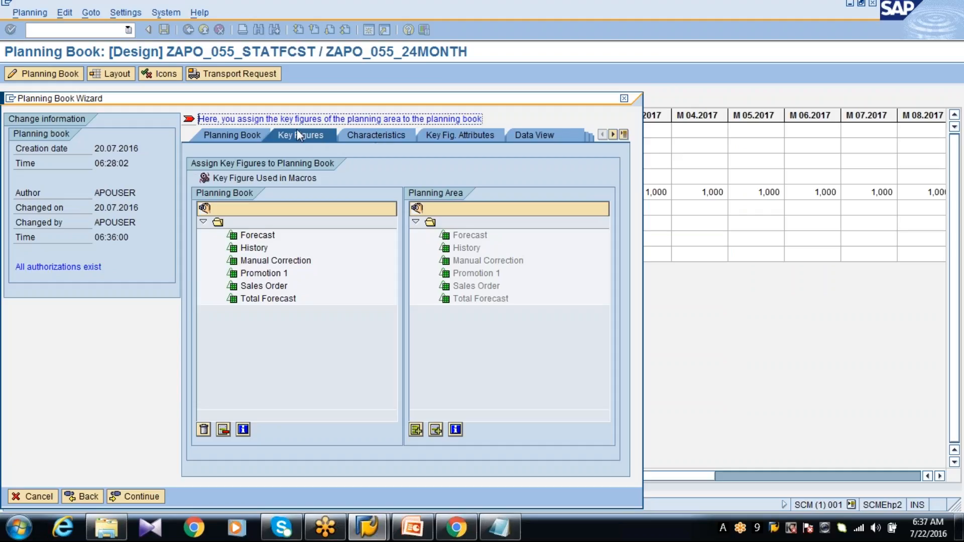
{"action": "left_click", "coordinate": [248, 136]}
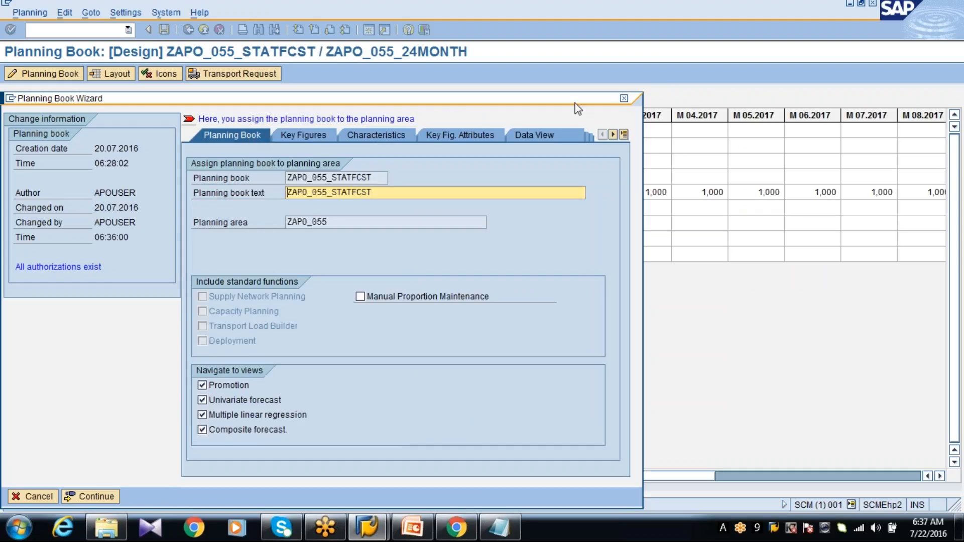
{"action": "left_click", "coordinate": [625, 99]}
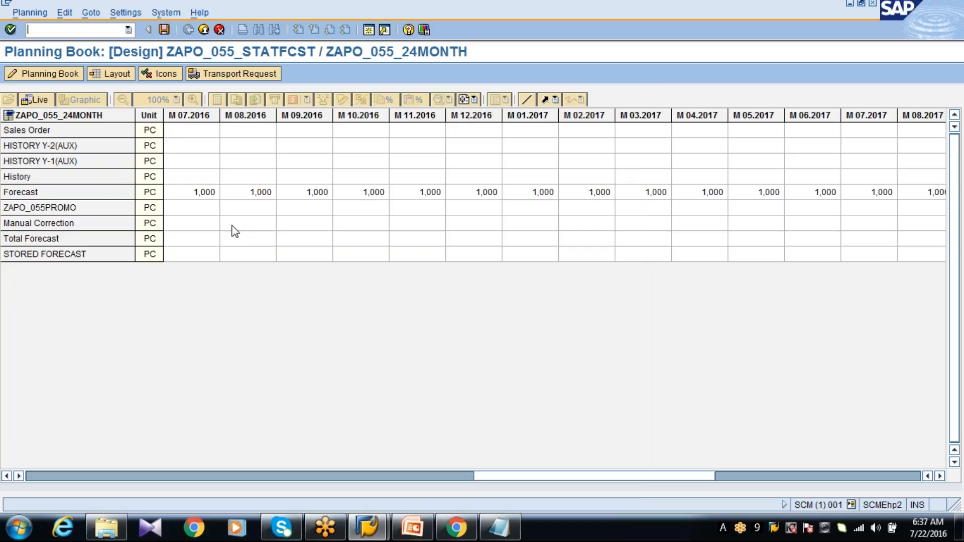
Make the Total Forecast row output only and return to live mode, saving the design for all functional areas
{"action": "left_click", "coordinate": [117, 237]}
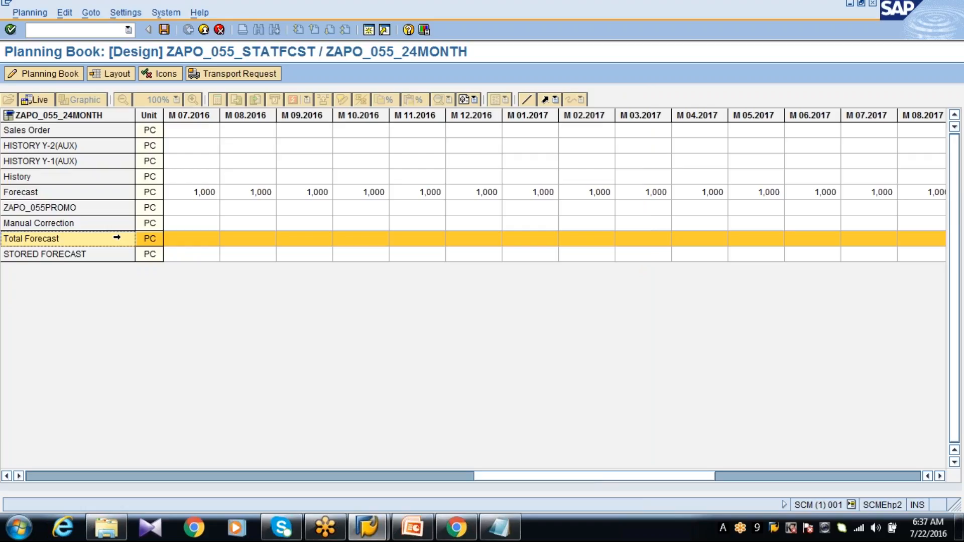
{"action": "right_click", "coordinate": [116, 238]}
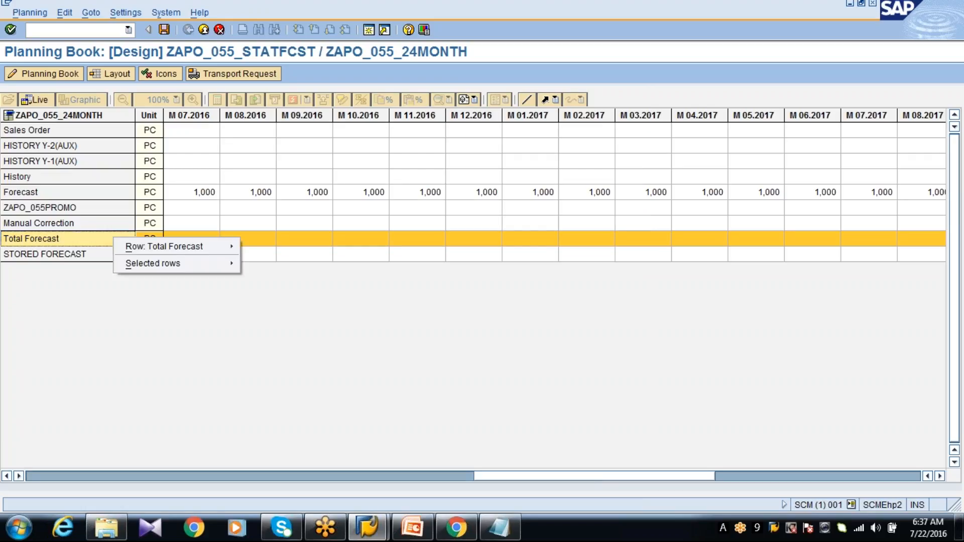
{"action": "mouse_move", "coordinate": [204, 270]}
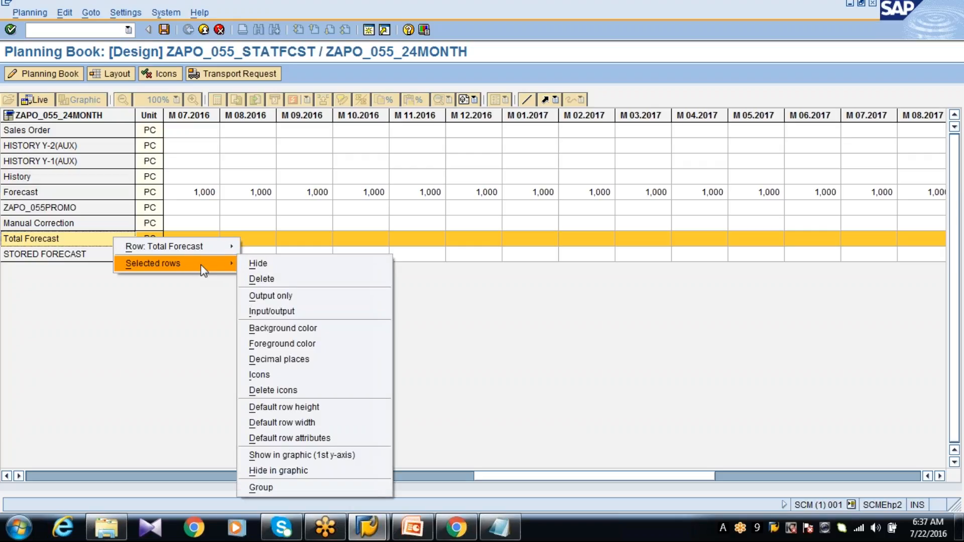
{"action": "left_click", "coordinate": [312, 299]}
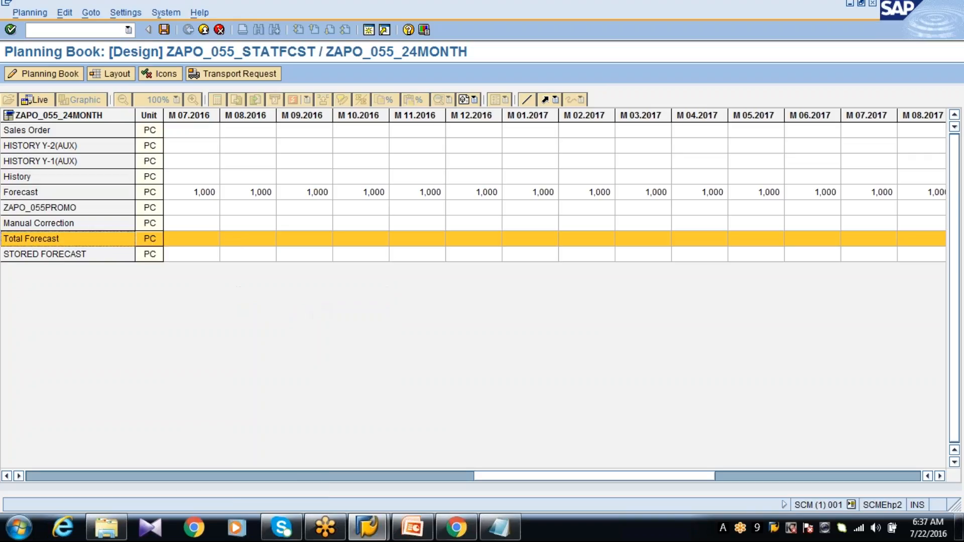
{"action": "left_click", "coordinate": [37, 98]}
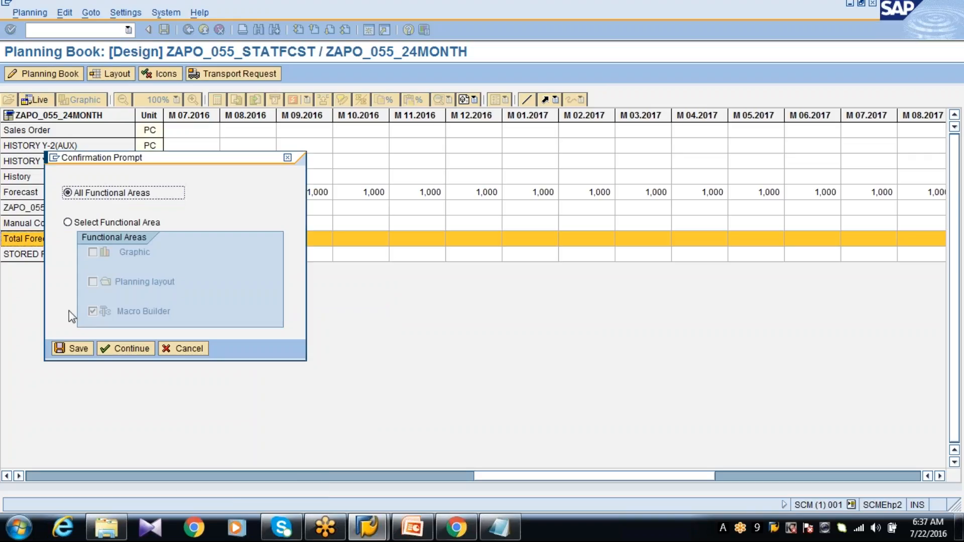
{"action": "left_click", "coordinate": [66, 353]}
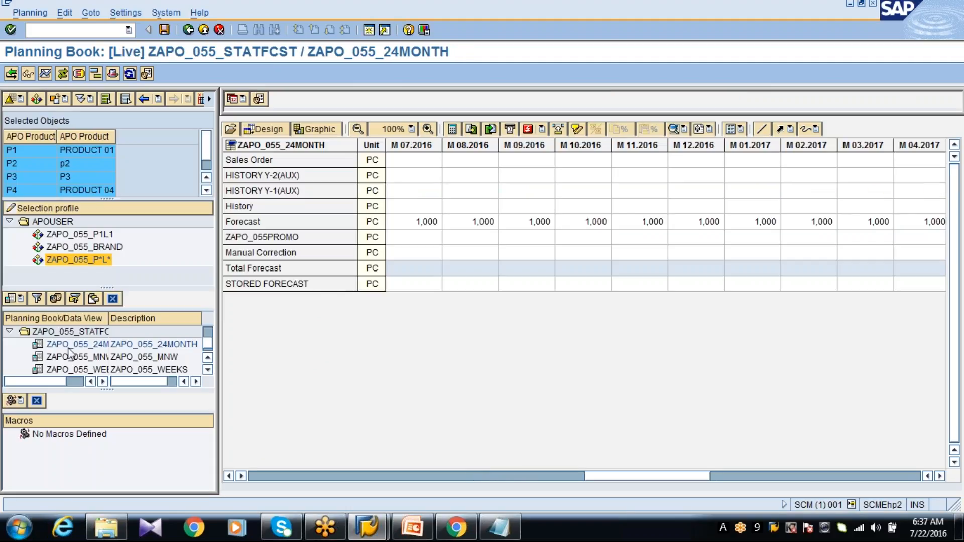
Check the Total Forecast cell for M 09.2016 and highlight the Forecast, ZAPO_055PROMO and Manual Correction cells for M 07.2016
{"action": "left_click", "coordinate": [526, 274]}
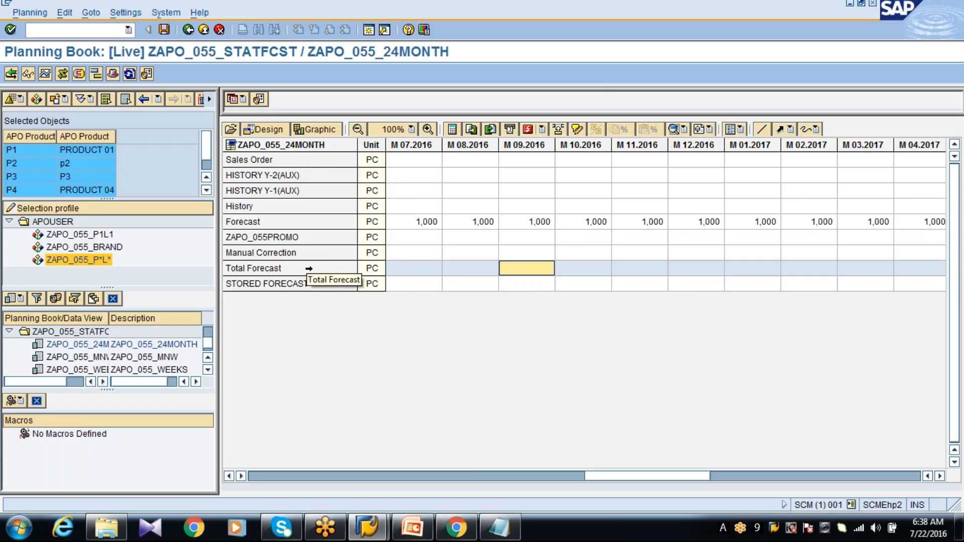
{"action": "left_click_drag", "start_coordinate": [397, 223], "coordinate": [399, 253]}
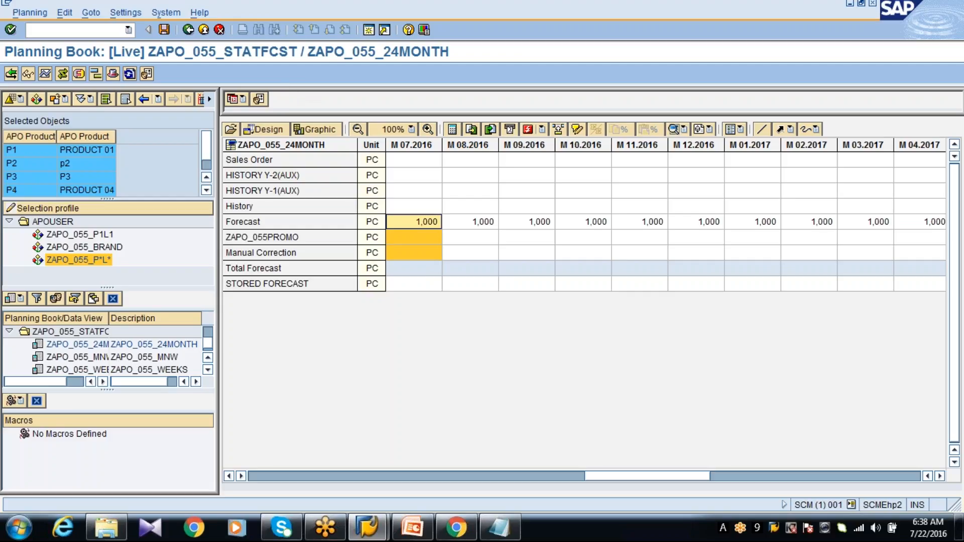
Hide the header area above the planning grid and show it again
{"action": "left_click", "coordinate": [115, 72]}
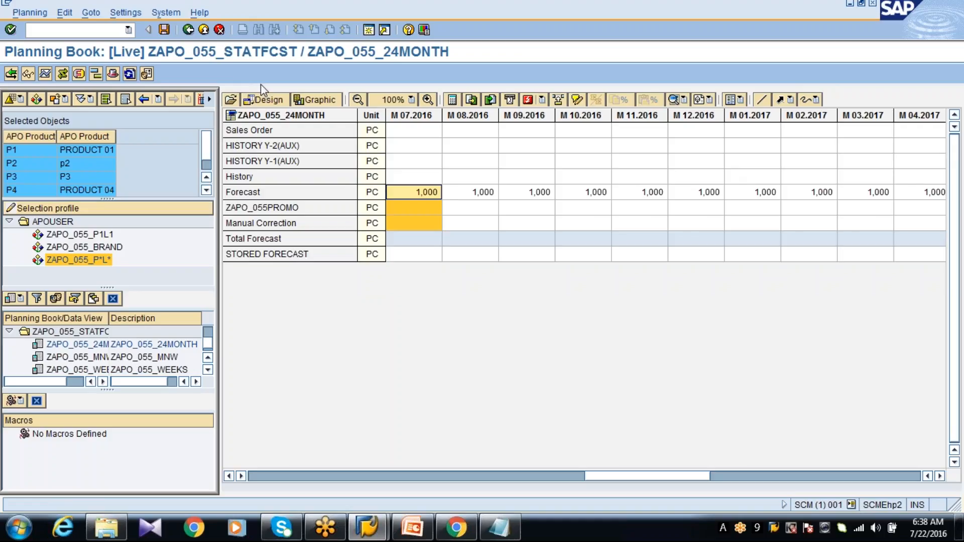
{"action": "left_click", "coordinate": [113, 74]}
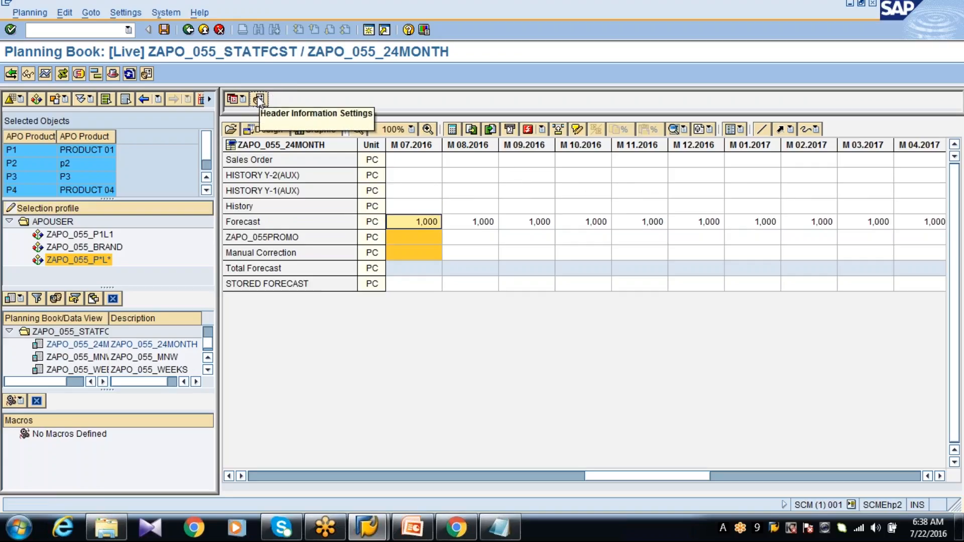
Load the ZAPO_055_BRAND selection and add APO Product and APO Location to the header information with ID display and changeable values
{"action": "double_click", "coordinate": [107, 249]}
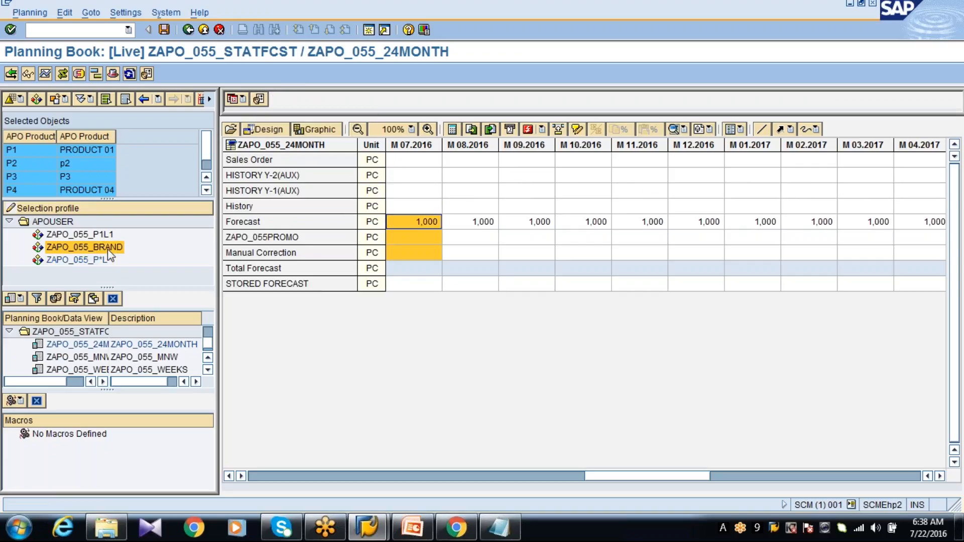
{"action": "left_click", "coordinate": [231, 130]}
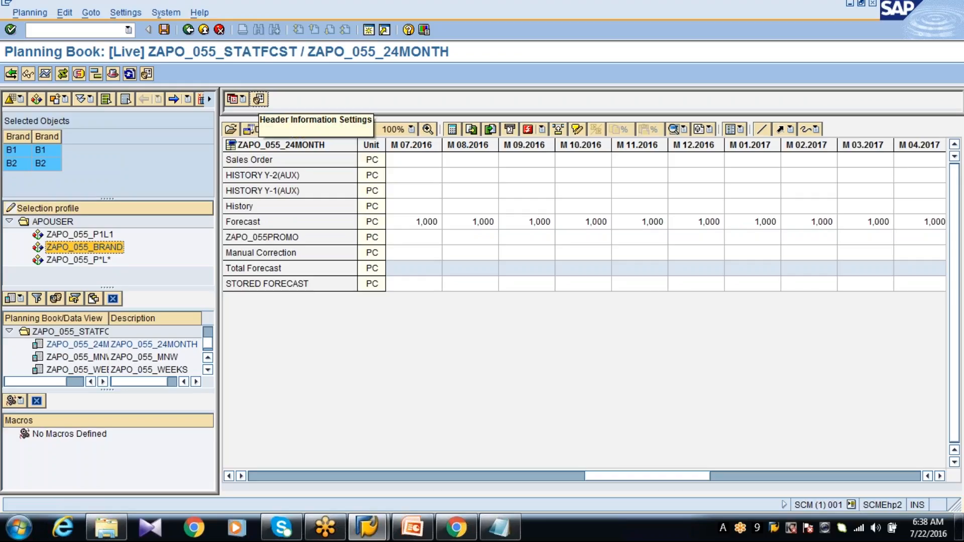
{"action": "left_click", "coordinate": [258, 99]}
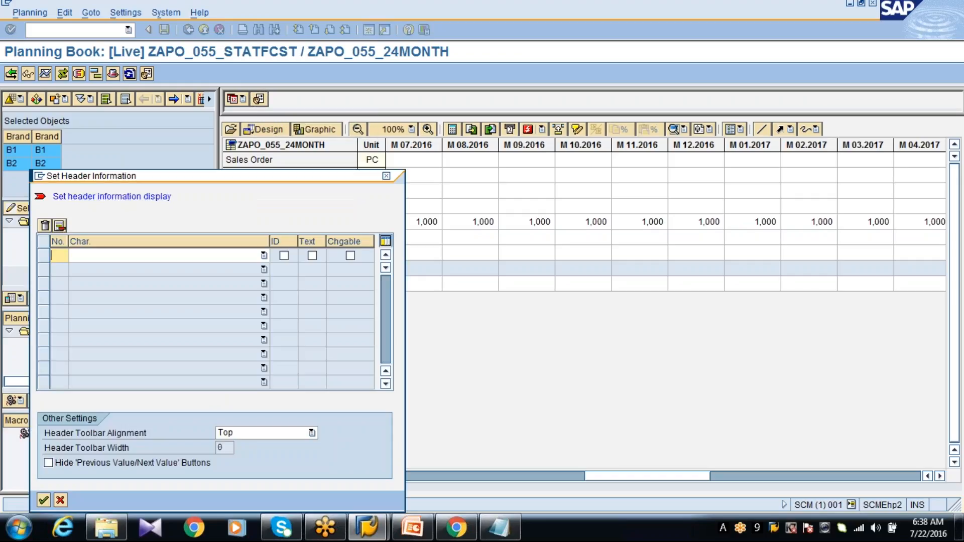
{"action": "left_click", "coordinate": [263, 256]}
{"action": "left_click", "coordinate": [226, 291]}
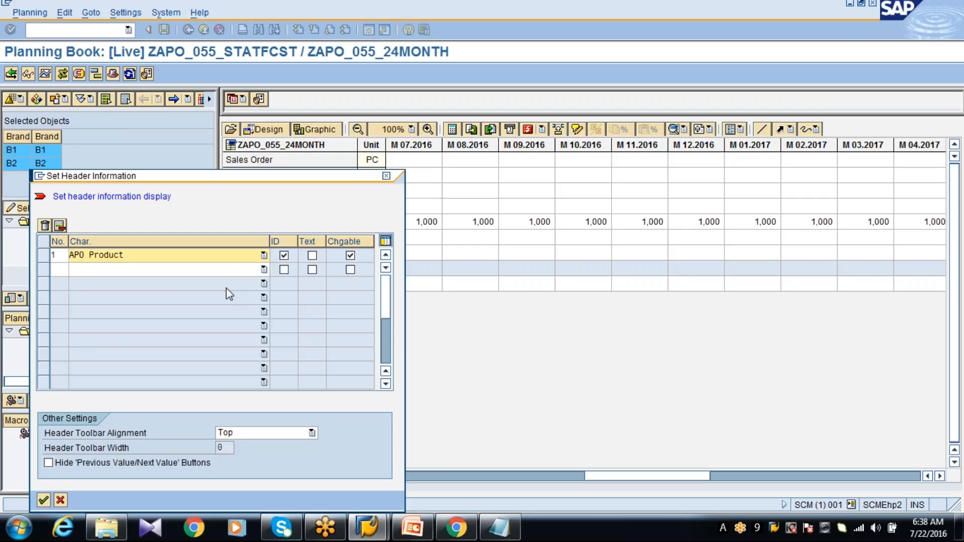
{"action": "left_click", "coordinate": [239, 274]}
{"action": "left_click", "coordinate": [233, 283]}
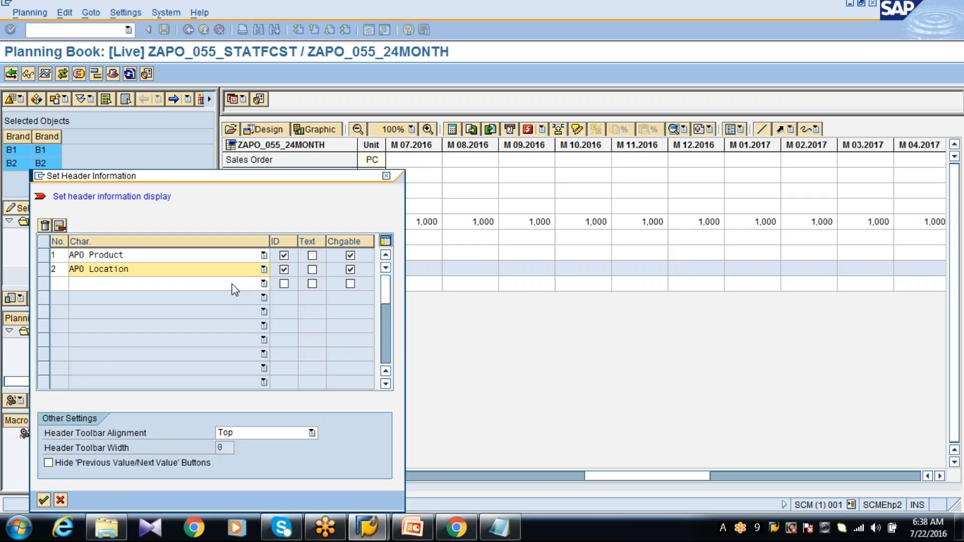
{"action": "left_click", "coordinate": [47, 502]}
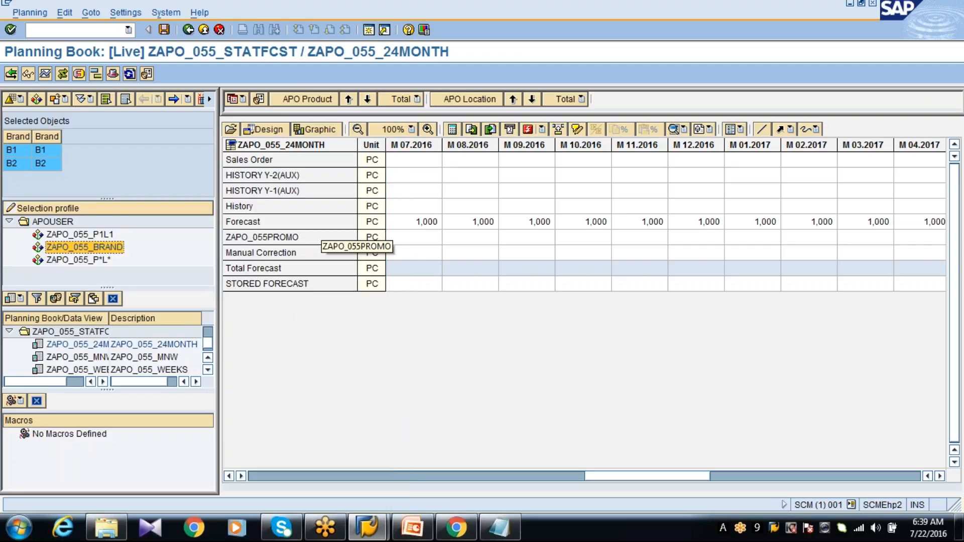
Show Details (all) for both APO Product and APO Location, and highlight the P3 rows under Sales Order
{"action": "left_click", "coordinate": [412, 100]}
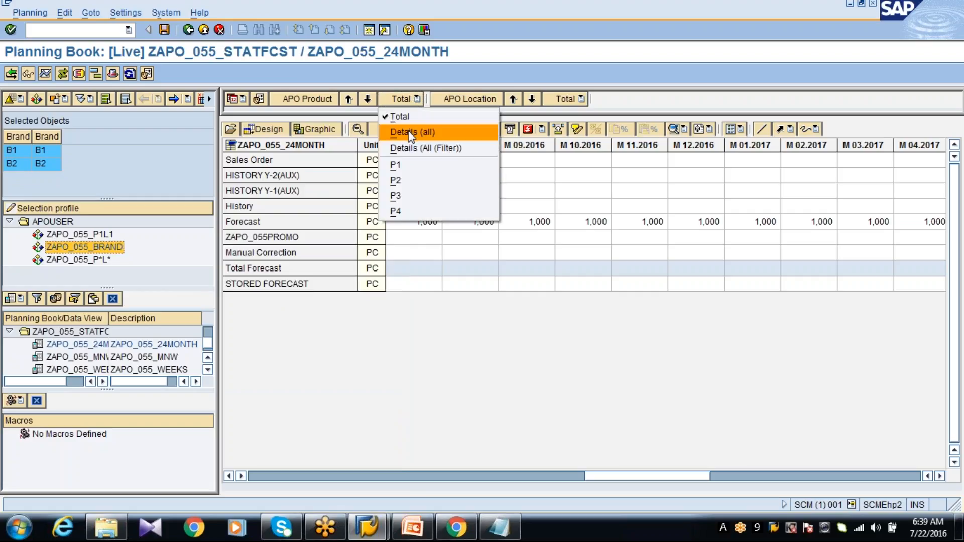
{"action": "left_click", "coordinate": [411, 133]}
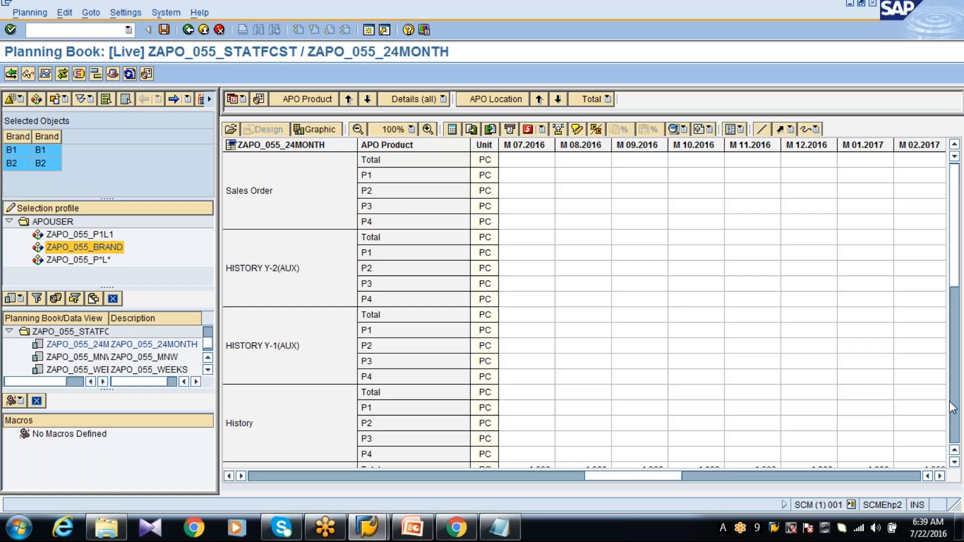
{"action": "left_click", "coordinate": [606, 99]}
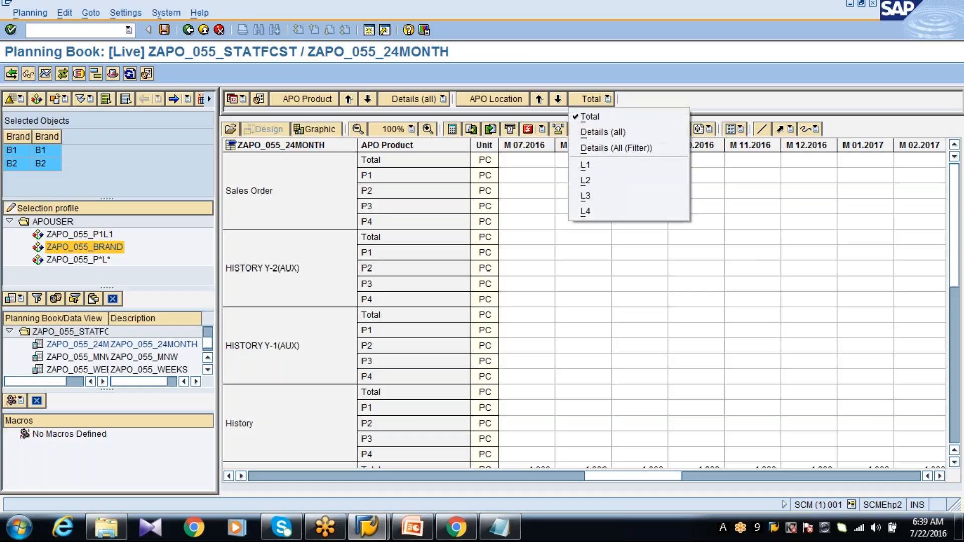
{"action": "left_click", "coordinate": [597, 132]}
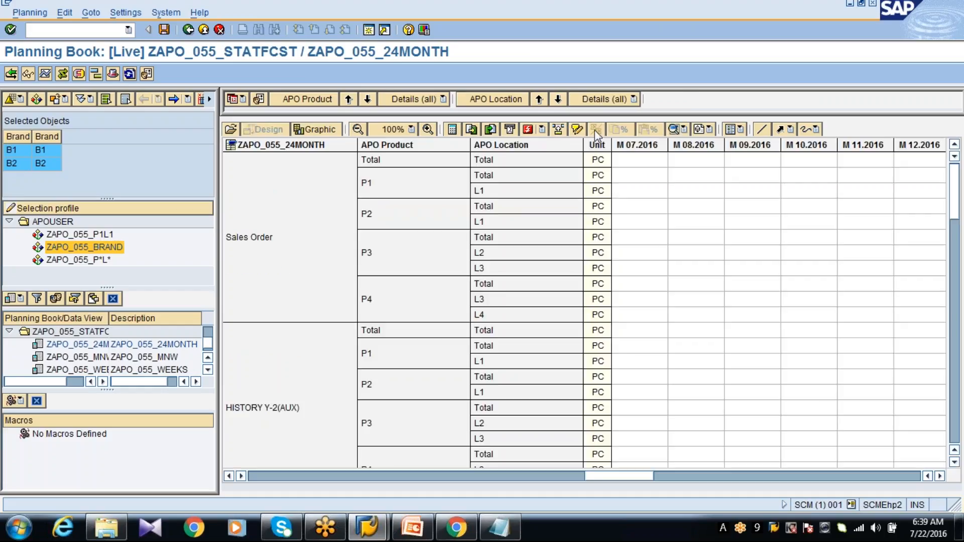
{"action": "left_click", "coordinate": [431, 263]}
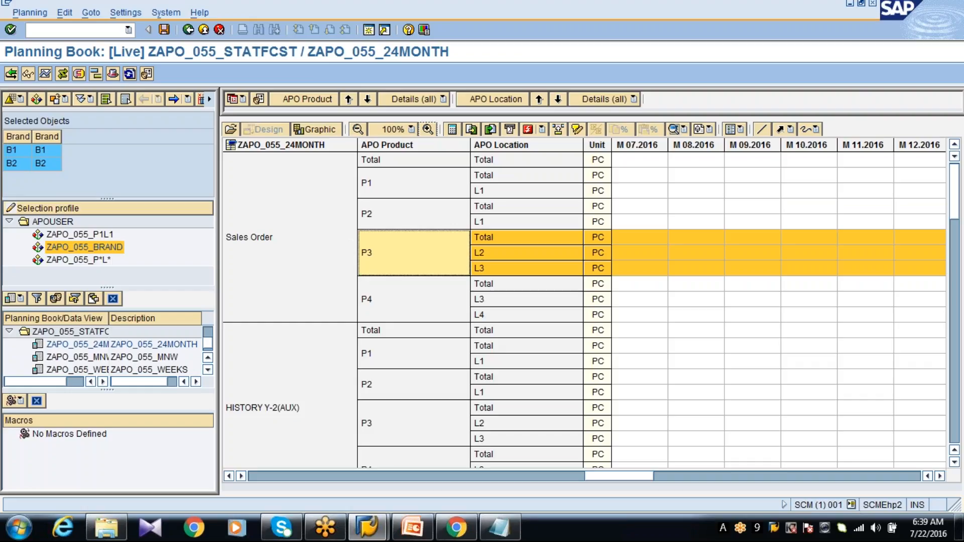
Download the grid to the Desktop as CSV file ZAPO_055, with Prepare File for Upload At Later Time and additional information saved in the system
{"action": "left_click", "coordinate": [471, 130]}
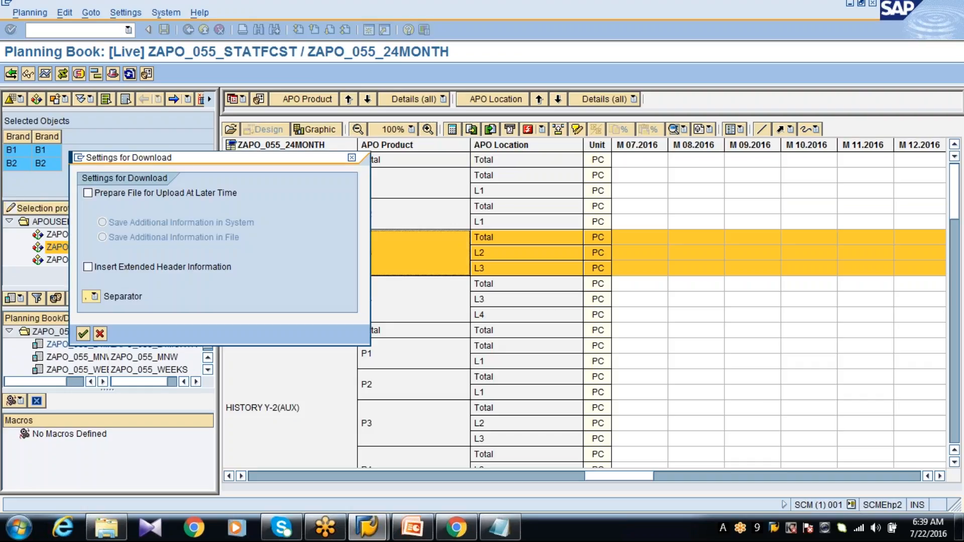
{"action": "left_click", "coordinate": [88, 193]}
{"action": "type", "text": ","}
{"action": "left_click", "coordinate": [83, 333]}
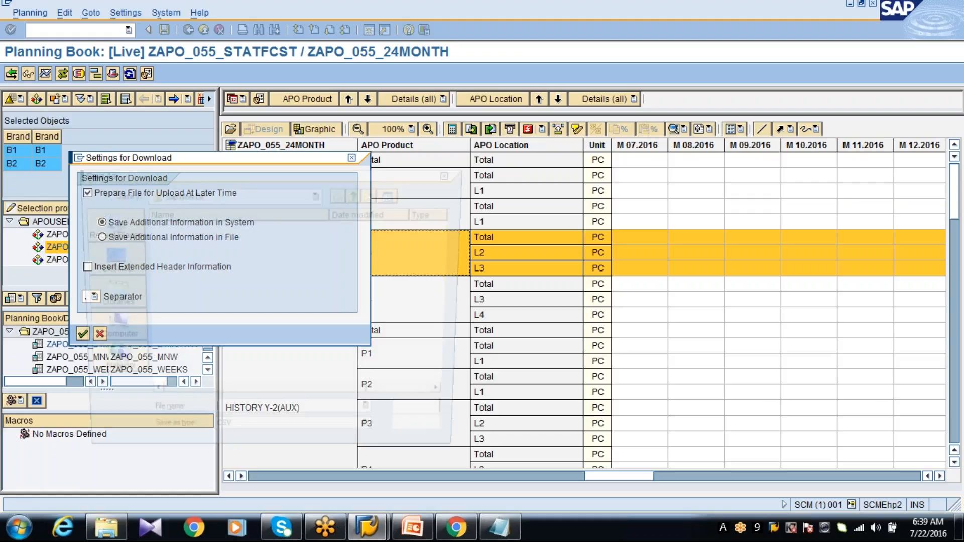
{"action": "left_click", "coordinate": [114, 255]}
{"action": "left_click", "coordinate": [232, 426]}
{"action": "type", "text": "ZAPO_055"}
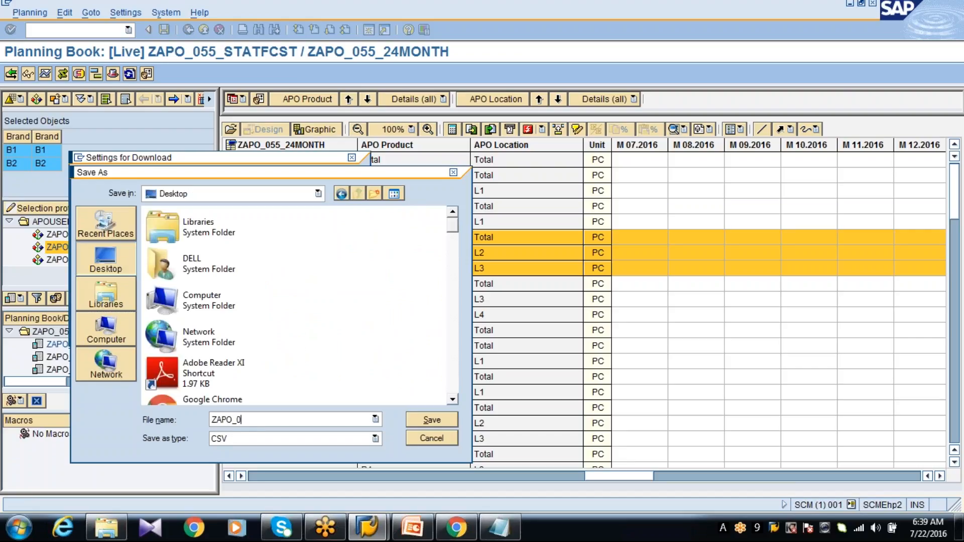
{"action": "key", "text": "Return"}
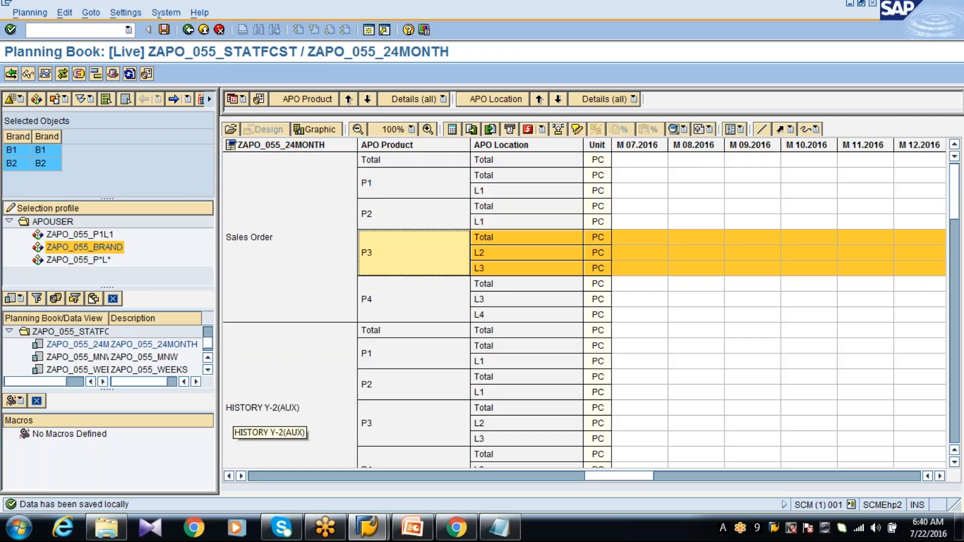
Open the downloaded ZAPO_055 file from the desktop in Excel, examine its period columns and key figure rows, and close it
{"action": "key", "text": "super+d"}
{"action": "left_click", "coordinate": [400, 480]}
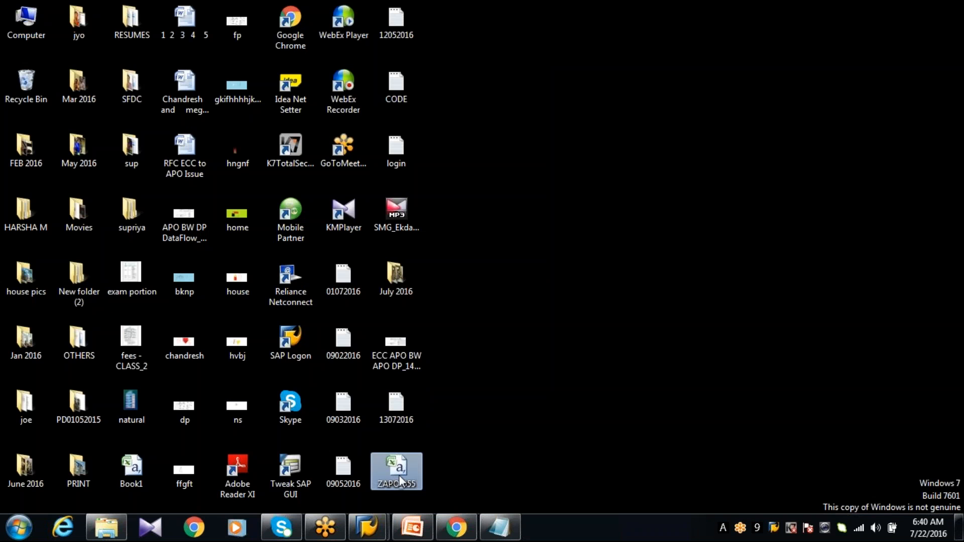
{"action": "double_click", "coordinate": [400, 475]}
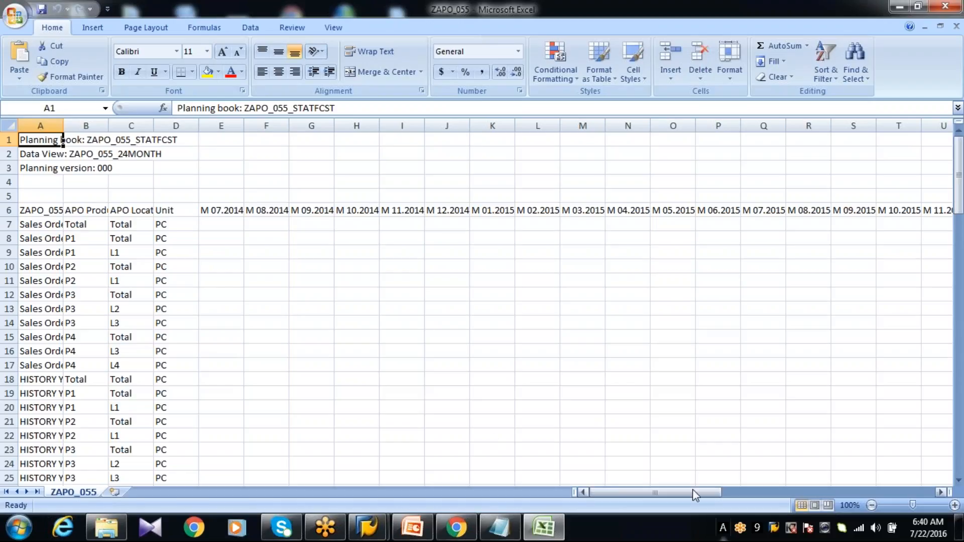
{"action": "left_click_drag", "start_coordinate": [695, 495], "coordinate": [798, 496]}
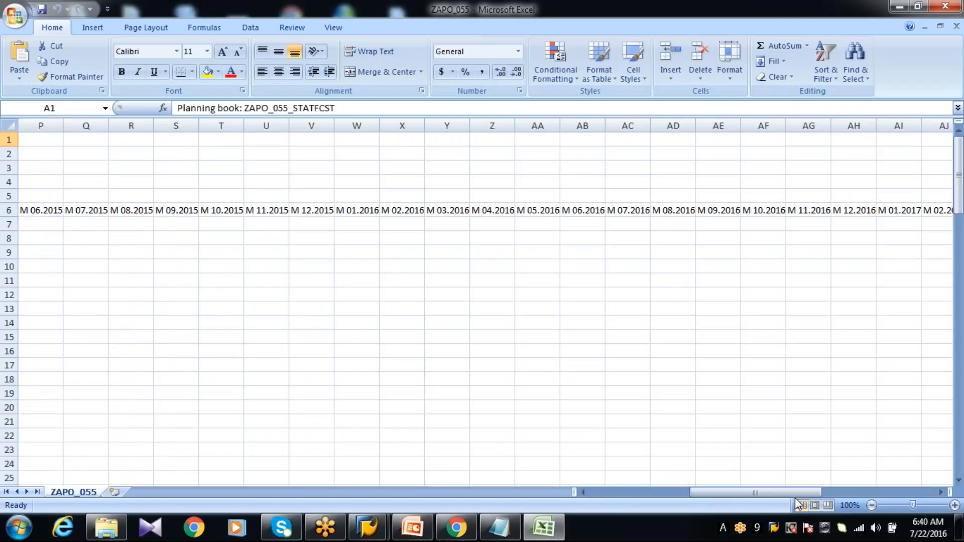
{"action": "left_click", "coordinate": [959, 431]}
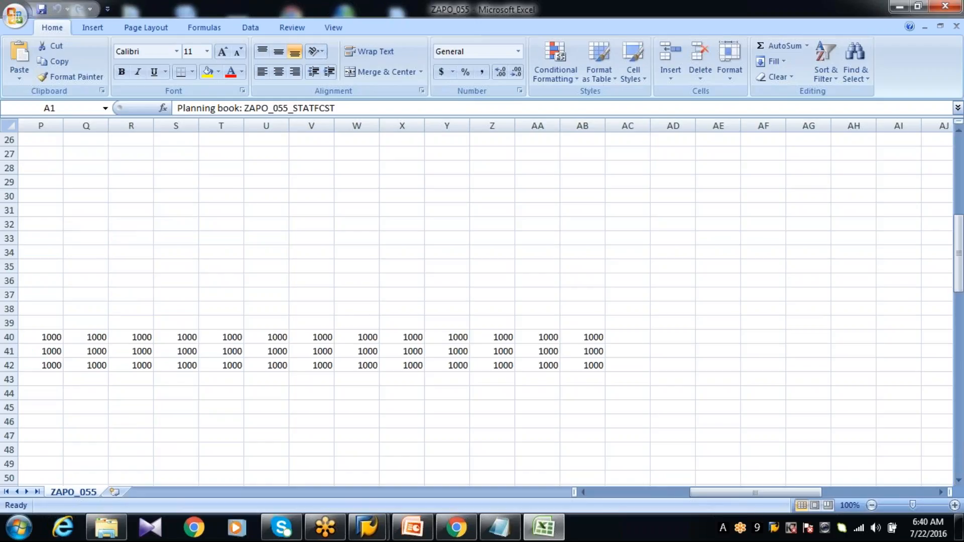
{"action": "left_click_drag", "start_coordinate": [748, 493], "coordinate": [686, 499]}
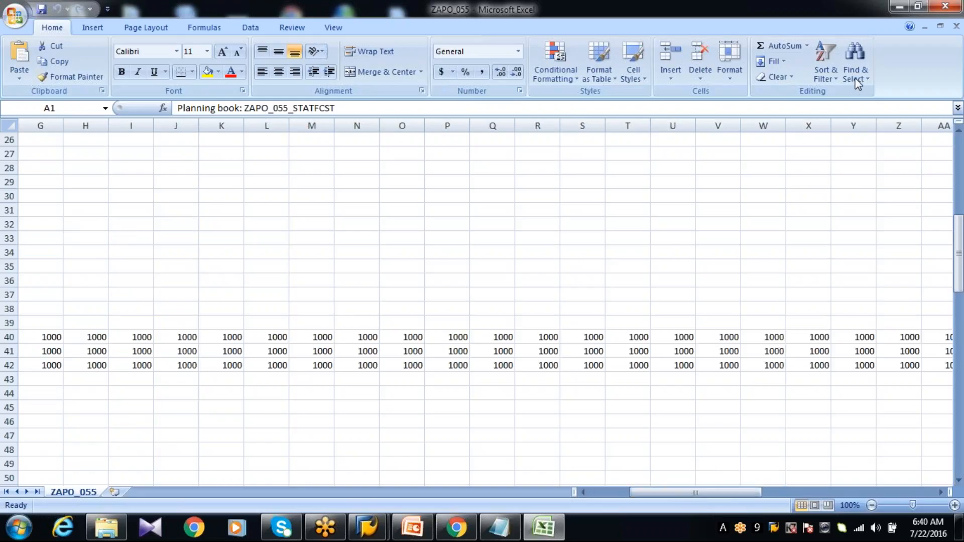
{"action": "left_click", "coordinate": [942, 6]}
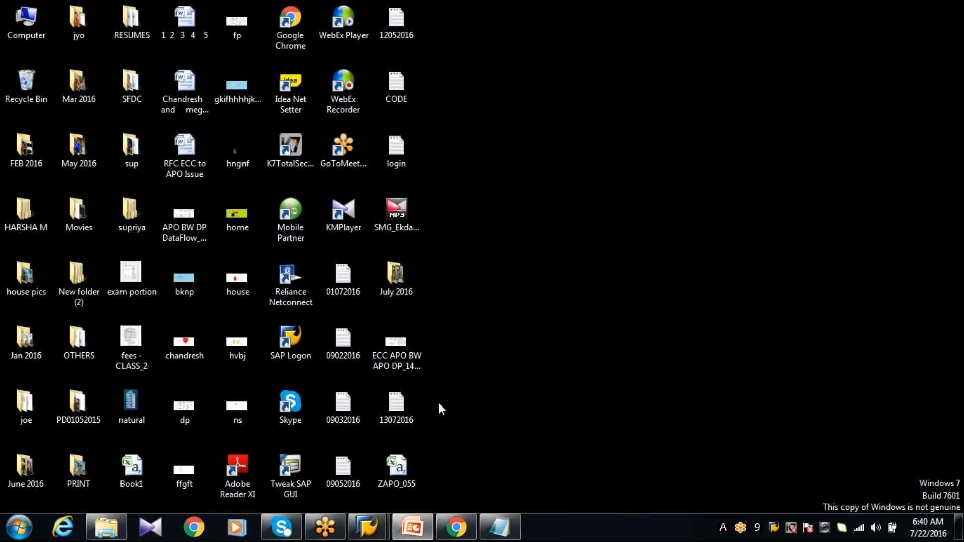
Switch back to the SAP planning book and try to upload ZAPO_055.csv from the Desktop to interactive planning
{"action": "mouse_move", "coordinate": [374, 536]}
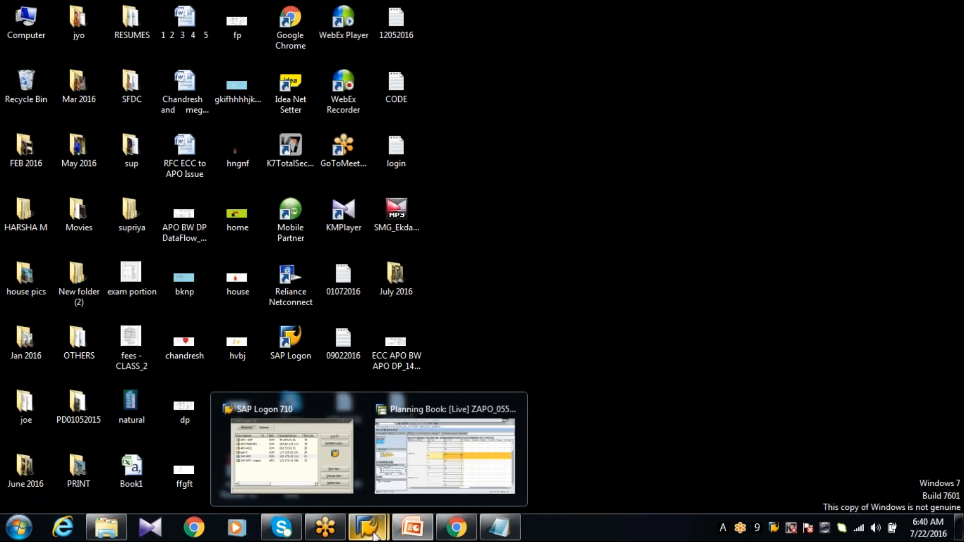
{"action": "left_click", "coordinate": [420, 463]}
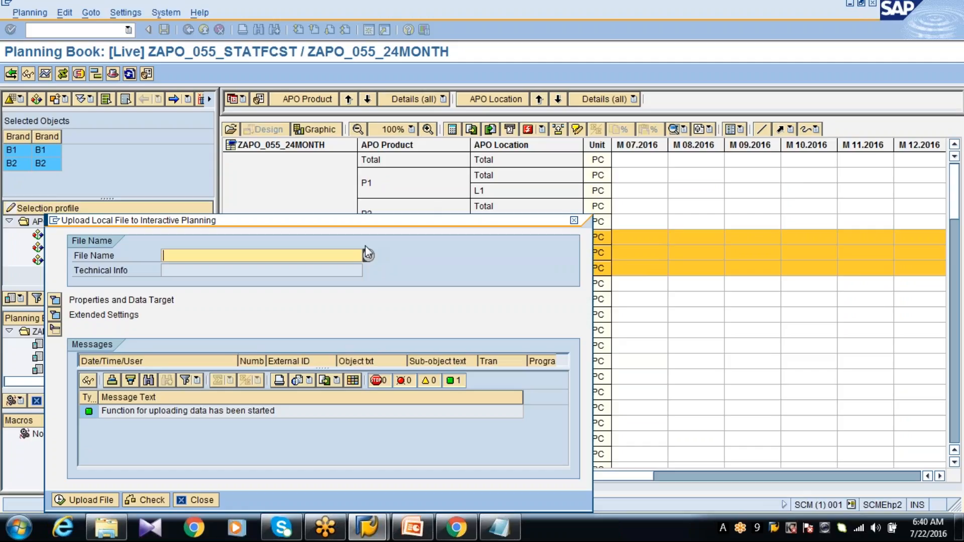
{"action": "left_click", "coordinate": [368, 256]}
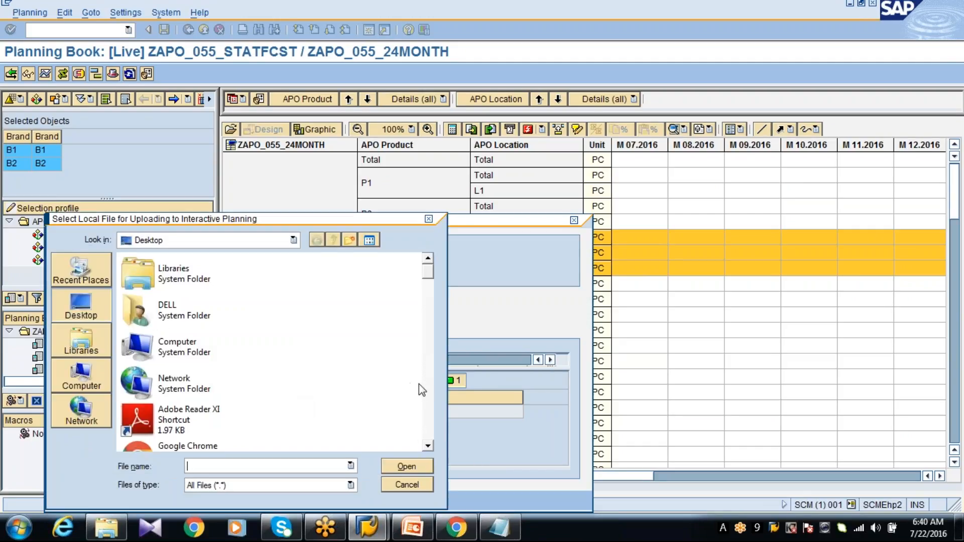
{"action": "left_click_drag", "start_coordinate": [427, 272], "coordinate": [427, 440]}
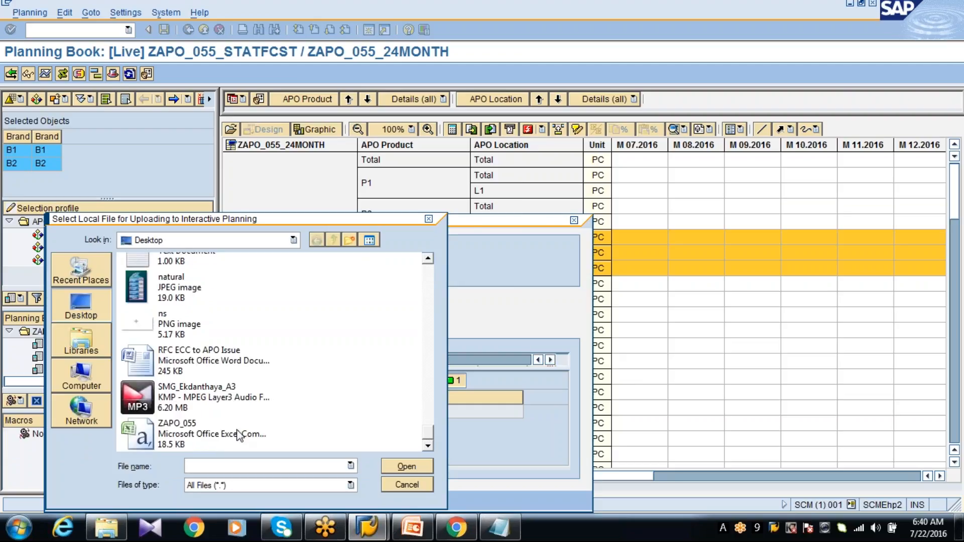
{"action": "double_click", "coordinate": [216, 432]}
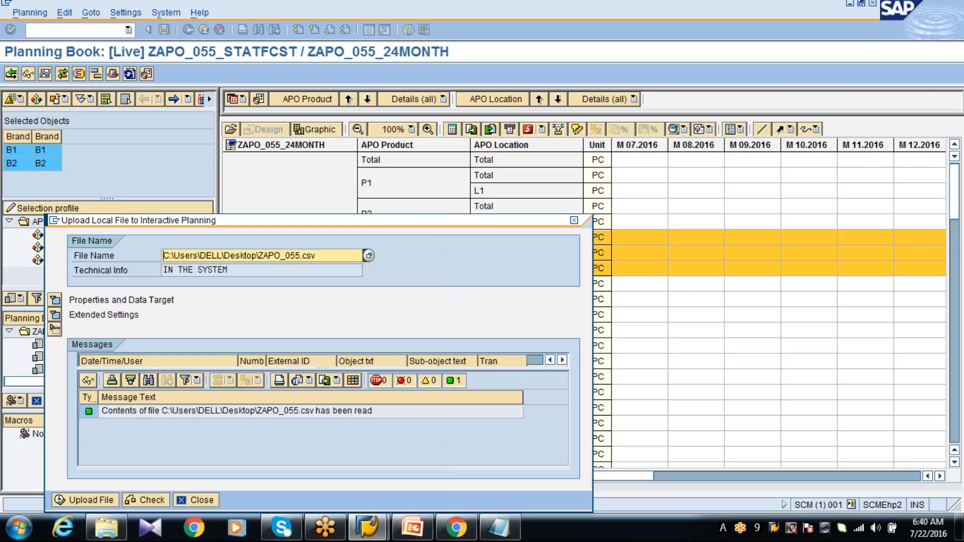
{"action": "left_click", "coordinate": [72, 500]}
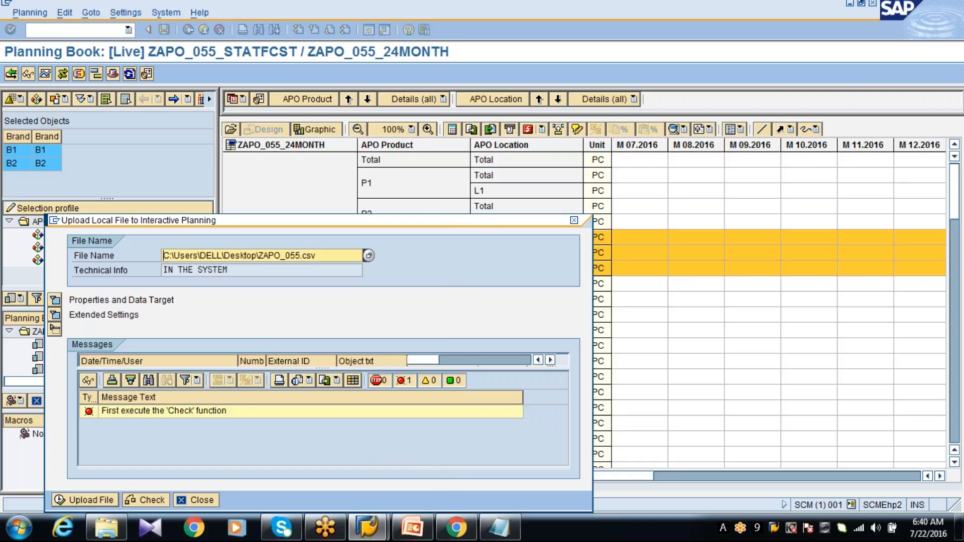
Review the Properties and Data Target and the Extended Settings of the file upload, and close the dialog
{"action": "left_click", "coordinate": [55, 301]}
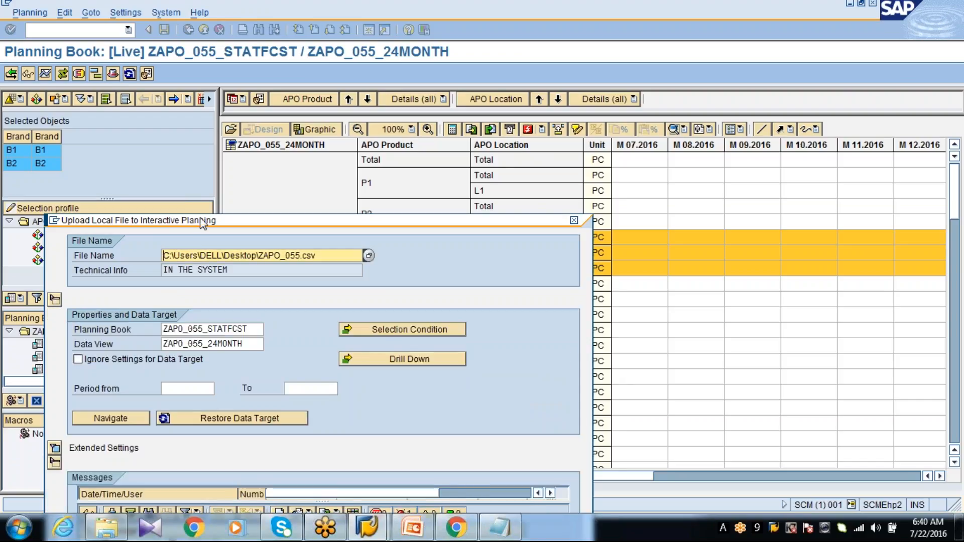
{"action": "left_click_drag", "start_coordinate": [203, 223], "coordinate": [217, 94]}
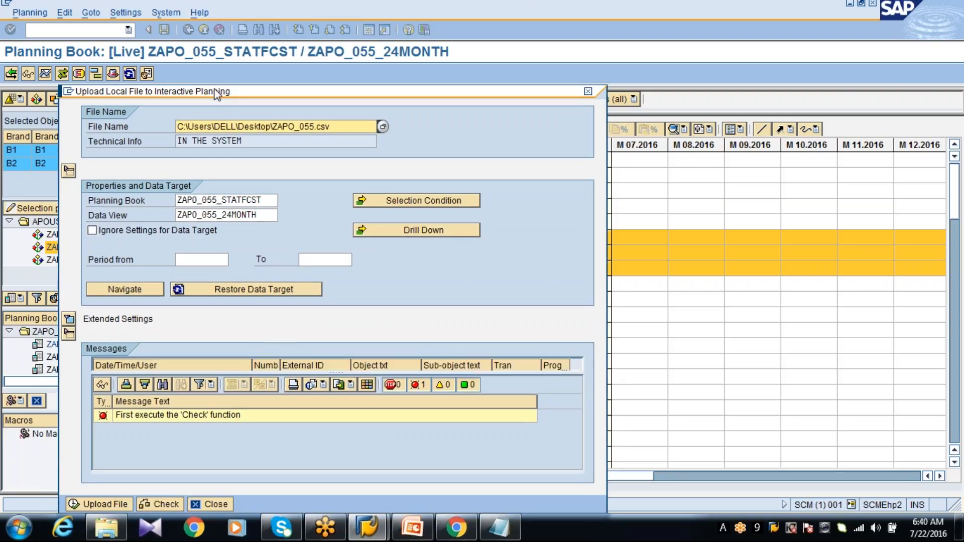
{"action": "left_click", "coordinate": [70, 320]}
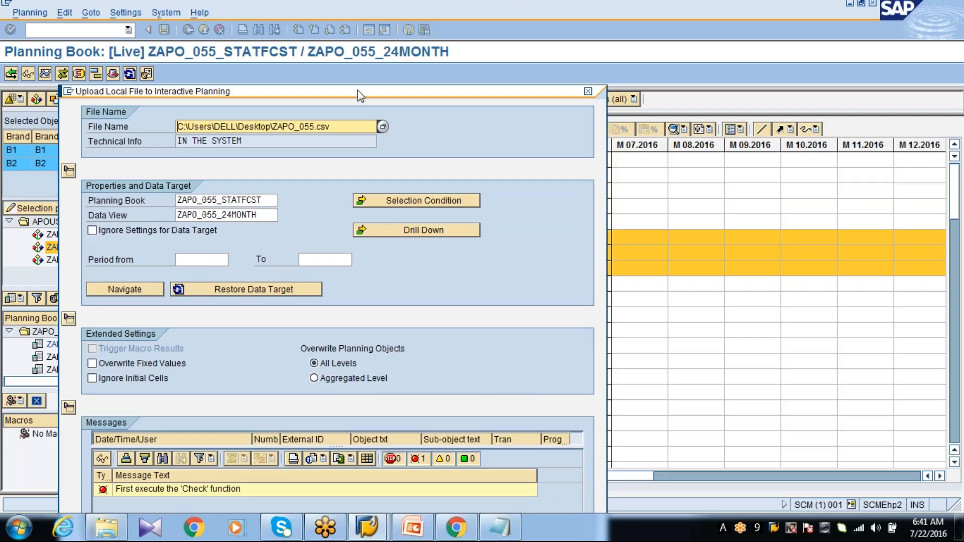
{"action": "left_click_drag", "start_coordinate": [357, 92], "coordinate": [357, 32]}
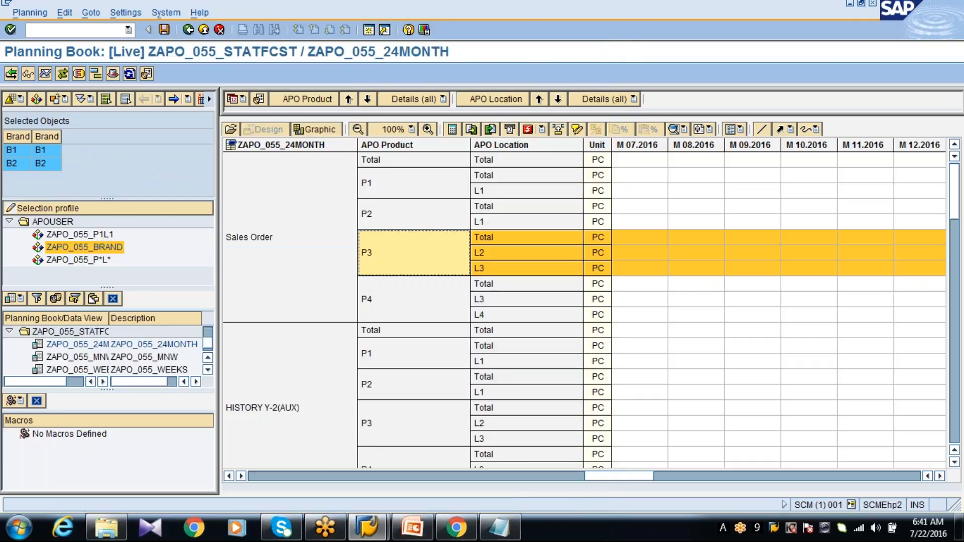
{"action": "left_click", "coordinate": [587, 33]}
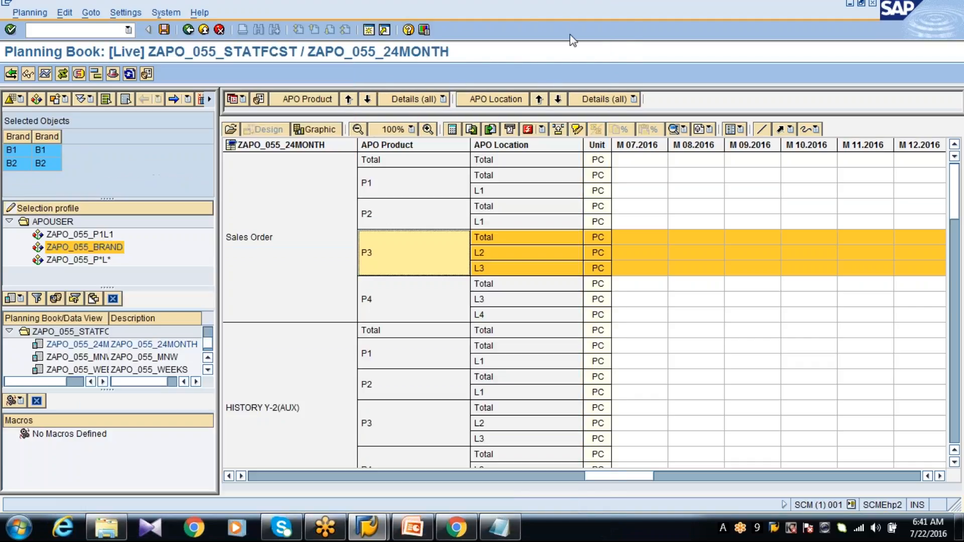
Reopen the upload to interactive planning and choose ZAPO_055.csv from the Desktop as the file
{"action": "left_click", "coordinate": [491, 130]}
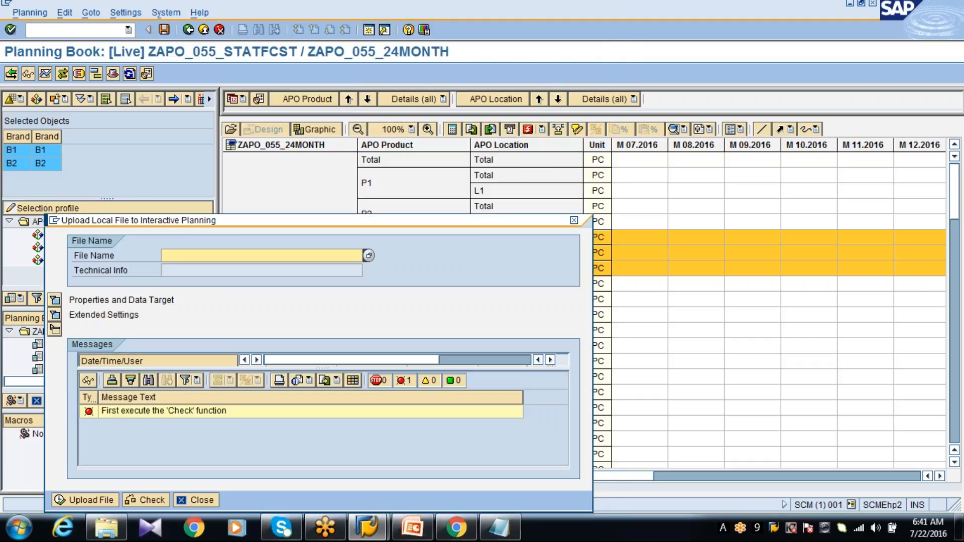
{"action": "left_click", "coordinate": [369, 255]}
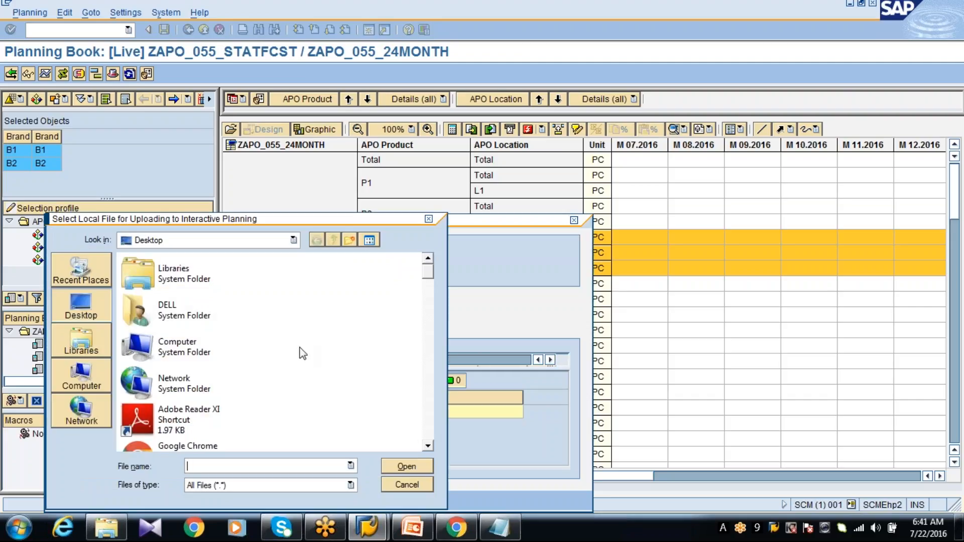
{"action": "left_click", "coordinate": [191, 385]}
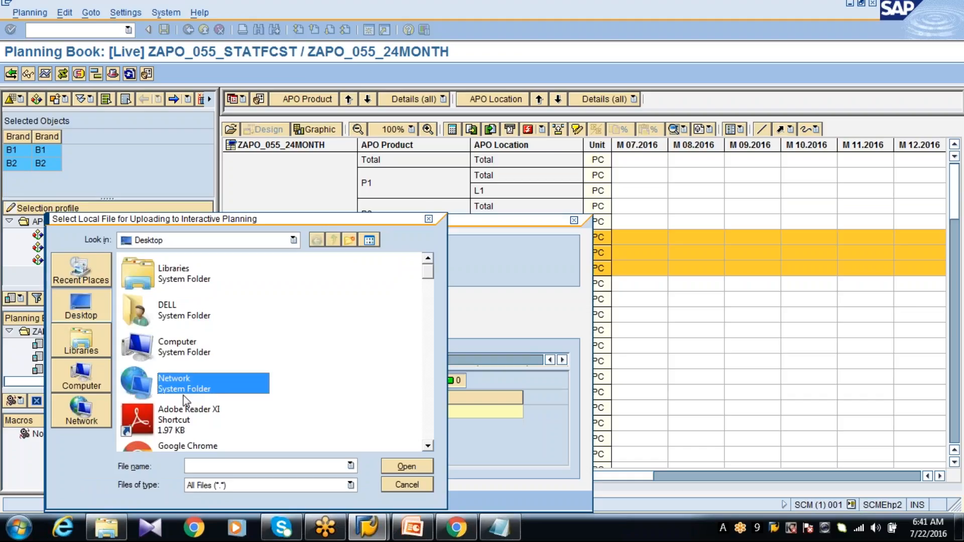
{"action": "key", "text": "z"}
{"action": "double_click", "coordinate": [170, 433]}
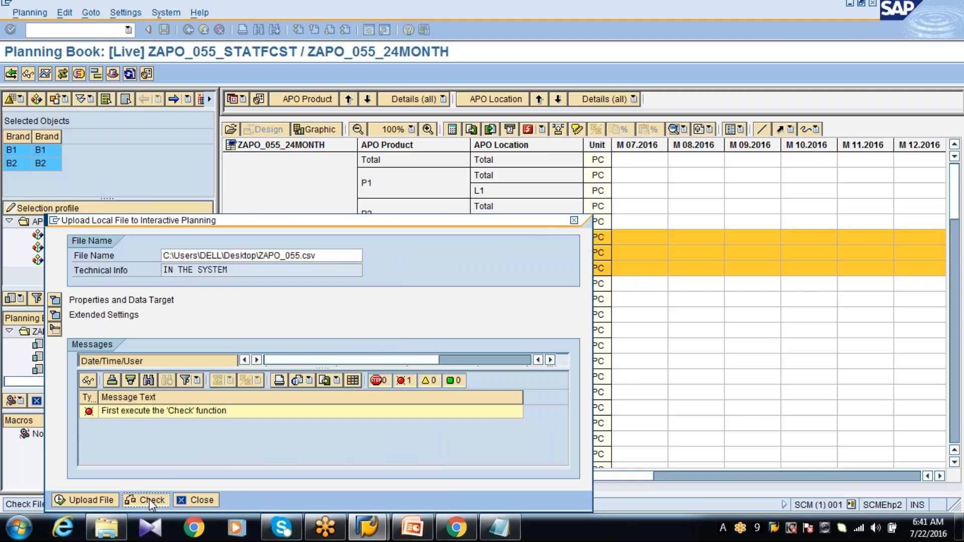
Check the chosen ZAPO_055.csv file and try to upload it to interactive planning
{"action": "left_click_drag", "start_coordinate": [221, 222], "coordinate": [247, 90]}
{"action": "left_click", "coordinate": [180, 371]}
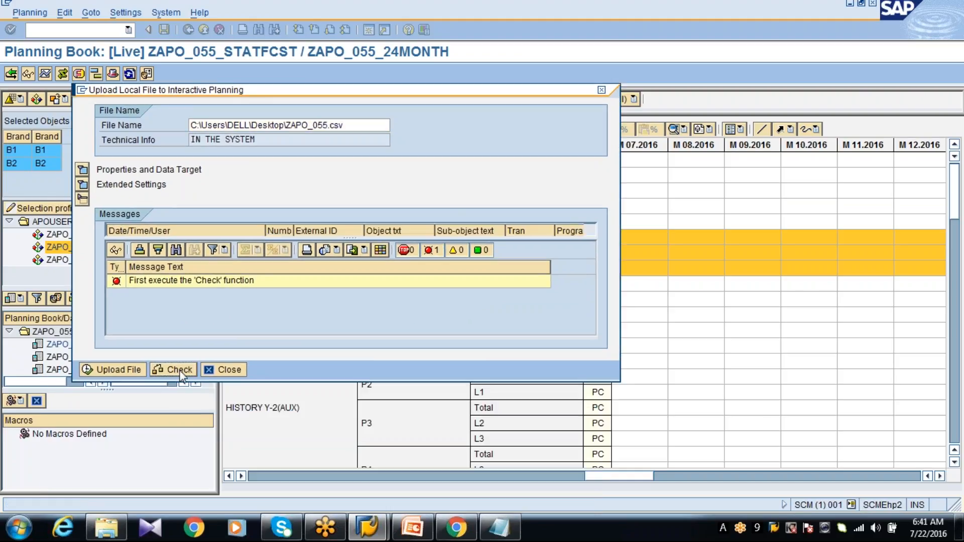
{"action": "left_click", "coordinate": [180, 372]}
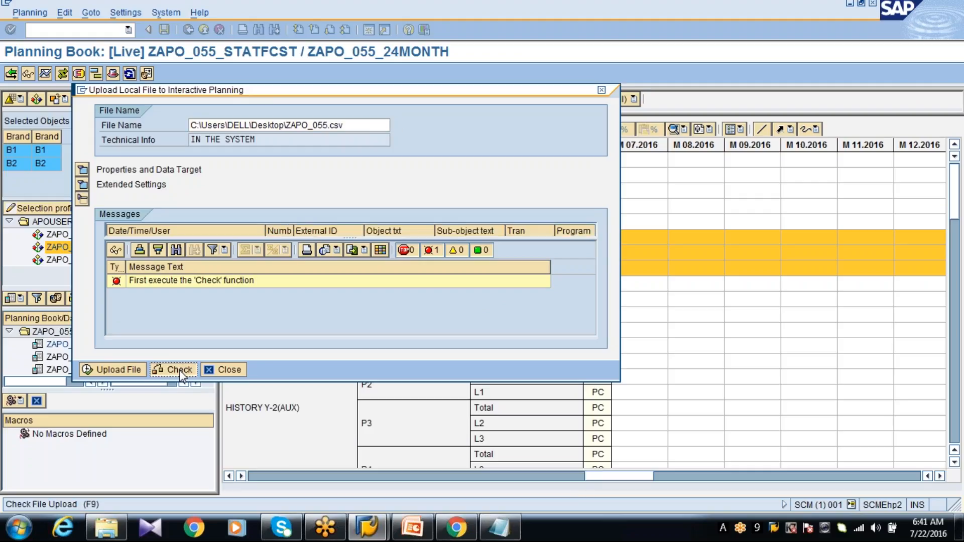
{"action": "left_click", "coordinate": [112, 368]}
{"action": "left_click", "coordinate": [112, 370]}
{"action": "left_click", "coordinate": [112, 369]}
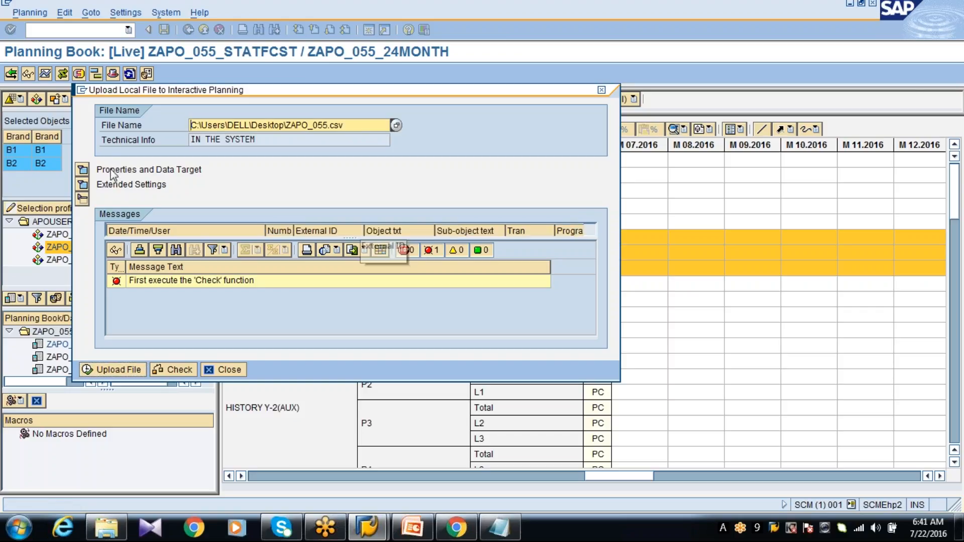
Try the upload with Ignore Settings for Data Target enabled in Properties and Data Target, and disable that option again
{"action": "left_click", "coordinate": [83, 170]}
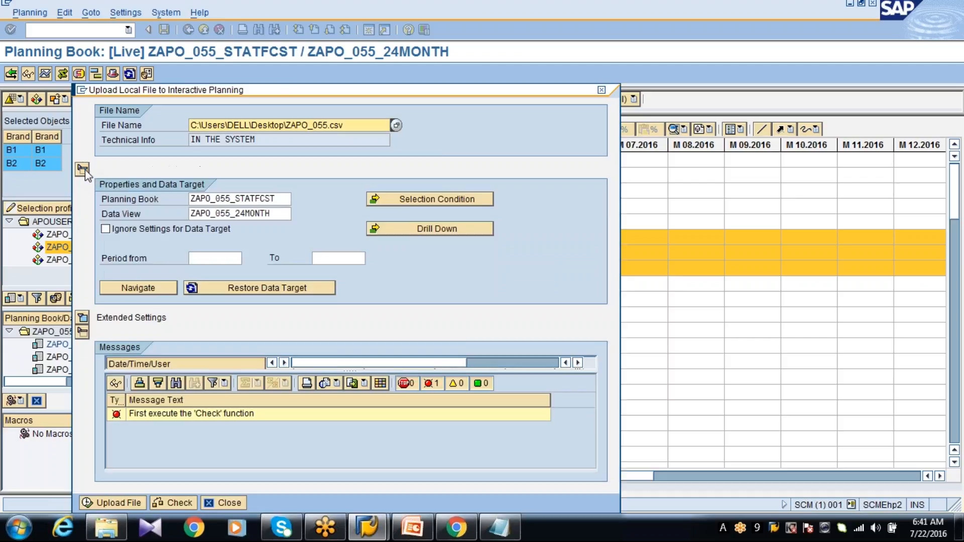
{"action": "left_click", "coordinate": [106, 230]}
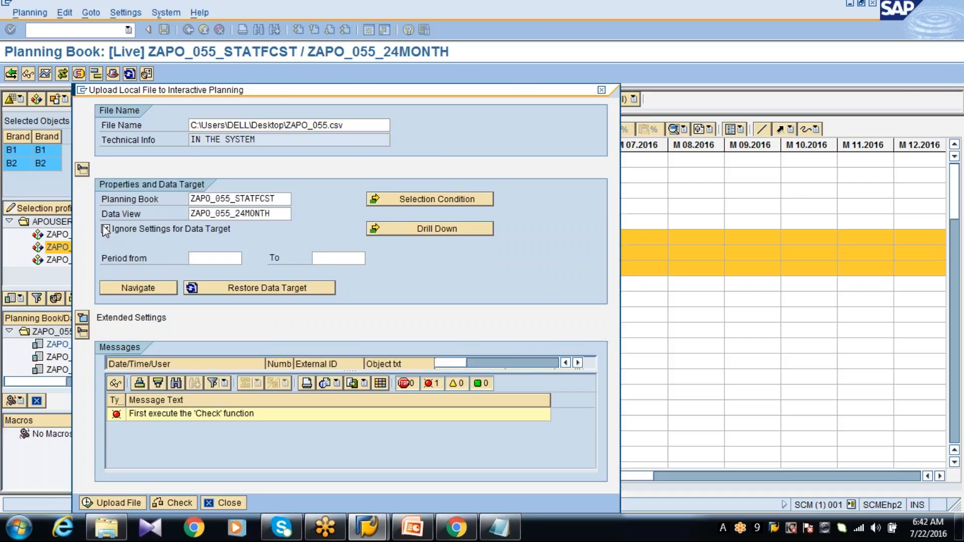
{"action": "left_click_drag", "start_coordinate": [190, 95], "coordinate": [197, 18]}
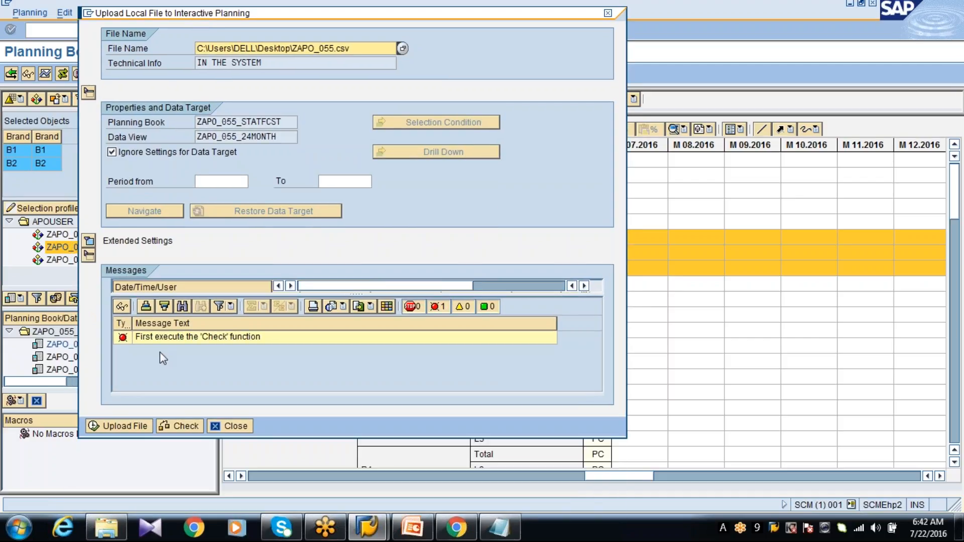
{"action": "left_click", "coordinate": [108, 426]}
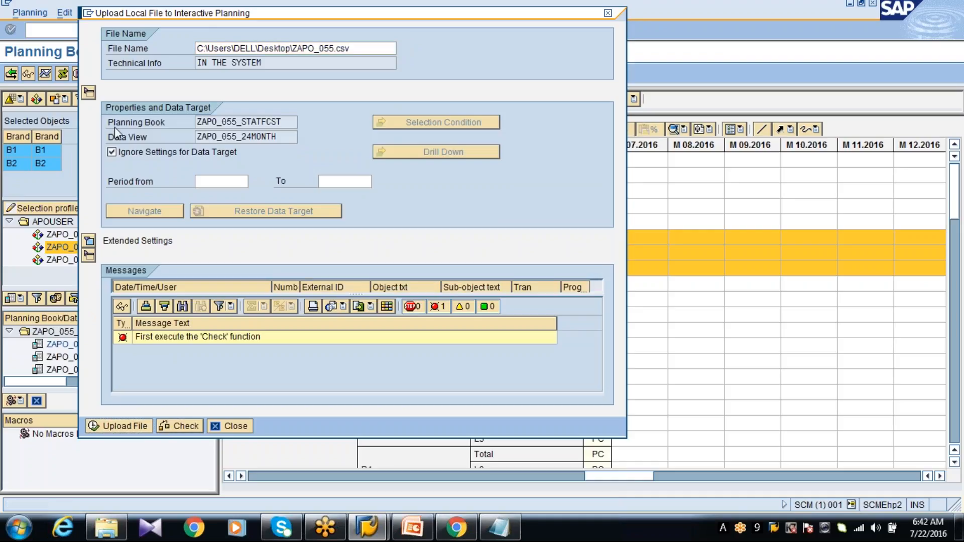
{"action": "left_click", "coordinate": [112, 152]}
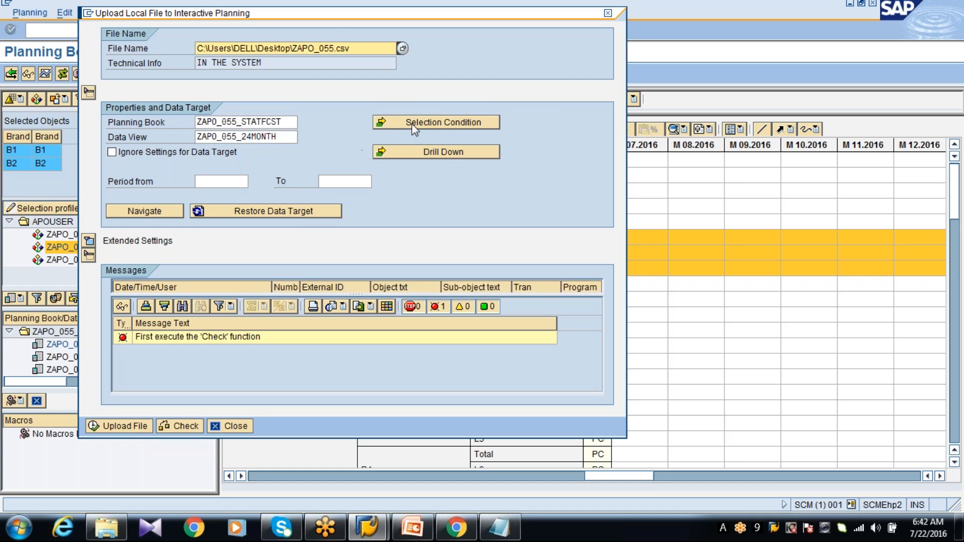
Review the Selection Condition and Drill Down sequence of the upload's data target, and close the upload dialog
{"action": "left_click", "coordinate": [411, 128]}
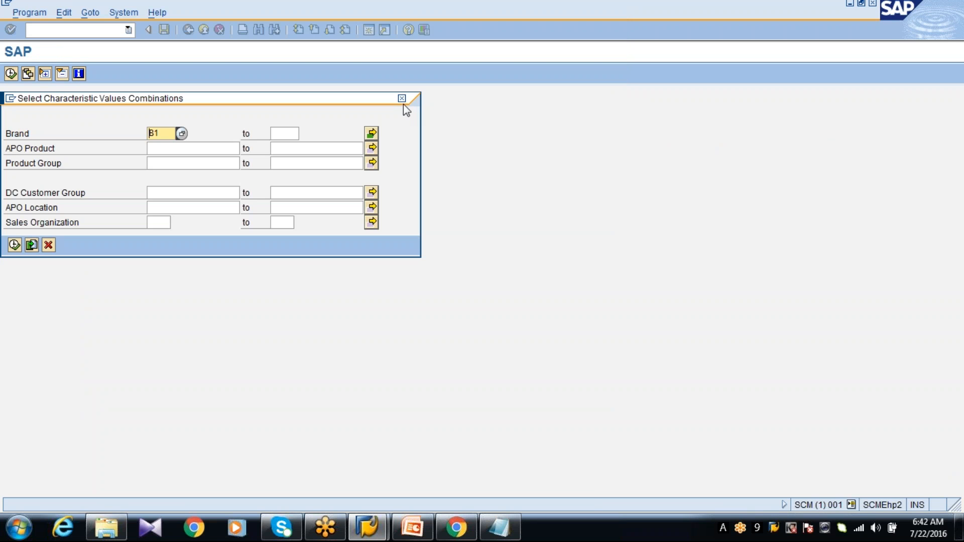
{"action": "left_click", "coordinate": [403, 98]}
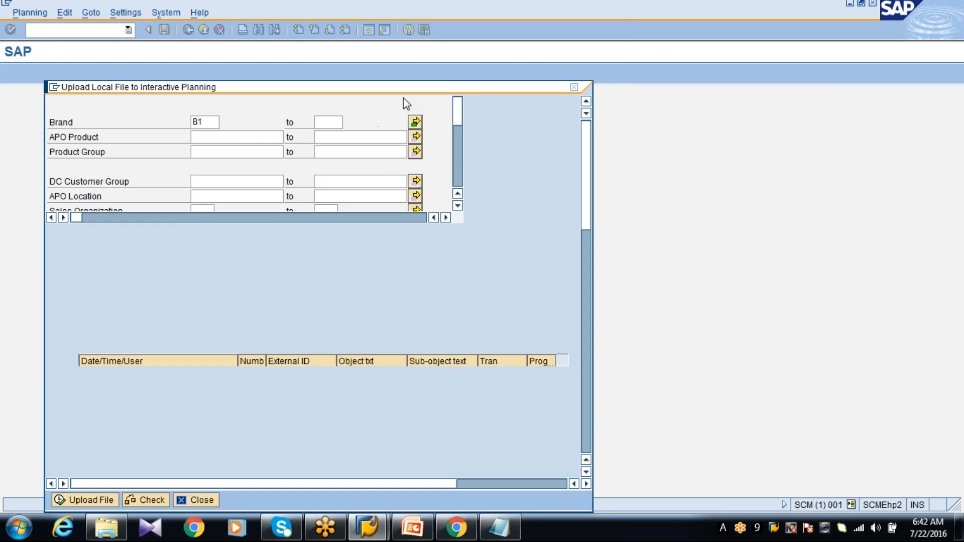
{"action": "left_click", "coordinate": [411, 226]}
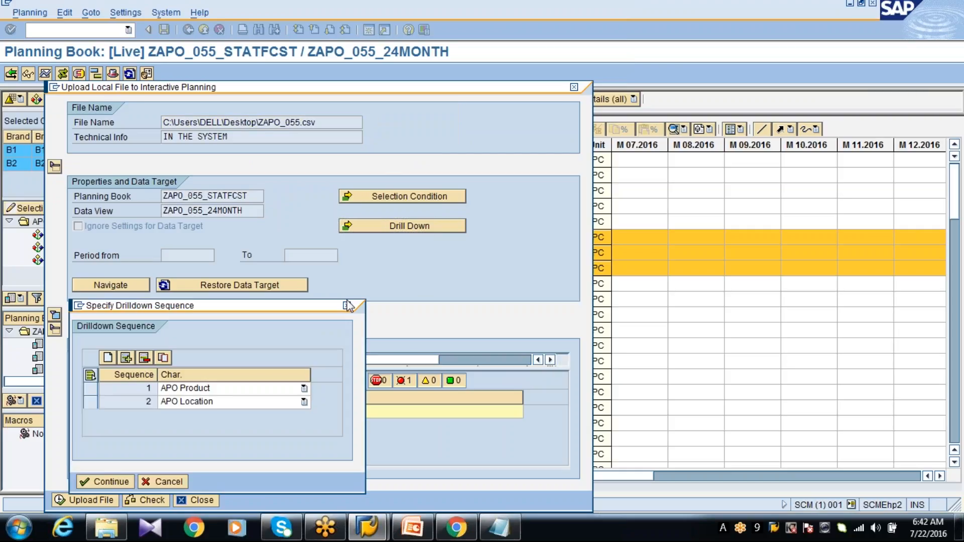
{"action": "left_click", "coordinate": [346, 306]}
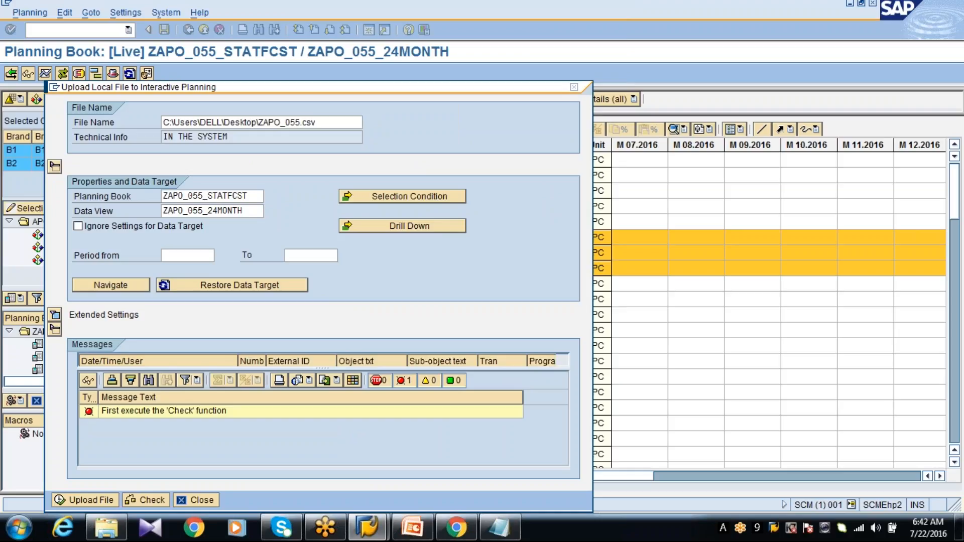
{"action": "left_click", "coordinate": [575, 88]}
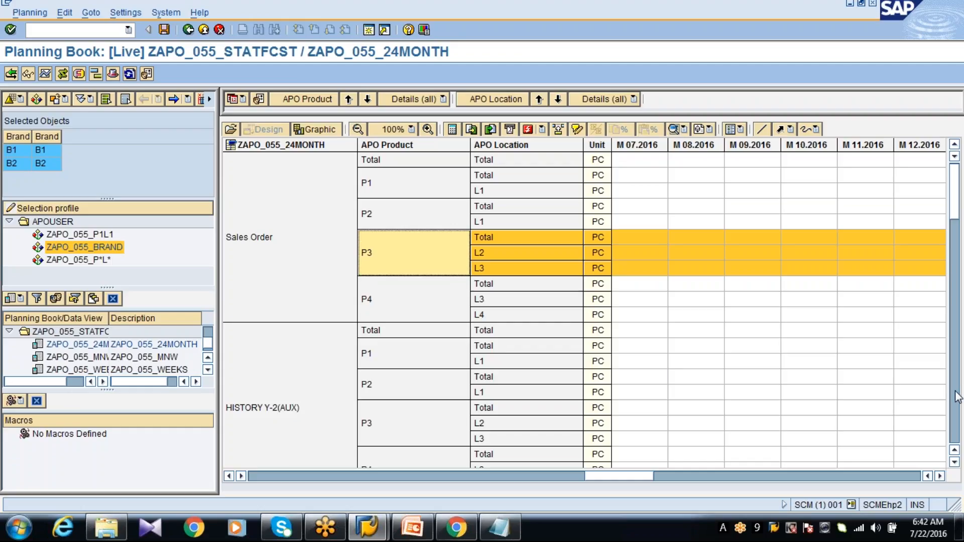
Look over the key figure rows in the grid and reload the ZAPO_055_BRAND selection without saving the changed data
{"action": "scroll", "coordinate": [955, 396], "scroll_direction": "down", "scroll_amount": 3}
{"action": "scroll", "coordinate": [956, 397], "scroll_direction": "down", "scroll_amount": 10}
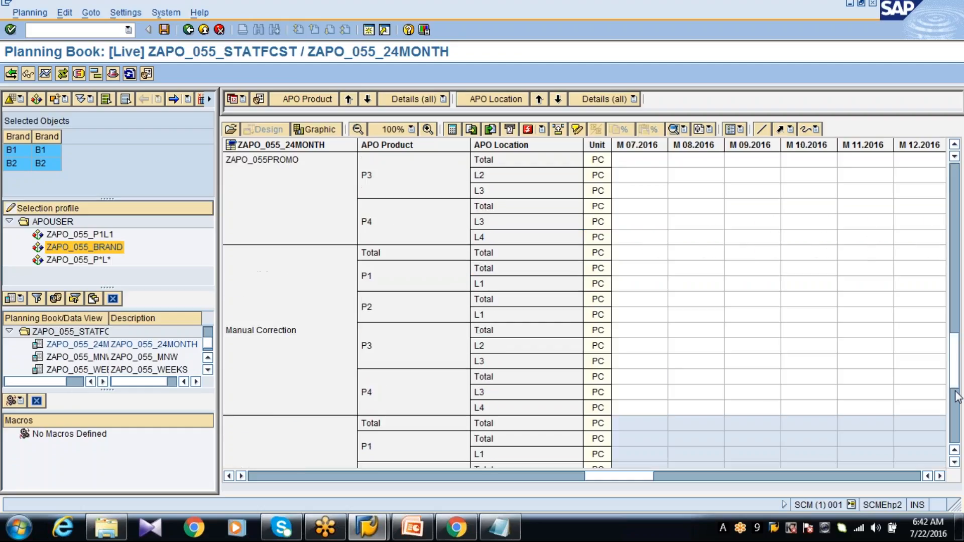
{"action": "left_click_drag", "start_coordinate": [955, 396], "coordinate": [957, 321]}
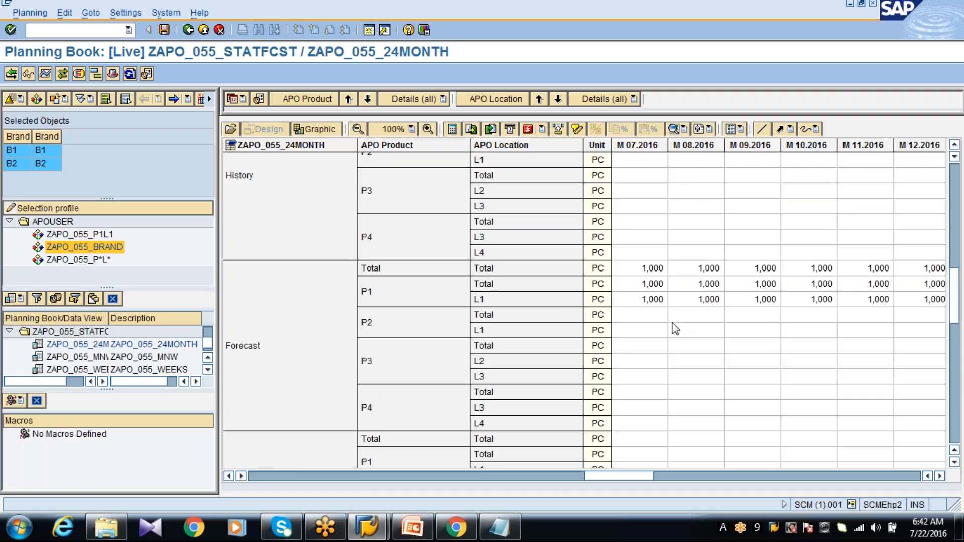
{"action": "double_click", "coordinate": [105, 247]}
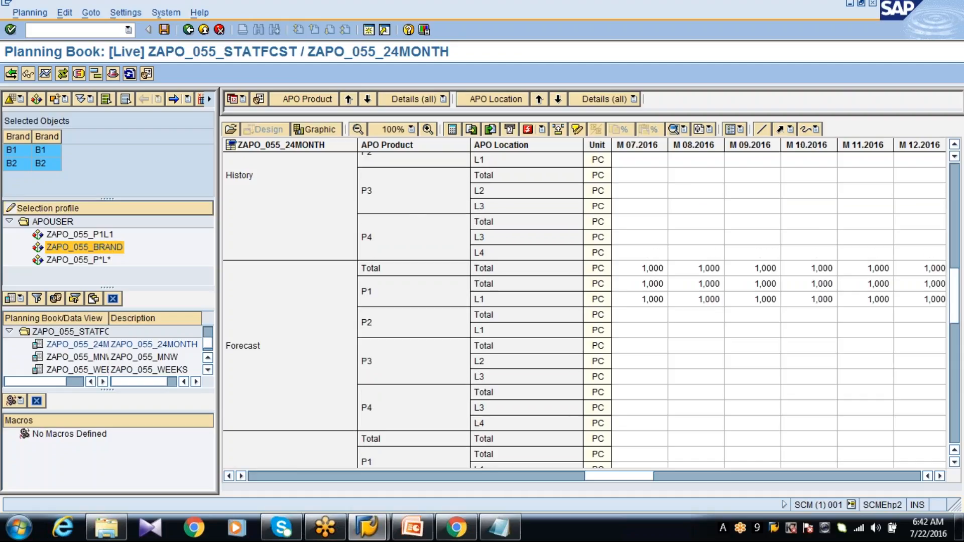
{"action": "left_click", "coordinate": [230, 134]}
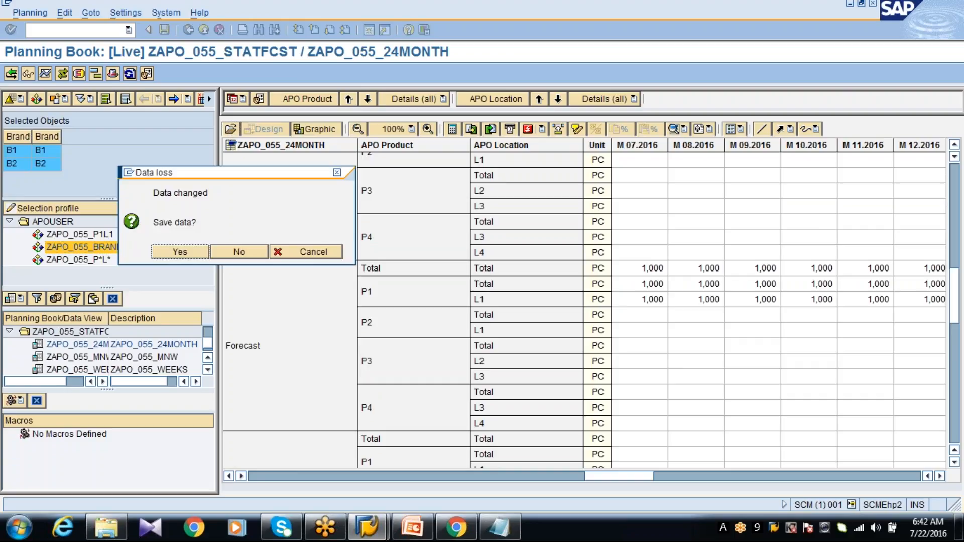
{"action": "left_click", "coordinate": [243, 252]}
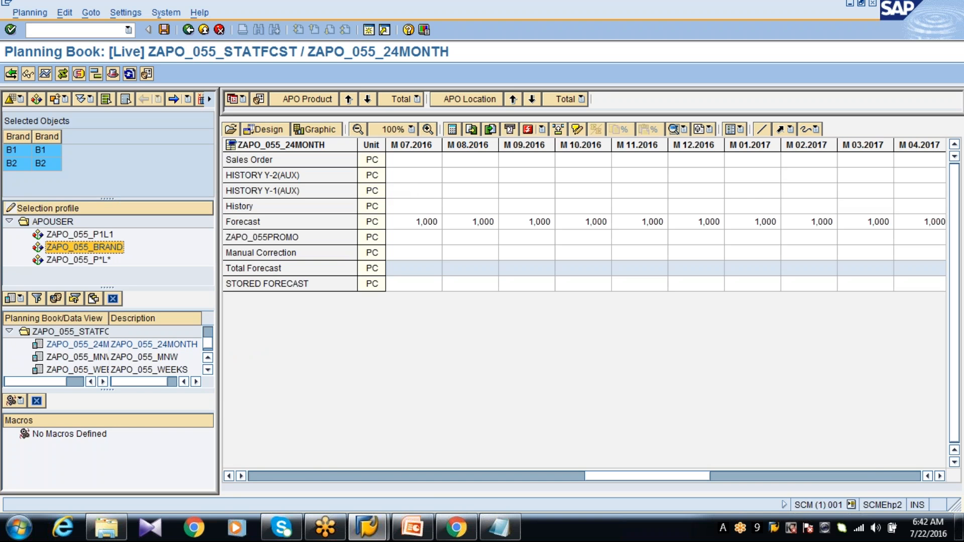
Open ZAPO_055 from the desktop in Excel and find the filled forecast rows under the 2016 to 2018 period columns
{"action": "key", "text": "super+d"}
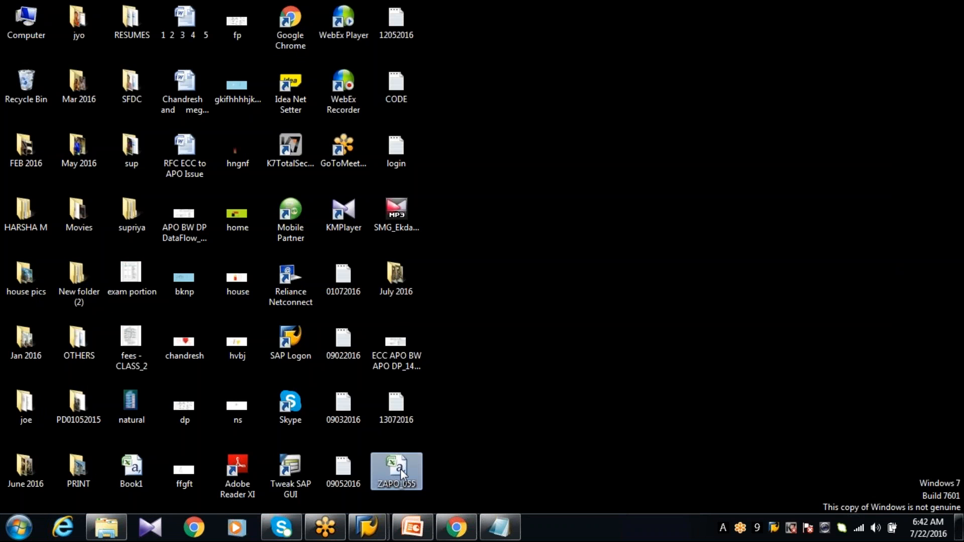
{"action": "double_click", "coordinate": [396, 469]}
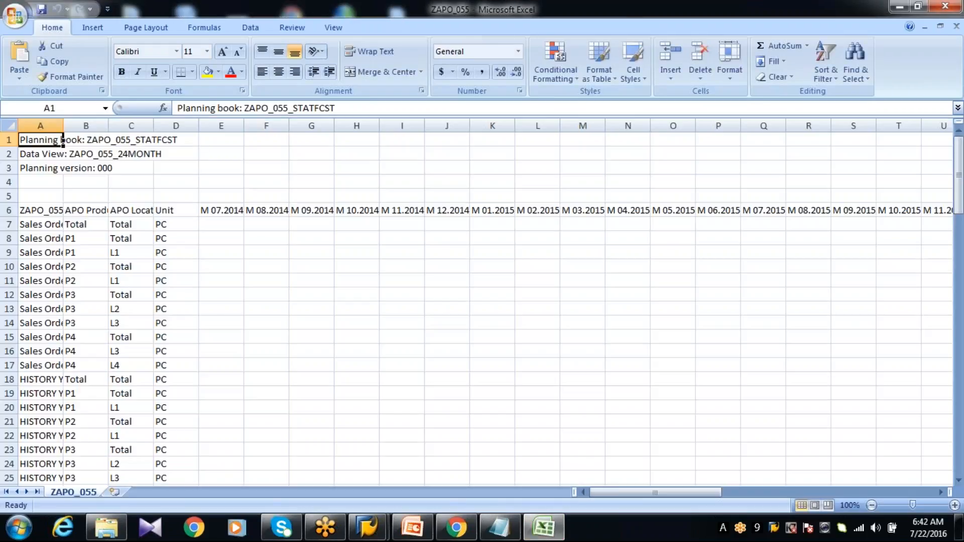
{"action": "left_click_drag", "start_coordinate": [628, 494], "coordinate": [859, 492]}
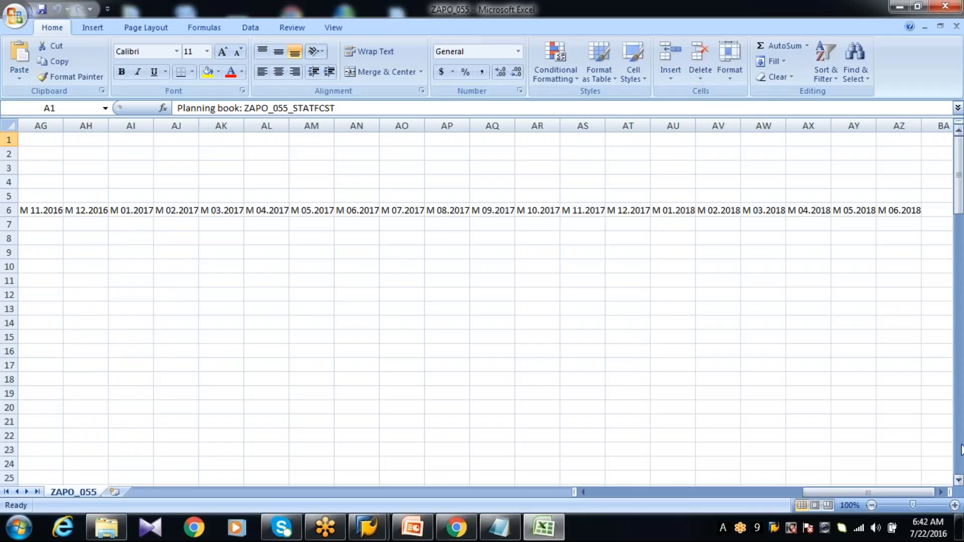
{"action": "left_click", "coordinate": [959, 449]}
{"action": "left_click", "coordinate": [959, 449]}
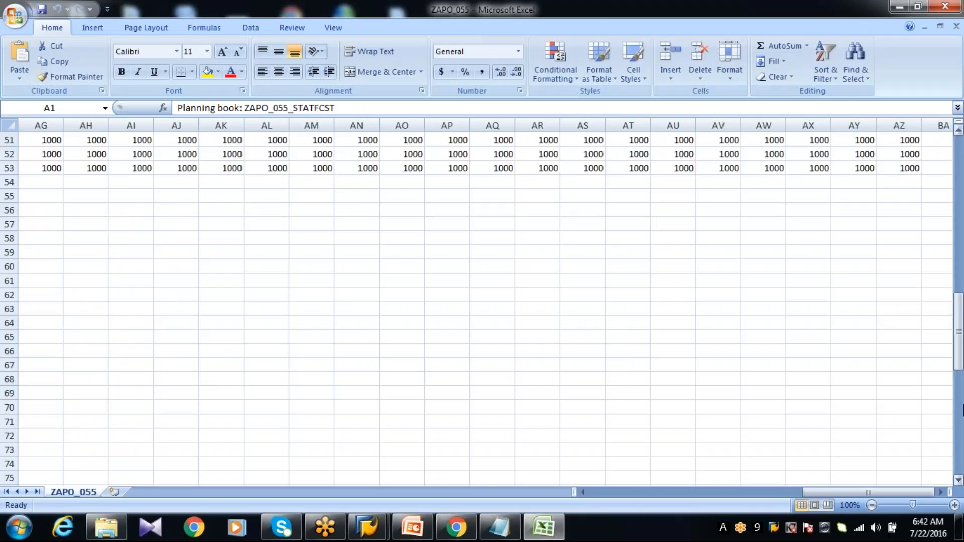
{"action": "left_click", "coordinate": [959, 380]}
{"action": "left_click_drag", "start_coordinate": [960, 388], "coordinate": [960, 321]}
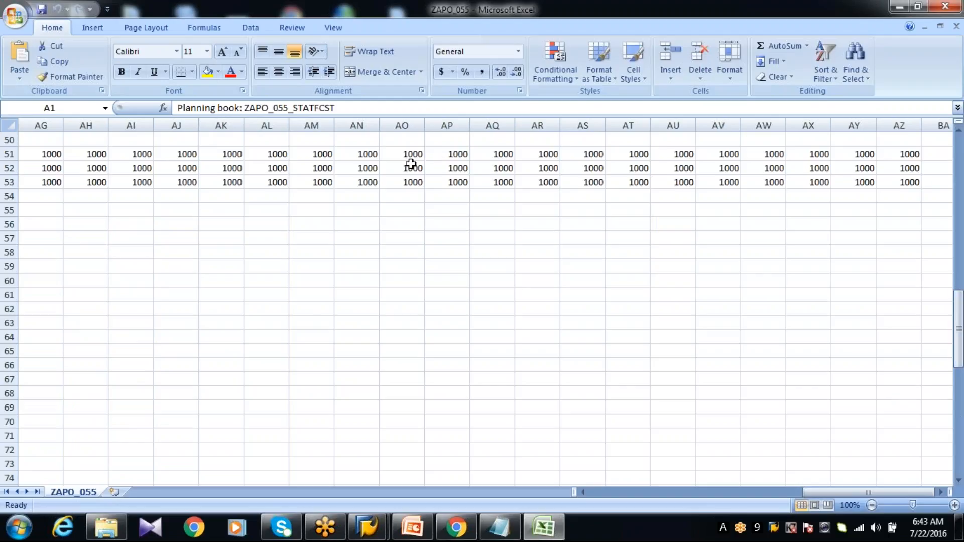
Copy the forecast values in AO51:AR52 to the empty cells starting at AN59
{"action": "left_click_drag", "start_coordinate": [407, 165], "coordinate": [521, 155]}
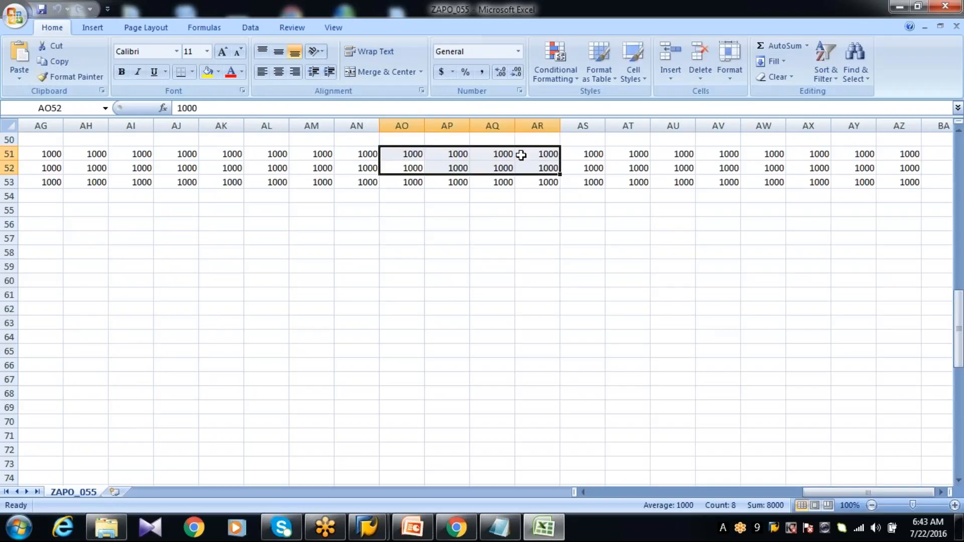
{"action": "key", "text": "ctrl+c"}
{"action": "left_click", "coordinate": [346, 269]}
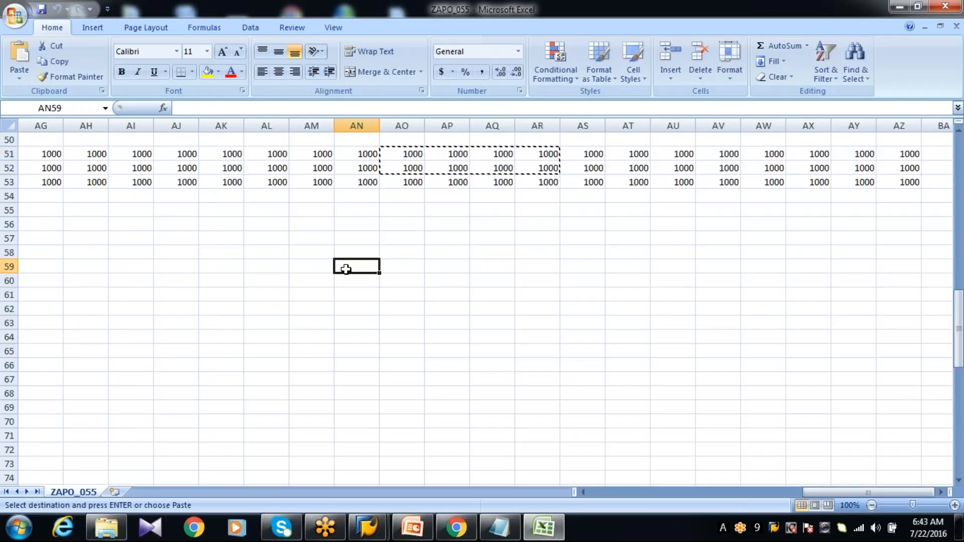
{"action": "key", "text": "ctrl+v"}
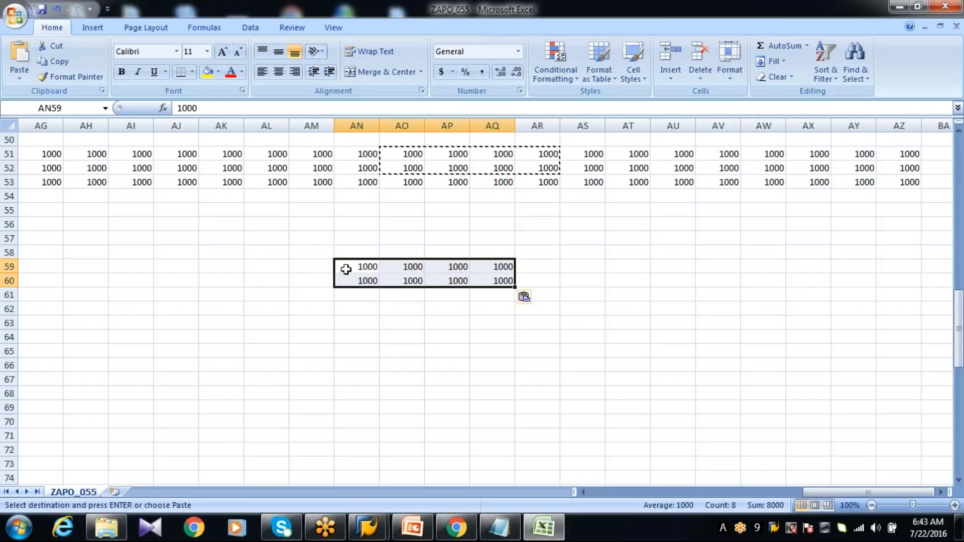
Copy the values in AN59:AQ59 into the HISTORY Y-2(AUX) row of the SAP planning book, starting at M 07.2016
{"action": "left_click", "coordinate": [346, 269]}
{"action": "left_click_drag", "start_coordinate": [346, 269], "coordinate": [471, 265]}
{"action": "key", "text": "ctrl+c"}
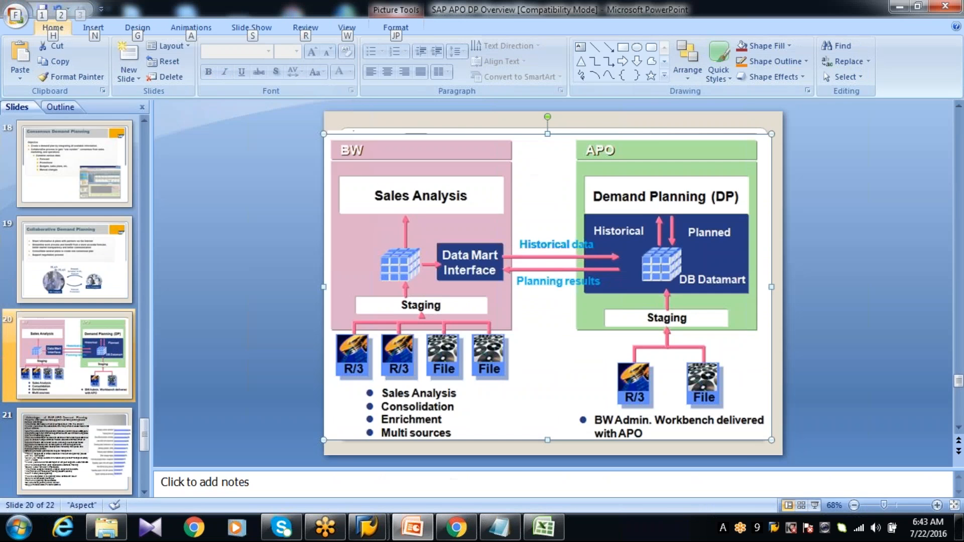
{"action": "key", "text": "alt+Tab"}
{"action": "left_click", "coordinate": [375, 518]}
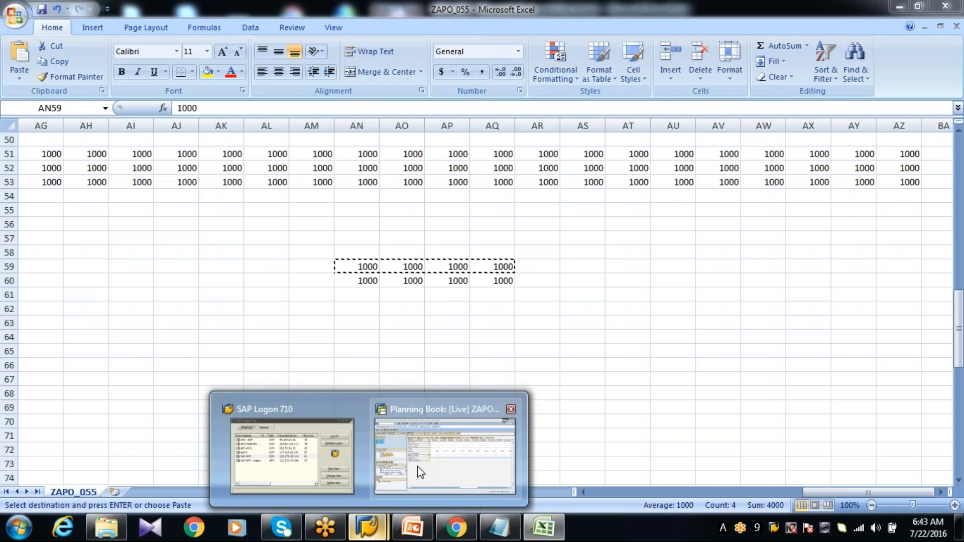
{"action": "left_click", "coordinate": [417, 466]}
{"action": "left_click", "coordinate": [421, 164]}
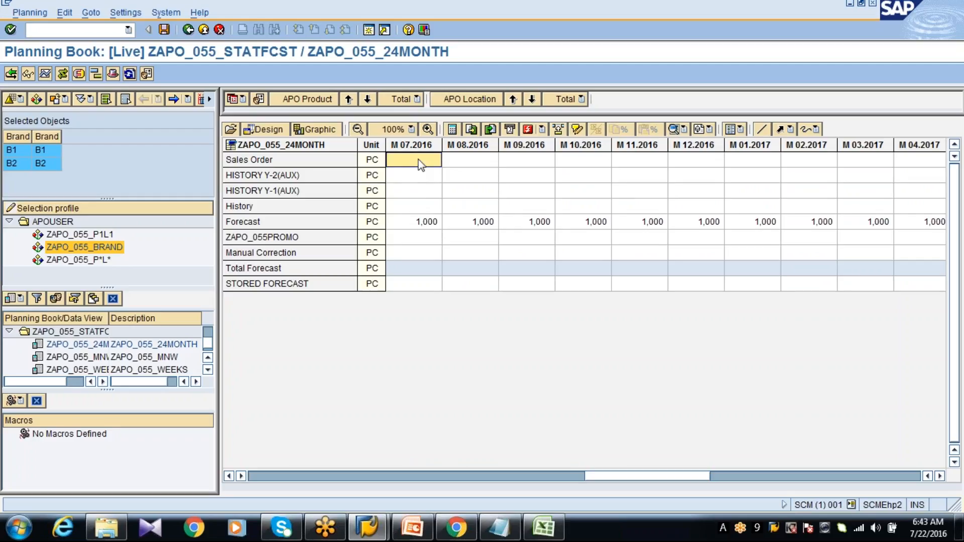
{"action": "left_click", "coordinate": [411, 175]}
{"action": "key", "text": "ctrl+v"}
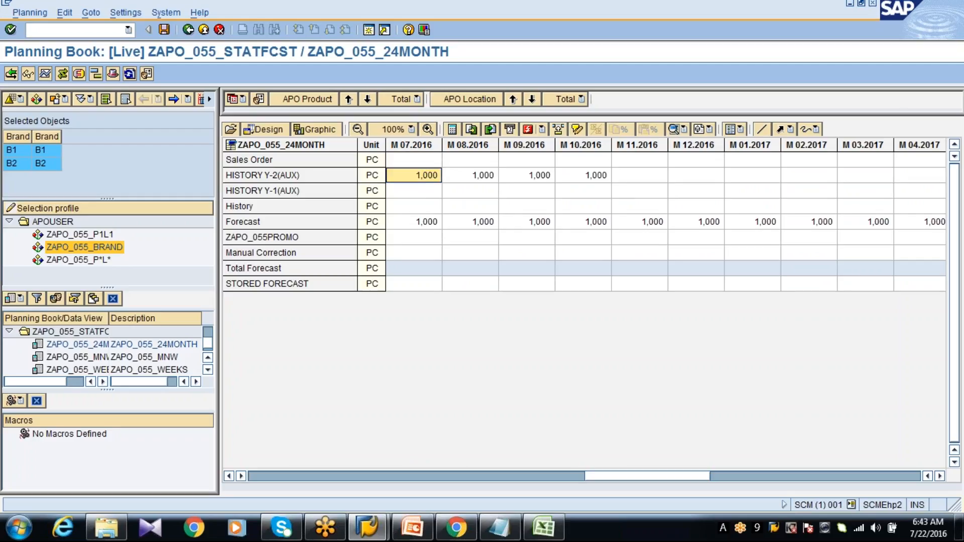
Copy the HISTORY Y-2(AUX) values for M 07.2016 to M 10.2016 into the Sales Order row, starting at M 07.2016
{"action": "left_click_drag", "start_coordinate": [432, 182], "coordinate": [590, 182]}
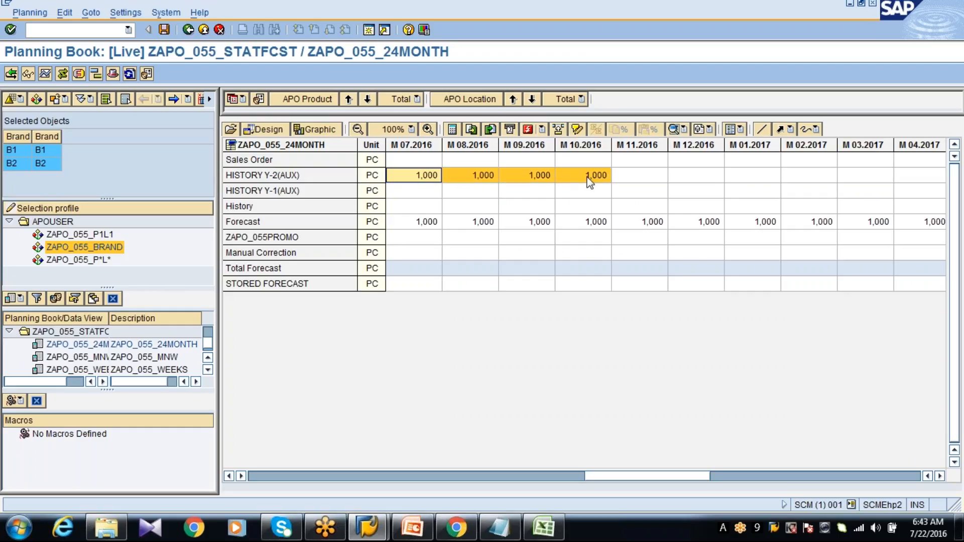
{"action": "left_click", "coordinate": [416, 164]}
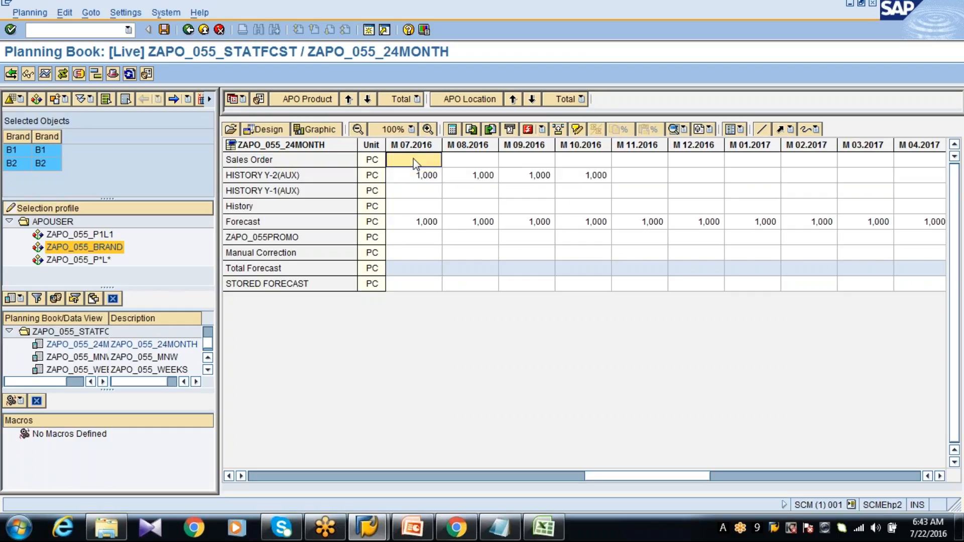
{"action": "key", "text": "ctrl+v"}
Load the planning data for product P1 from the ZAPO_055_P1L1 selection, without saving the changed data
{"action": "double_click", "coordinate": [88, 234]}
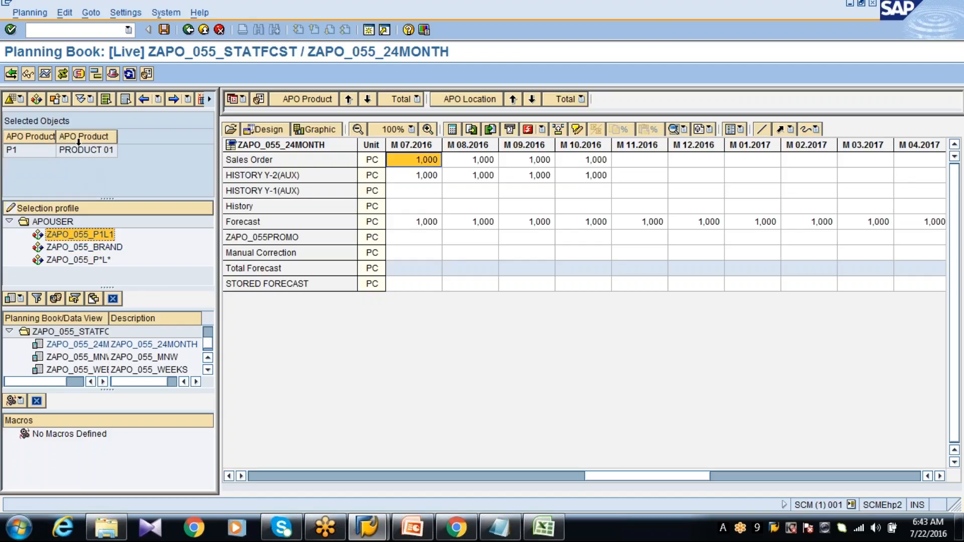
{"action": "double_click", "coordinate": [78, 147]}
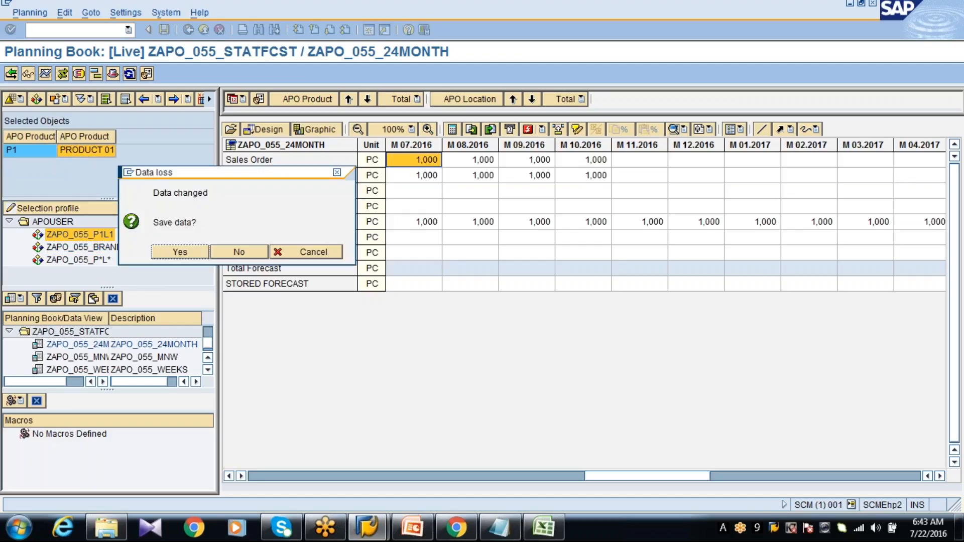
{"action": "left_click", "coordinate": [245, 253]}
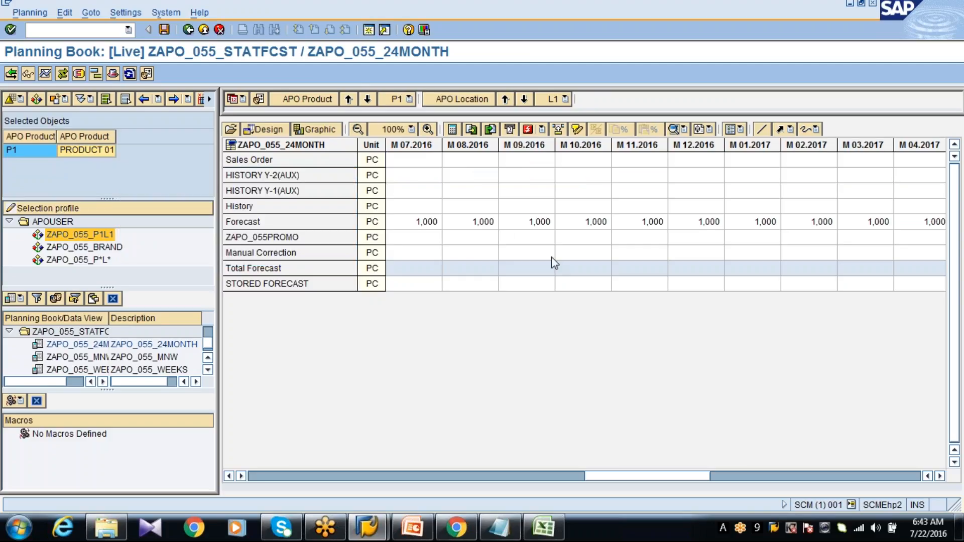
Set the ZAPO_055PROMO value for M 09.2016 to 1,000 and save the planning data
{"action": "left_click", "coordinate": [543, 243]}
{"action": "type", "text": "1,0"}
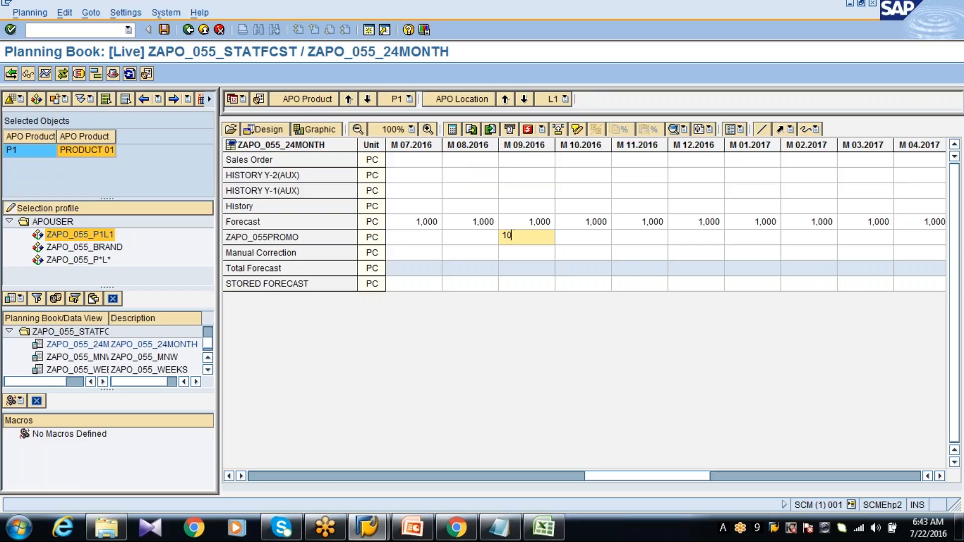
{"action": "type", "text": "00"}
{"action": "left_click", "coordinate": [165, 32]}
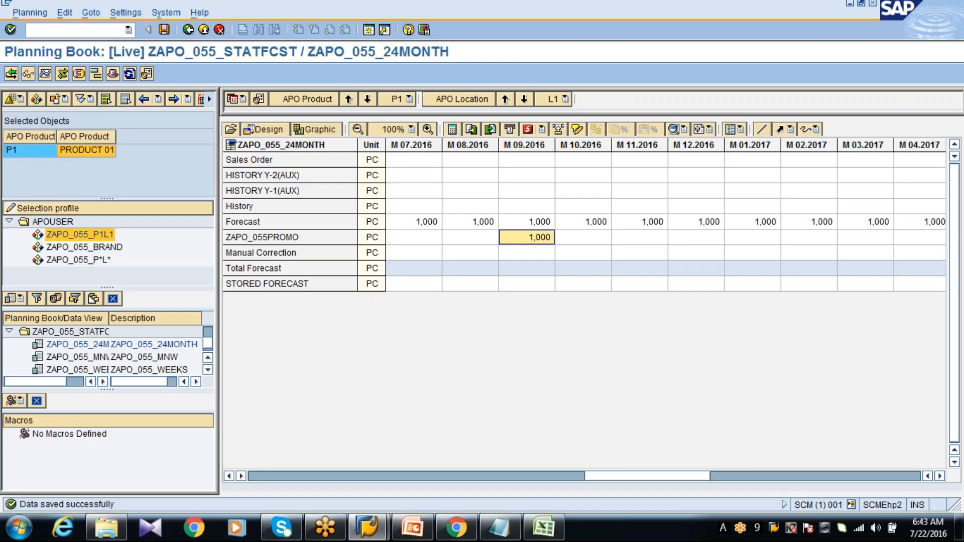
Try to display the note for the ZAPO_055PROMO cell in M 09.2016, saving the planning data before the second attempt
{"action": "right_click", "coordinate": [507, 239]}
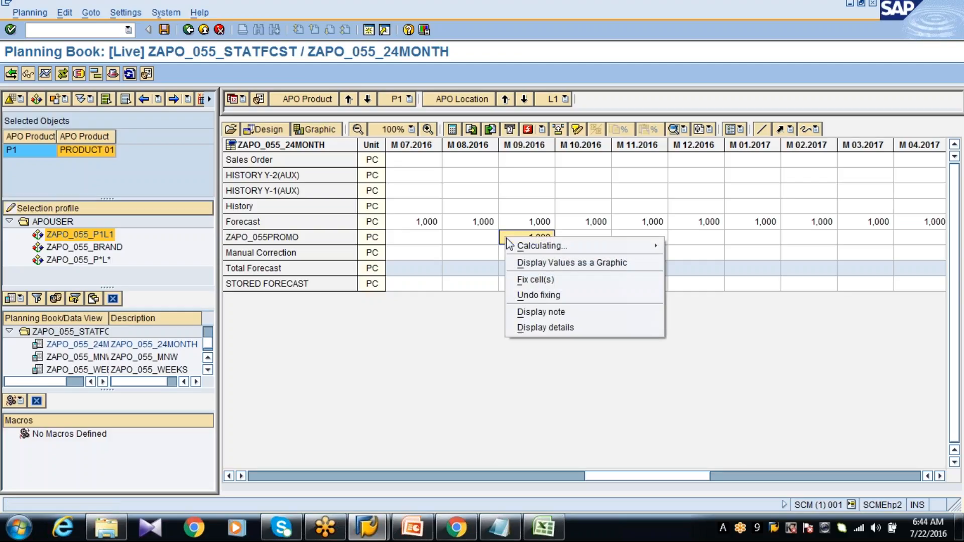
{"action": "left_click", "coordinate": [539, 313]}
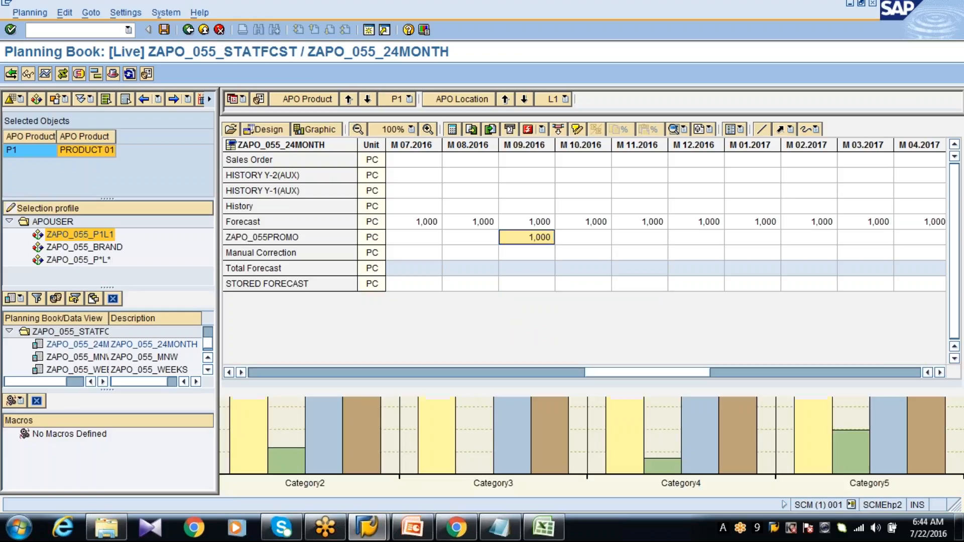
{"action": "double_click", "coordinate": [77, 237]}
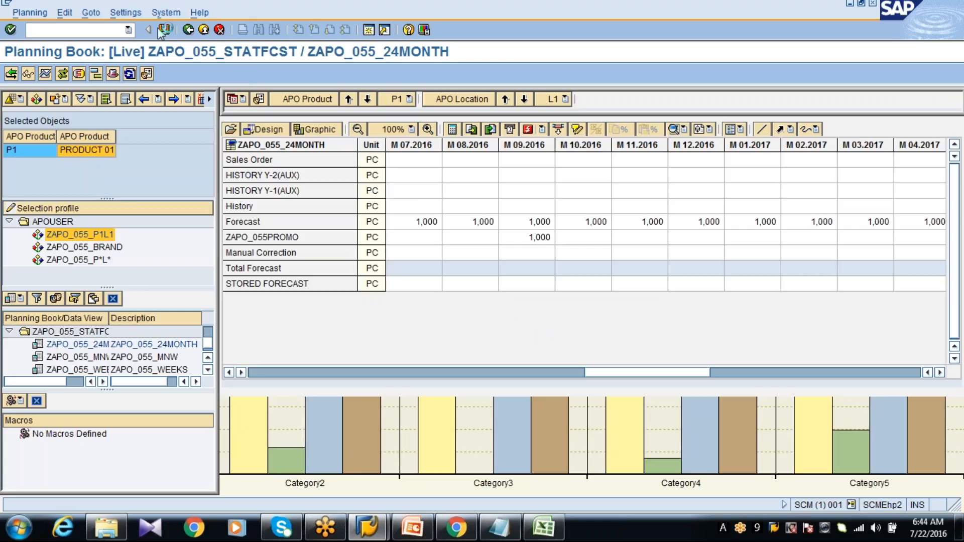
{"action": "left_click", "coordinate": [521, 241]}
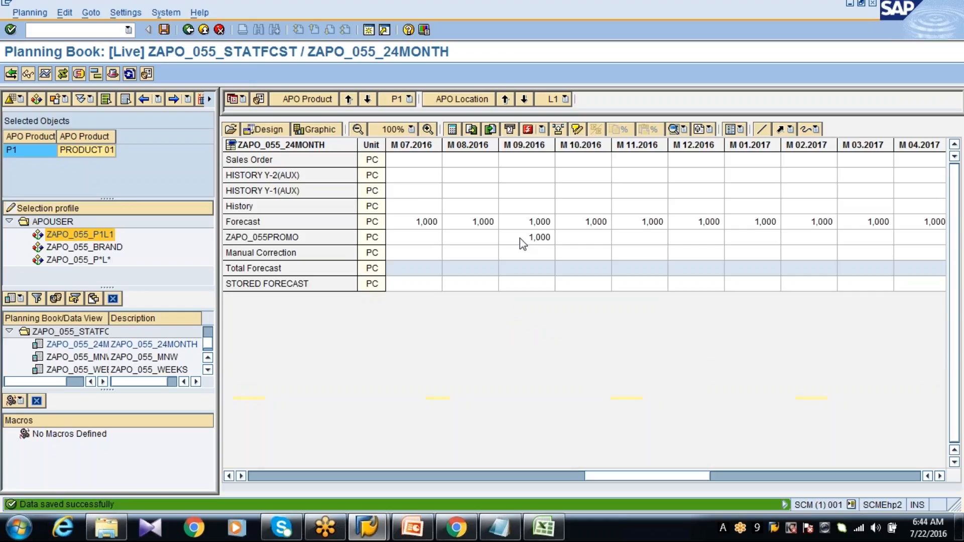
{"action": "right_click", "coordinate": [518, 240]}
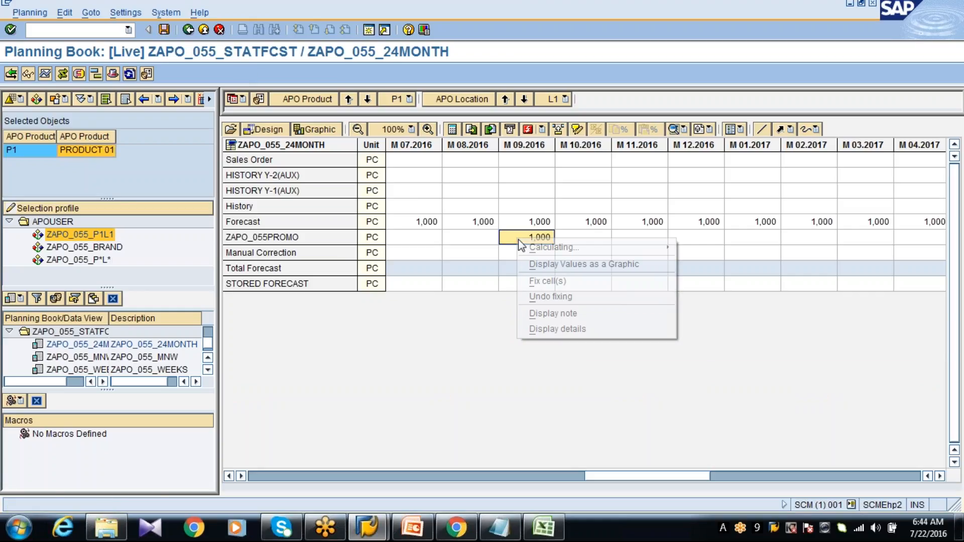
{"action": "left_click", "coordinate": [551, 313]}
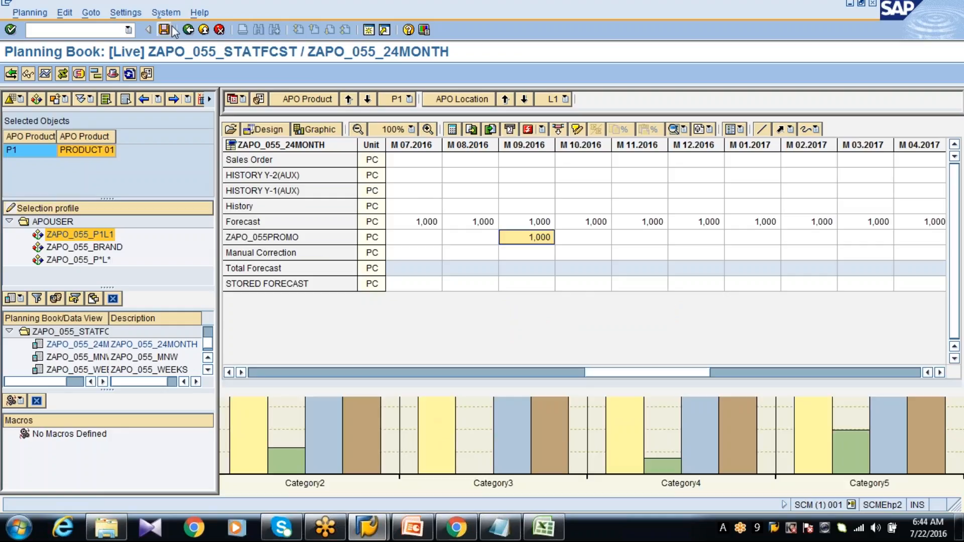
Leave the planning book, reopen Interactive Demand Planning and load the data for the ZAPO_055_P1L1 selection
{"action": "left_click", "coordinate": [188, 30]}
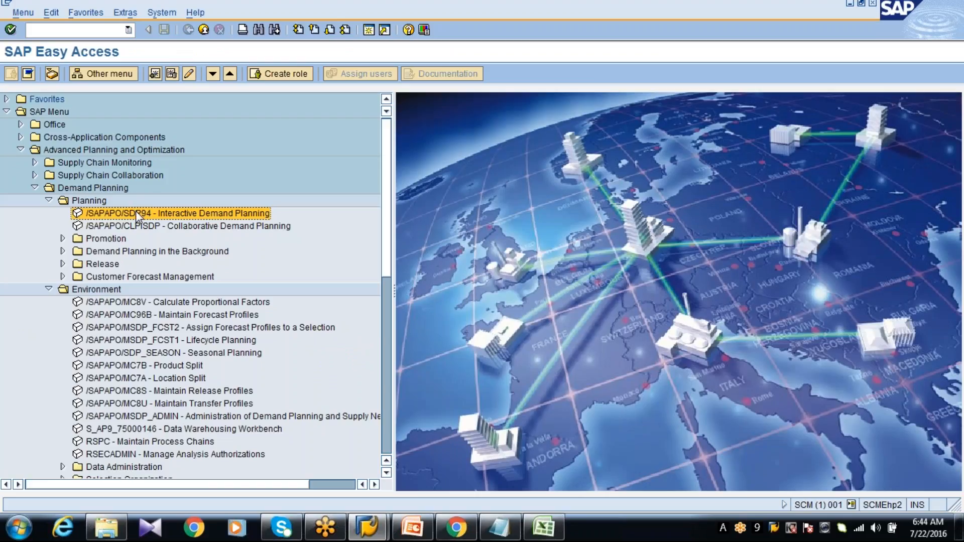
{"action": "double_click", "coordinate": [136, 213]}
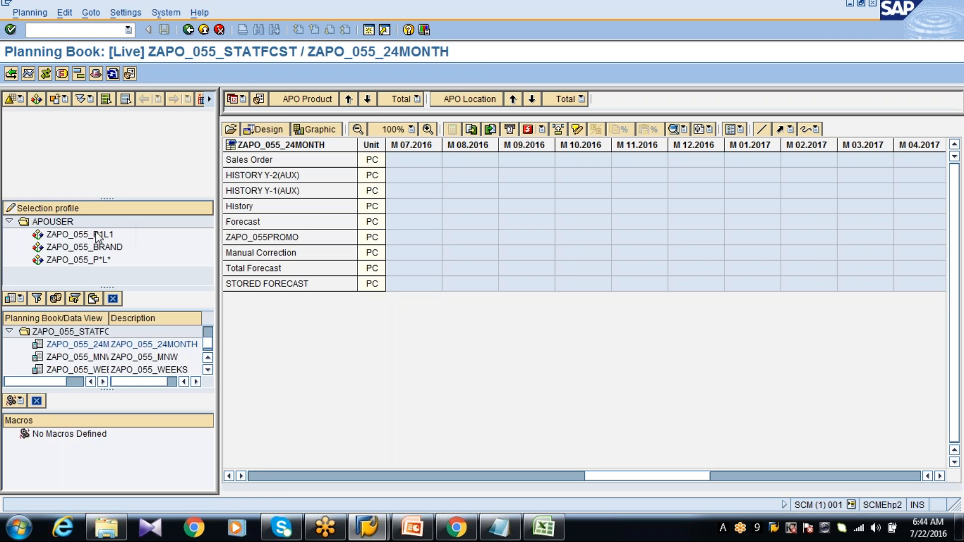
{"action": "double_click", "coordinate": [95, 234]}
{"action": "left_click", "coordinate": [230, 128]}
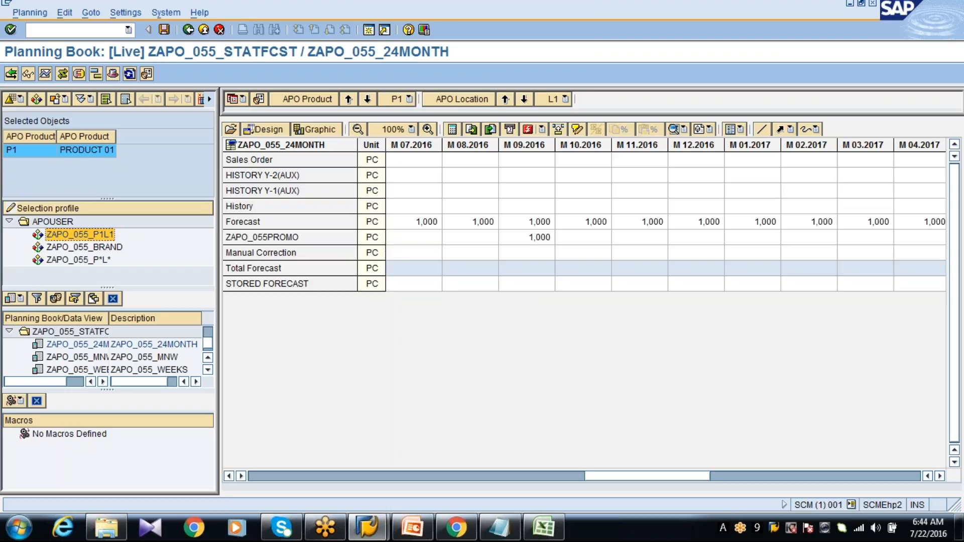
Save a note on the M 09.2016 ZAPO_055PROMO cell giving the planner's name and "added - Buy one get one offer we have in this month"
{"action": "left_click", "coordinate": [515, 239]}
{"action": "right_click", "coordinate": [515, 238]}
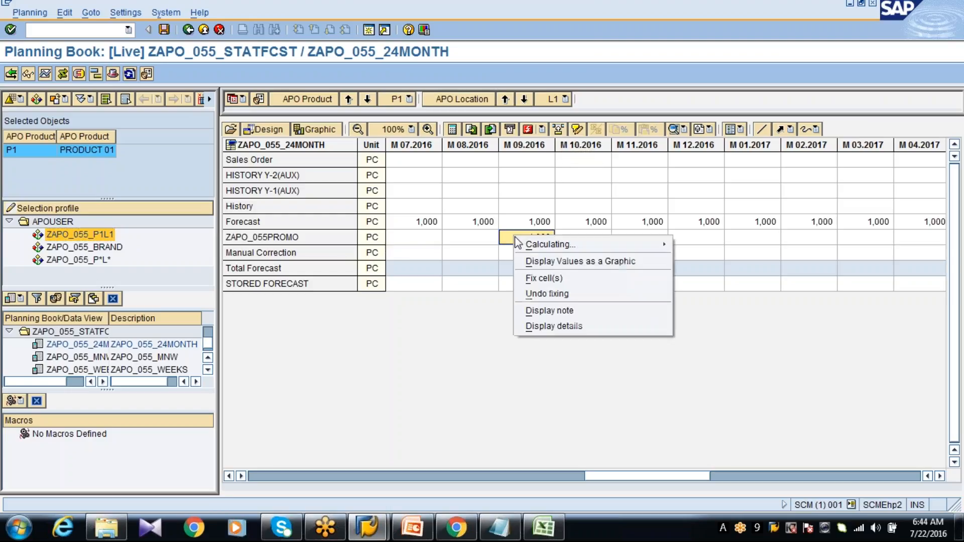
{"action": "left_click", "coordinate": [528, 310]}
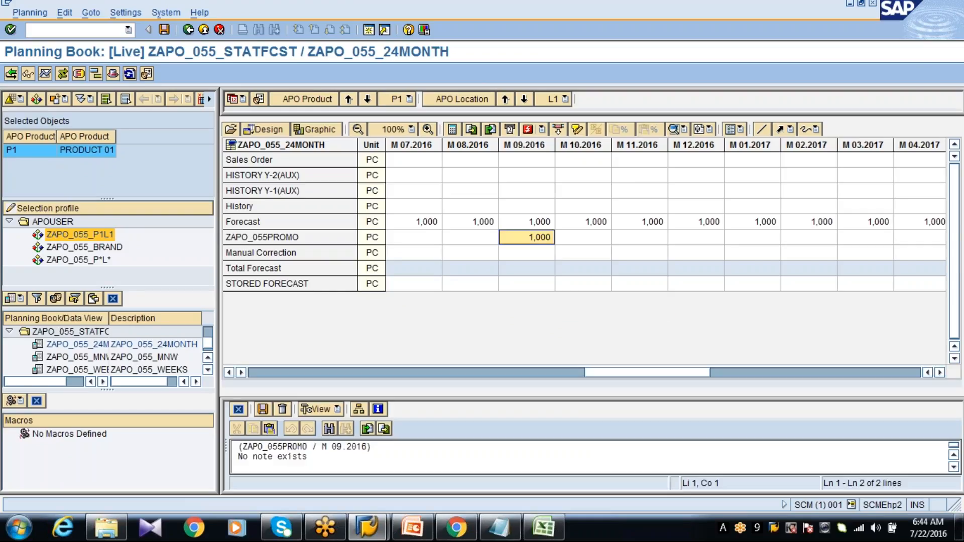
{"action": "left_click_drag", "start_coordinate": [307, 457], "coordinate": [238, 446]}
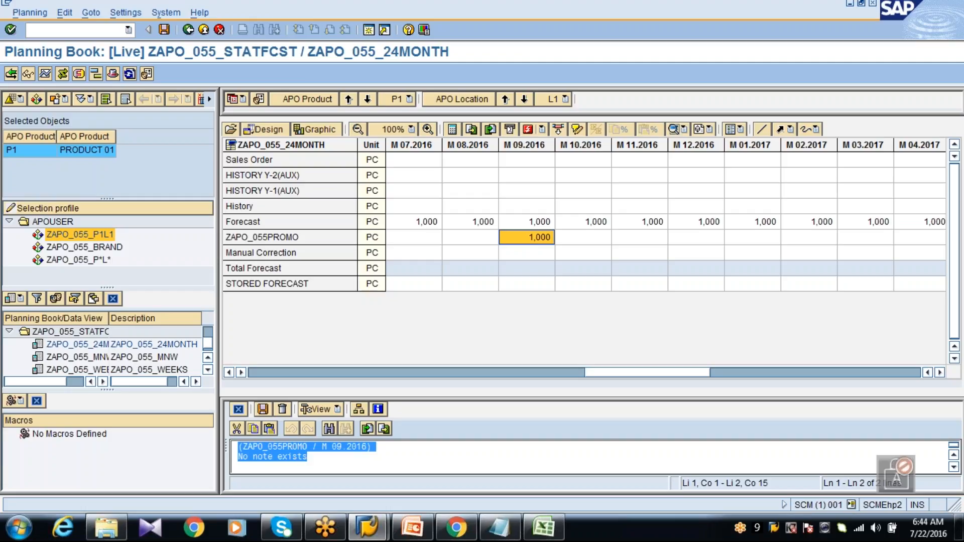
{"action": "type", "text": "Kalyan"}
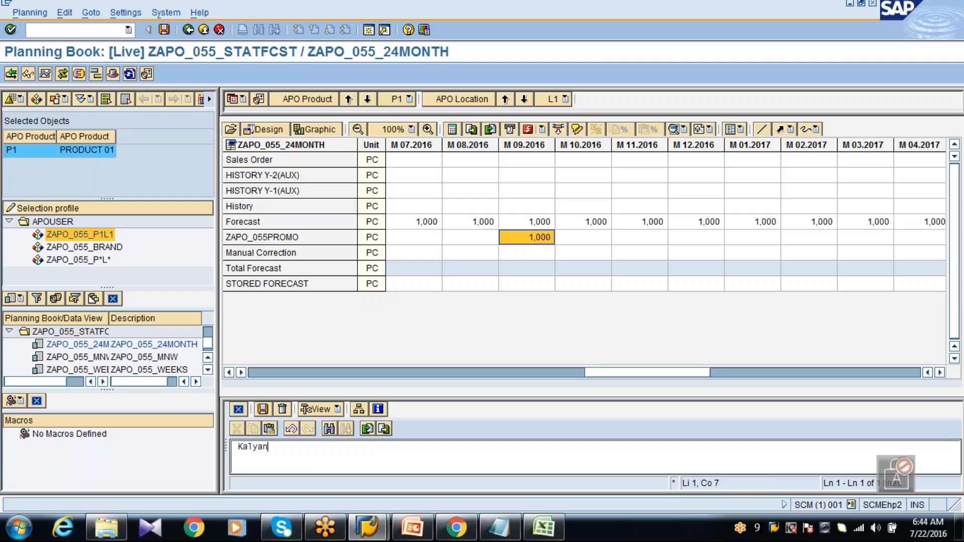
{"action": "type", "text": " added - "}
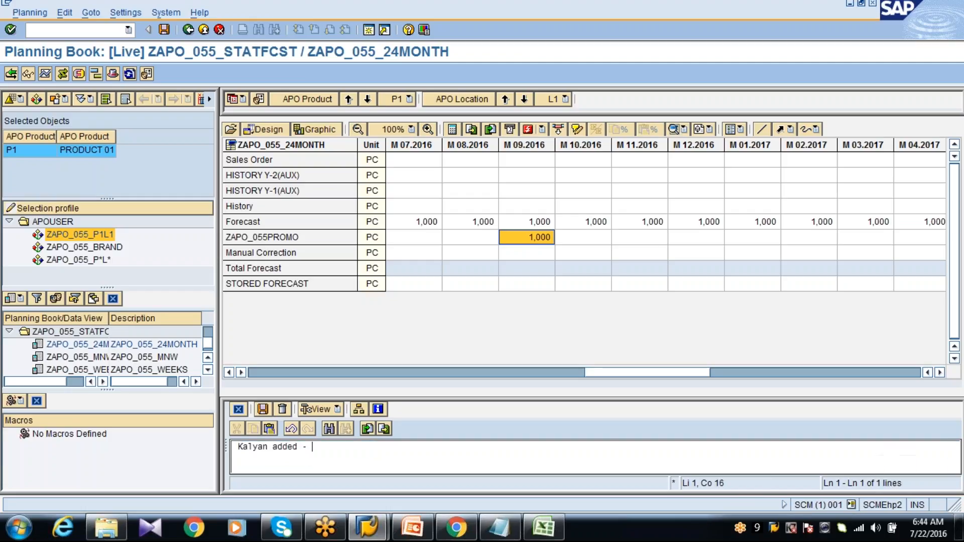
{"action": "type", "text": "Buy on"}
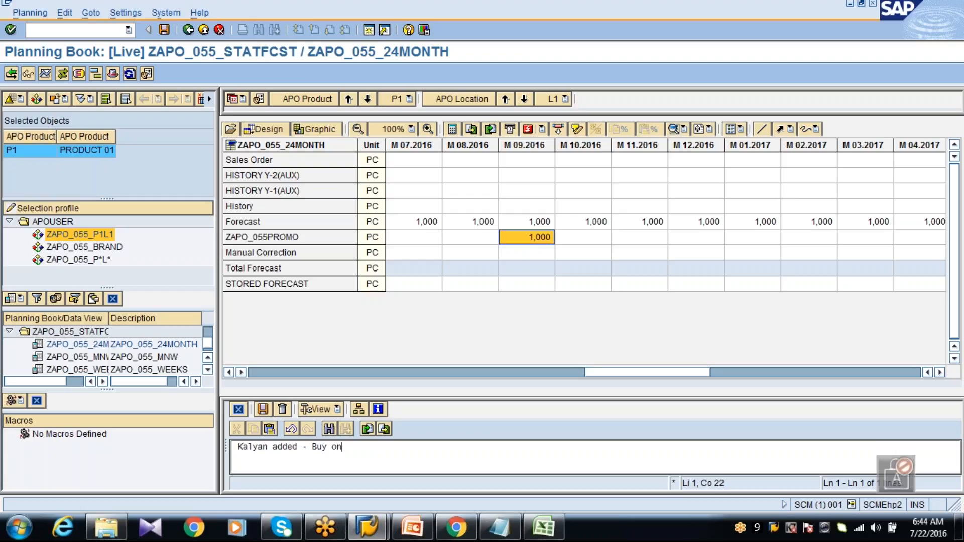
{"action": "type", "text": "e get one"}
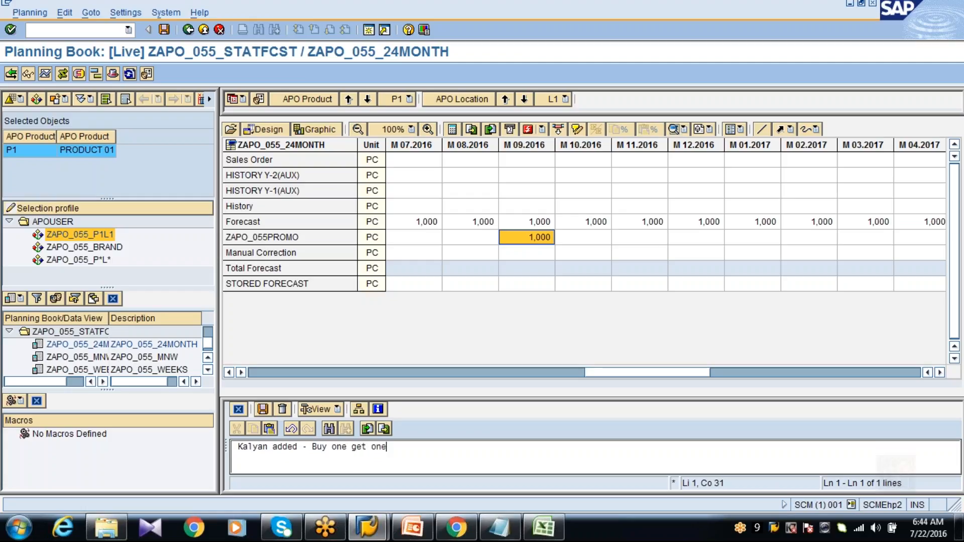
{"action": "type", "text": " offer we hev"}
{"action": "key", "text": "BackSpace"}
{"action": "key", "text": "BackSpace"}
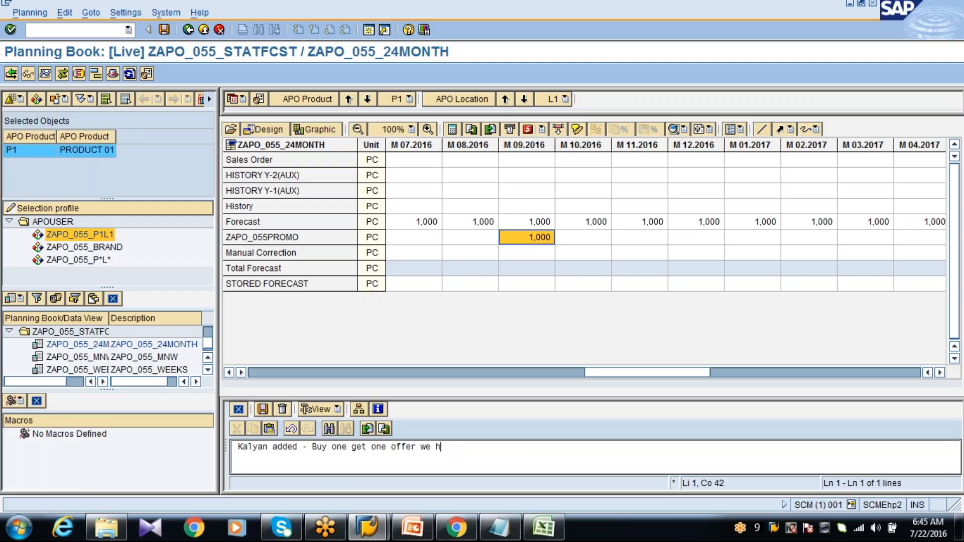
{"action": "type", "text": "ave in this"}
{"action": "key", "text": "BackSpace"}
{"action": "key", "text": "BackSpace"}
{"action": "type", "text": "is month"}
{"action": "left_click", "coordinate": [263, 410]}
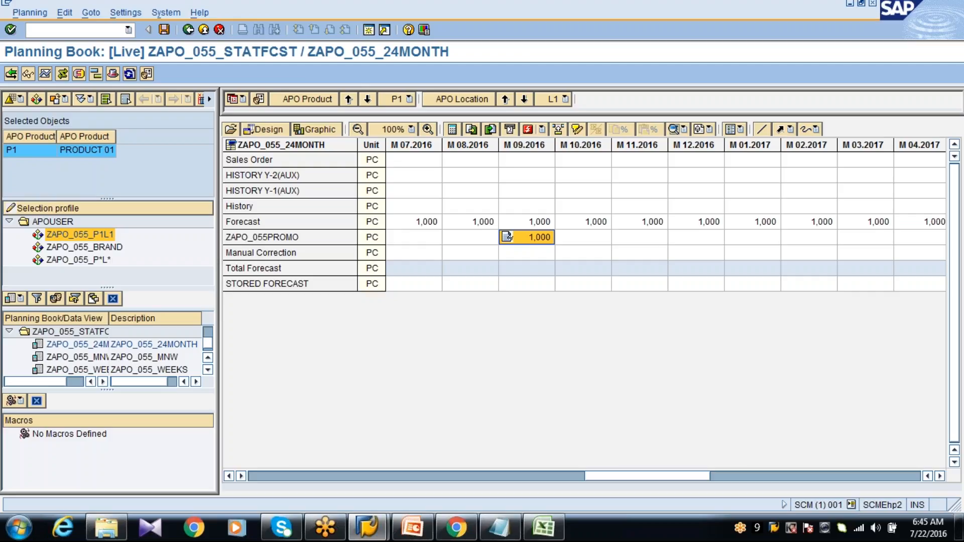
Display the note on the M 09.2016 ZAPO_055PROMO cell, delete it and close the note editor
{"action": "right_click", "coordinate": [526, 237]}
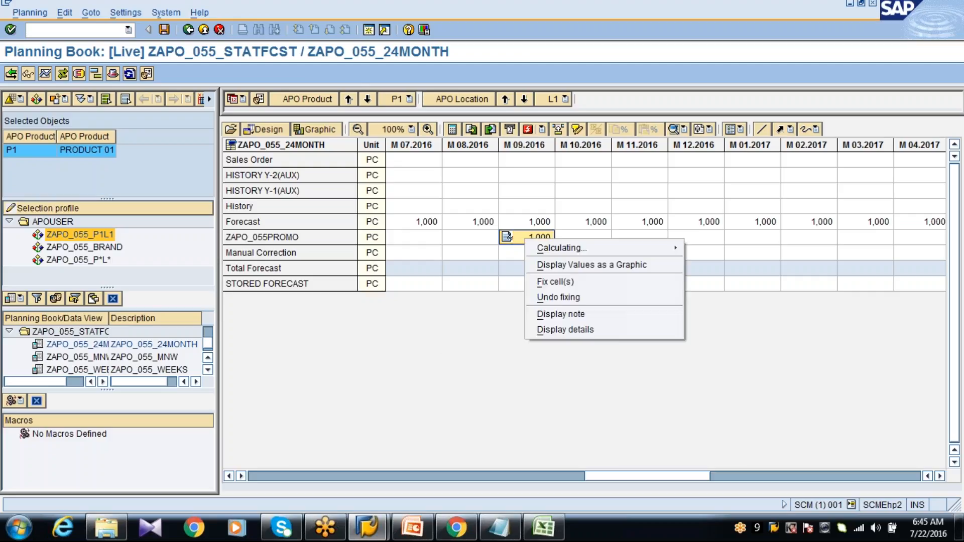
{"action": "left_click", "coordinate": [552, 314]}
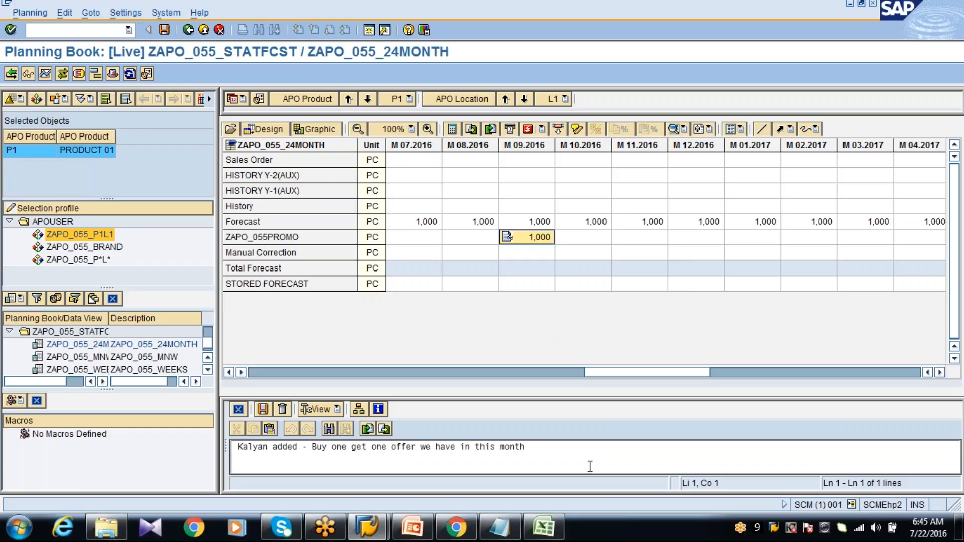
{"action": "left_click", "coordinate": [283, 409]}
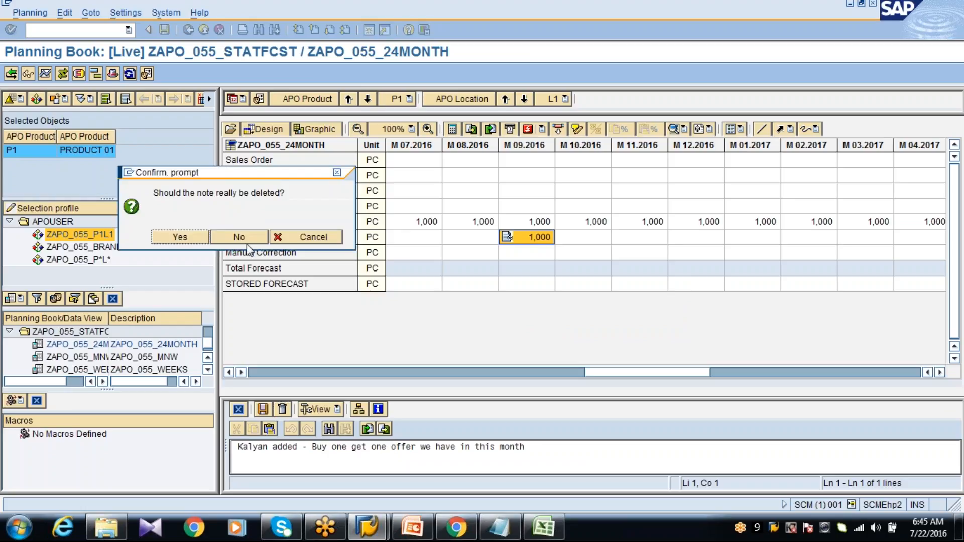
{"action": "left_click", "coordinate": [186, 237]}
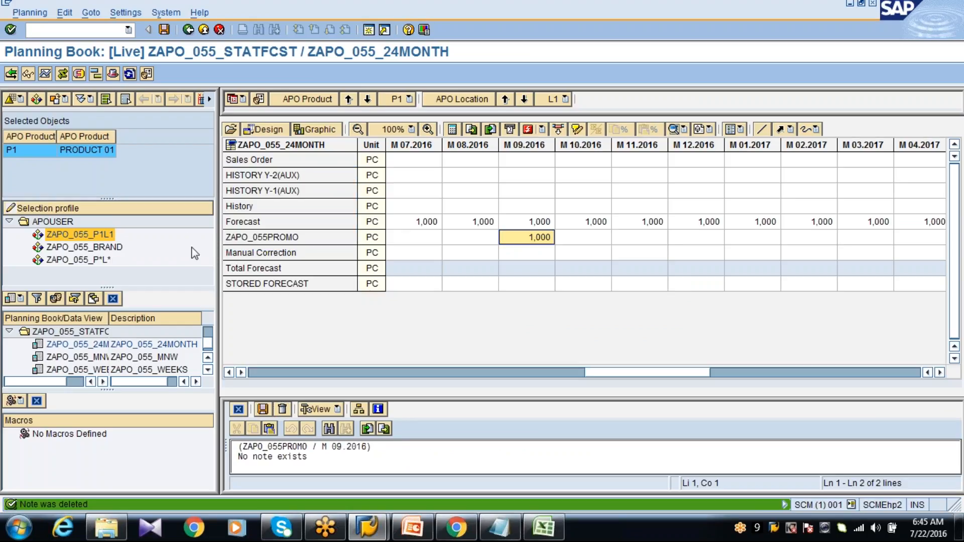
{"action": "left_click", "coordinate": [238, 409]}
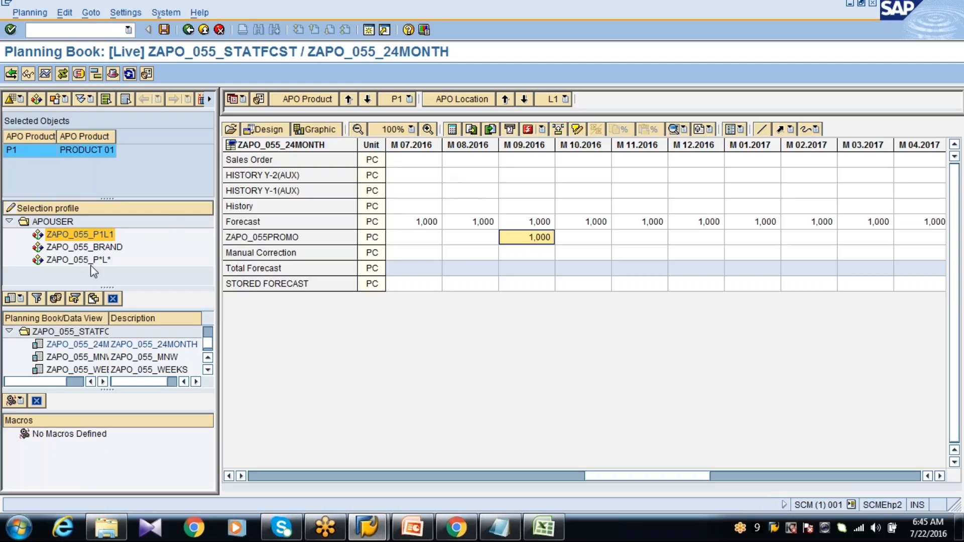
Load the ZAPO_055_BRAND selection's data for brands B1 and B2, and break APO Product down to filtered details for P1 and P2
{"action": "left_click", "coordinate": [91, 248]}
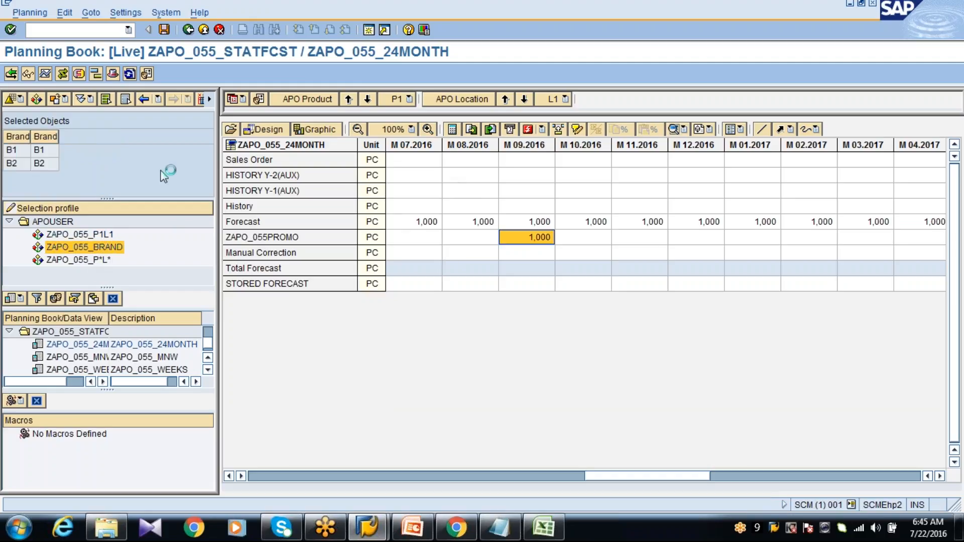
{"action": "left_click", "coordinate": [230, 130]}
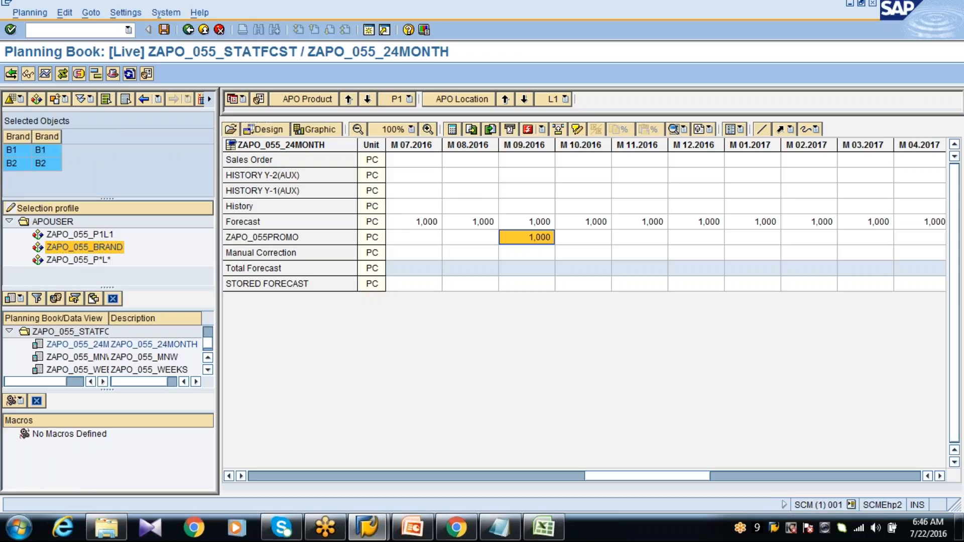
{"action": "left_click", "coordinate": [413, 99]}
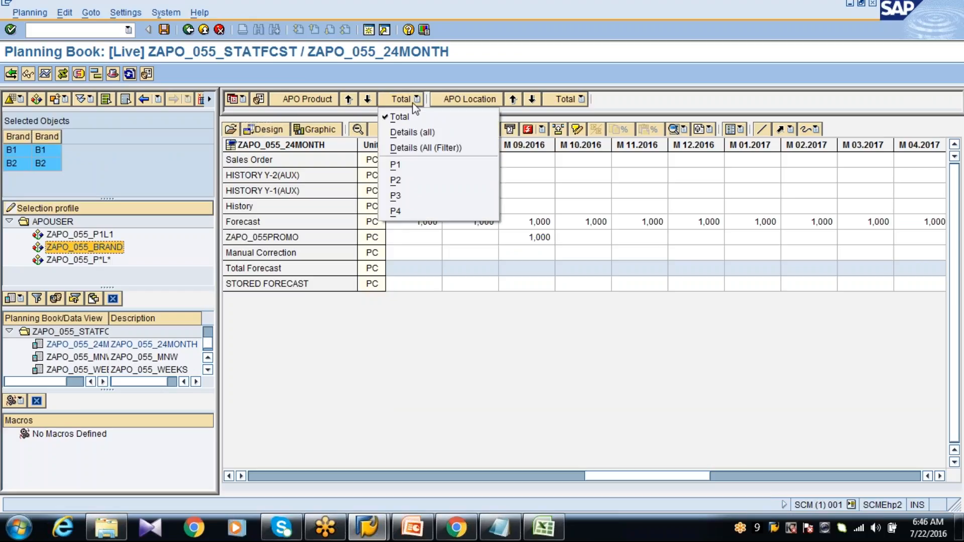
{"action": "left_click", "coordinate": [415, 144]}
{"action": "left_click", "coordinate": [41, 251]}
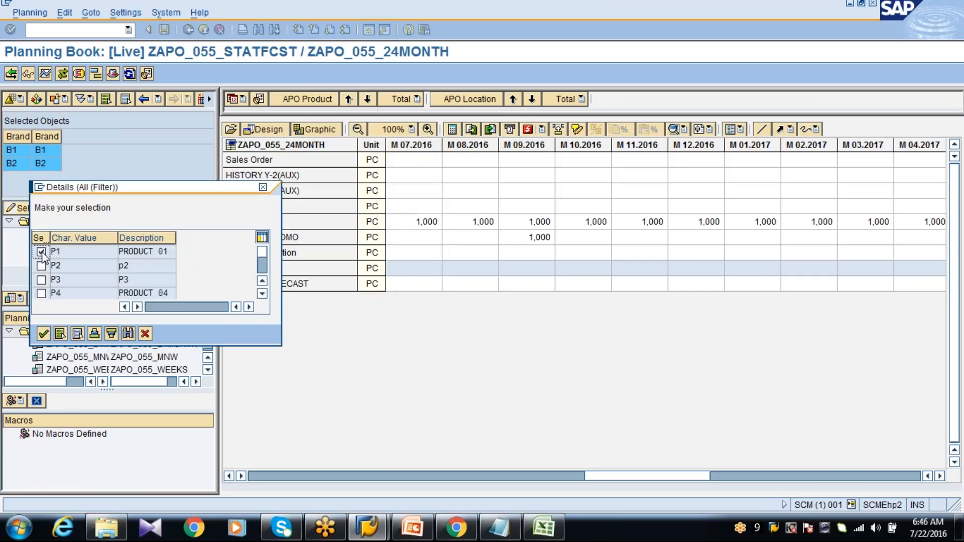
{"action": "left_click", "coordinate": [43, 333]}
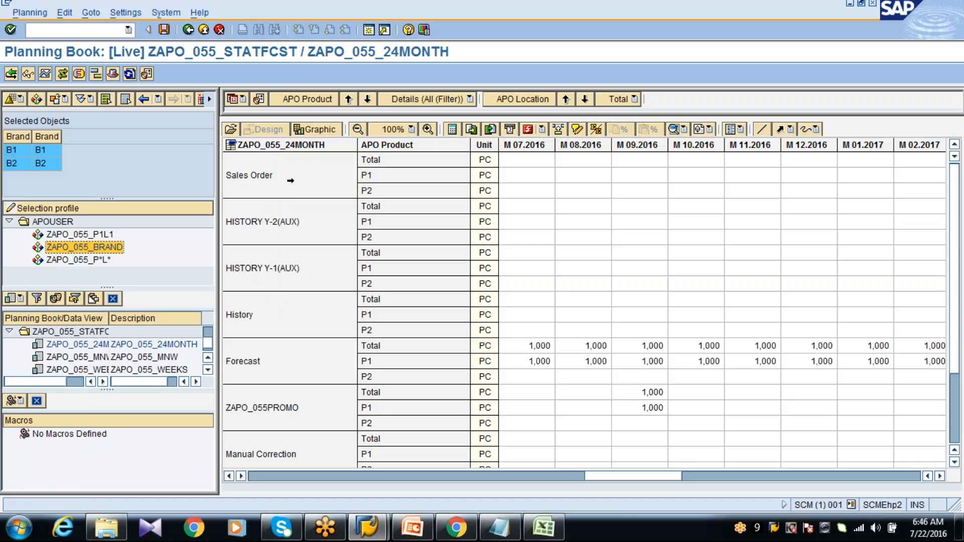
Aggregate APO Product back to Total and keep the planning table's zoom at 100%
{"action": "left_click", "coordinate": [466, 100]}
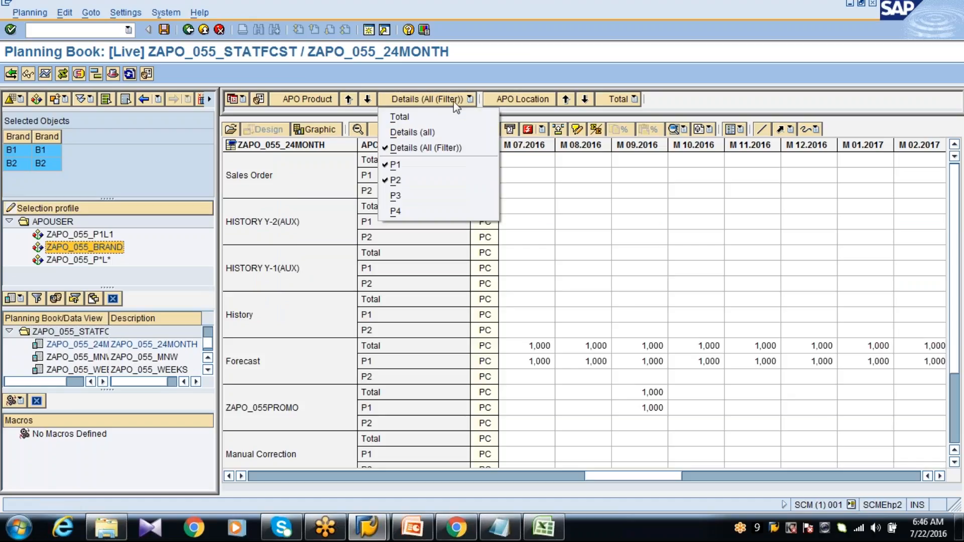
{"action": "left_click", "coordinate": [435, 119]}
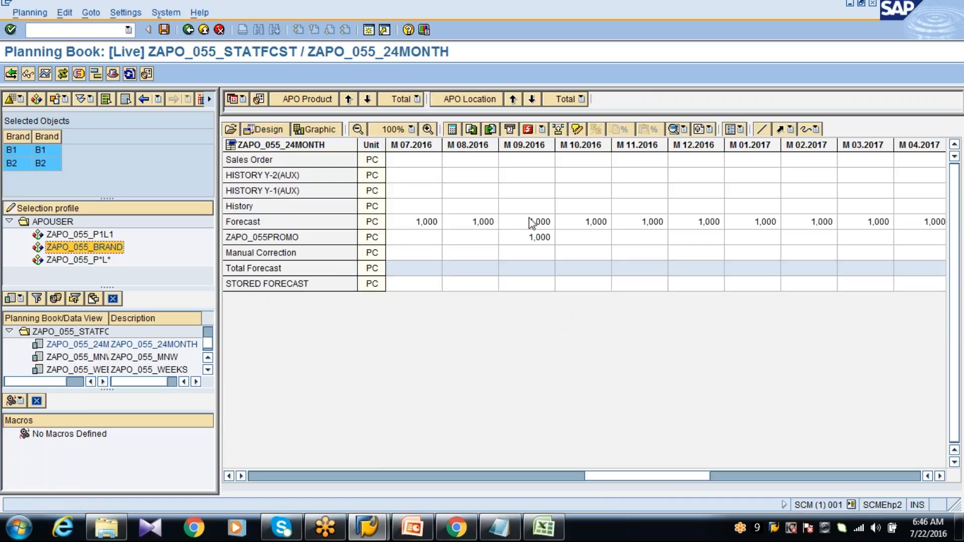
{"action": "left_click", "coordinate": [517, 240]}
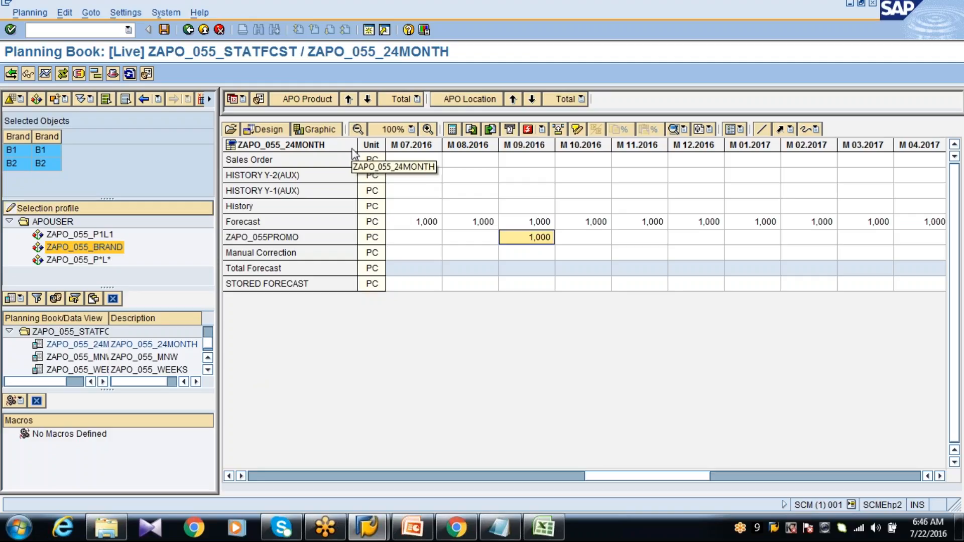
{"action": "left_click", "coordinate": [358, 130]}
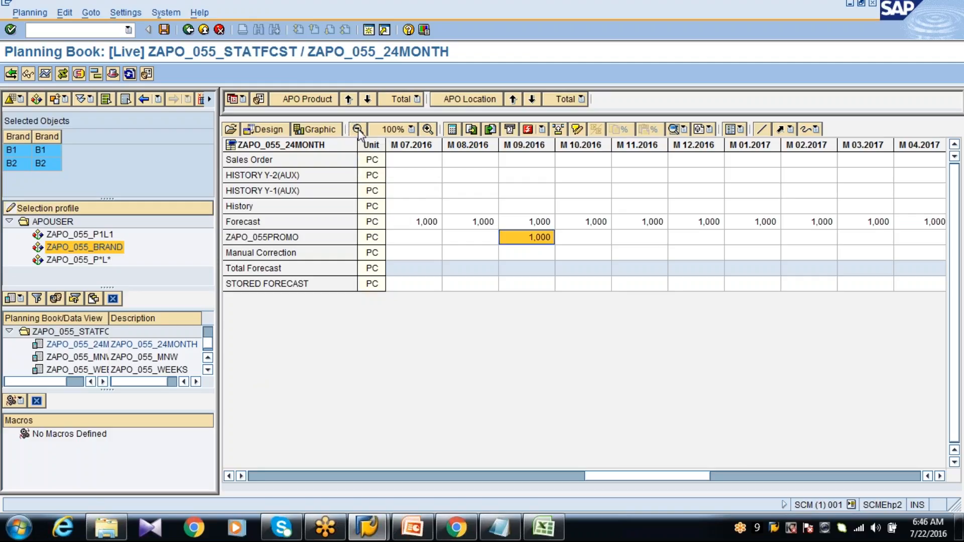
{"action": "left_click", "coordinate": [423, 129]}
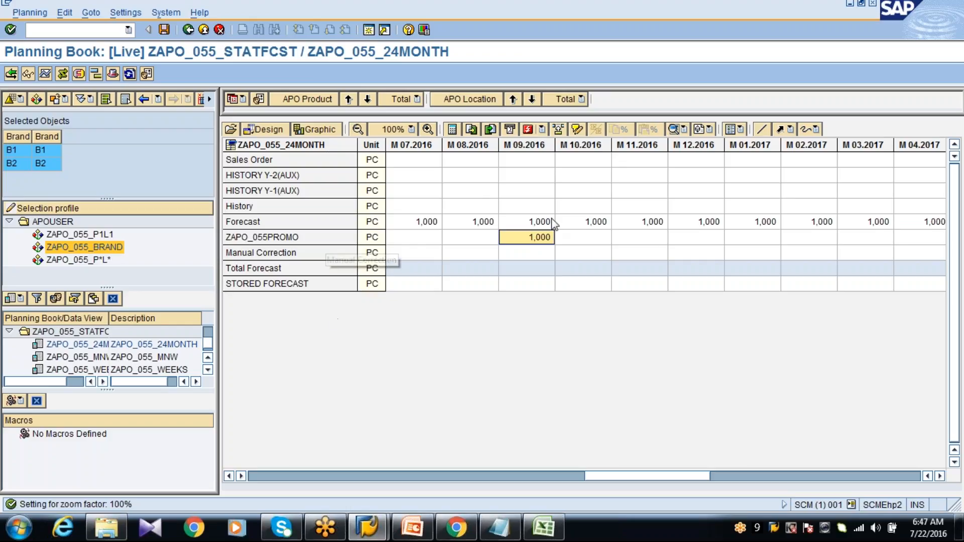
Restrict the planning table to the History and Forecast key figures
{"action": "left_click", "coordinate": [683, 129]}
{"action": "left_click", "coordinate": [689, 164]}
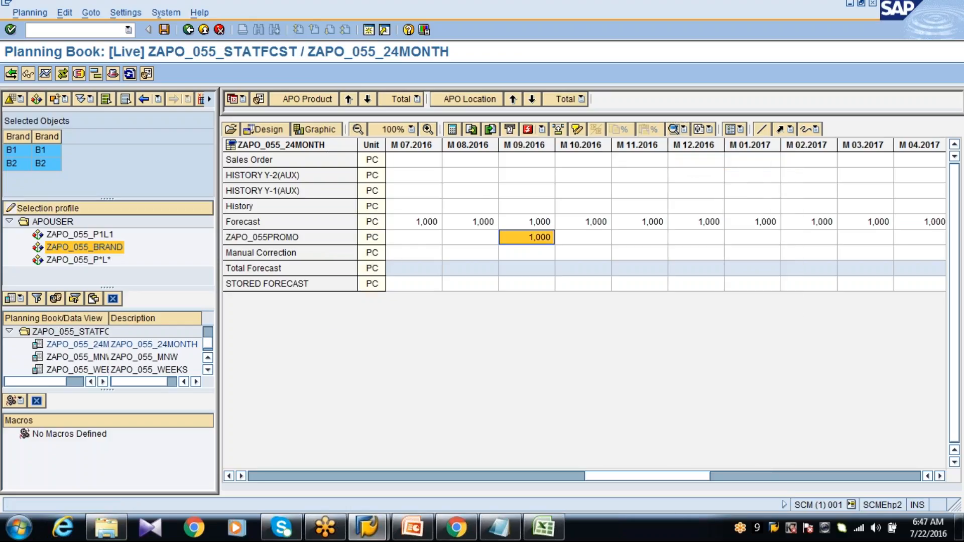
{"action": "left_click", "coordinate": [75, 423]}
{"action": "left_click", "coordinate": [41, 294]}
{"action": "left_click", "coordinate": [42, 308]}
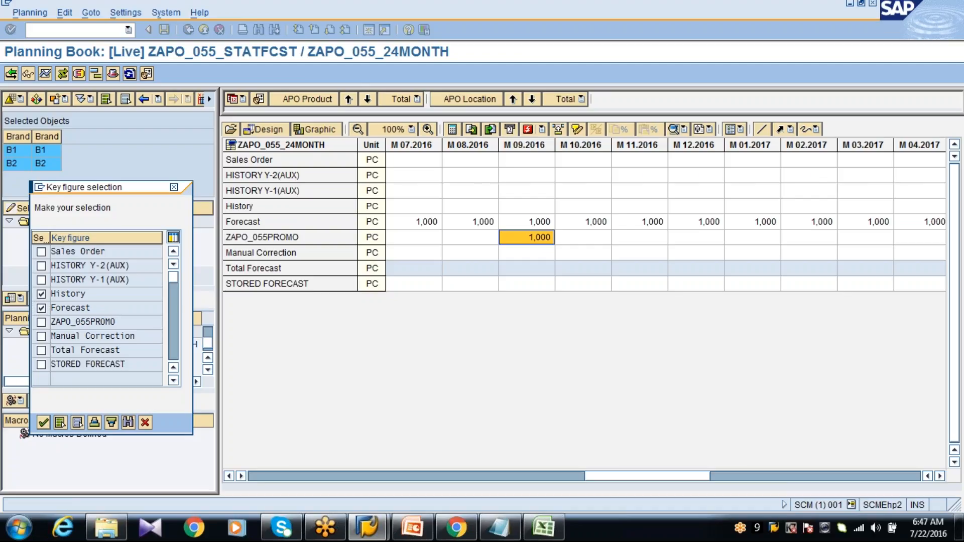
{"action": "left_click", "coordinate": [44, 423]}
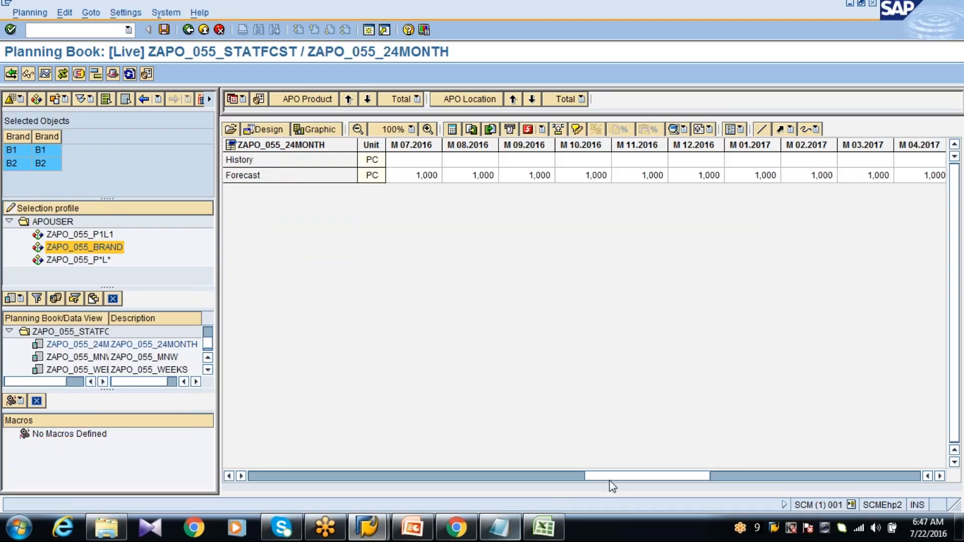
Display the History and Forecast graphic below the planning table
{"action": "left_click_drag", "start_coordinate": [616, 477], "coordinate": [552, 480]}
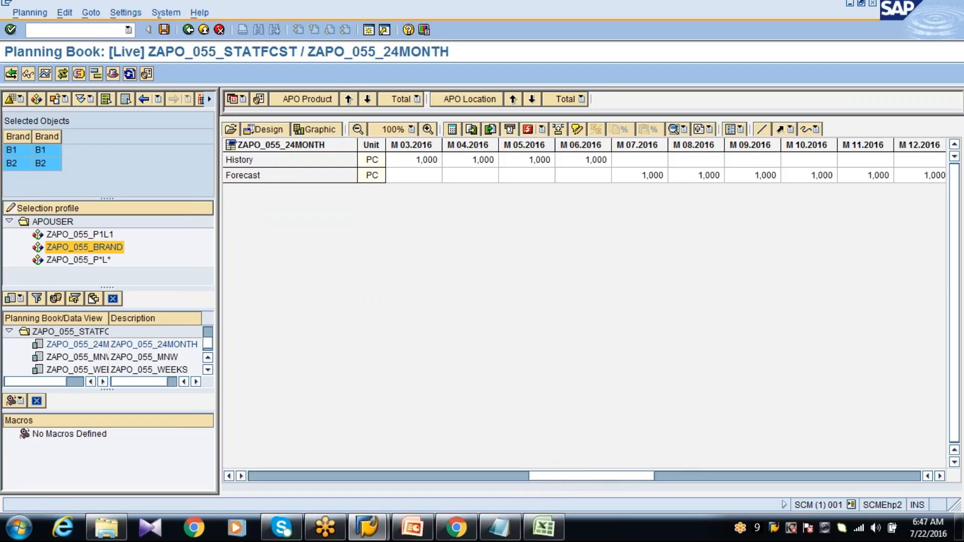
{"action": "left_click", "coordinate": [294, 151]}
{"action": "right_click", "coordinate": [292, 147]}
{"action": "left_click", "coordinate": [321, 249]}
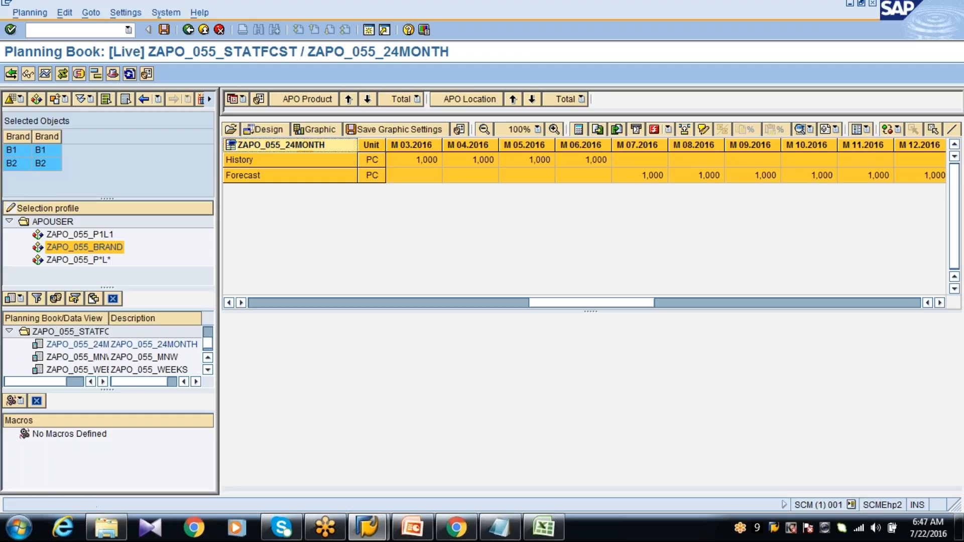
{"action": "left_click", "coordinate": [414, 174]}
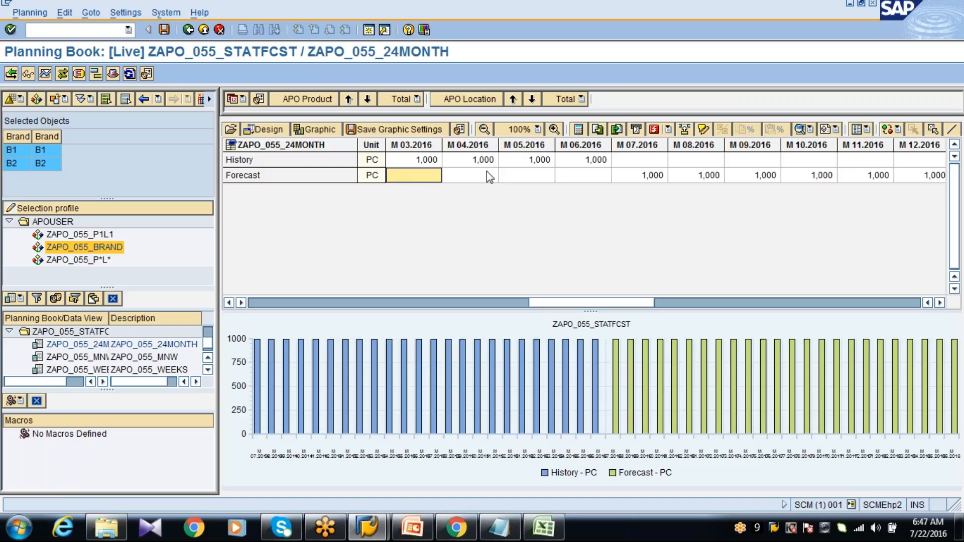
Open the graphic settings and change the chart type from columns to Lines
{"action": "left_click", "coordinate": [459, 130]}
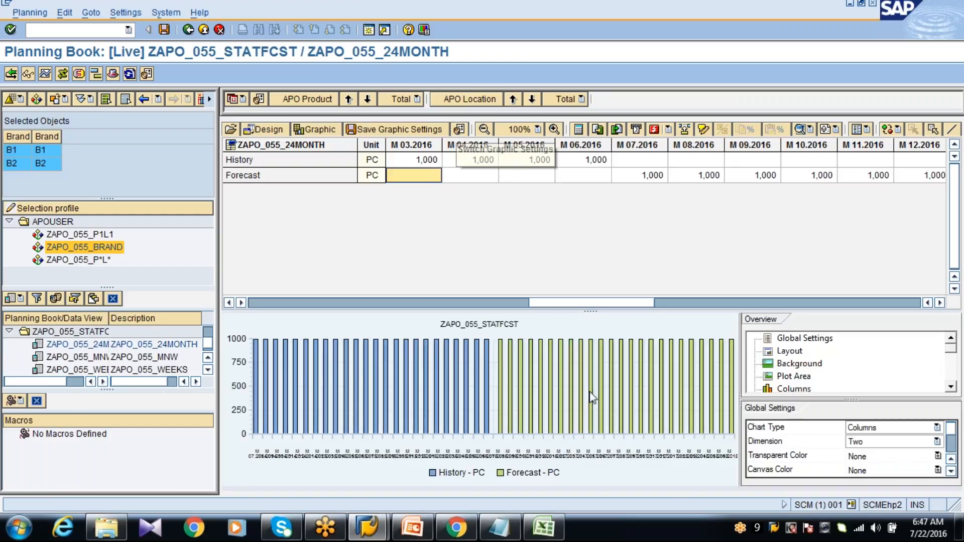
{"action": "right_click", "coordinate": [559, 395]}
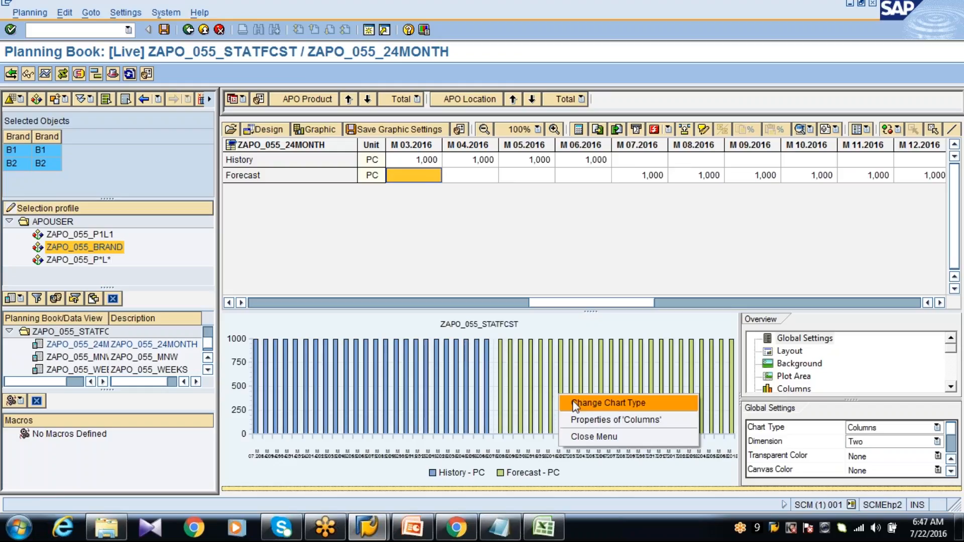
{"action": "left_click", "coordinate": [572, 400]}
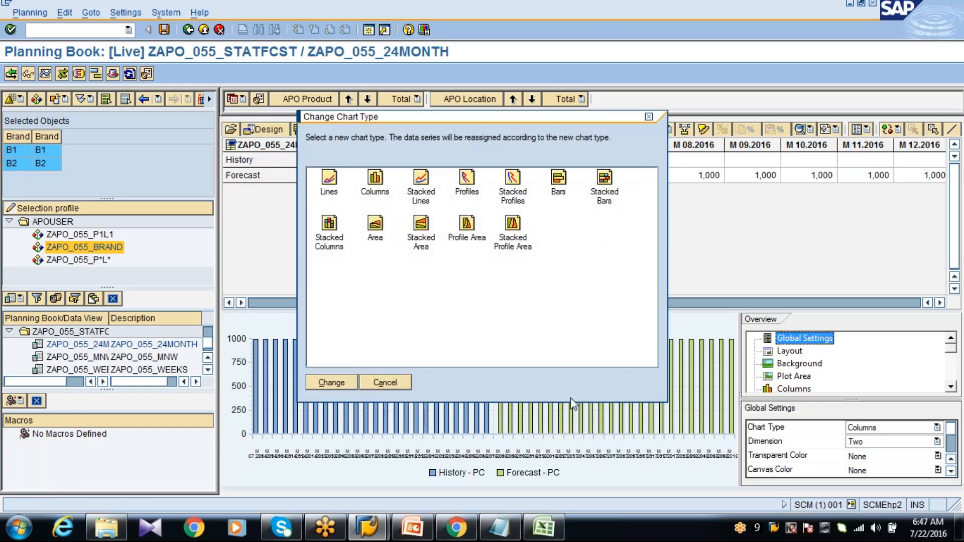
{"action": "left_click", "coordinate": [327, 181]}
{"action": "left_click", "coordinate": [340, 385]}
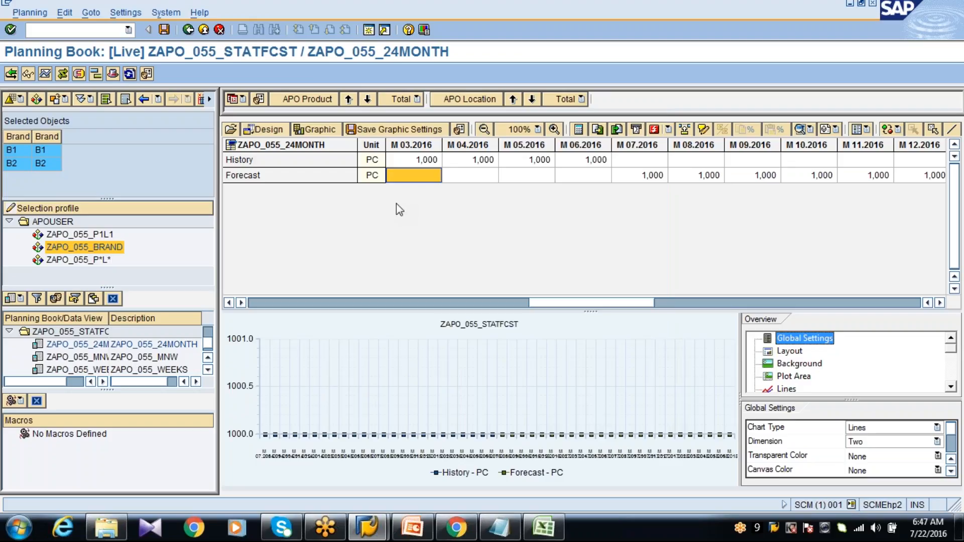
Hide the graphic below the planning table
{"action": "left_click", "coordinate": [283, 143]}
{"action": "right_click", "coordinate": [283, 144]}
{"action": "left_click", "coordinate": [302, 247]}
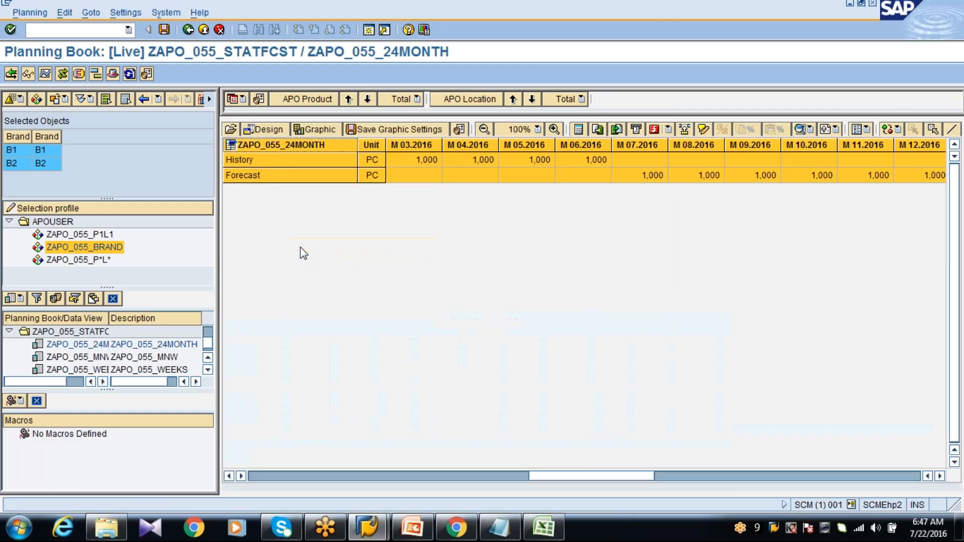
{"action": "left_click", "coordinate": [415, 177]}
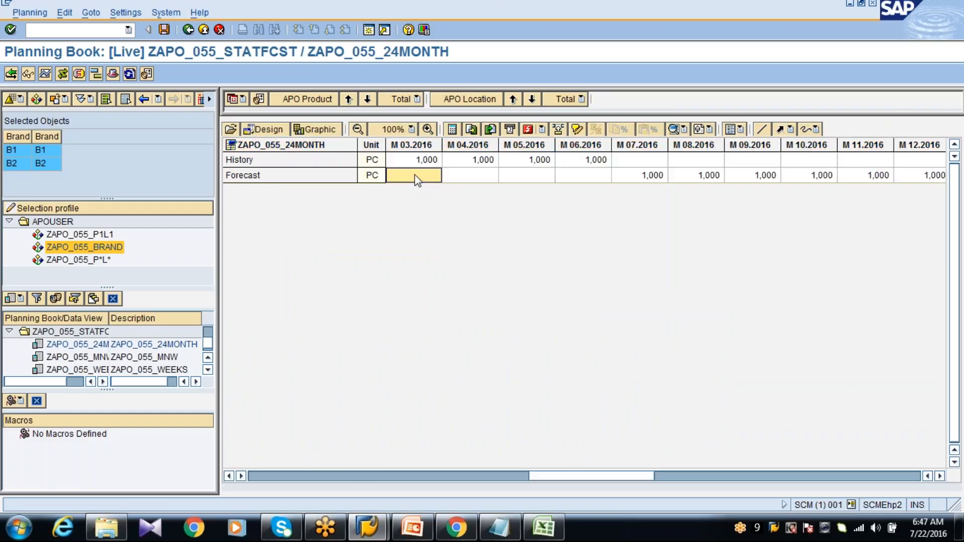
Switch the planning data to the full-size graphic and return to the table display
{"action": "left_click", "coordinate": [327, 131]}
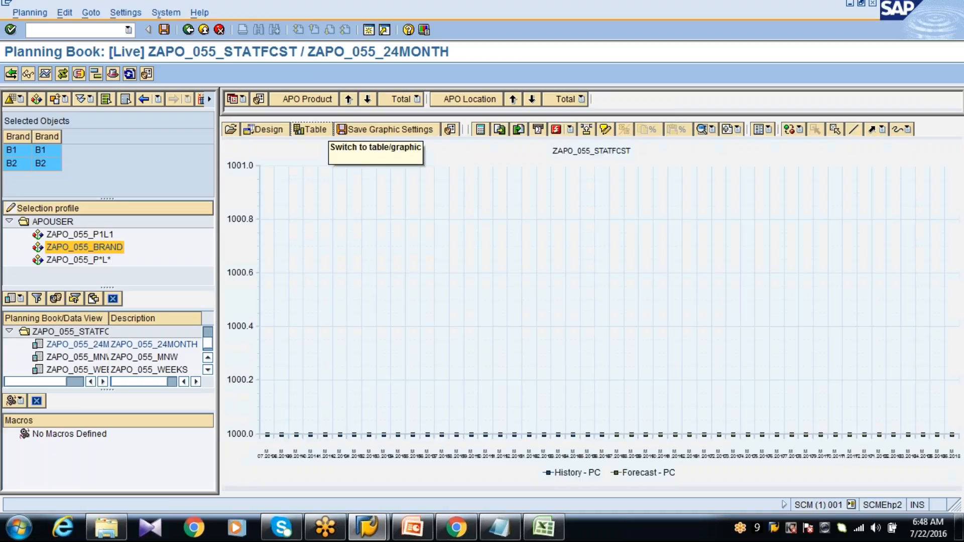
{"action": "left_click", "coordinate": [321, 129]}
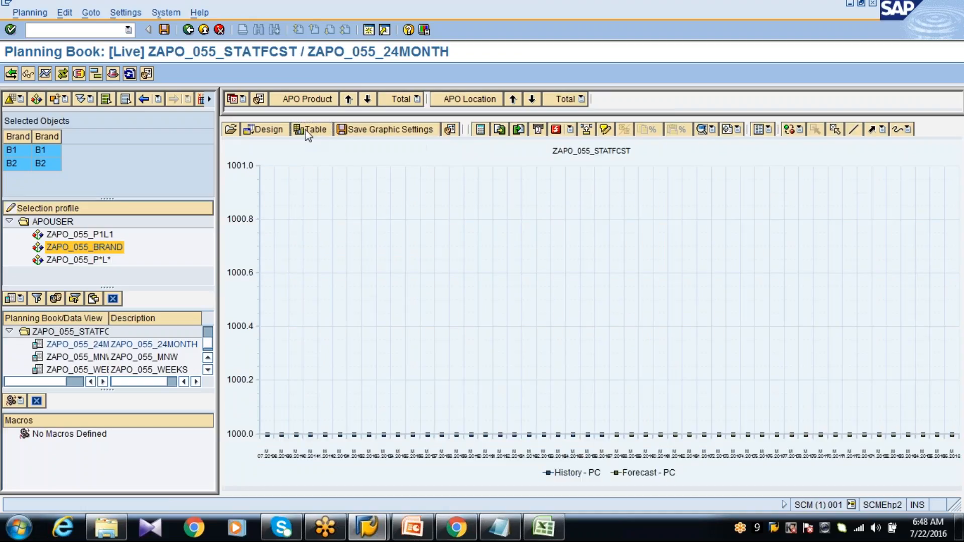
{"action": "left_click", "coordinate": [305, 145]}
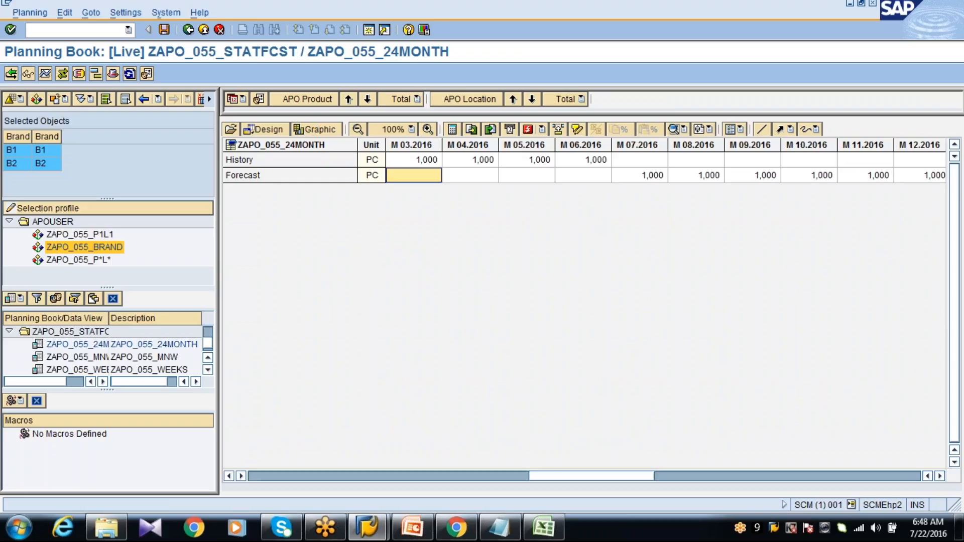
{"action": "right_click", "coordinate": [292, 144]}
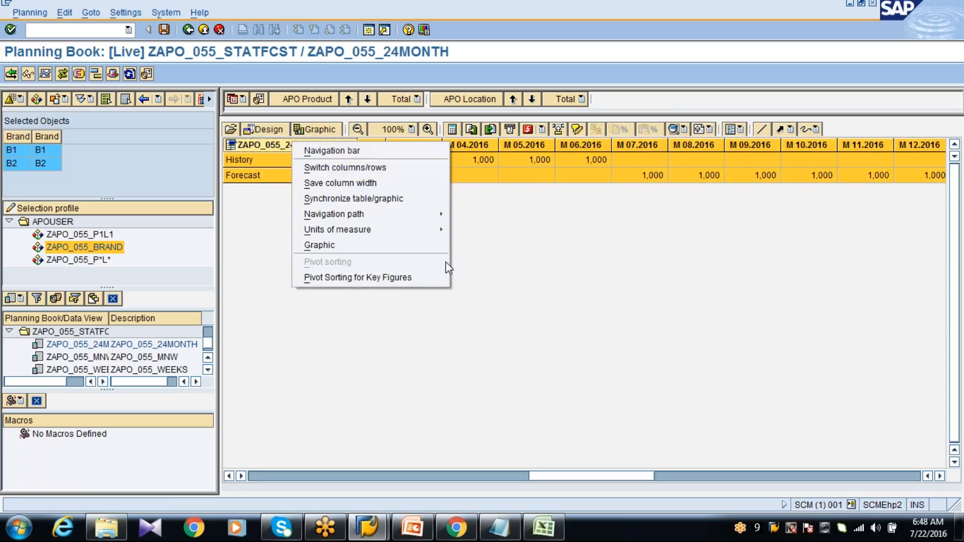
{"action": "mouse_move", "coordinate": [393, 230]}
{"action": "mouse_move", "coordinate": [417, 214]}
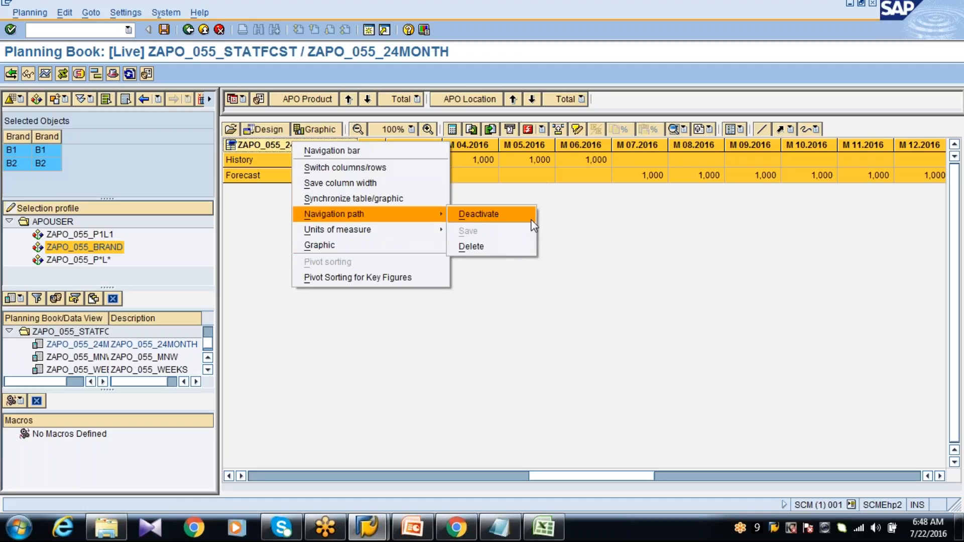
{"action": "left_click", "coordinate": [609, 293]}
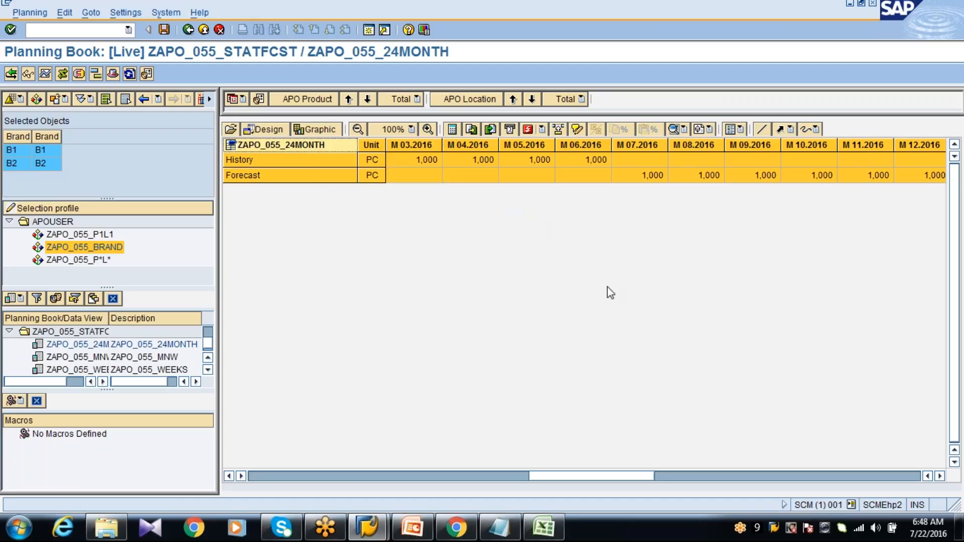
Display all key figures in the planning table again
{"action": "left_click", "coordinate": [581, 177]}
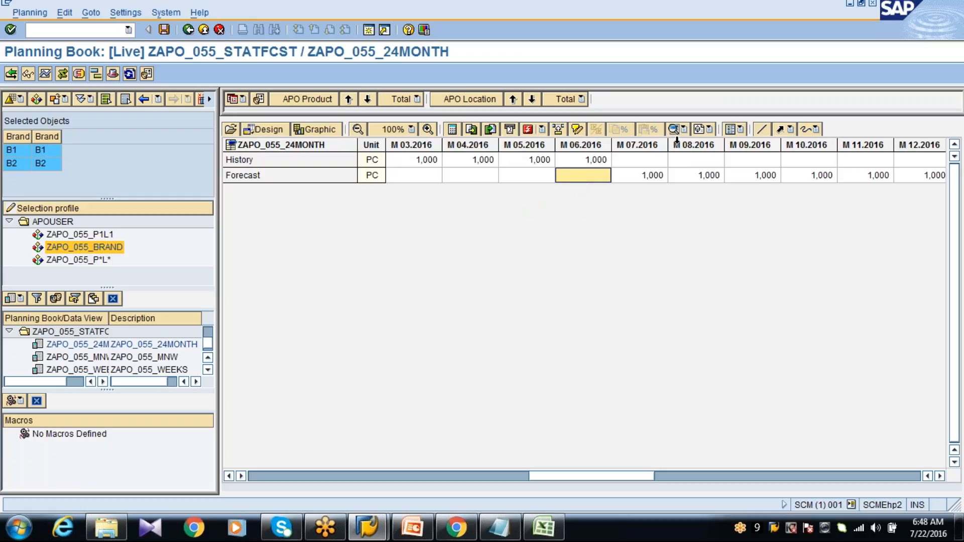
{"action": "left_click", "coordinate": [681, 132]}
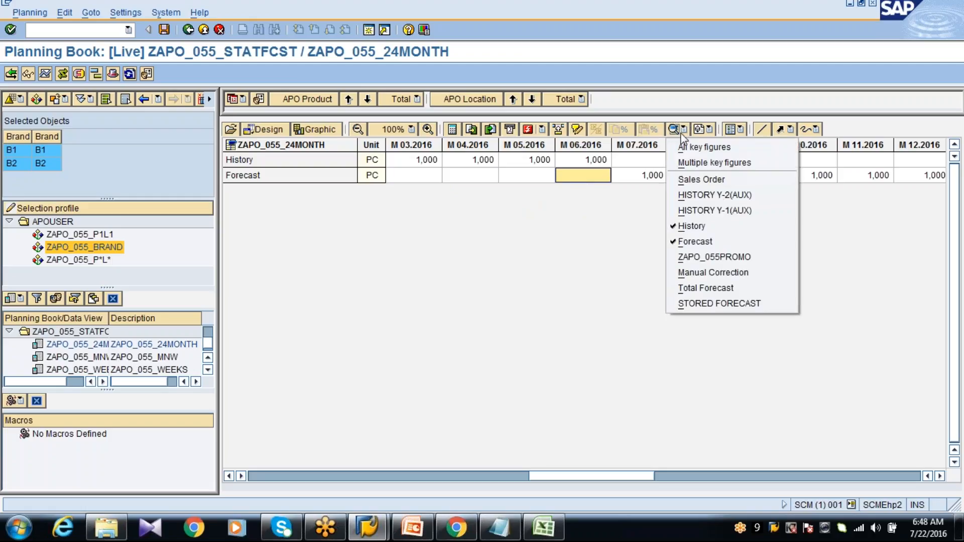
{"action": "left_click", "coordinate": [693, 147]}
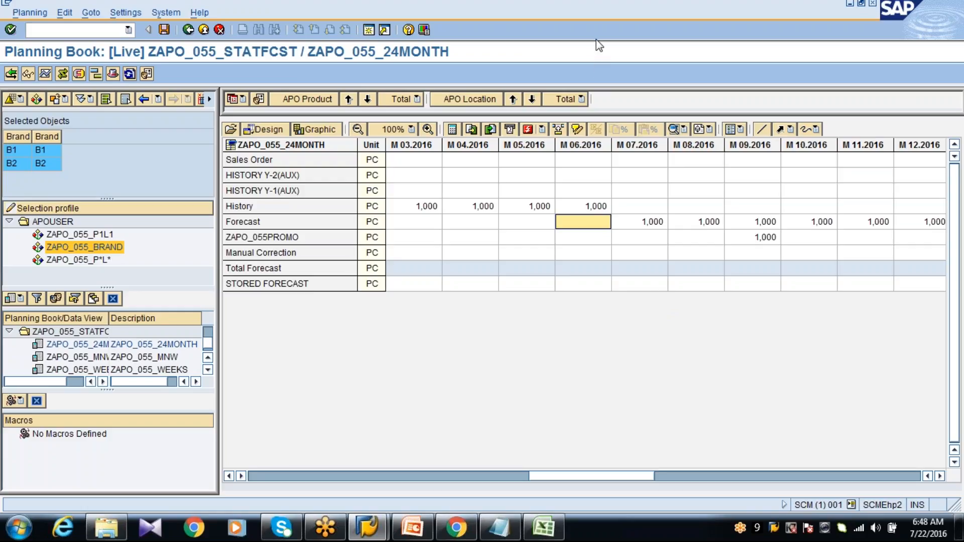
{"action": "key", "text": "alt+Tab"}
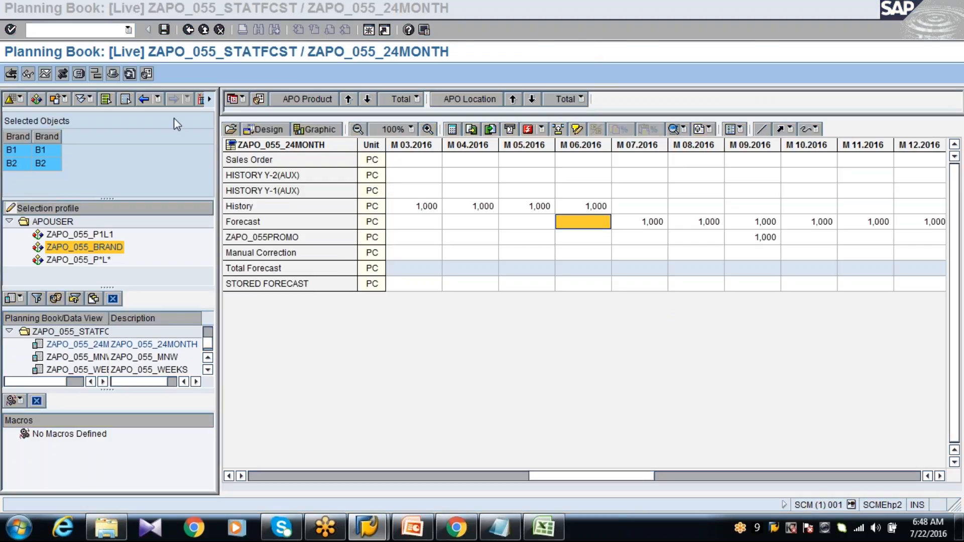
{"action": "left_click", "coordinate": [169, 154]}
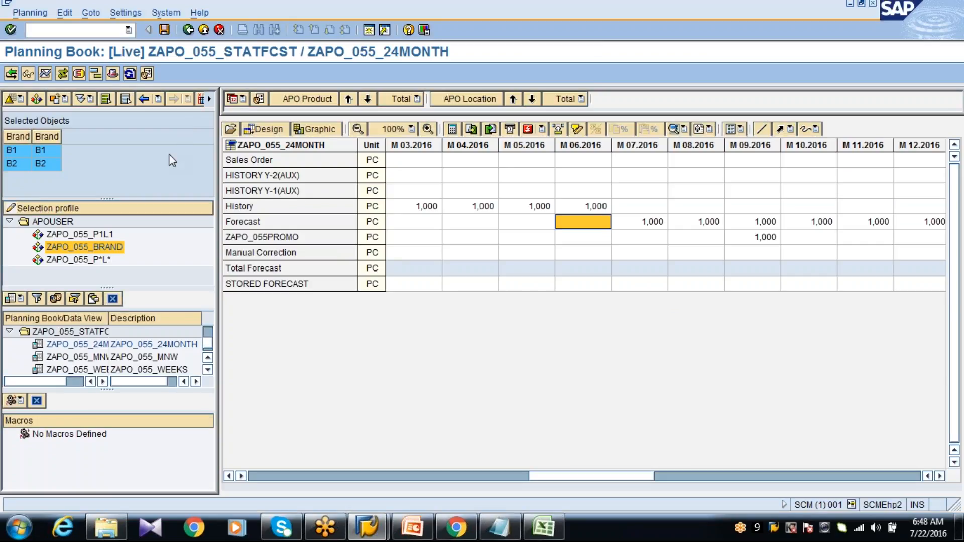
Hide Sales Order, HISTORY Y-2(AUX), HISTORY Y-1(AUX) and History in the ZAPO_055_BRAND user settings, save them and refresh the planning table
{"action": "left_click", "coordinate": [146, 75]}
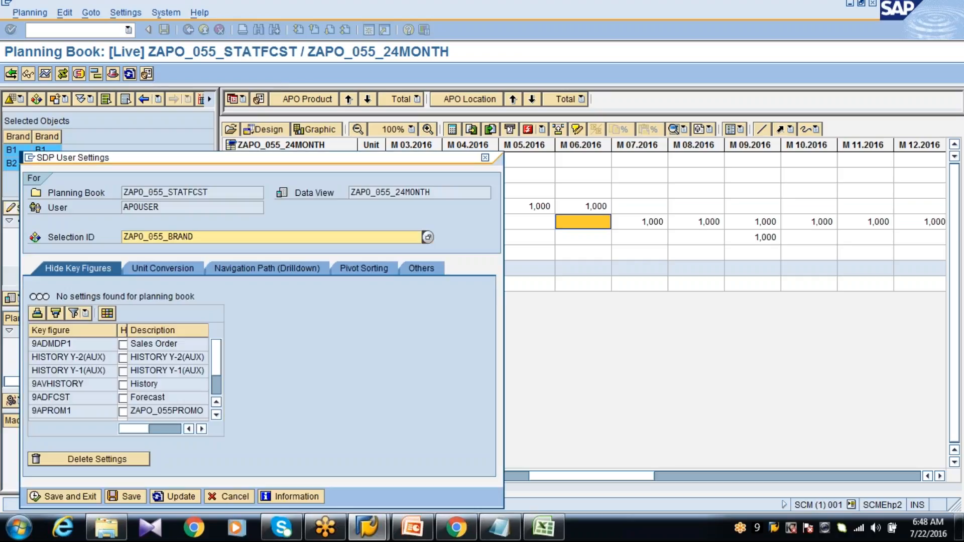
{"action": "left_click_drag", "start_coordinate": [129, 330], "coordinate": [143, 333]}
{"action": "left_click", "coordinate": [130, 344]}
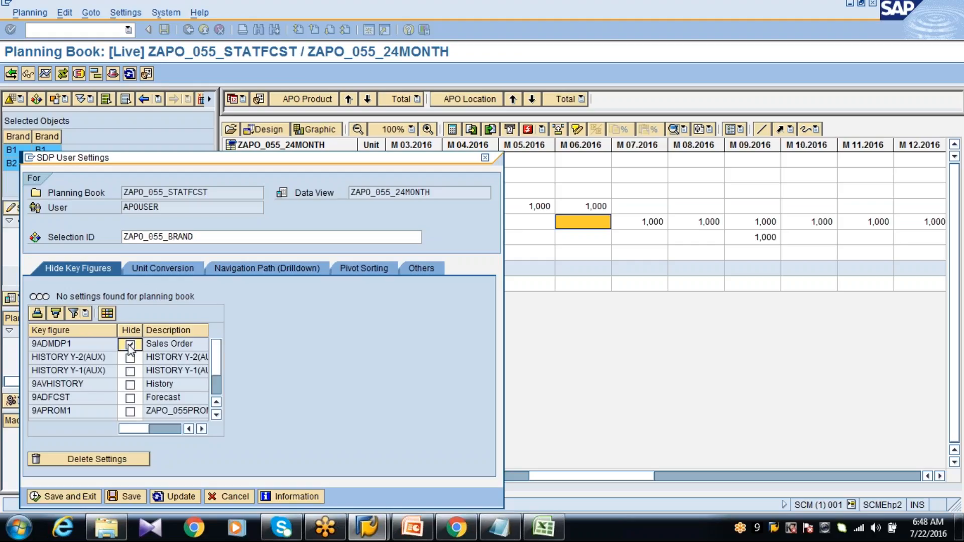
{"action": "left_click", "coordinate": [129, 358]}
{"action": "left_click", "coordinate": [130, 372]}
{"action": "left_click", "coordinate": [129, 385]}
{"action": "left_click", "coordinate": [64, 496]}
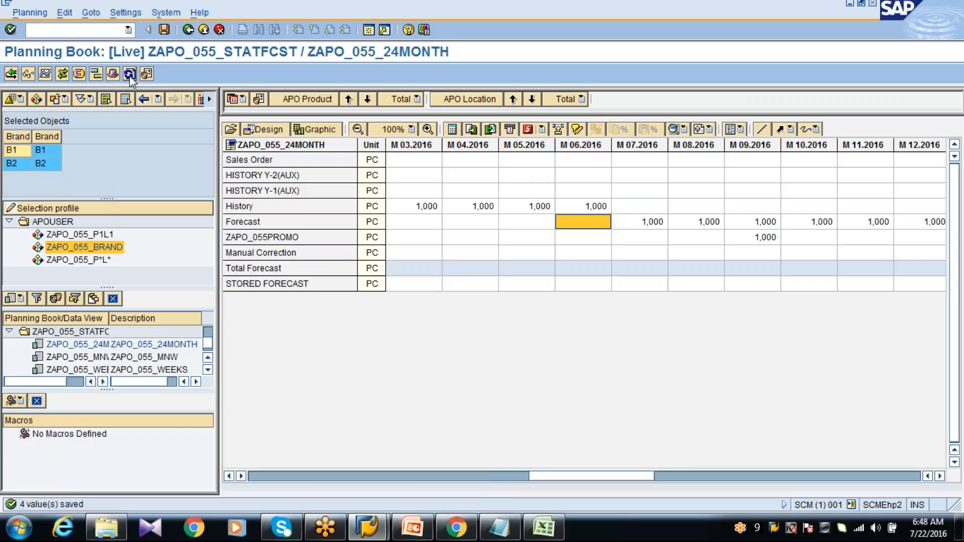
{"action": "left_click", "coordinate": [129, 74]}
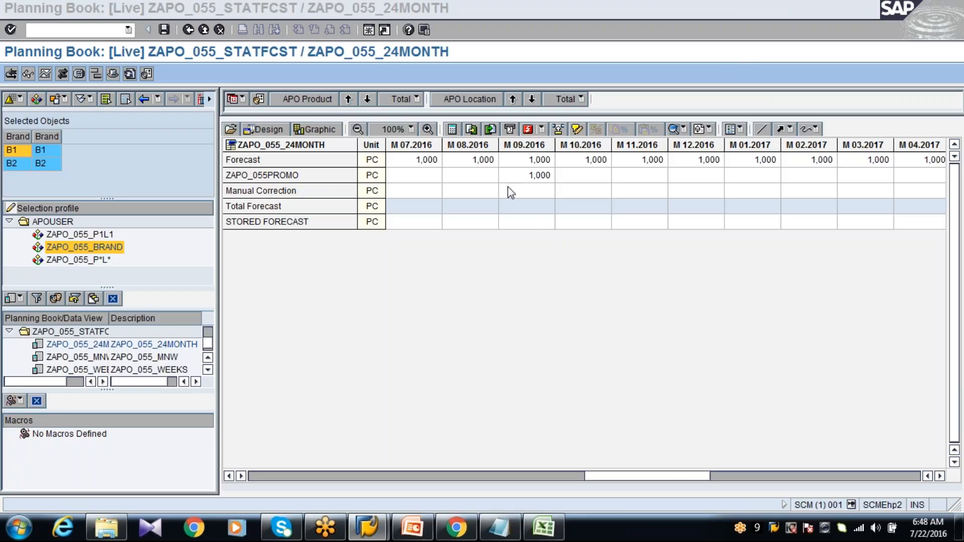
Unhide Sales Order, HISTORY Y-2(AUX), HISTORY Y-1(AUX) and History in the user settings, save them and refresh the planning table
{"action": "left_click", "coordinate": [148, 77]}
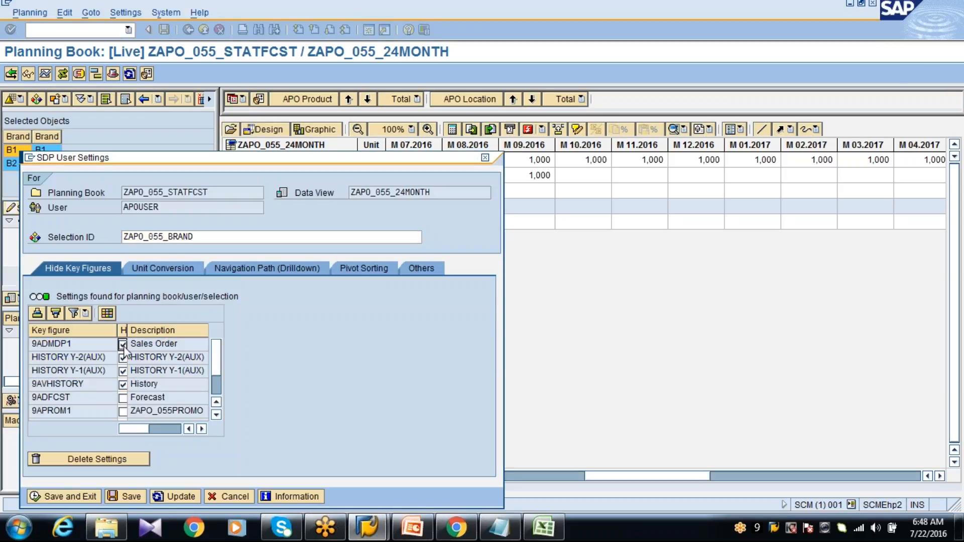
{"action": "left_click", "coordinate": [122, 344]}
{"action": "left_click", "coordinate": [123, 358]}
{"action": "left_click", "coordinate": [123, 371]}
{"action": "left_click", "coordinate": [65, 496]}
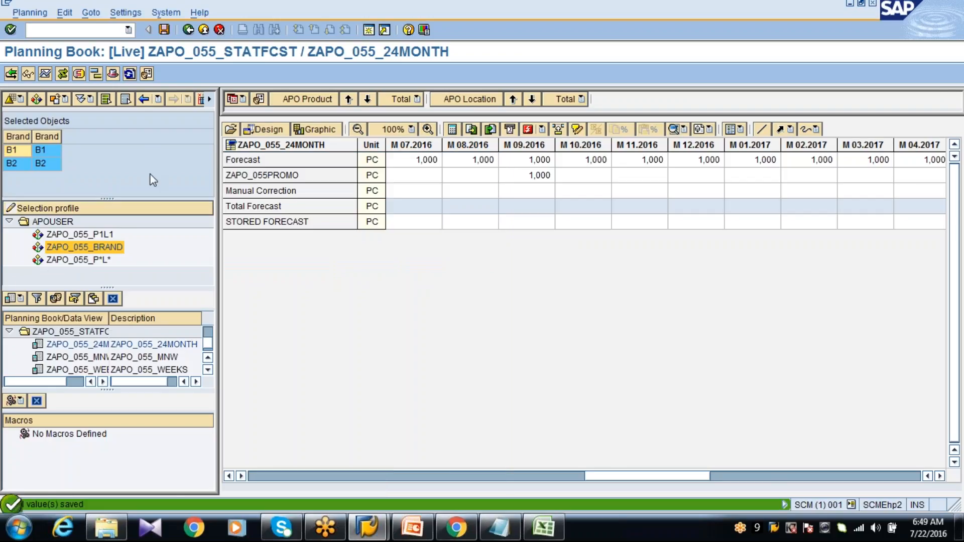
{"action": "left_click", "coordinate": [130, 75]}
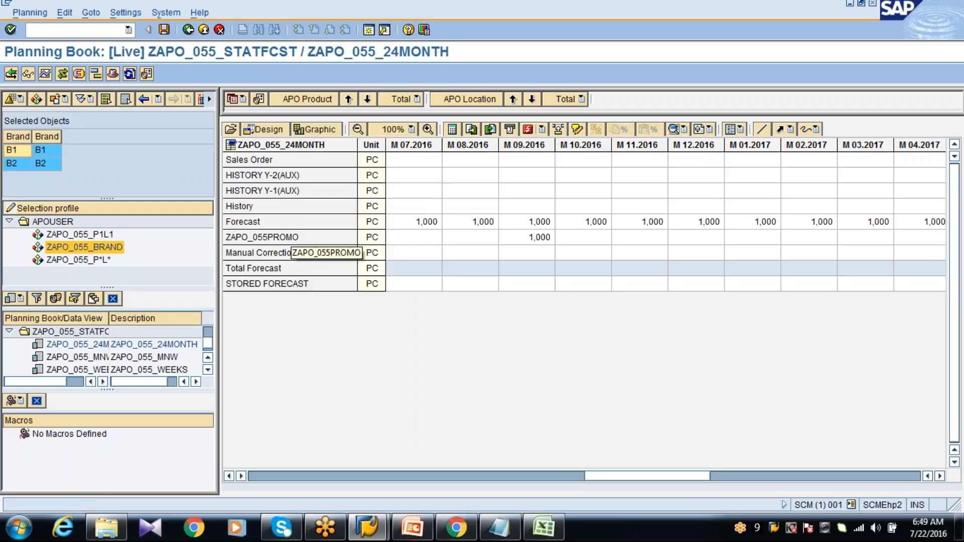
Hide the selection area beside the planning table and show it again
{"action": "left_click", "coordinate": [28, 75]}
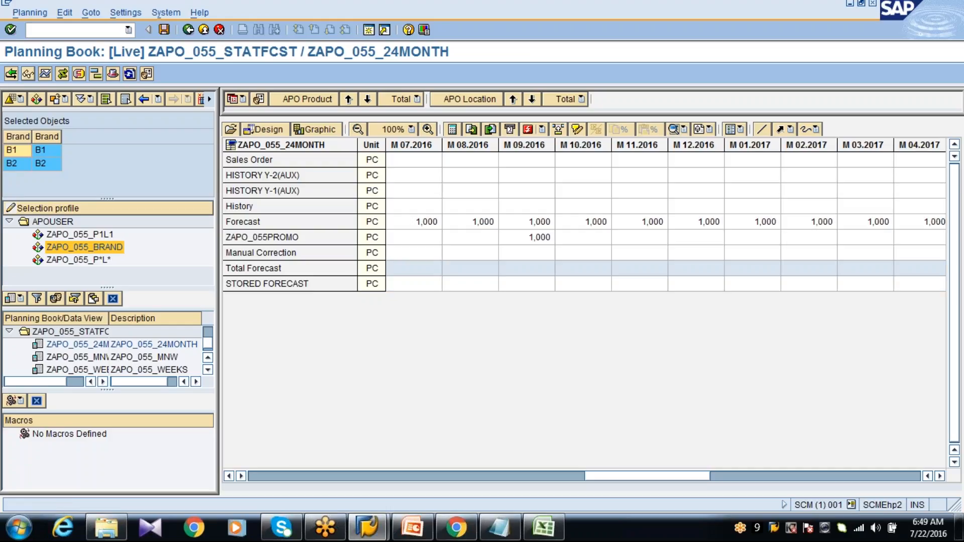
{"action": "left_click", "coordinate": [11, 74]}
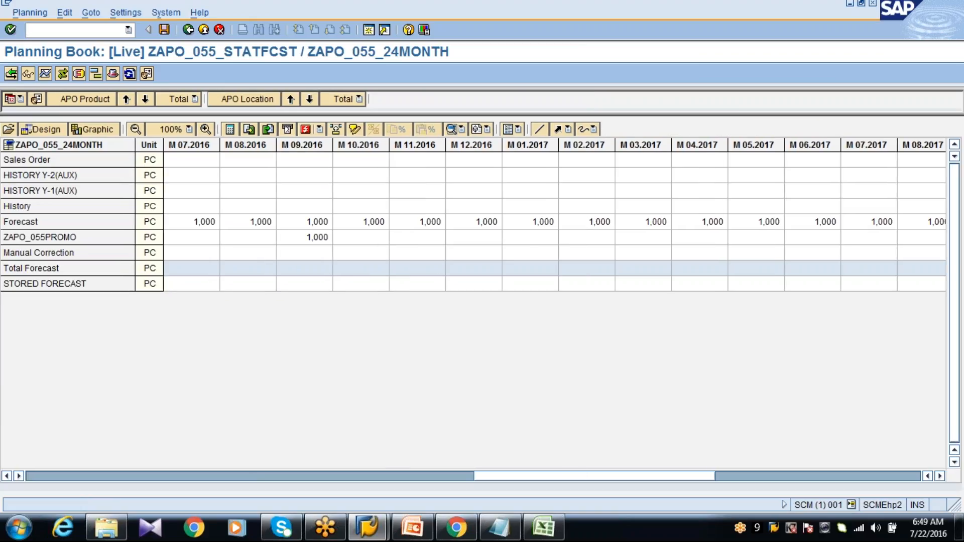
{"action": "left_click", "coordinate": [11, 74]}
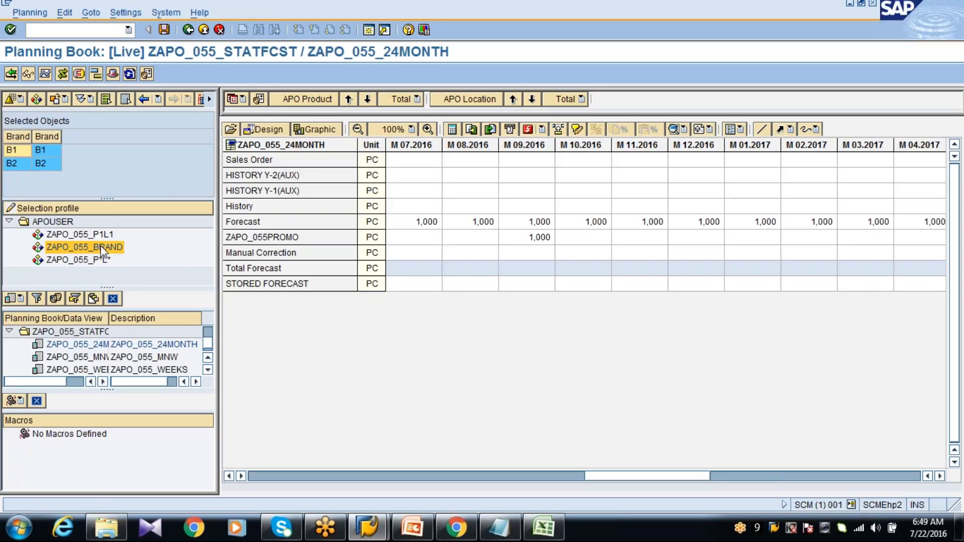
Load the ZAPO_055_P1L1 selection into the planning table and open Interactive Demand Planning in a new session
{"action": "double_click", "coordinate": [81, 234]}
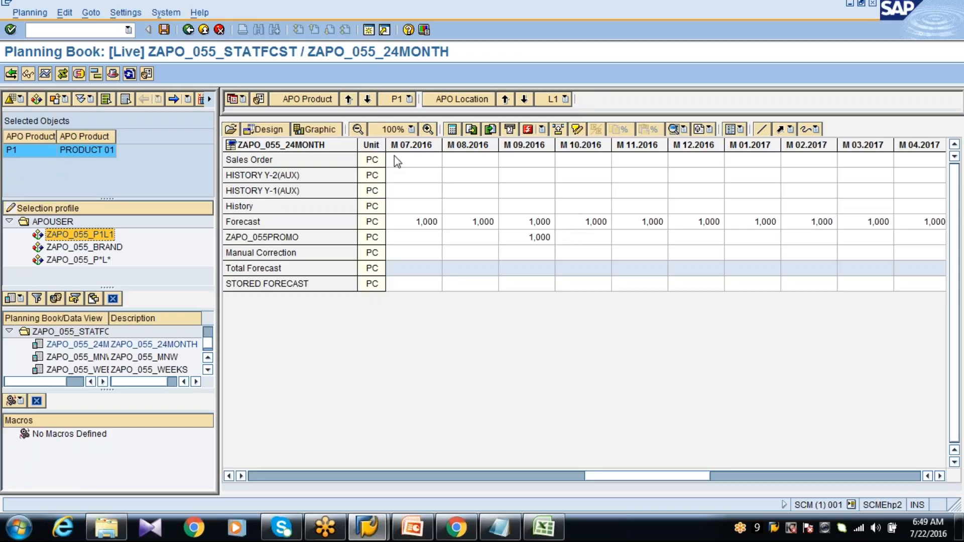
{"action": "left_click", "coordinate": [369, 30]}
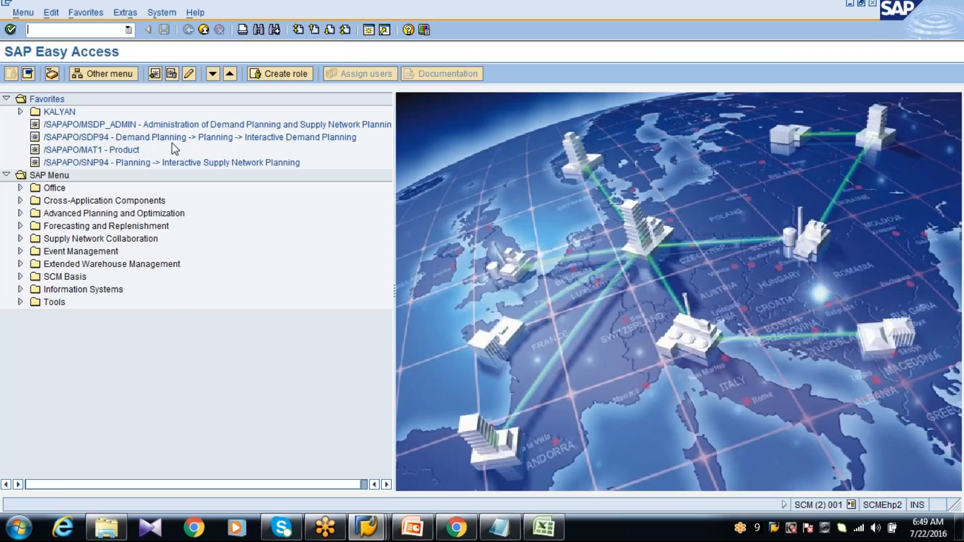
{"action": "double_click", "coordinate": [171, 140]}
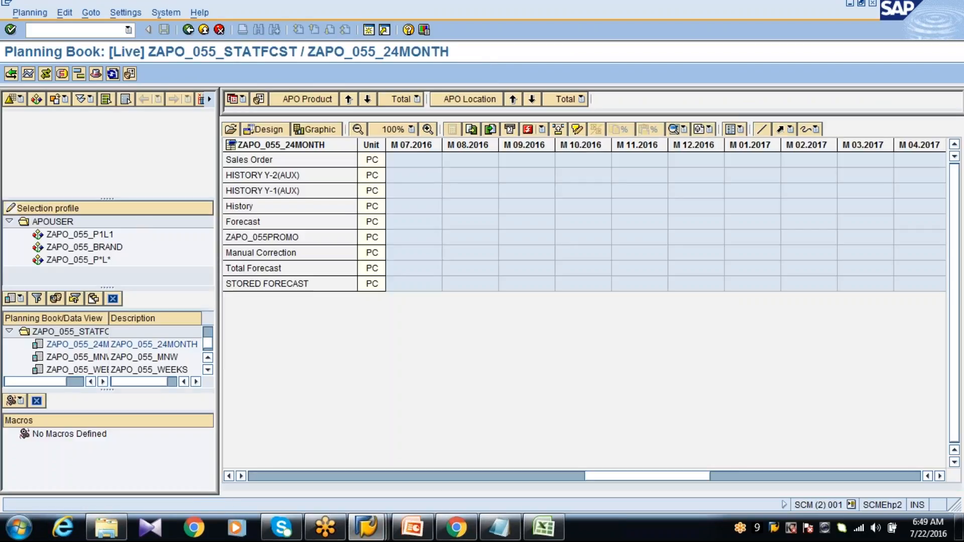
Load product P1 from the ZAPO_055_P1L1 selection in the second session, compare both sessions and acknowledge the lock message
{"action": "left_click", "coordinate": [101, 235]}
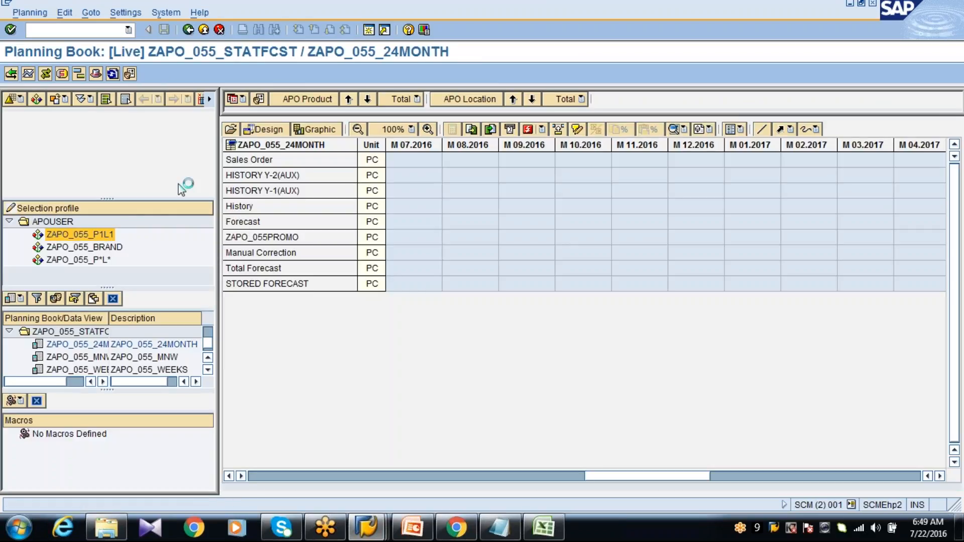
{"action": "double_click", "coordinate": [86, 149]}
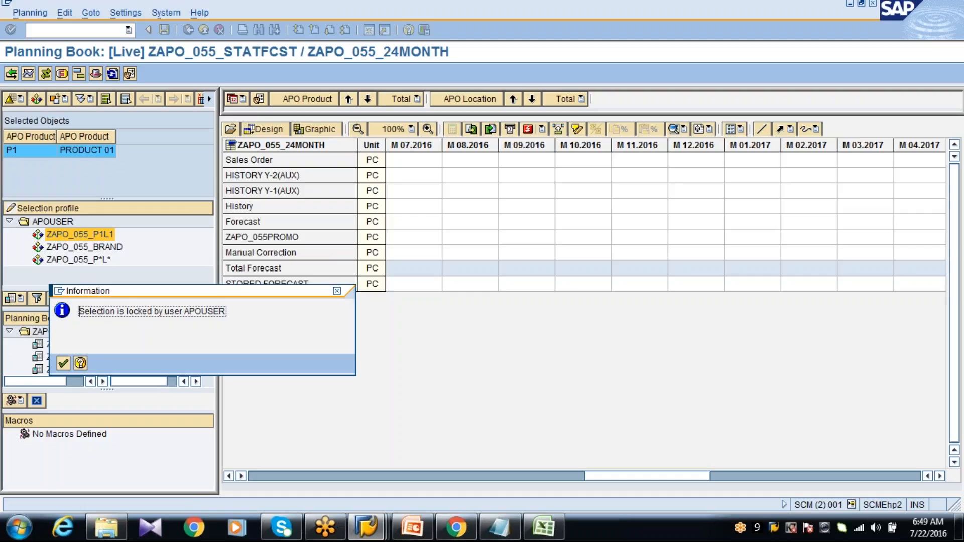
{"action": "key", "text": "Return"}
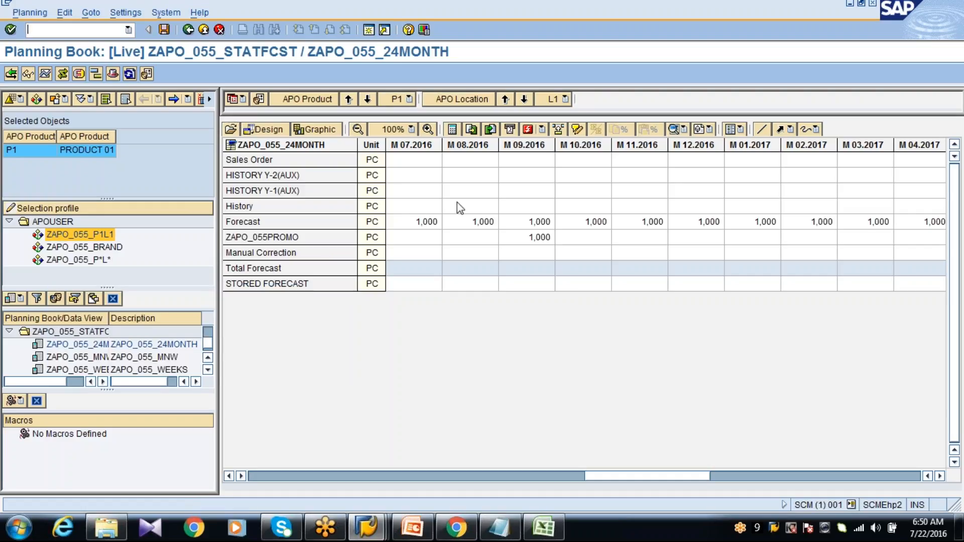
{"action": "key", "text": "alt+Tab"}
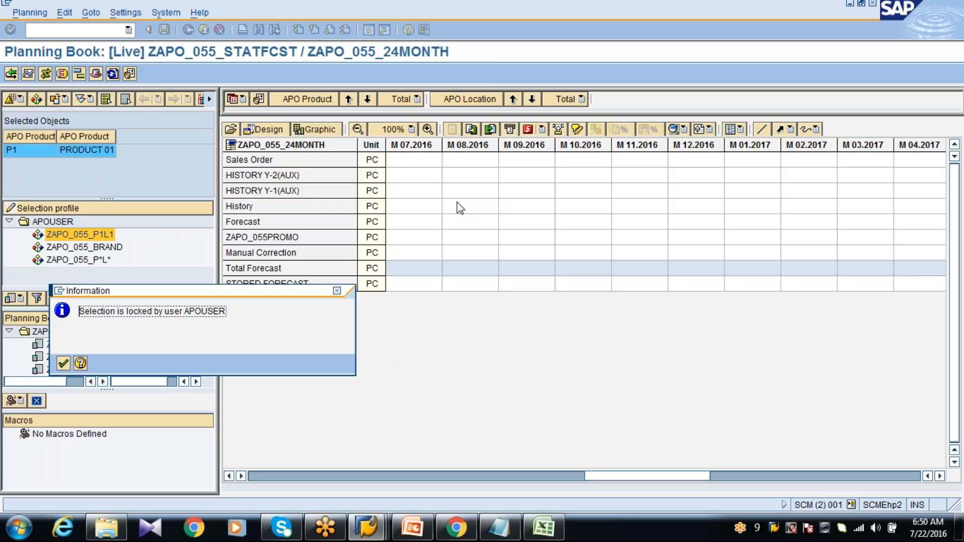
{"action": "key", "text": "alt+Tab"}
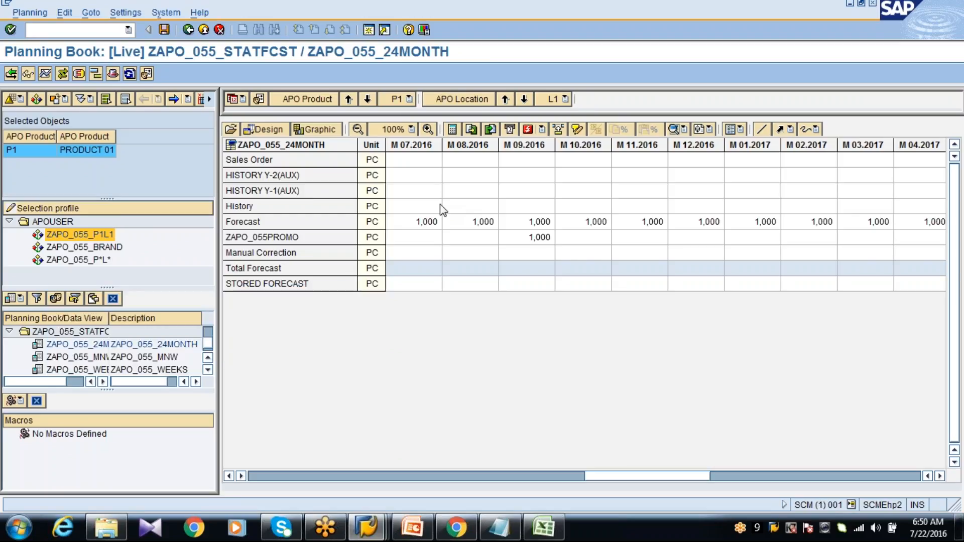
{"action": "key", "text": "alt+Tab"}
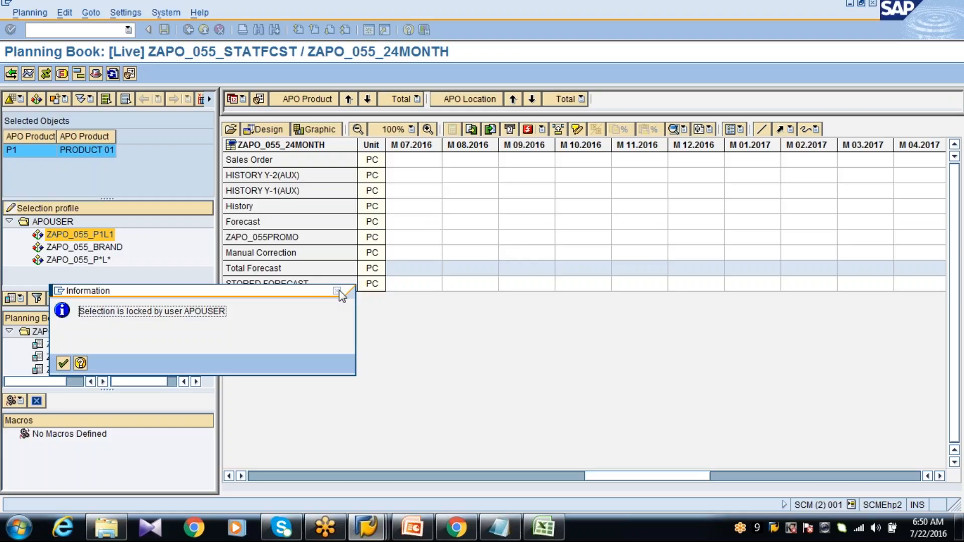
{"action": "left_click", "coordinate": [63, 363]}
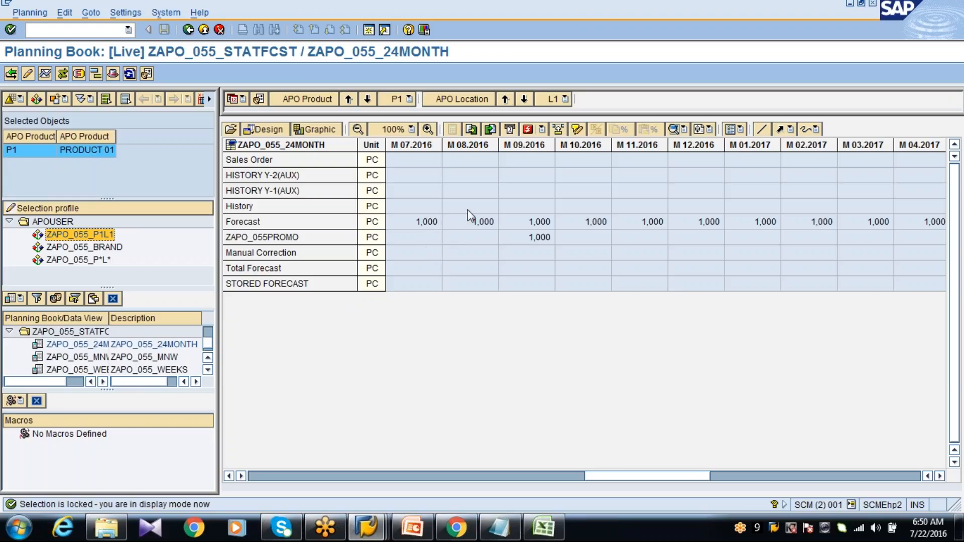
Load product P2 from the ZAPO_055_P*L* selection into the second session's planning table
{"action": "left_click", "coordinate": [104, 261]}
{"action": "left_click", "coordinate": [104, 252]}
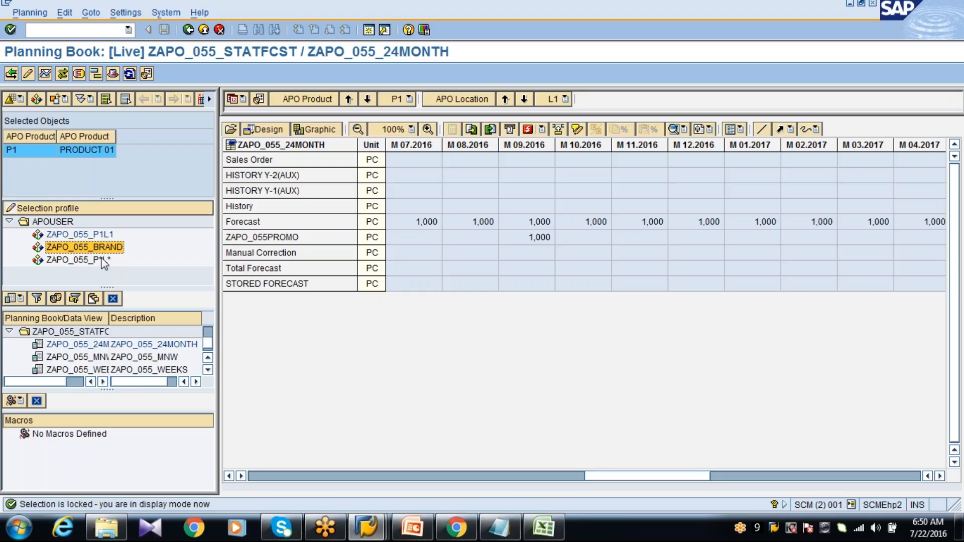
{"action": "double_click", "coordinate": [103, 260]}
{"action": "double_click", "coordinate": [64, 164]}
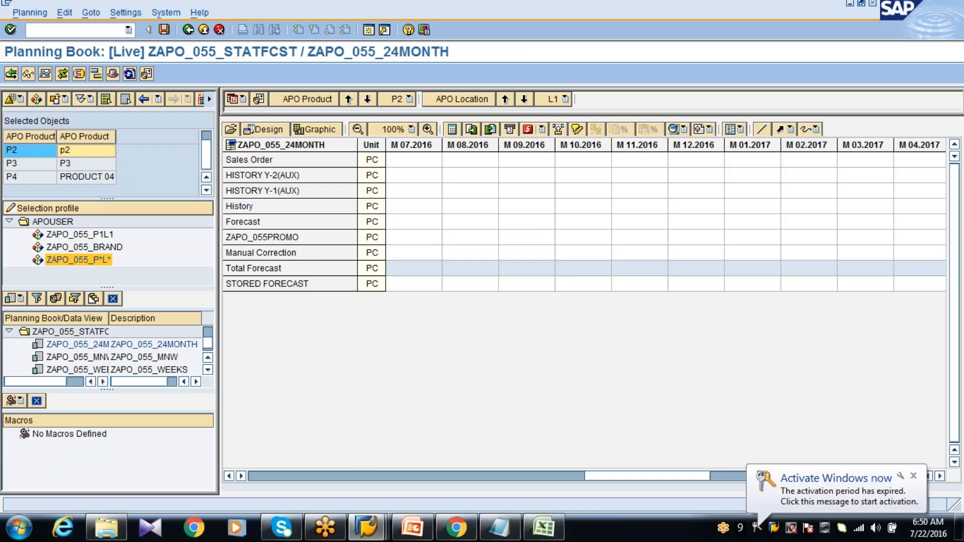
Examine the locking logic of planning area ZAPO_055 through the planning book information and return to the planning table
{"action": "left_click", "coordinate": [88, 332]}
{"action": "double_click", "coordinate": [89, 331]}
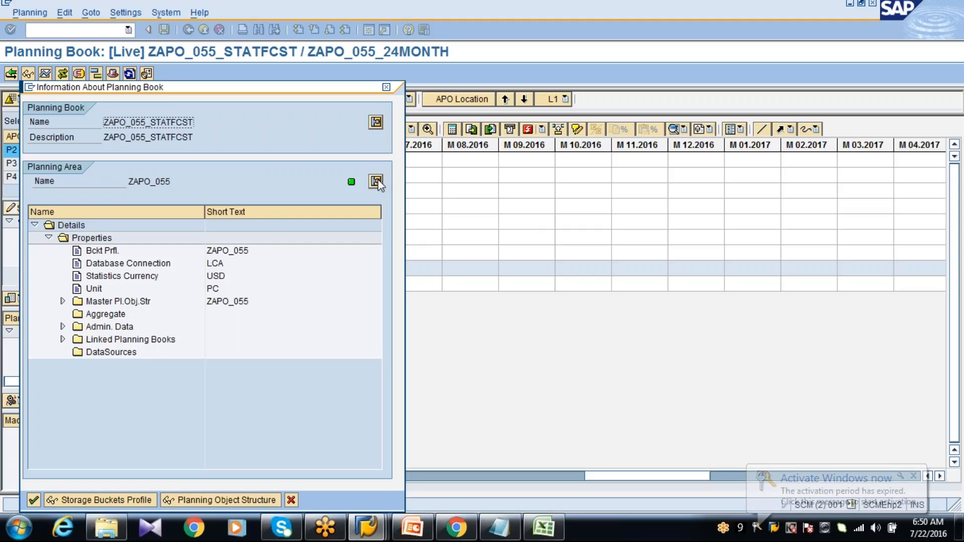
{"action": "left_click", "coordinate": [374, 182]}
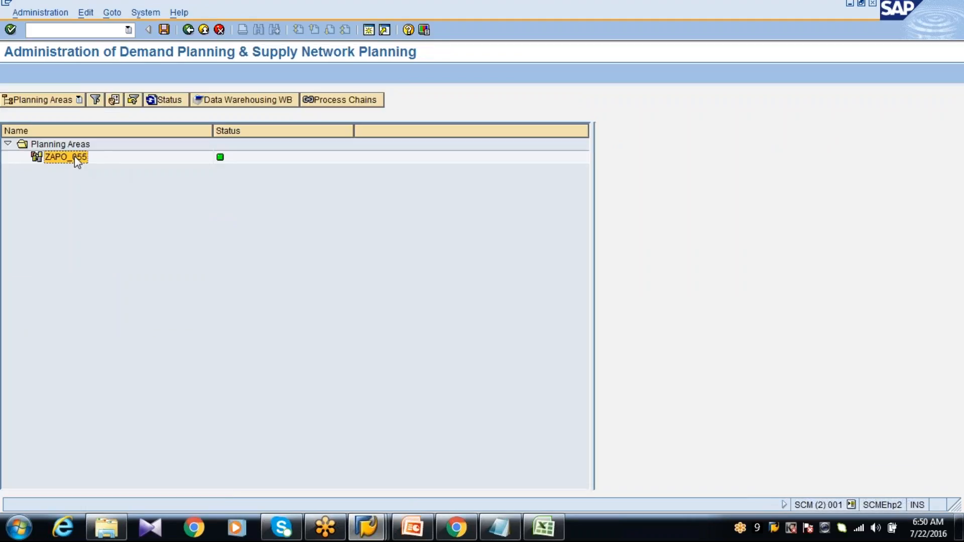
{"action": "double_click", "coordinate": [74, 156]}
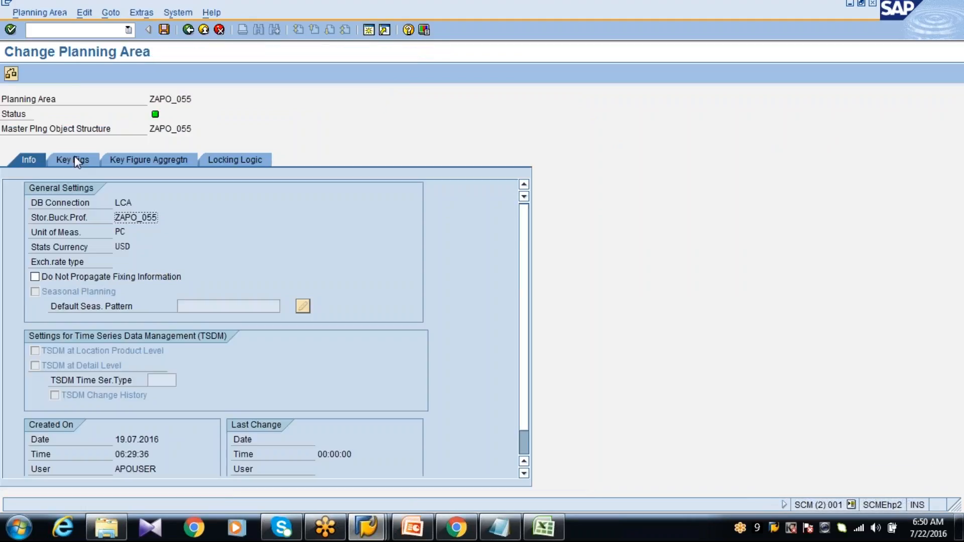
{"action": "left_click", "coordinate": [246, 162]}
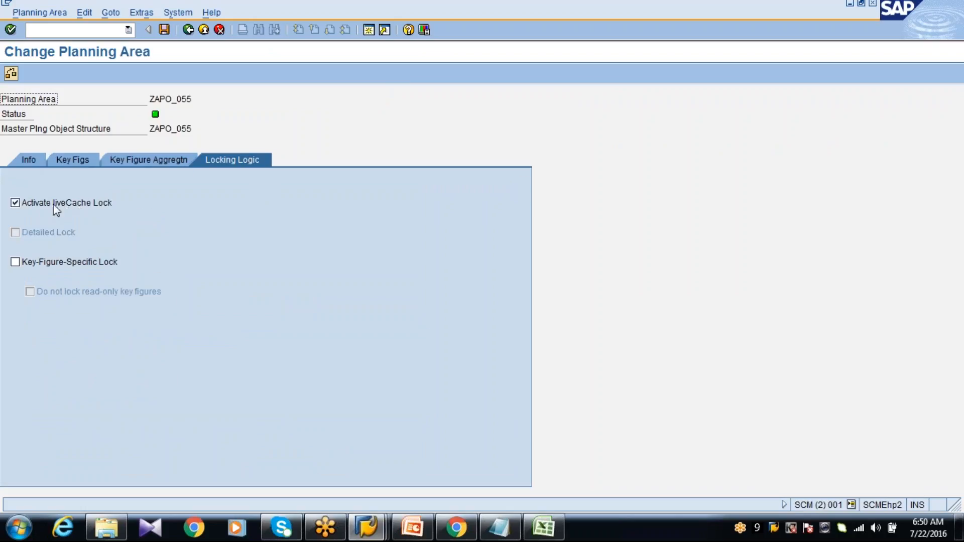
{"action": "left_click", "coordinate": [204, 31]}
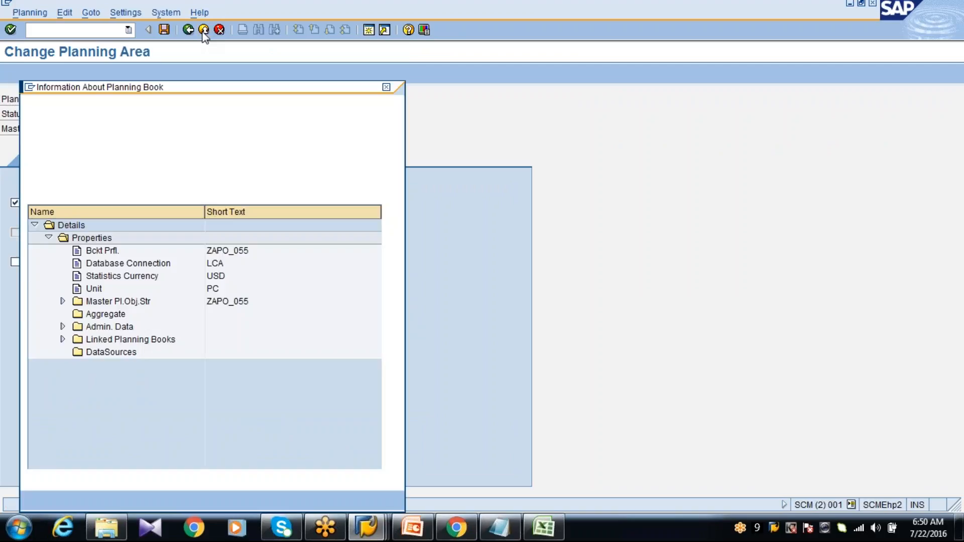
{"action": "left_click", "coordinate": [386, 87]}
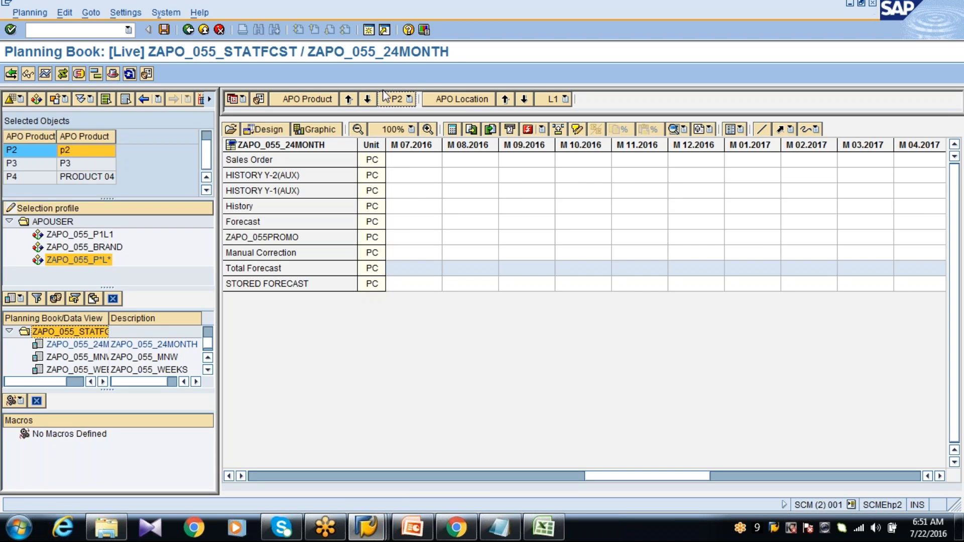
Create three more SAP sessions and switch back to the first planning book session with product P1
{"action": "left_click", "coordinate": [368, 30]}
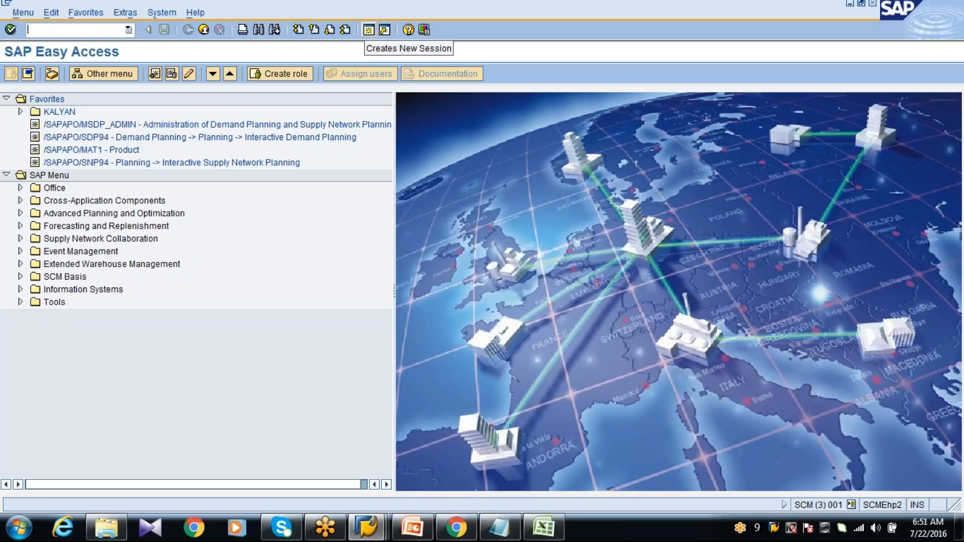
{"action": "left_click", "coordinate": [368, 30]}
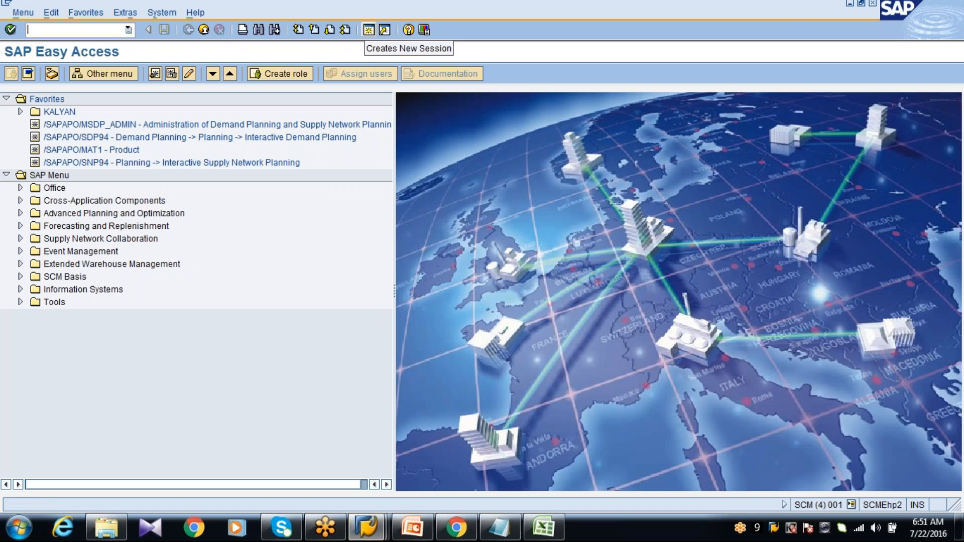
{"action": "left_click", "coordinate": [368, 30]}
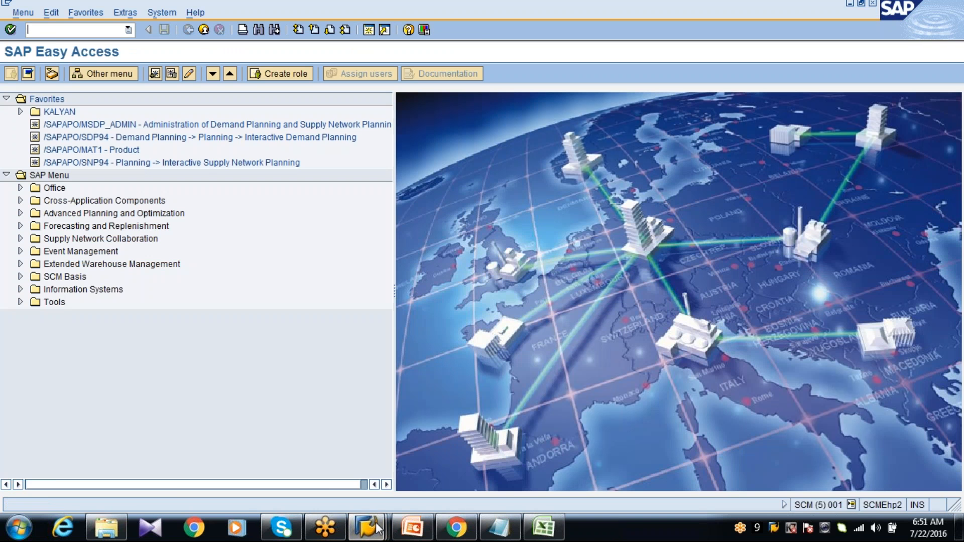
{"action": "mouse_move", "coordinate": [377, 528]}
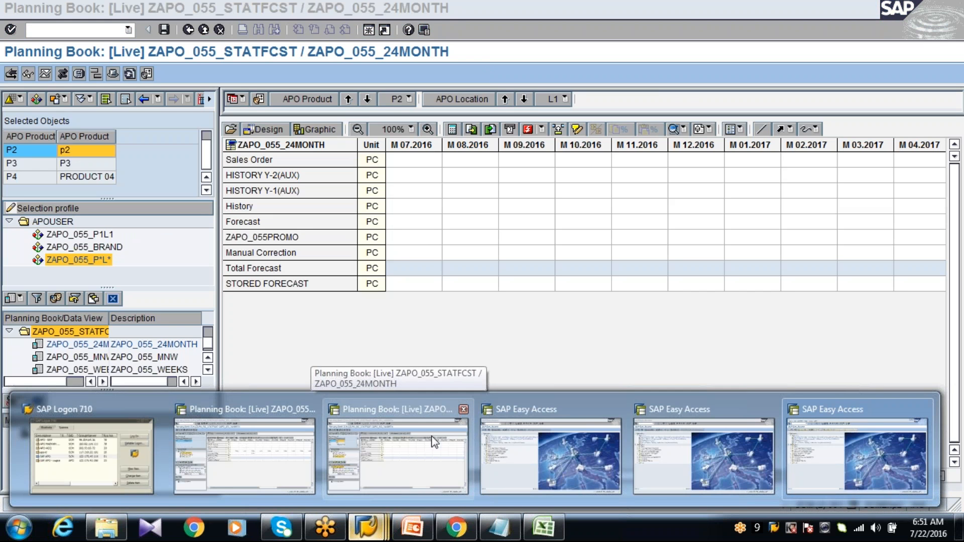
{"action": "left_click", "coordinate": [266, 464]}
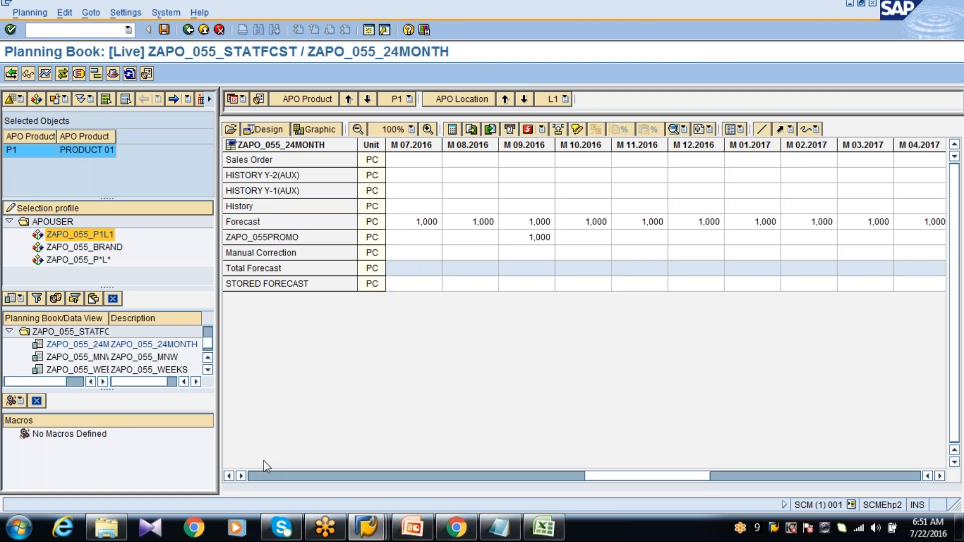